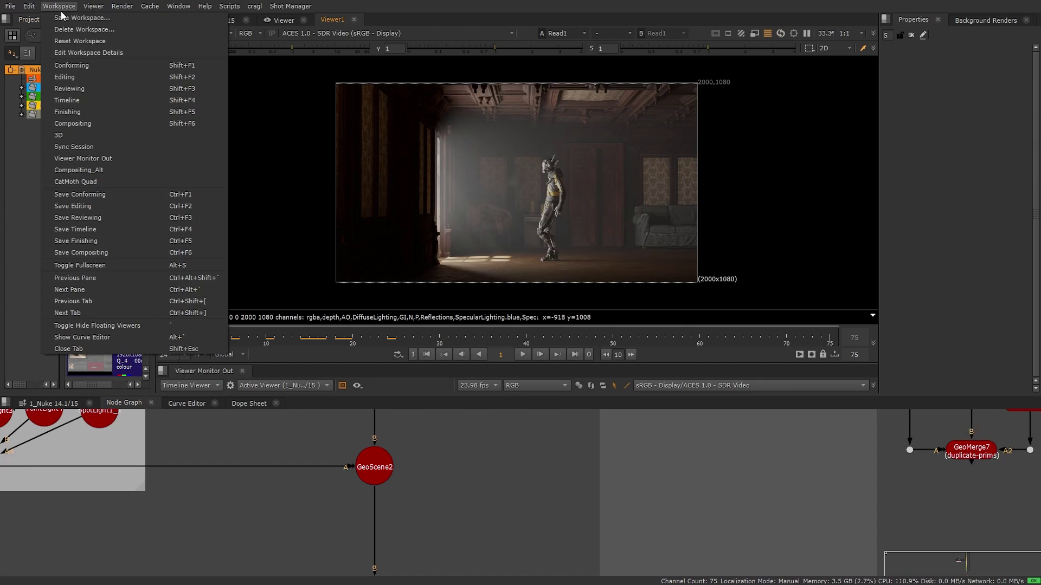
- Switch to the 3D workspace, select the GeoScene2 node and change the viewer to its 3D view
click(97, 135)
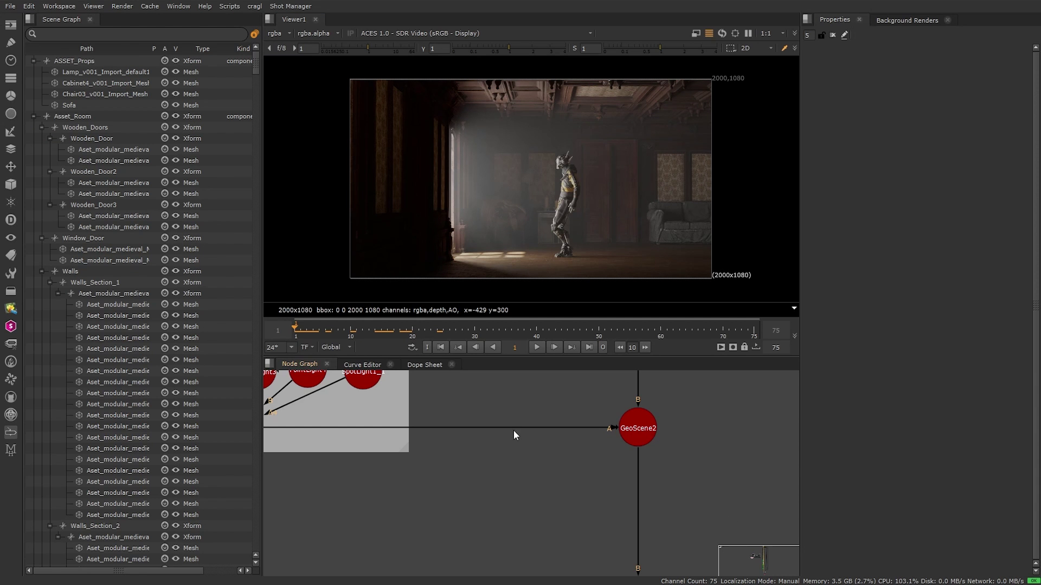
middle_drag(371, 465, 111, 456)
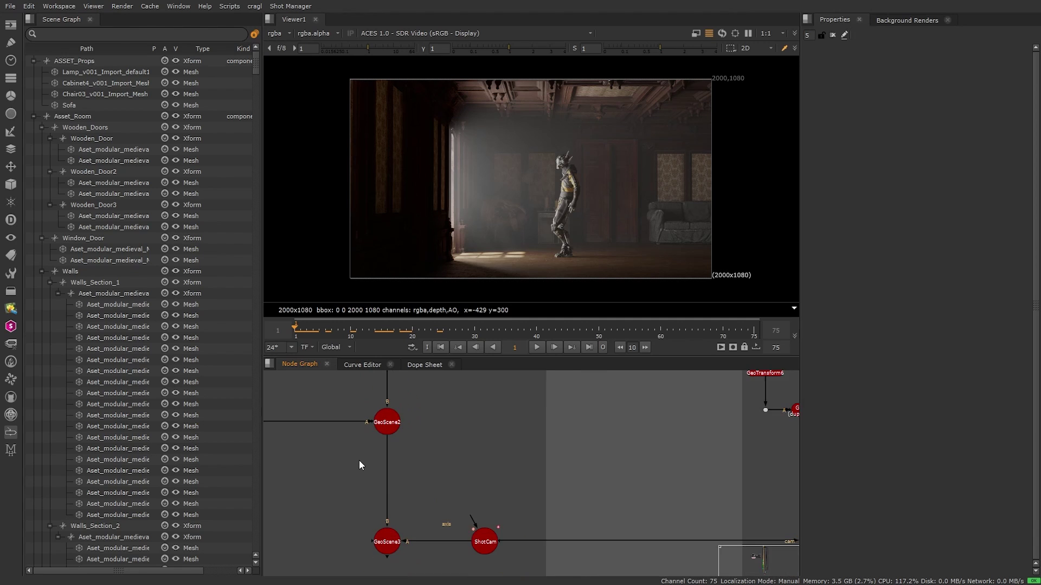
middle_drag(393, 537, 417, 461)
click(417, 464)
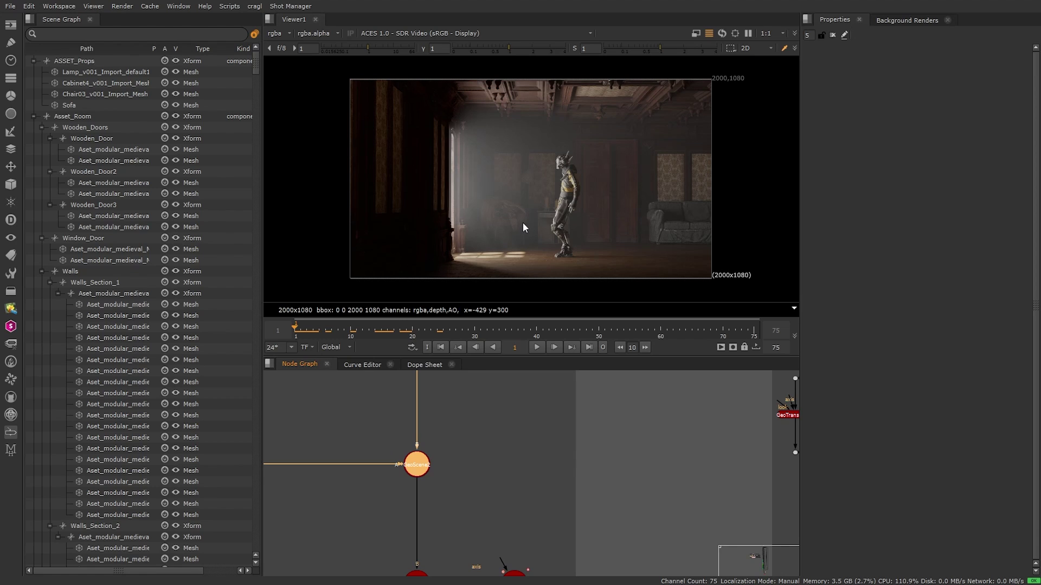
key(Tab)
- Examine the lit room with the robot in 3D and its prim hierarchy in the scene graph
ctrl+drag(691, 185, 500, 107)
alt+middle_drag(501, 107, 743, 166)
alt+drag(575, 145, 547, 193)
scroll(152, 212, down, 3)
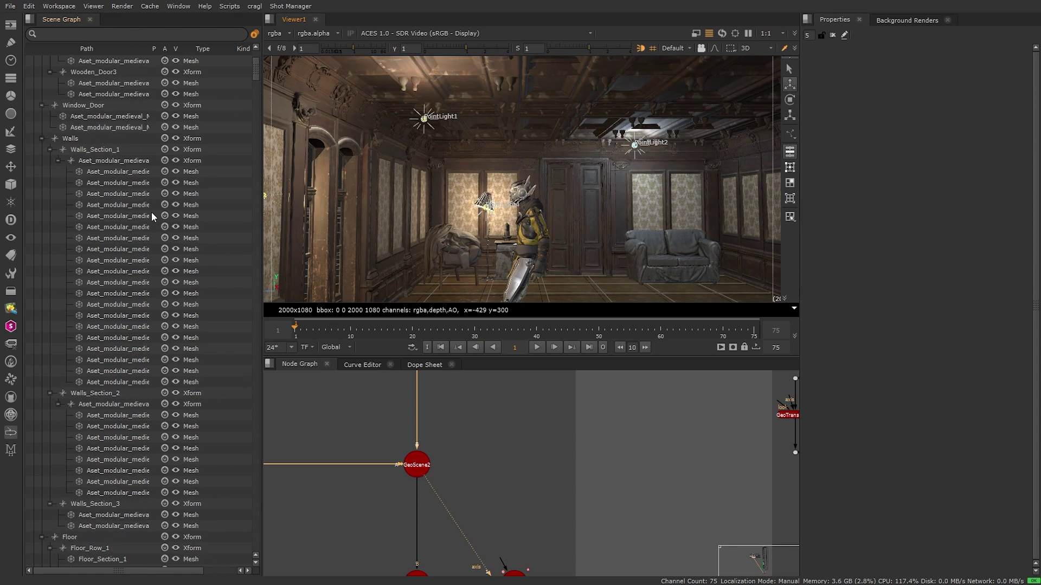
scroll(151, 213, up, 3)
alt+drag(644, 217, 602, 175)
alt+drag(437, 224, 441, 226)
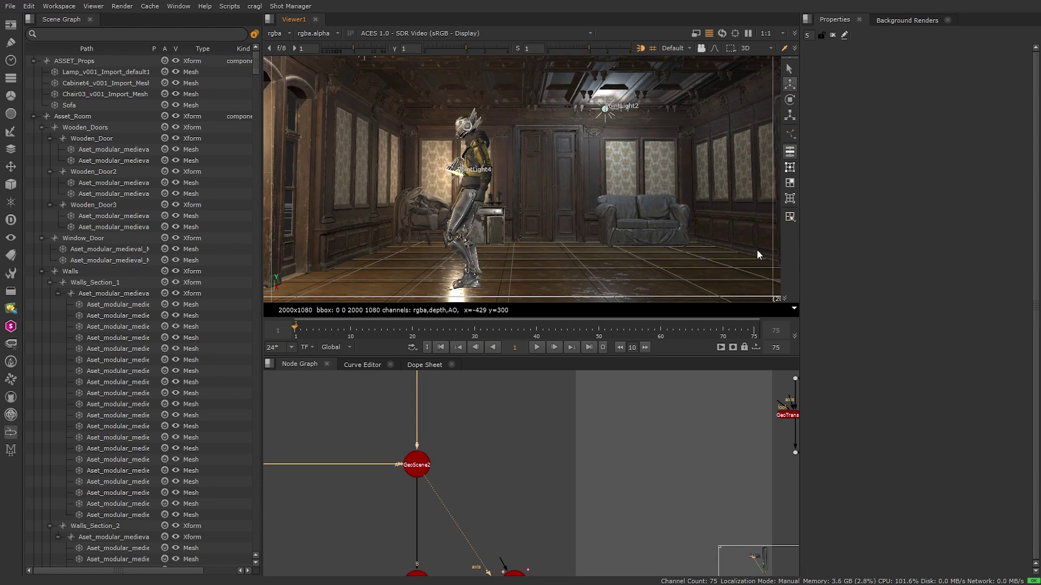
- Select individual meshes in the 3D scene one after another, including floor tiles, wall sections and the sofa, ending with the robot's jacket
mouse_move(591, 239)
ctrl+mouse_down()
mouse_move(589, 212)
mouse_move(584, 238)
mouse_move(575, 233)
ctrl+mouse_up()
click(551, 209)
click(440, 216)
click(323, 207)
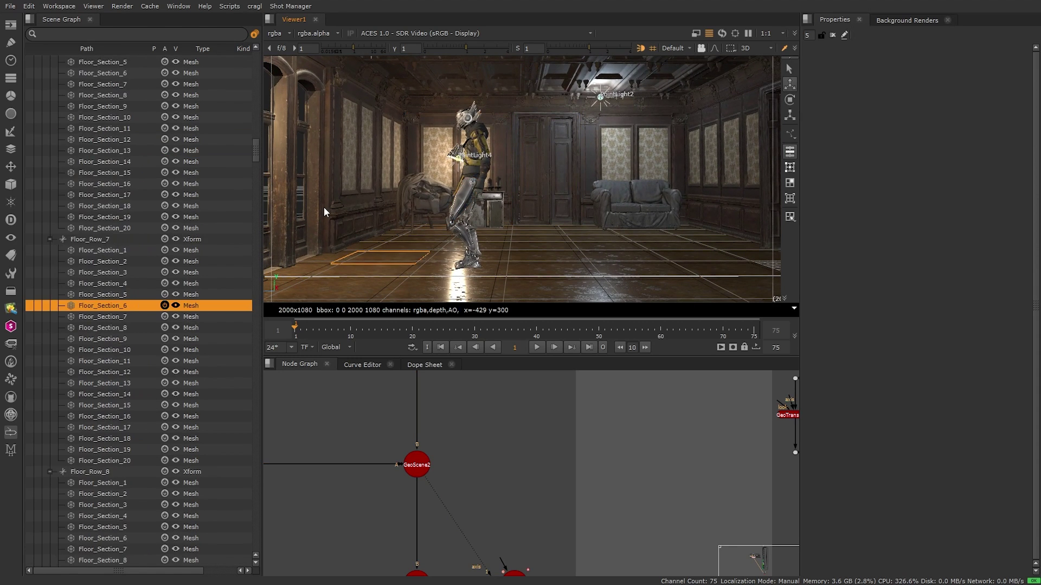
click(379, 163)
click(466, 154)
click(580, 179)
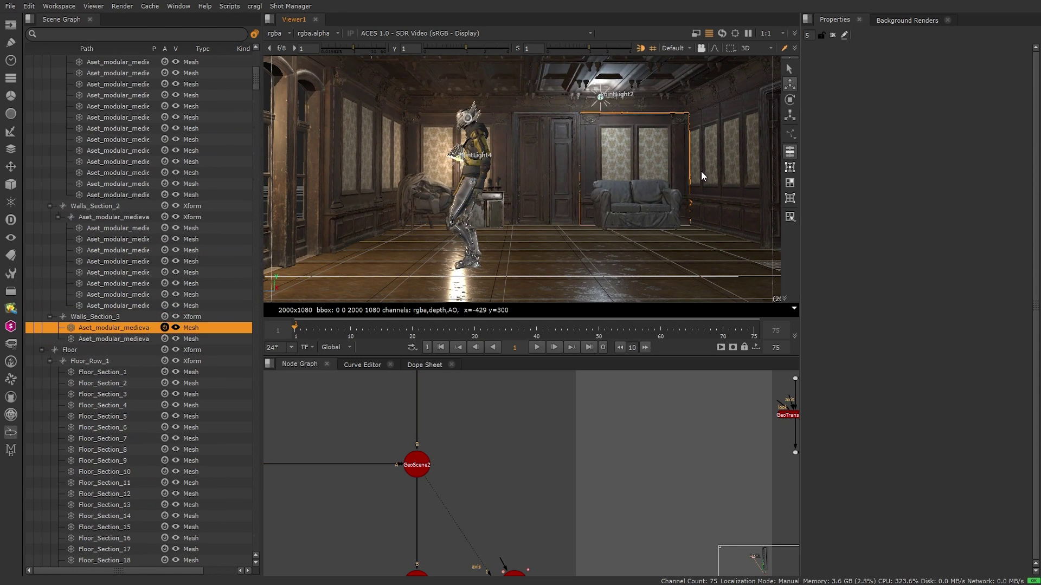
click(701, 171)
click(609, 209)
click(626, 210)
click(540, 243)
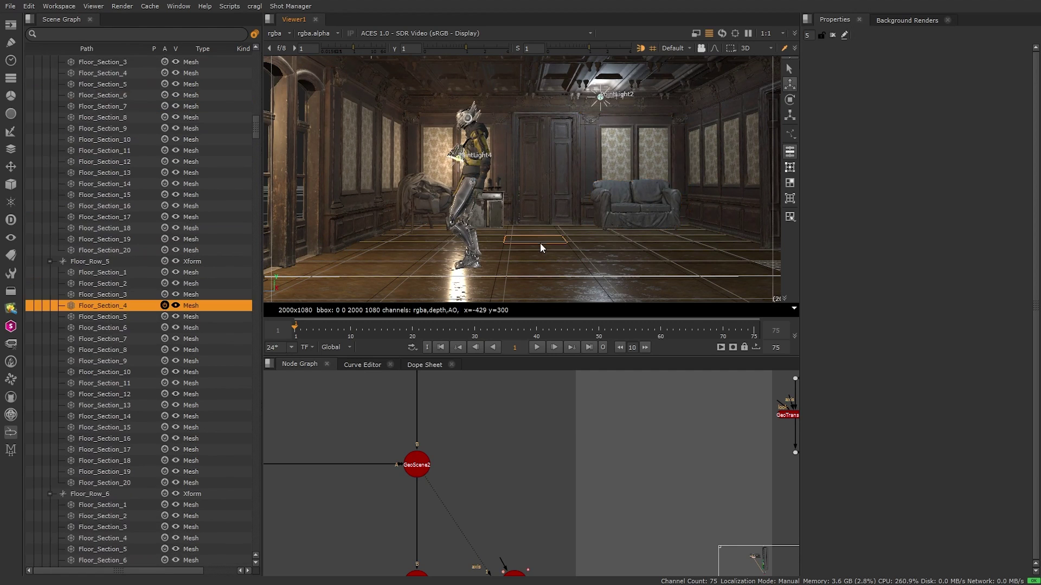
click(497, 216)
click(467, 217)
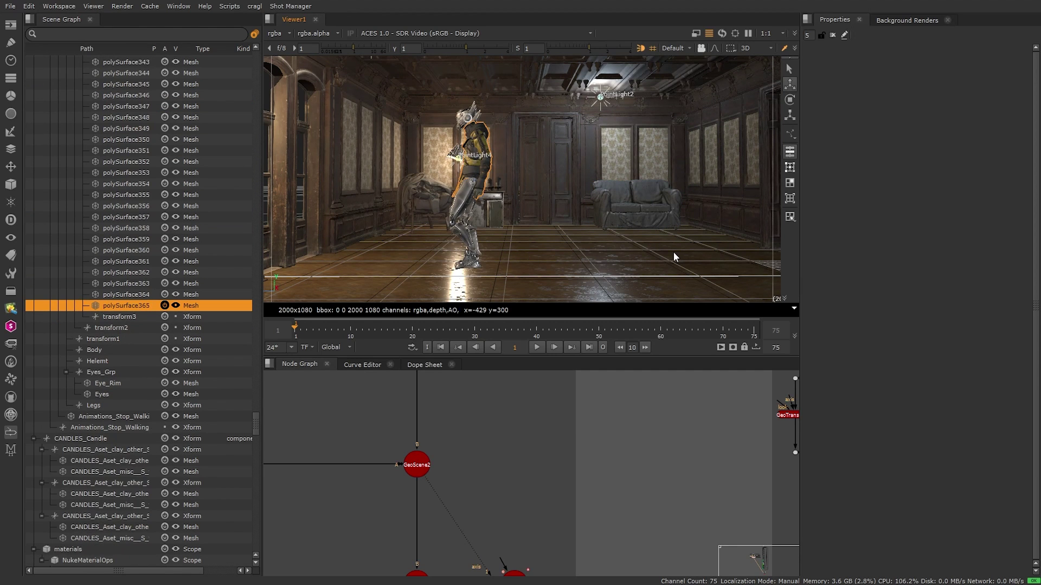
- Set the selection type to Component and select the robot, room and props assets in turn, ending with the room
click(789, 217)
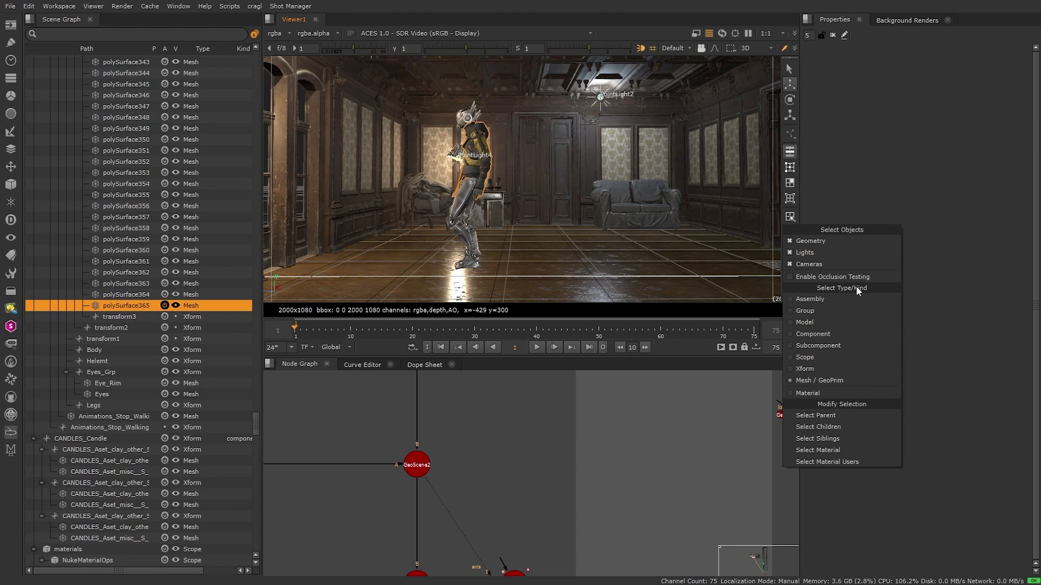
click(830, 333)
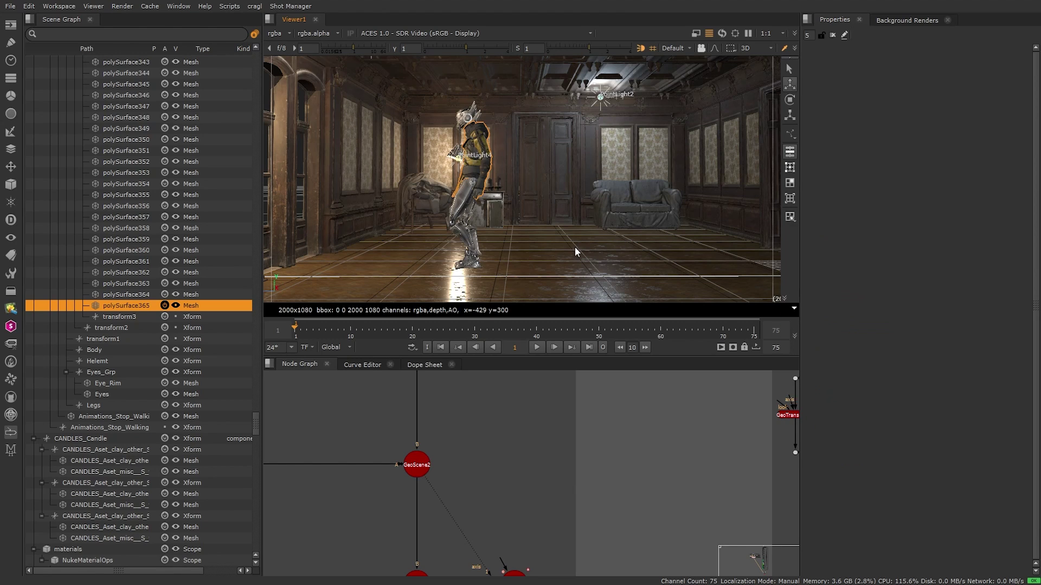
scroll(463, 170, up, 3)
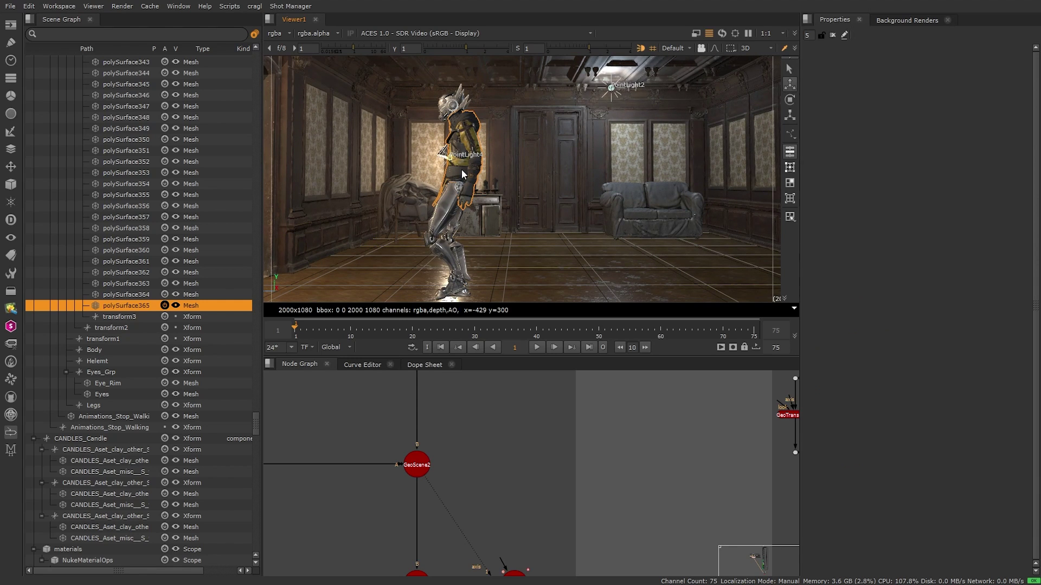
click(460, 187)
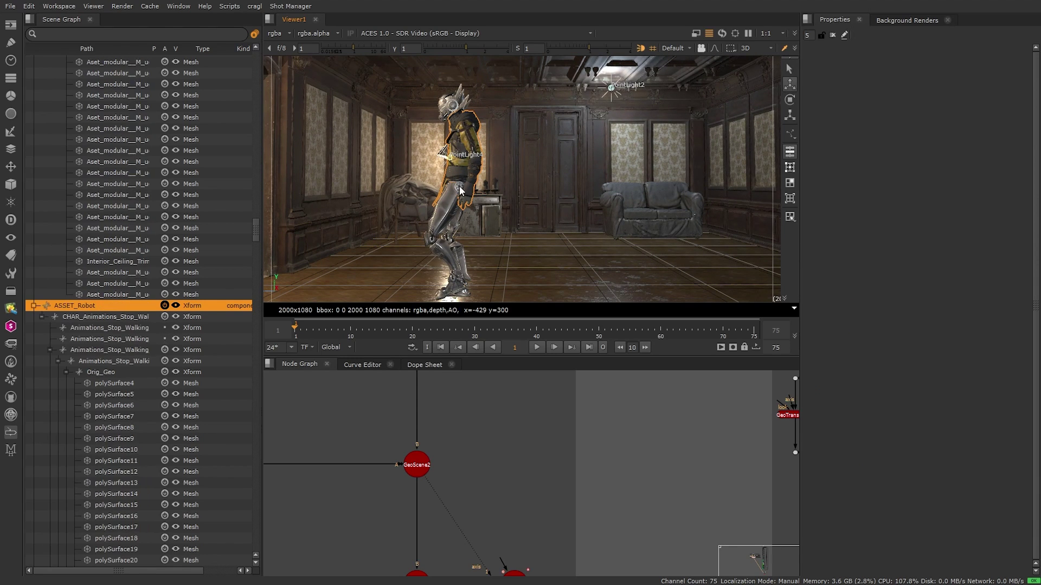
click(547, 170)
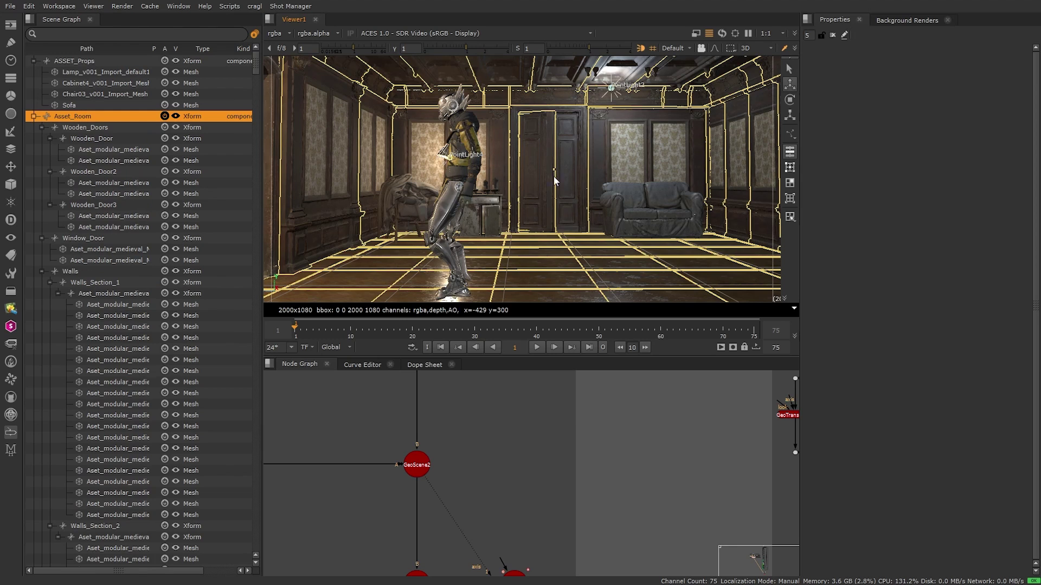
click(619, 209)
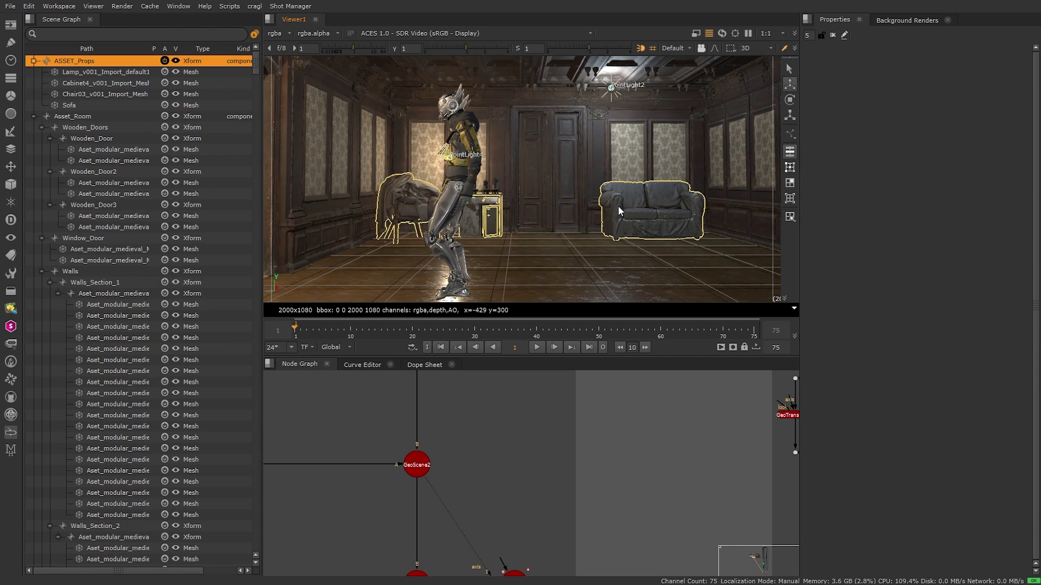
click(547, 174)
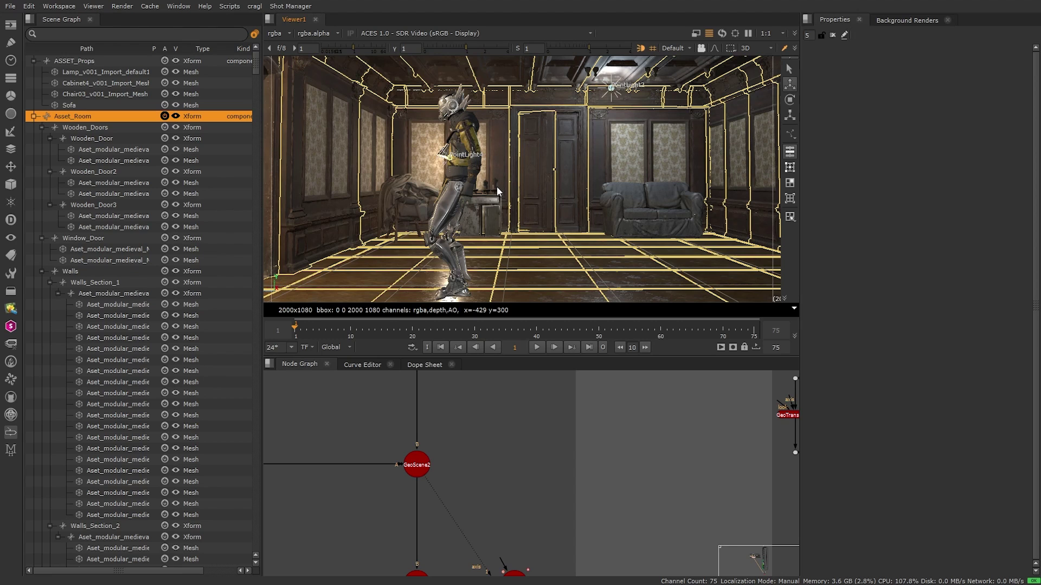
- Set the selection type back to Mesh / GeoPrim and select the robot's jacket mesh
click(790, 216)
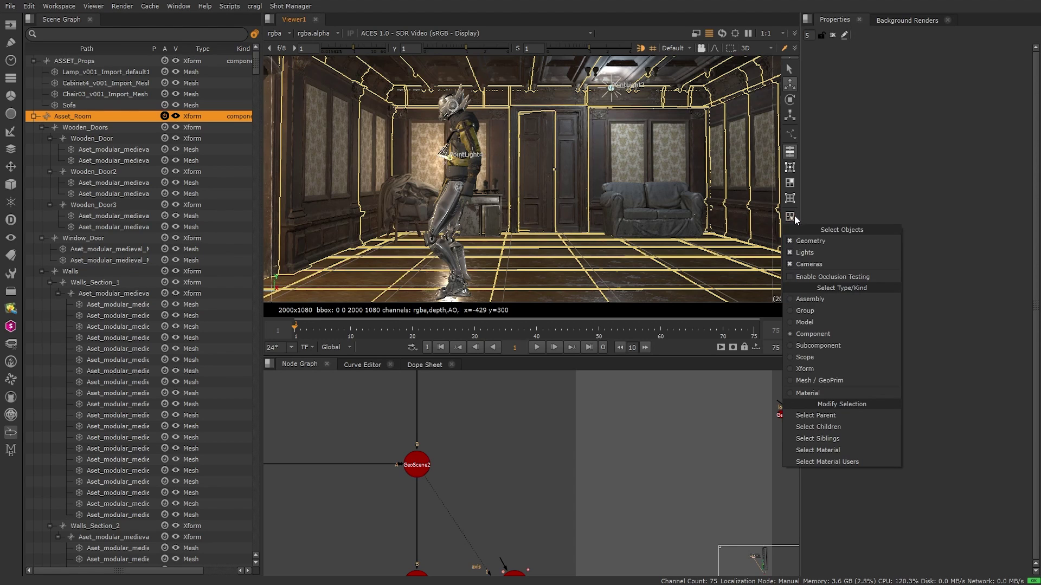
click(803, 369)
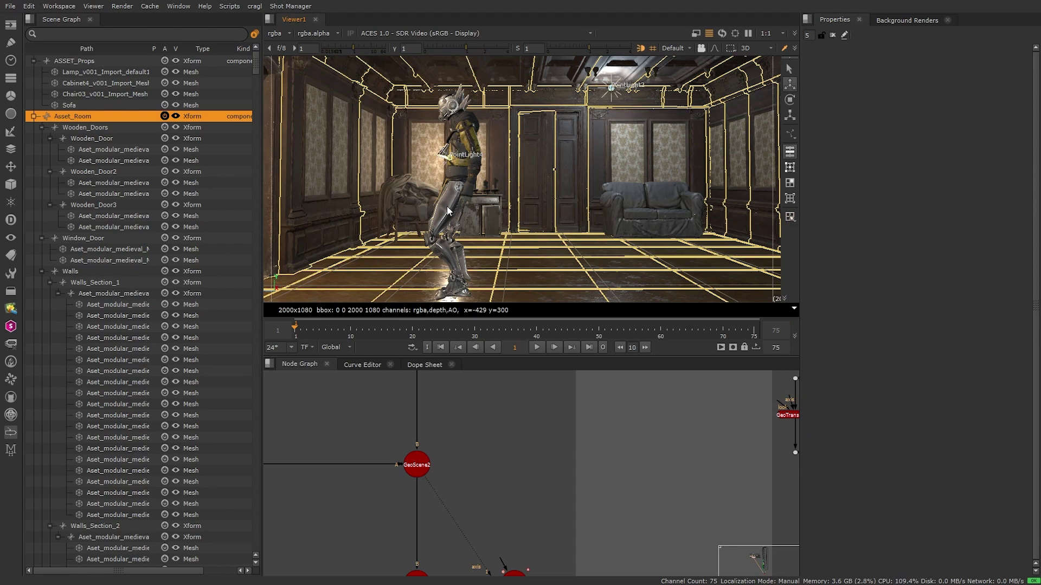
click(472, 175)
alt+drag(456, 141, 499, 183)
scroll(482, 182, up, 4)
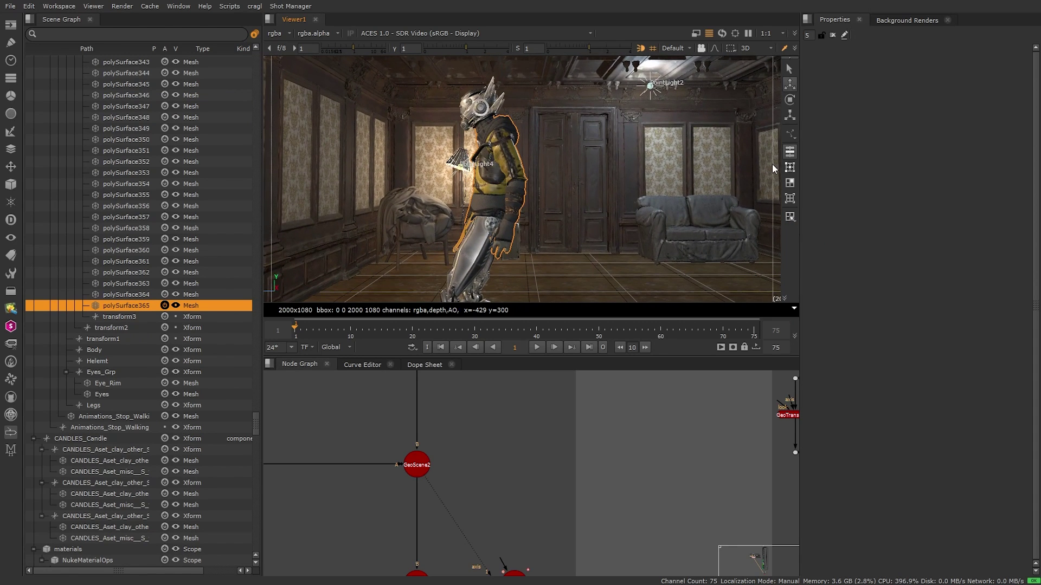
- Switch to face selection, marquee-select all faces of the robot's jacket and inspect the selection from several angles
click(789, 167)
click(790, 183)
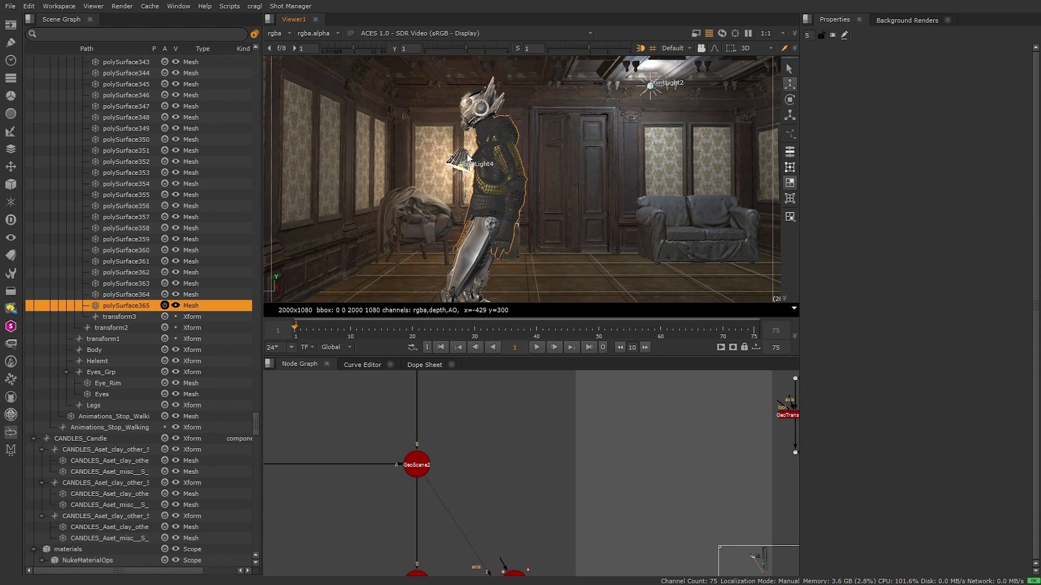
drag(437, 104, 564, 265)
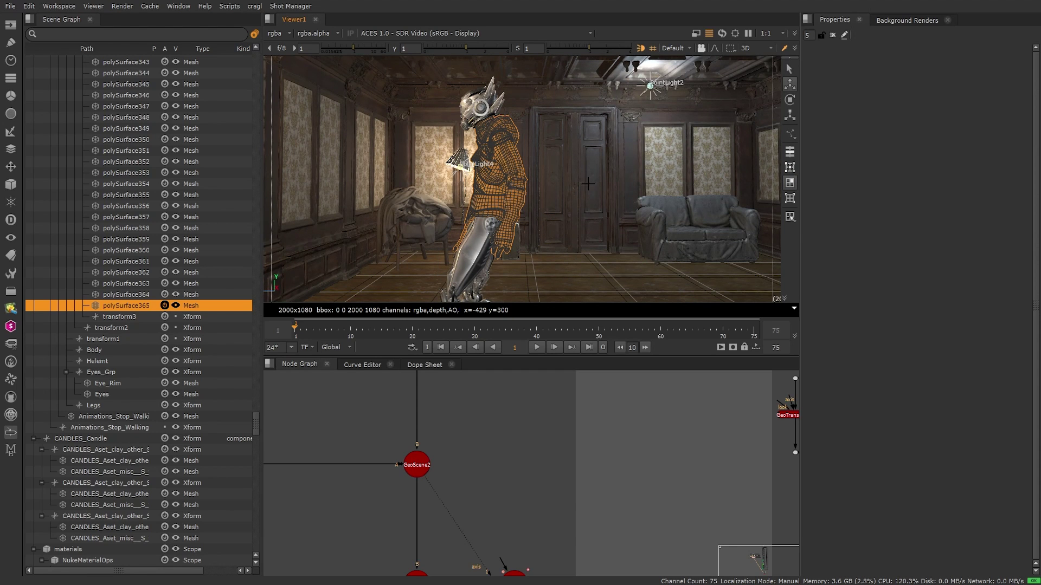
scroll(602, 193, up, 3)
alt+drag(603, 193, 446, 171)
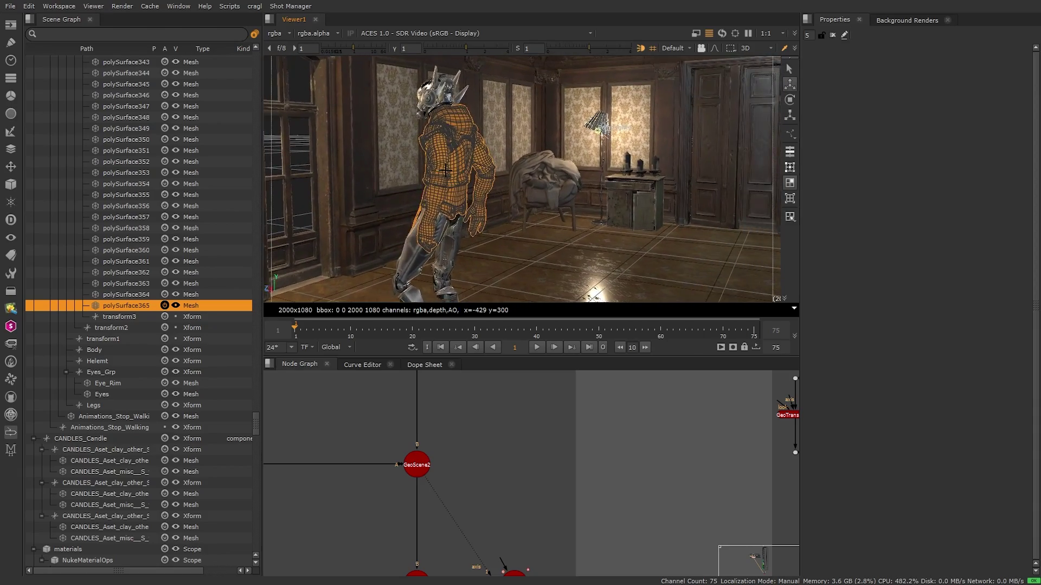
scroll(446, 170, up, 3)
alt+drag(563, 169, 622, 159)
scroll(622, 158, down, 5)
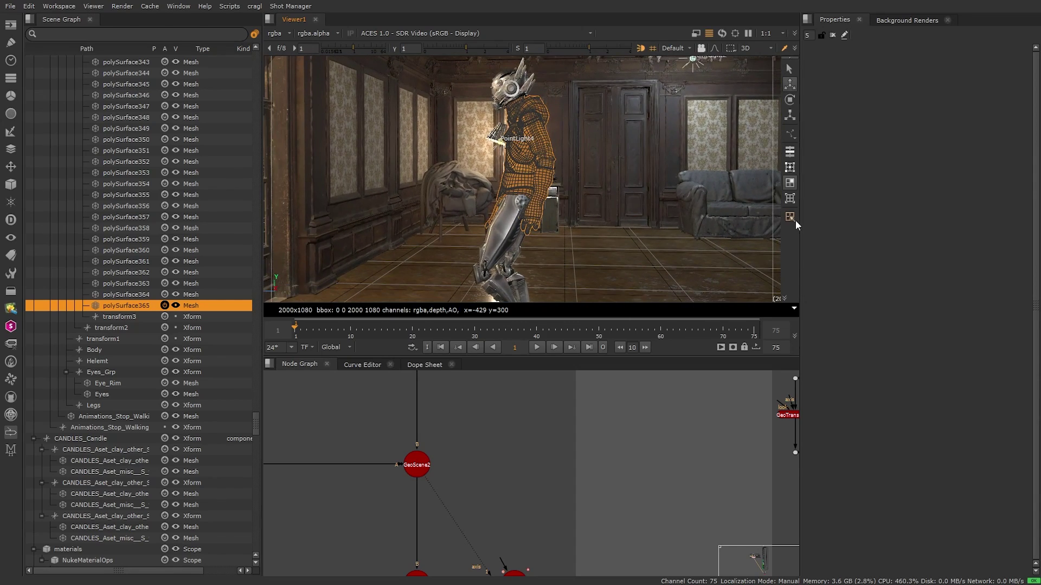
- Enable occlusion testing and marquee-select only the camera-facing faces of the robot's jacket
click(795, 220)
click(806, 277)
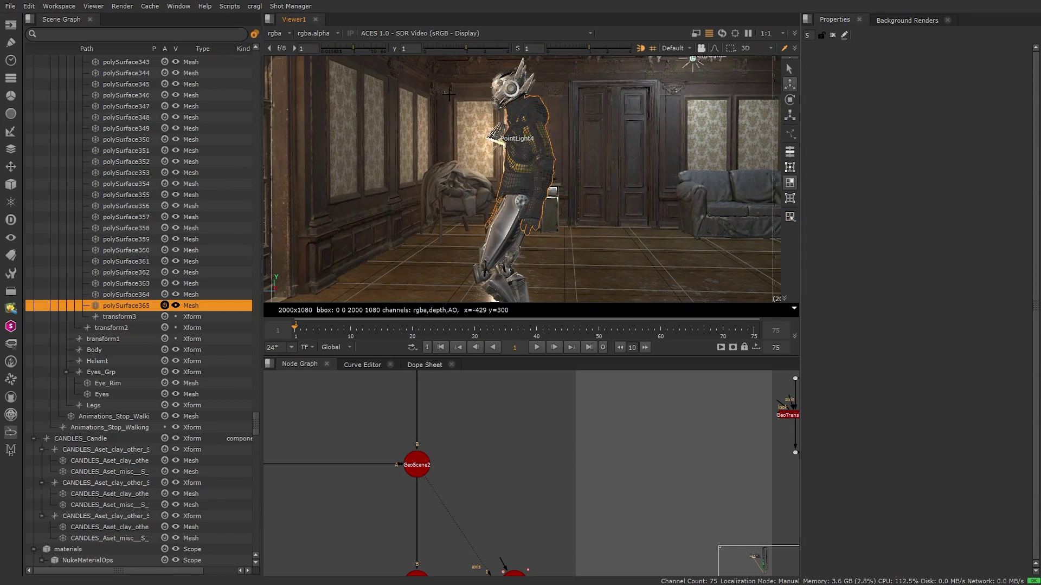
alt+drag(616, 171, 651, 184)
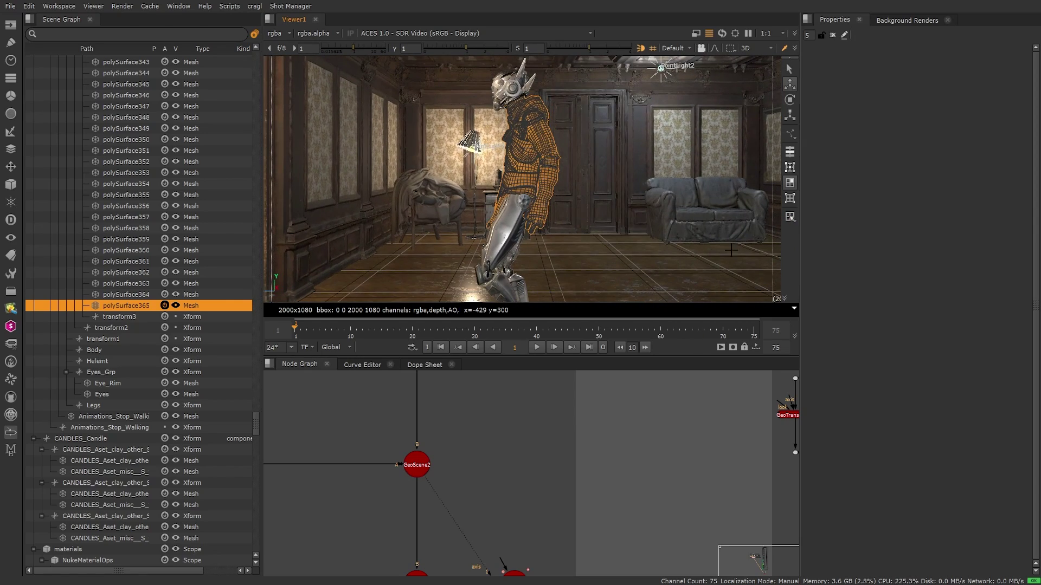
- Exclude lights from the selectable objects, marquee-select faces on the front of the jacket, and review the selection options
click(789, 218)
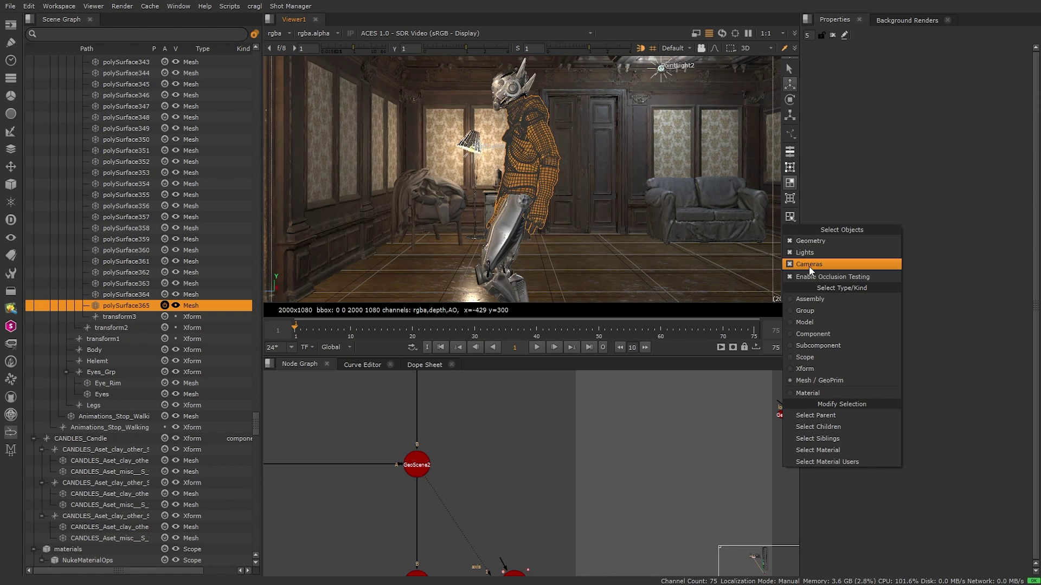
click(809, 252)
drag(434, 116, 521, 196)
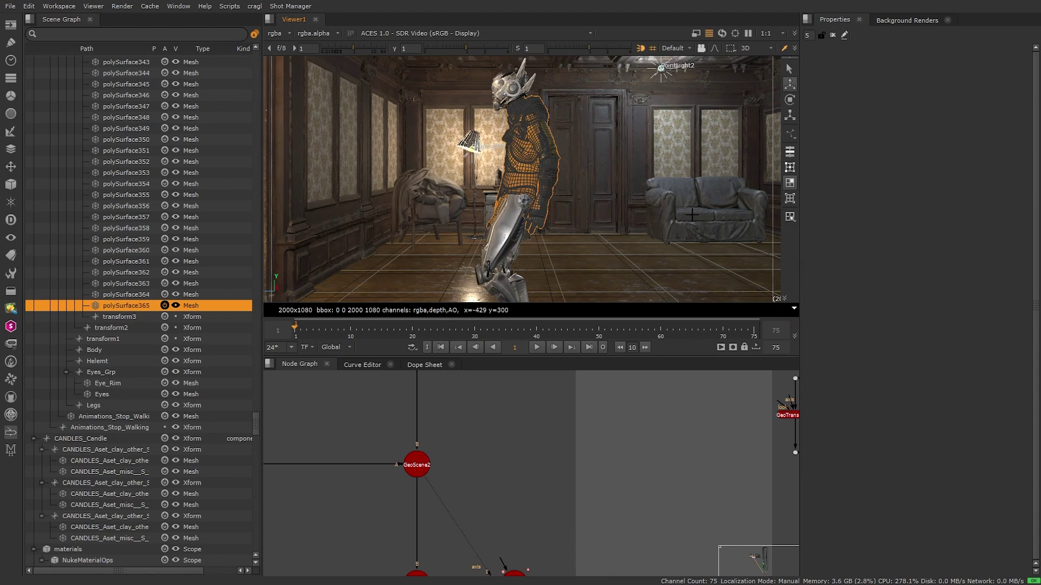
click(789, 218)
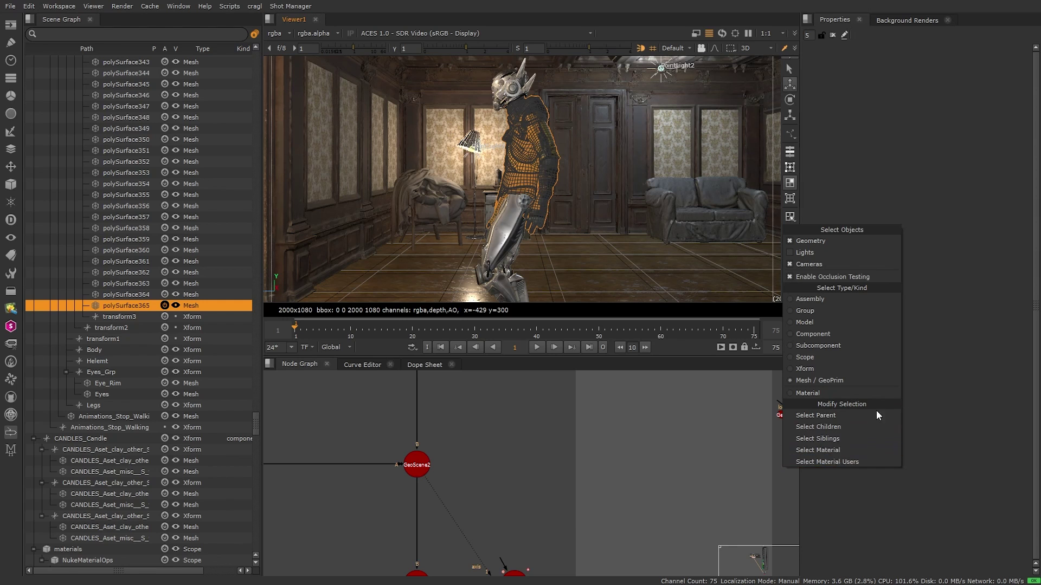
click(989, 300)
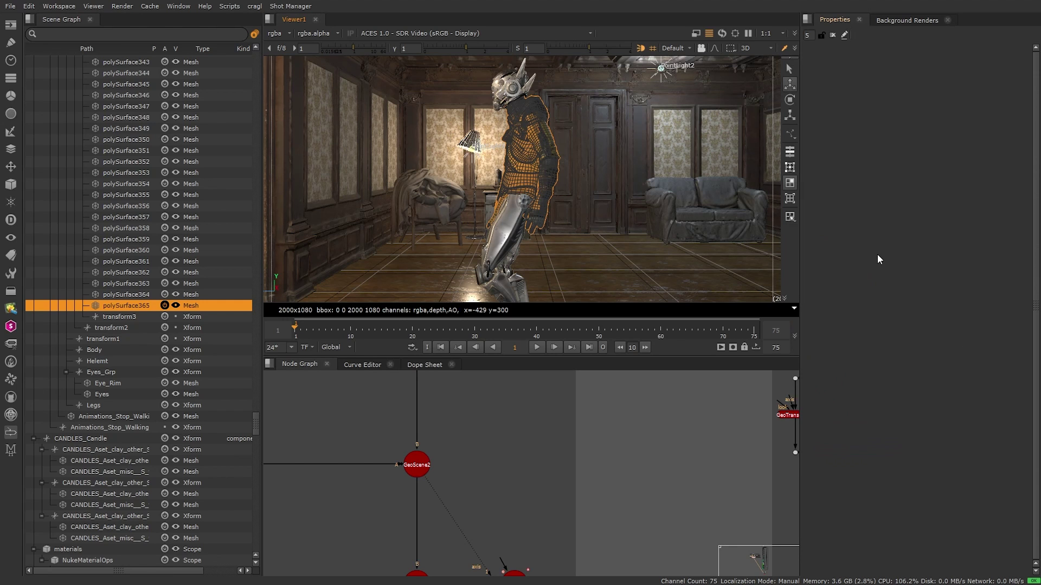
- Switch to object selection, marquee-select the robot, furniture, door and floor meshes together, and clear the selection
alt+drag(538, 219, 594, 202)
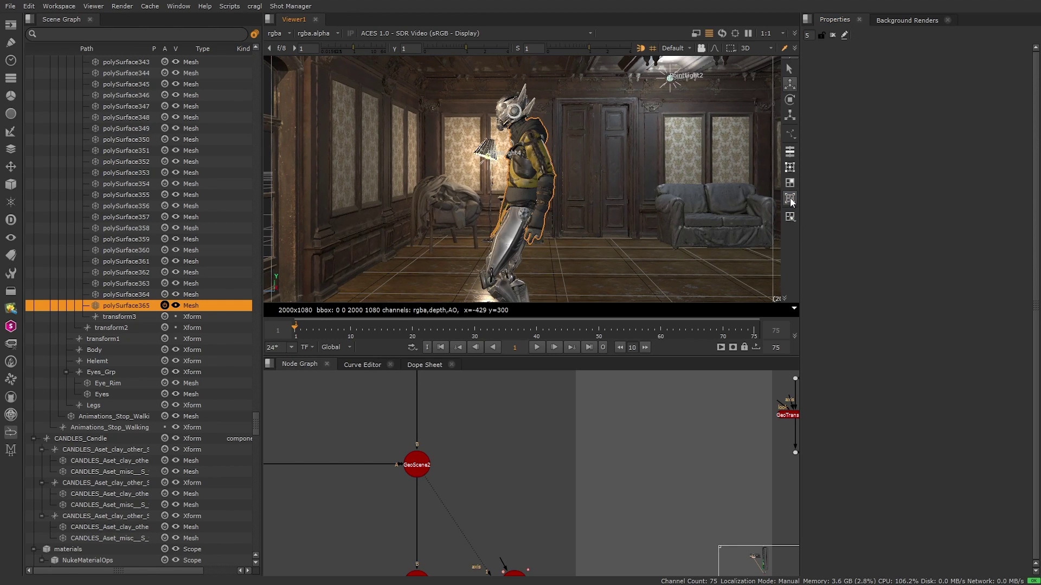
drag(419, 103, 691, 298)
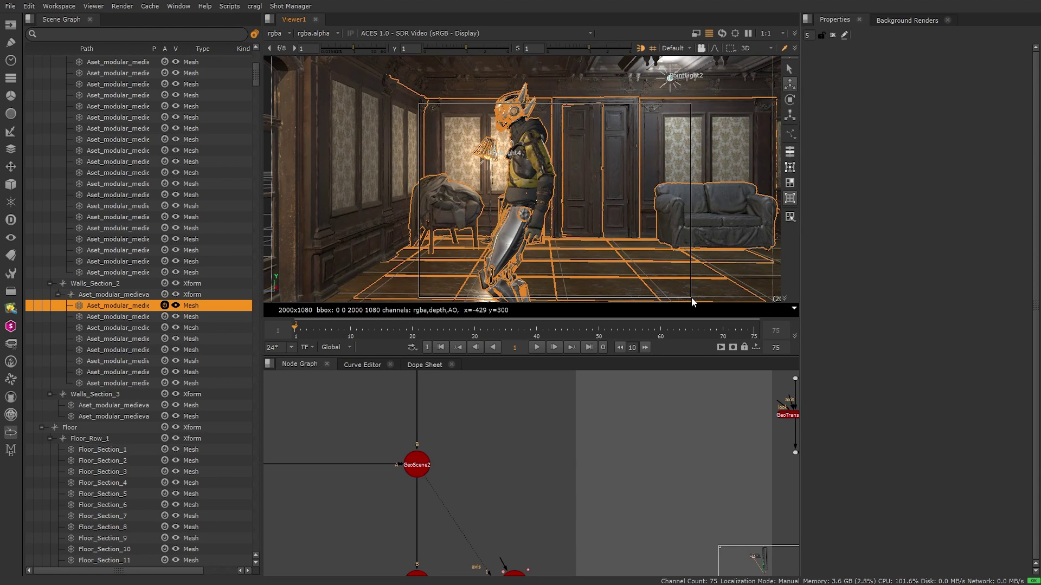
drag(691, 297, 685, 303)
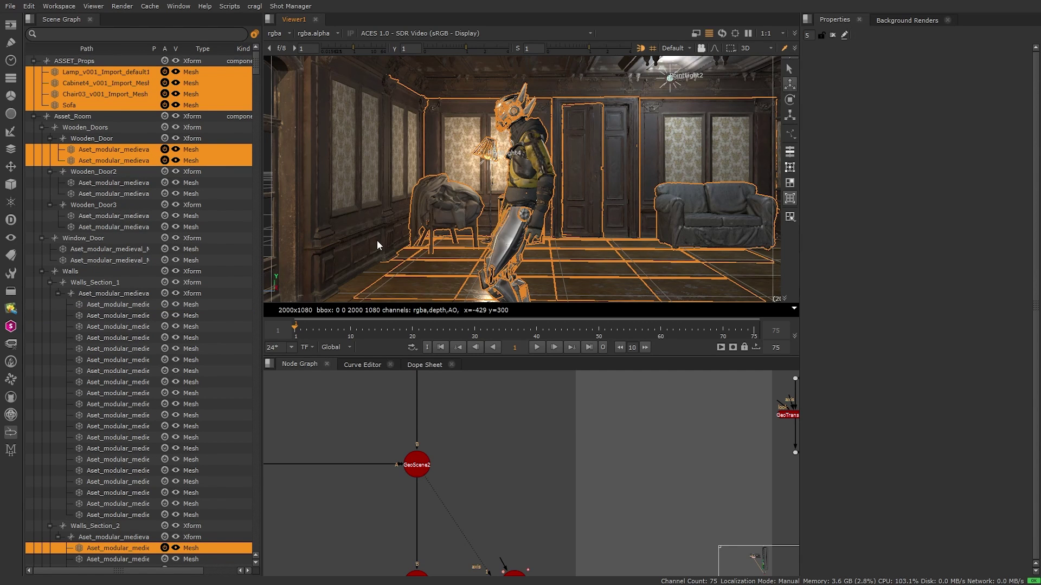
click(393, 232)
alt+middle_drag(686, 227, 610, 233)
mouse_move(610, 233)
alt+mouse_down()
mouse_move(610, 242)
mouse_move(613, 222)
alt+mouse_up()
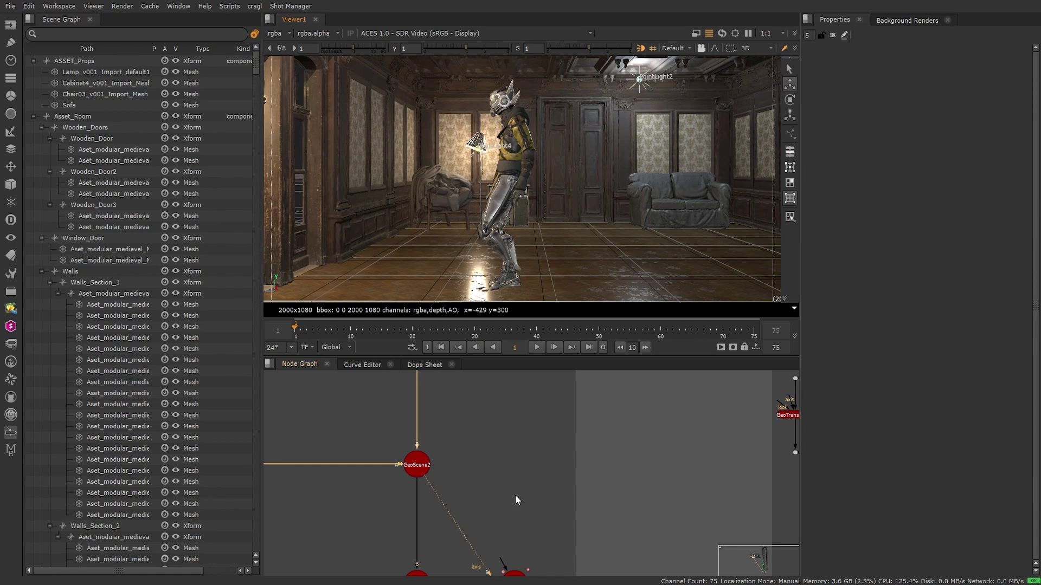
- Show the node under the "2 Geo Isolate" heading in the node graph in the viewer
middle_drag(515, 495, 460, 579)
scroll(471, 467, down, 2)
middle_drag(492, 464, 400, 490)
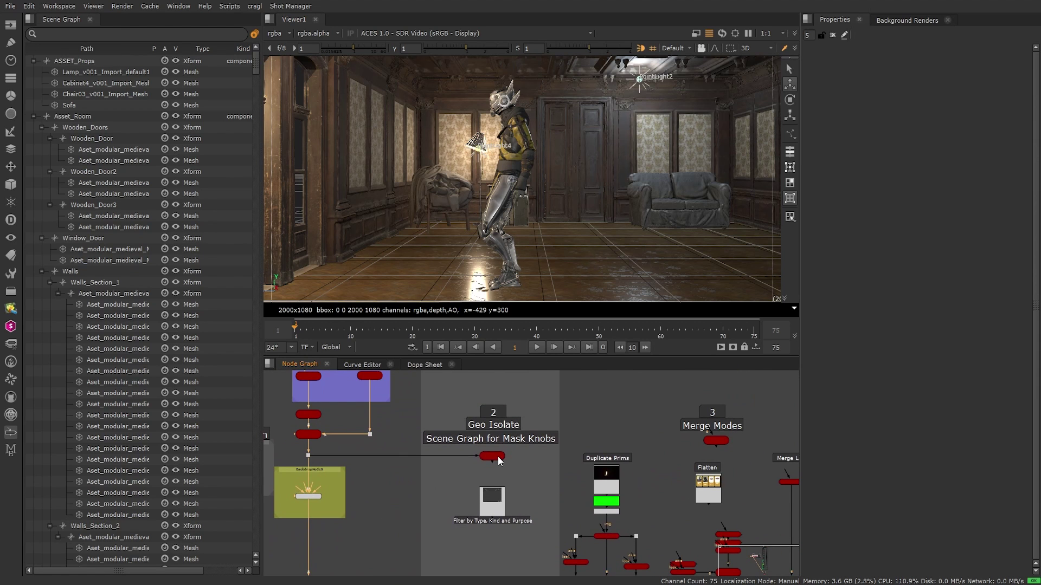
key(v)
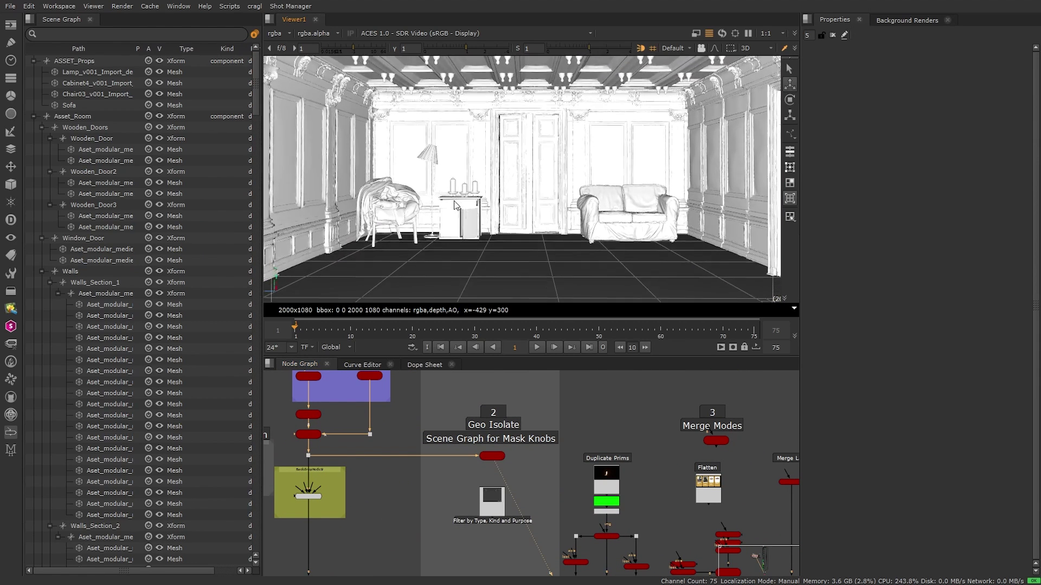
- Open the GeoIsolate1 node's properties and select the Cabinet4 mesh in the scene graph
middle_drag(454, 205, 477, 210)
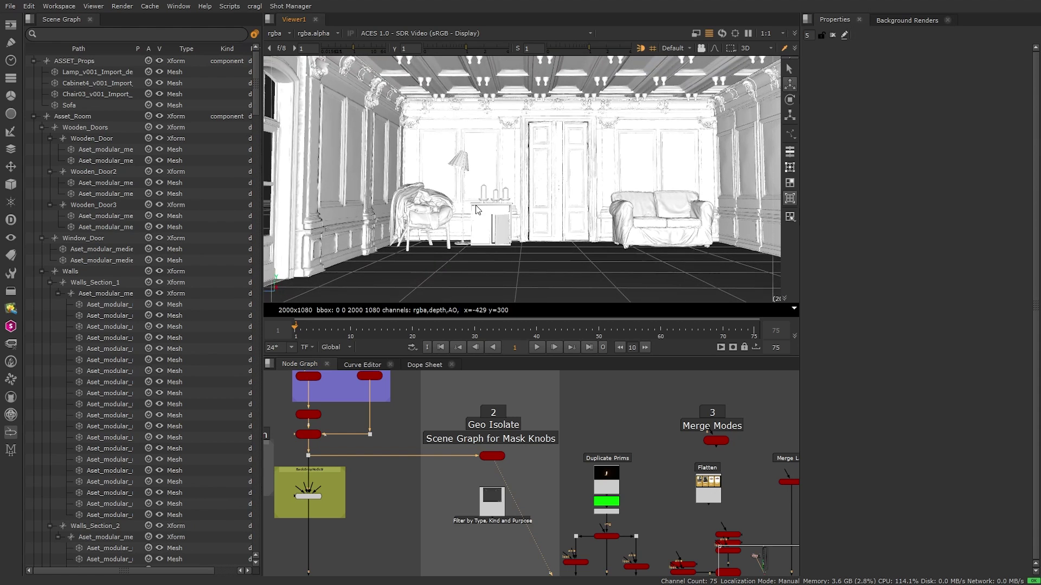
ctrl+drag(475, 205, 477, 203)
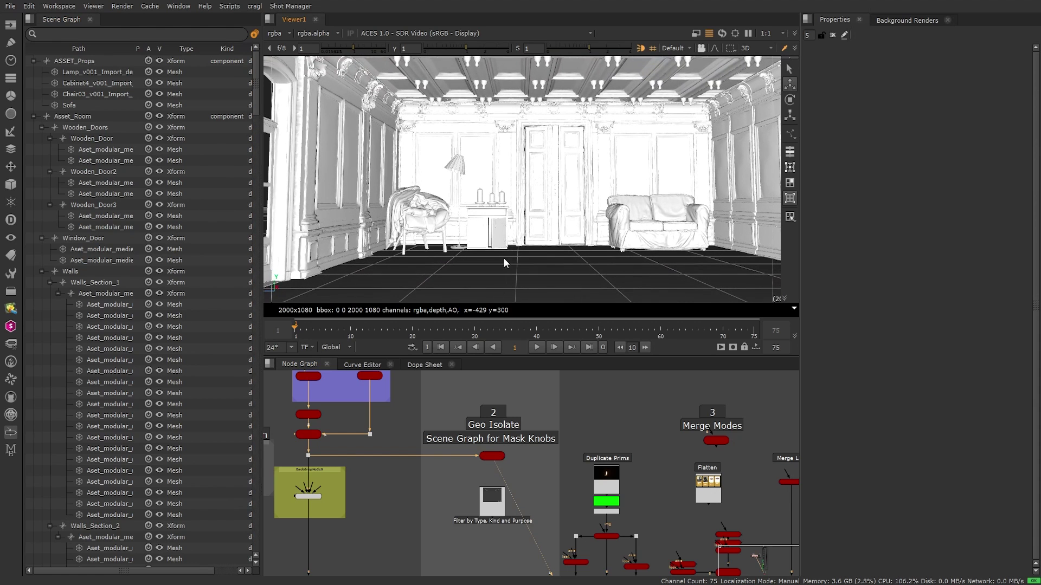
middle_drag(521, 194, 503, 185)
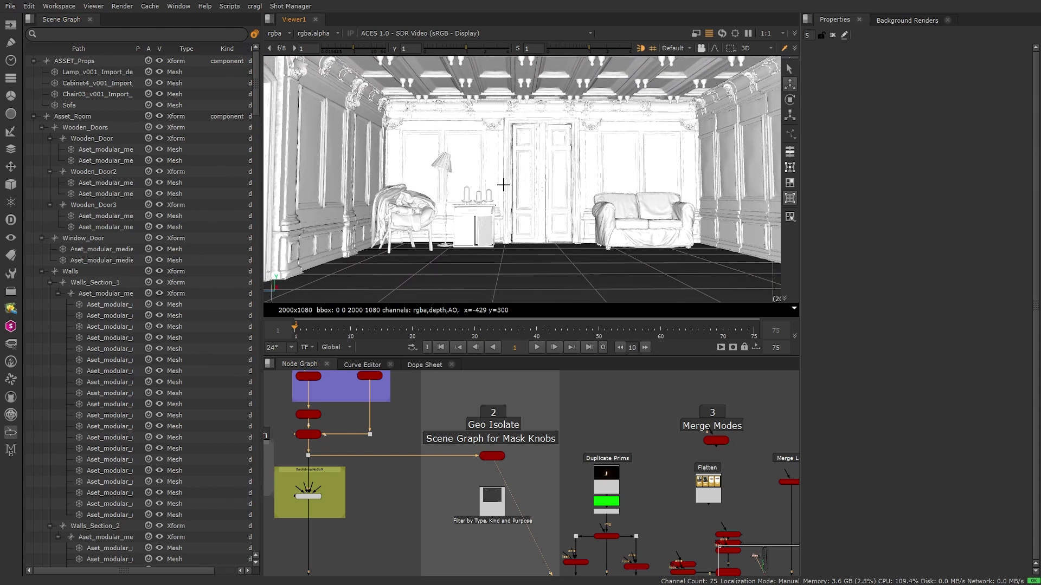
double_click(499, 456)
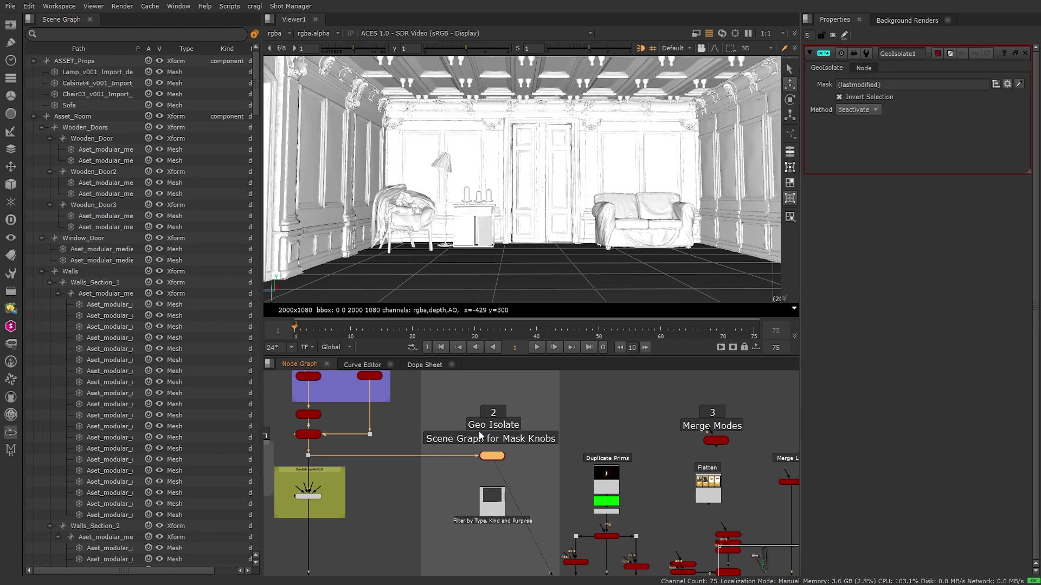
click(88, 84)
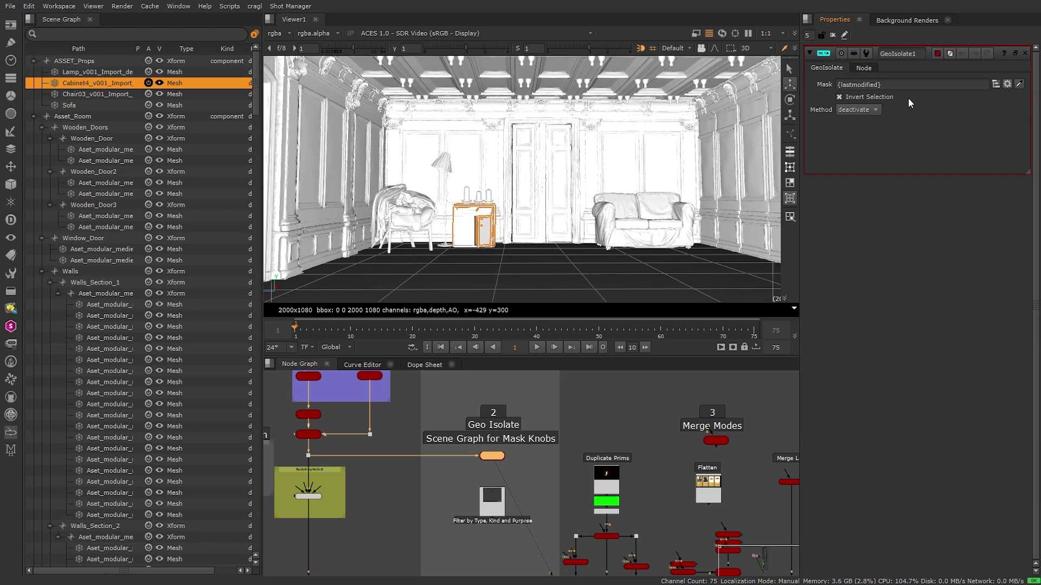
- Clear GeoIsolate1's mask and browse the scene prims available for it in the prim picker
drag(896, 85, 798, 97)
key(BackSpace)
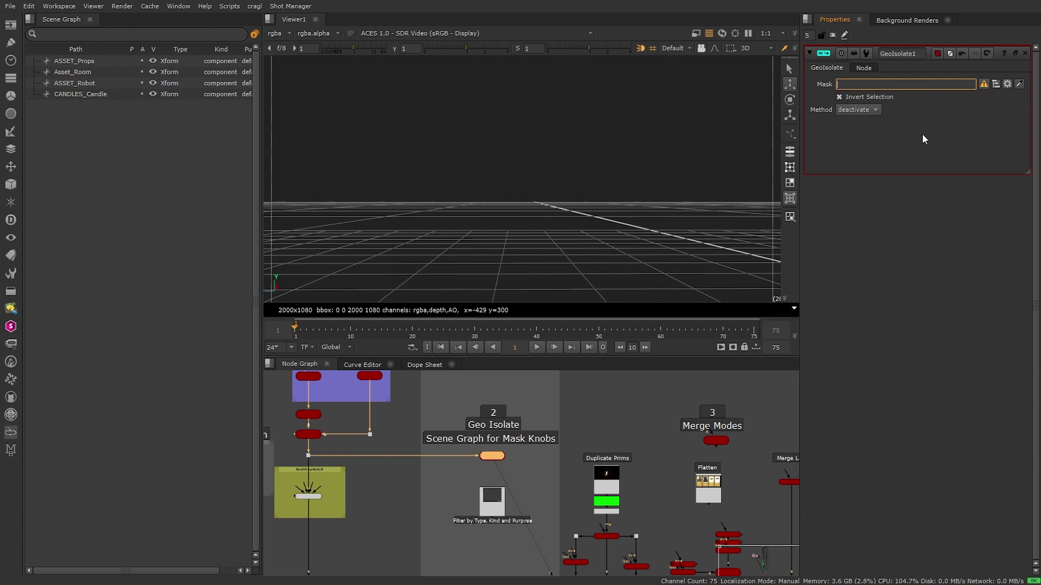
click(995, 84)
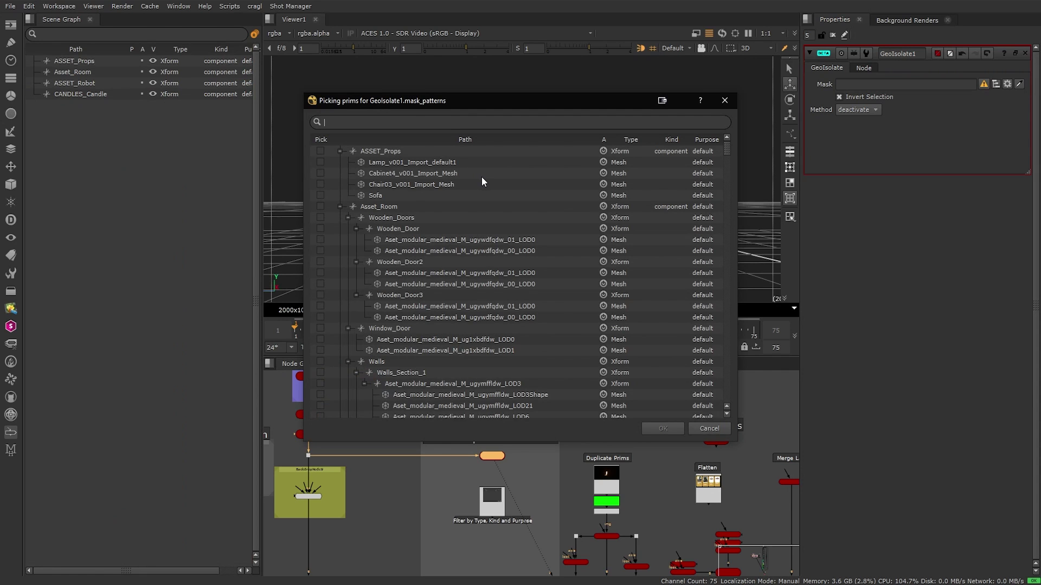
scroll(512, 162, down, 6)
scroll(563, 197, up, 3)
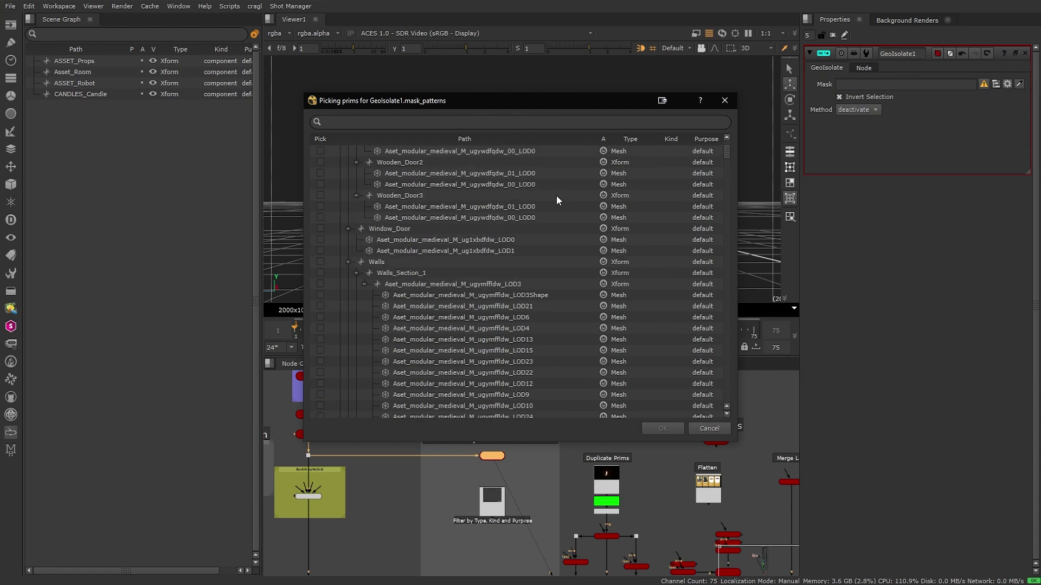
- Search the mask's prim picker for "Candles" and select the candle prims under CANDLES_Candle
click(478, 122)
text(Can)
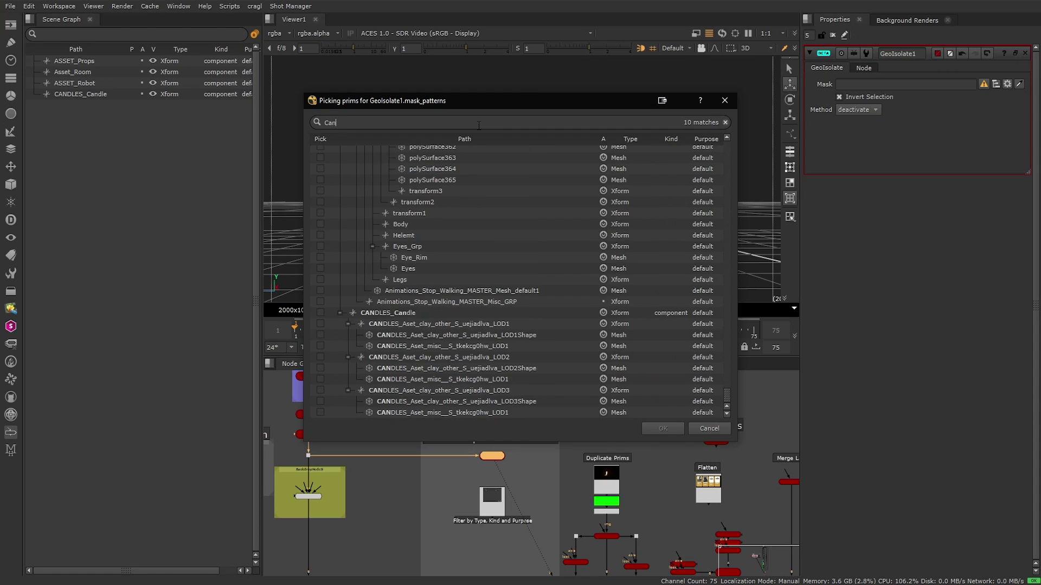
text(dles)
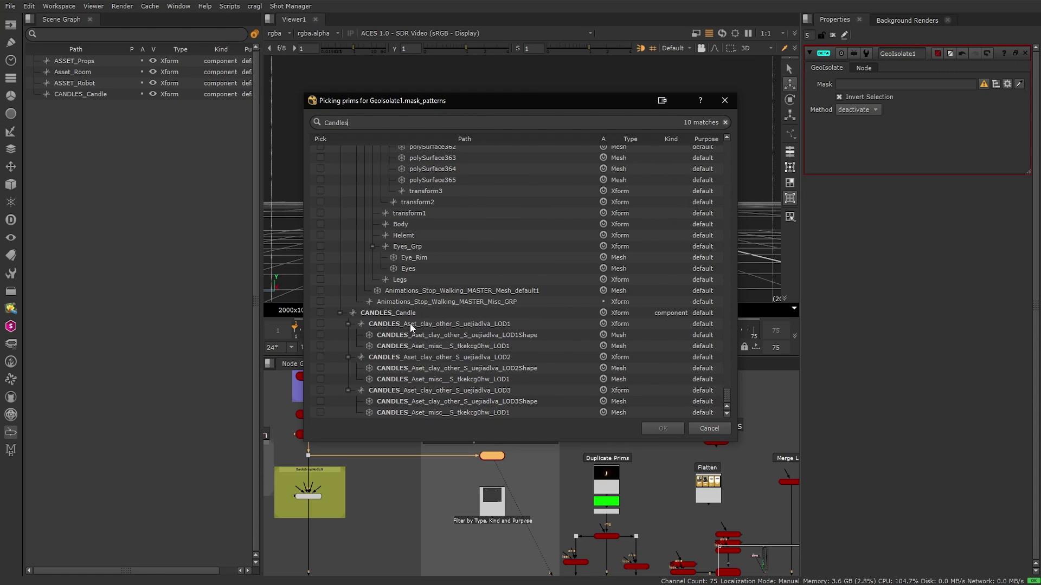
click(409, 324)
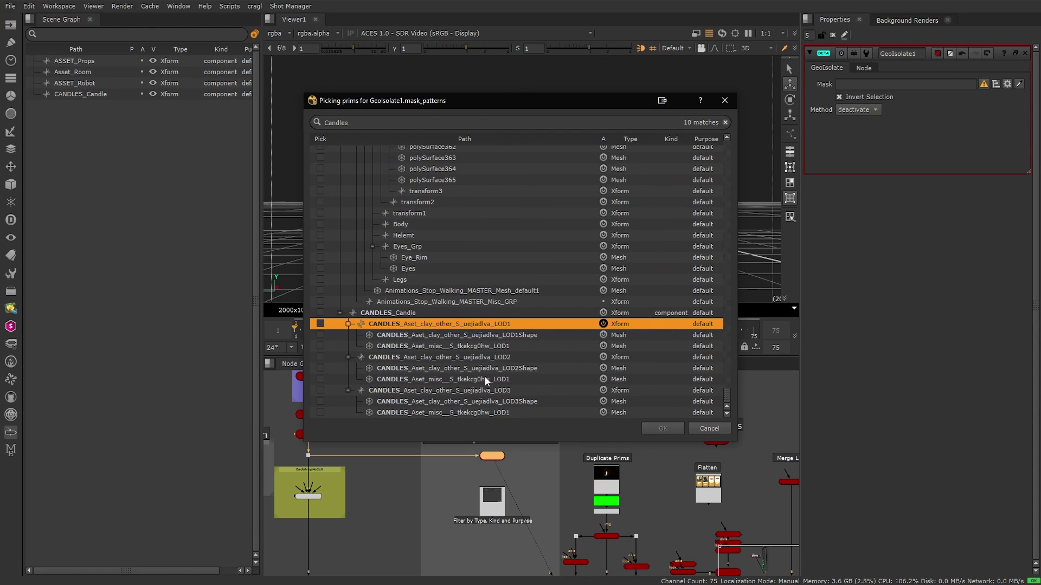
shift+click(415, 413)
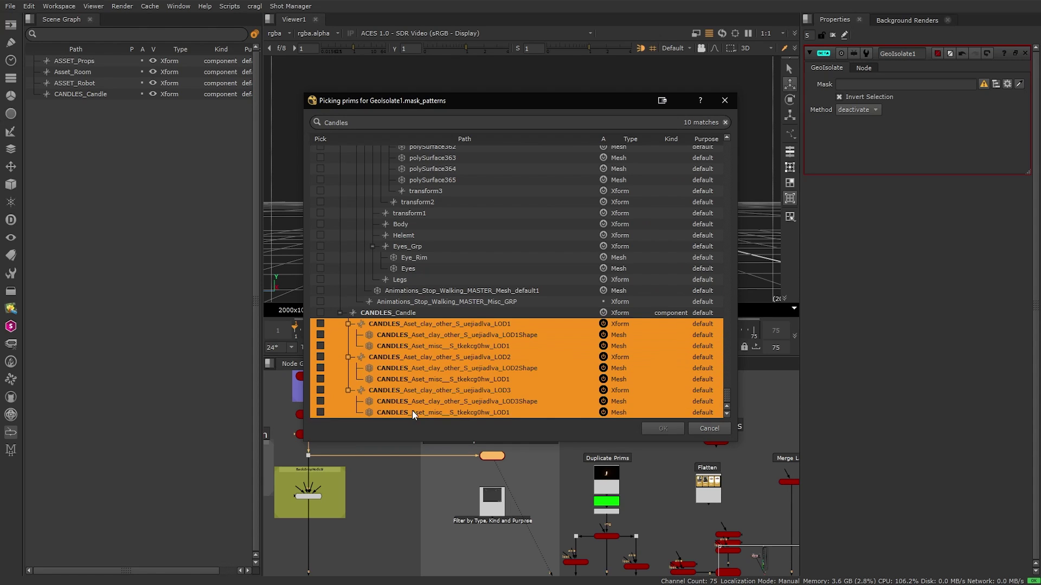
click(320, 324)
click(320, 325)
- Pick the Sofa mesh under ASSET_Props as the GeoIsolate1 mask and confirm the choice
drag(728, 401, 720, 136)
click(392, 196)
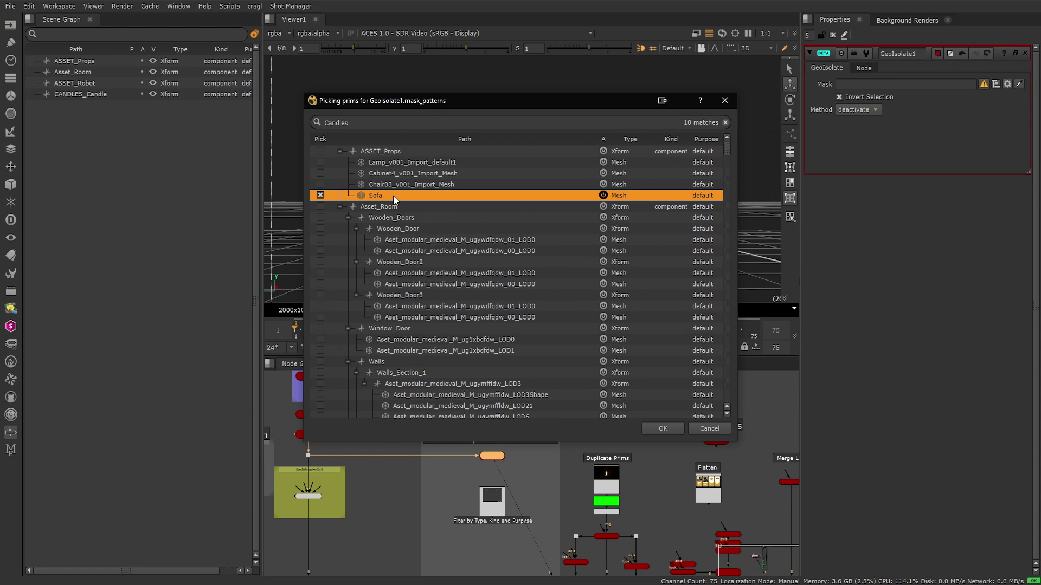
click(661, 429)
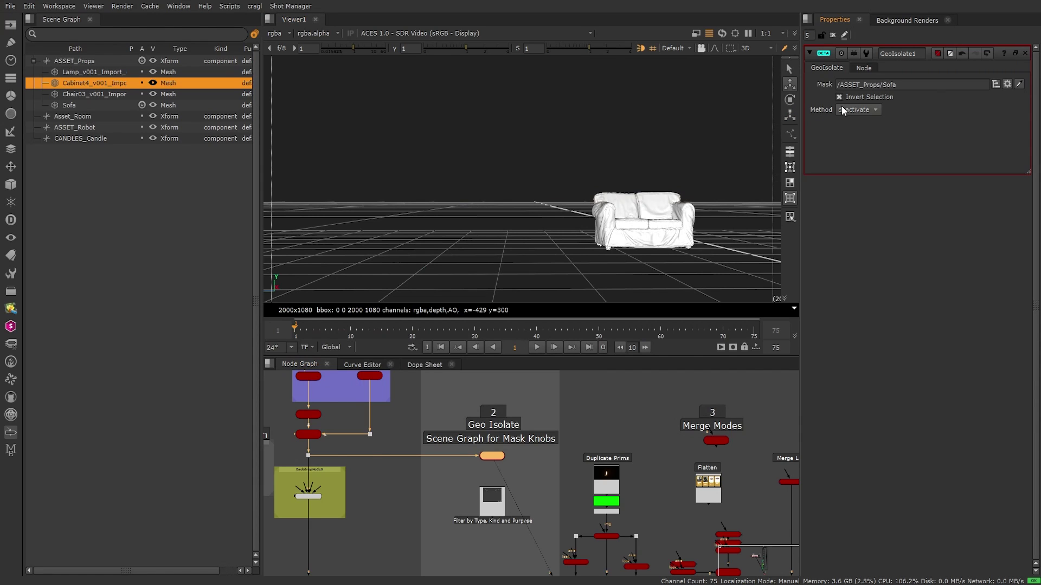
- Try the hide and show methods on GeoIsolate1, and restore the deactivate method
mouse_move(849, 110)
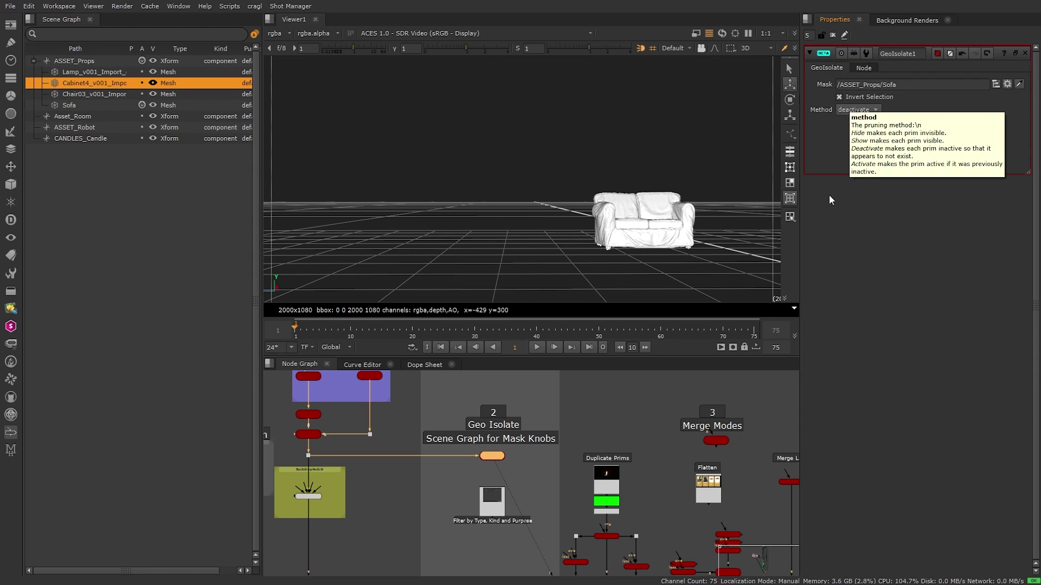
click(856, 111)
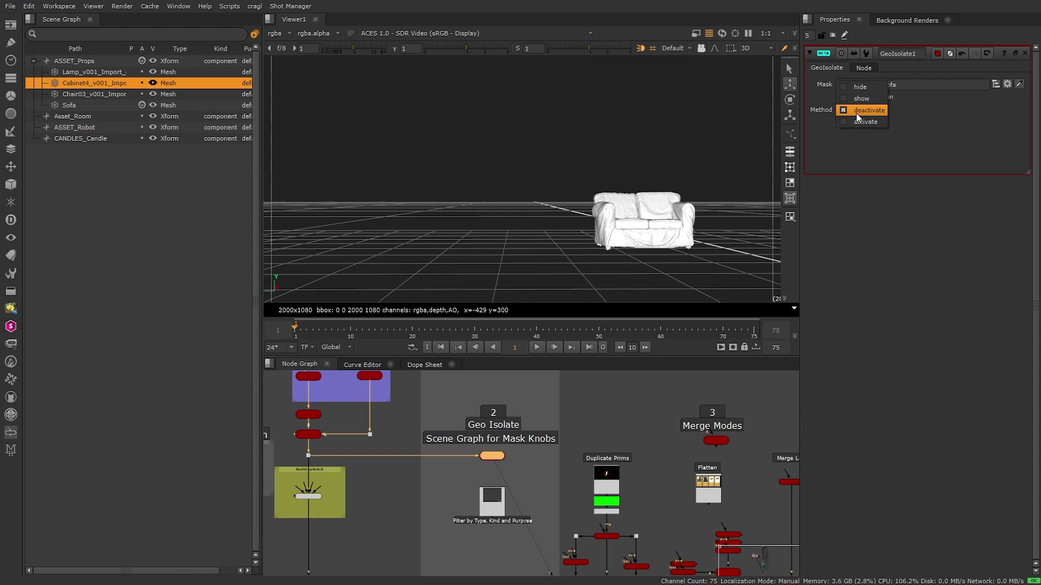
click(864, 87)
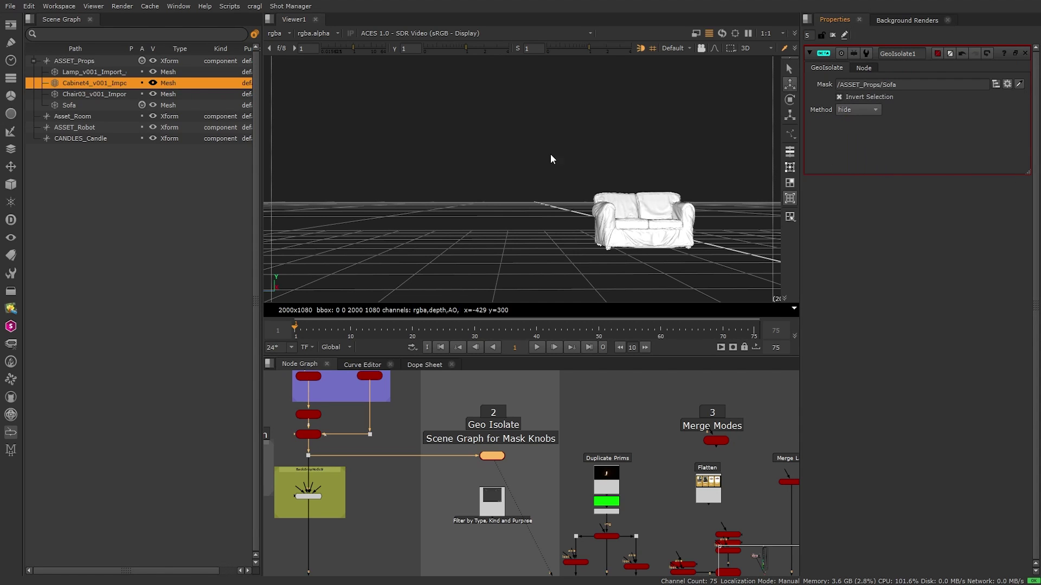
click(861, 111)
click(864, 123)
click(864, 109)
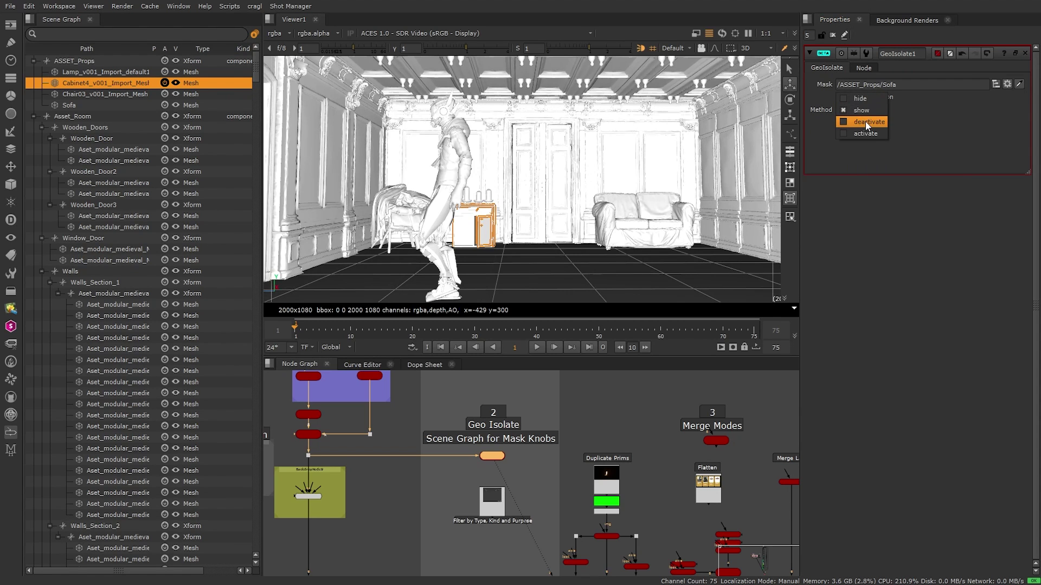
click(865, 122)
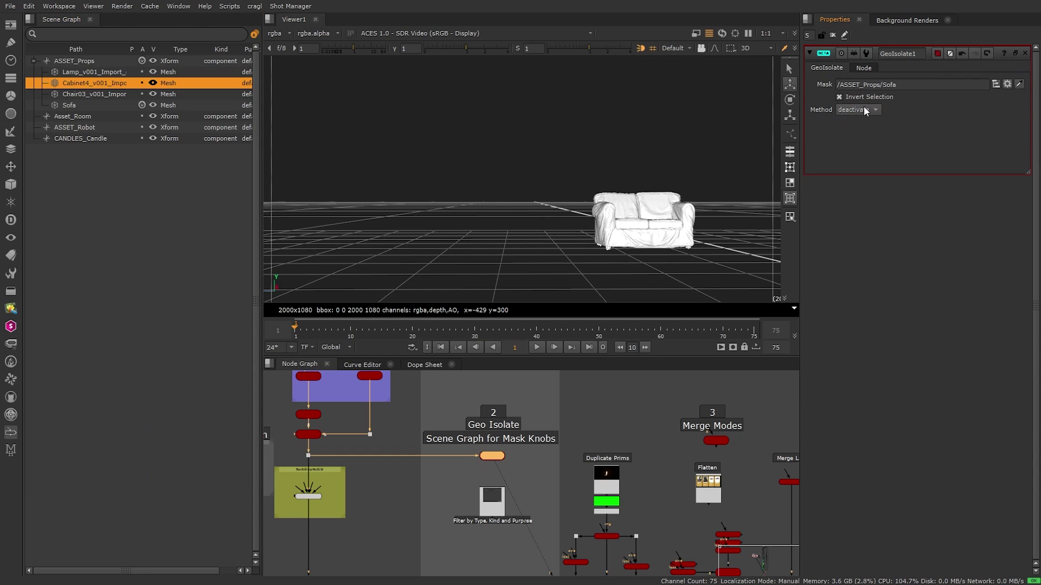
- Try the activate method on GeoIsolate1 and return it to deactivate
mouse_move(865, 111)
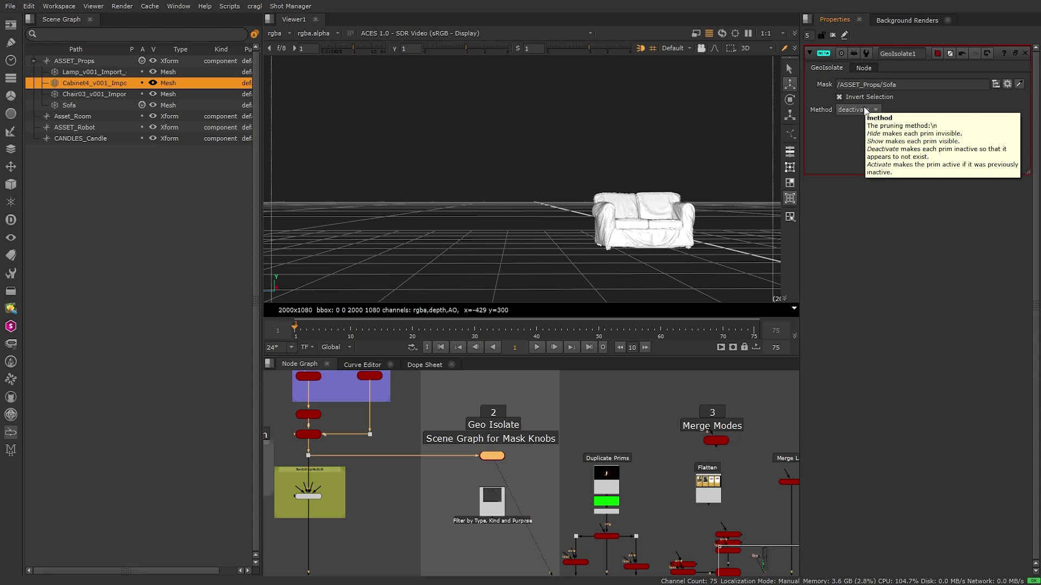
click(865, 110)
click(863, 122)
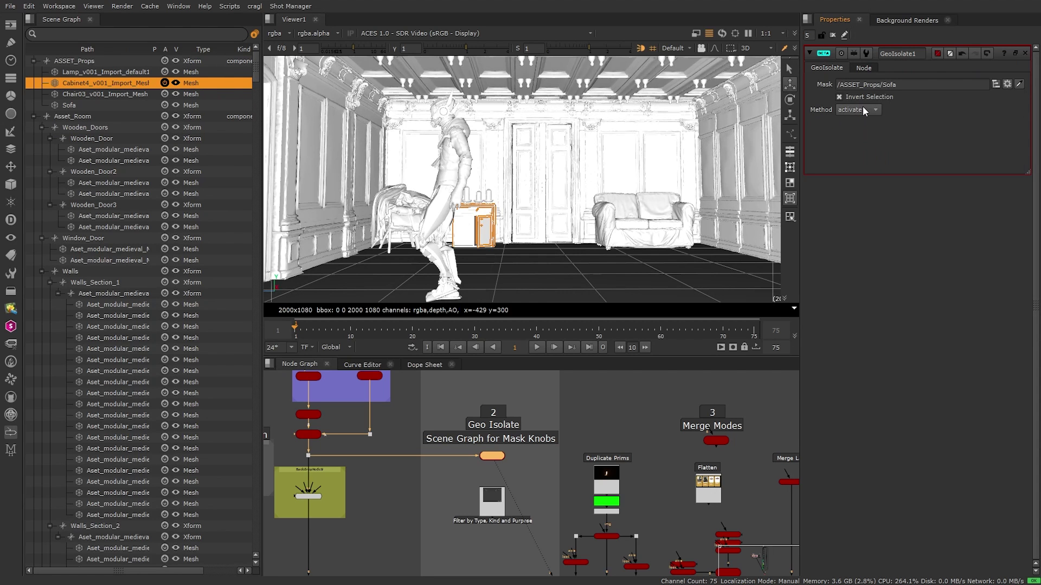
click(863, 106)
click(864, 101)
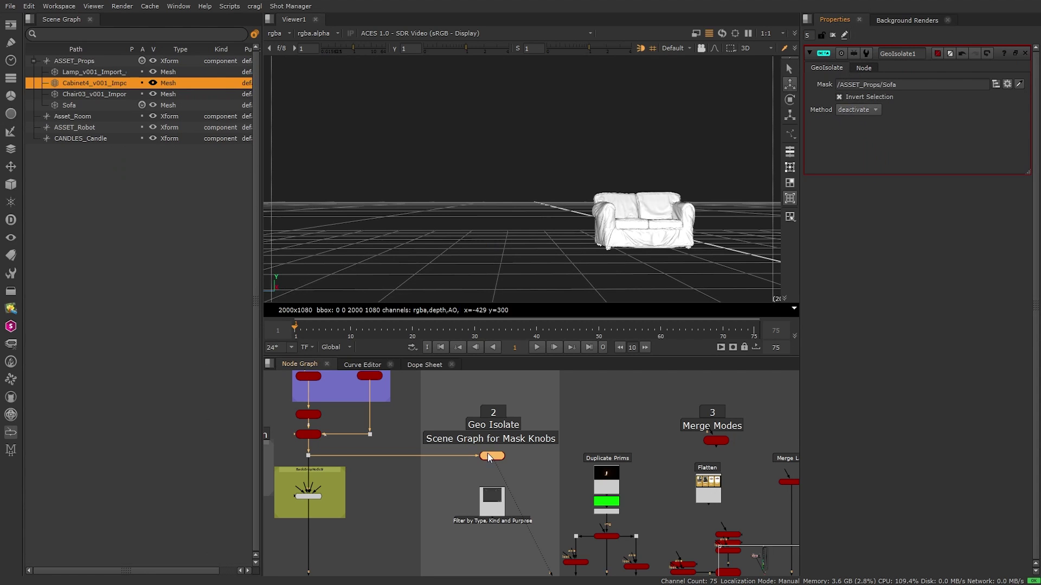
- Show the Filtering.PNG reference image under the Geo Isolate section in the viewer, with its properties open
click(529, 486)
middle_drag(511, 514, 519, 457)
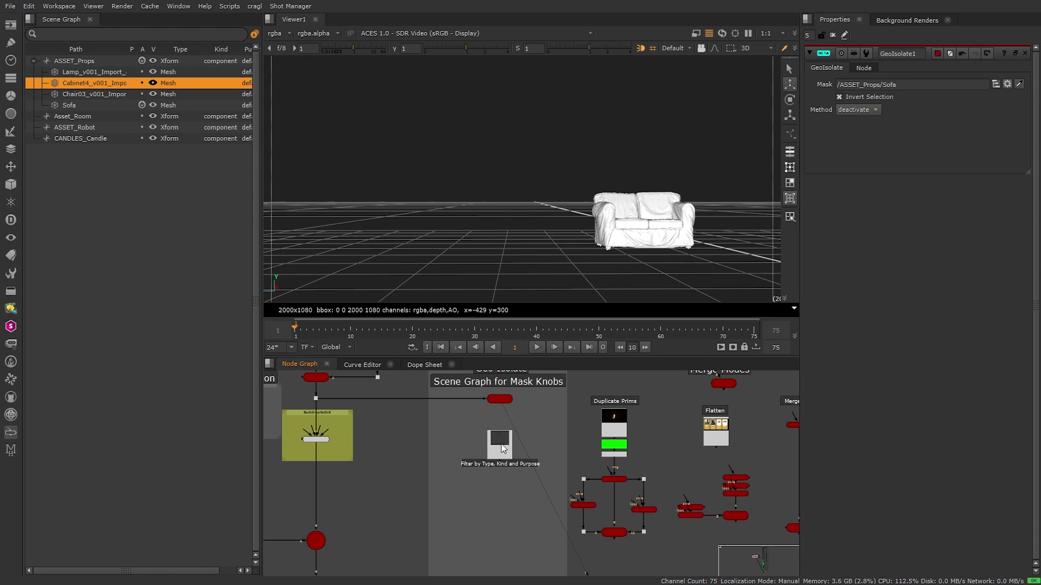
double_click(500, 443)
key(1)
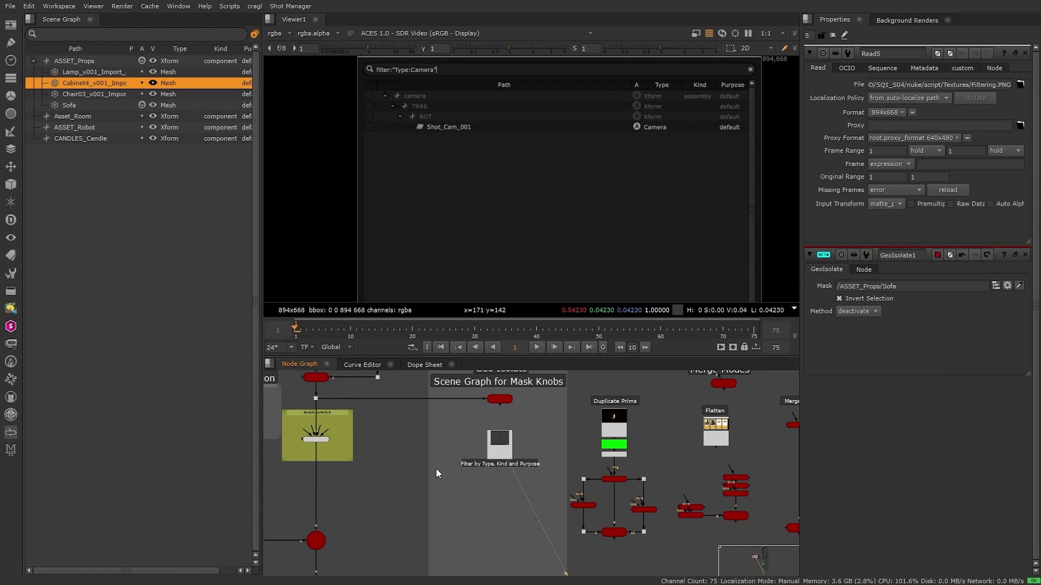
- Open the GeoMerge node under the "3 Merge Modes" heading, review its Merge Mode options, and close its properties
scroll(436, 473, up, 3)
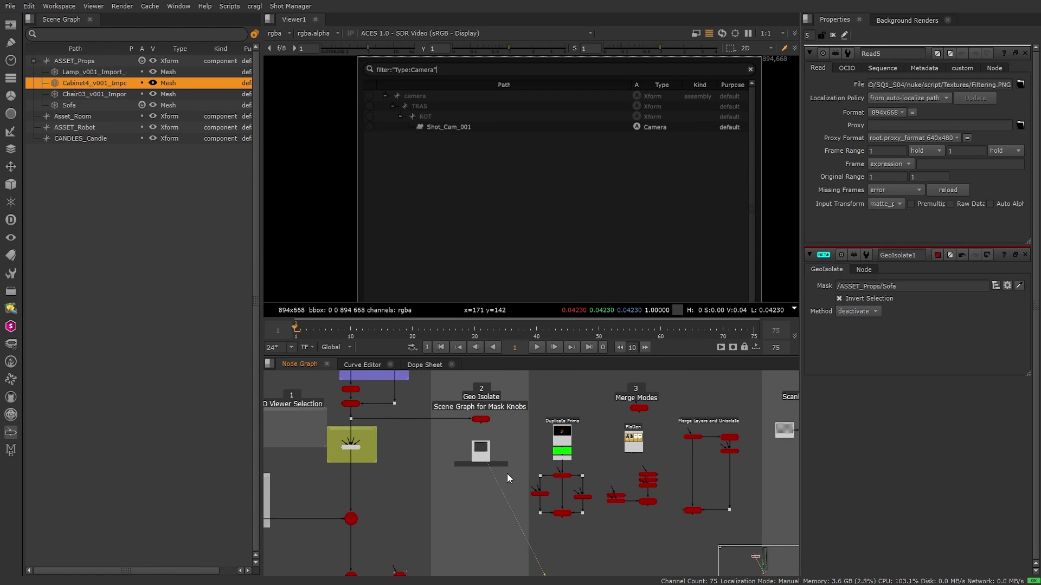
scroll(466, 450, up, 3)
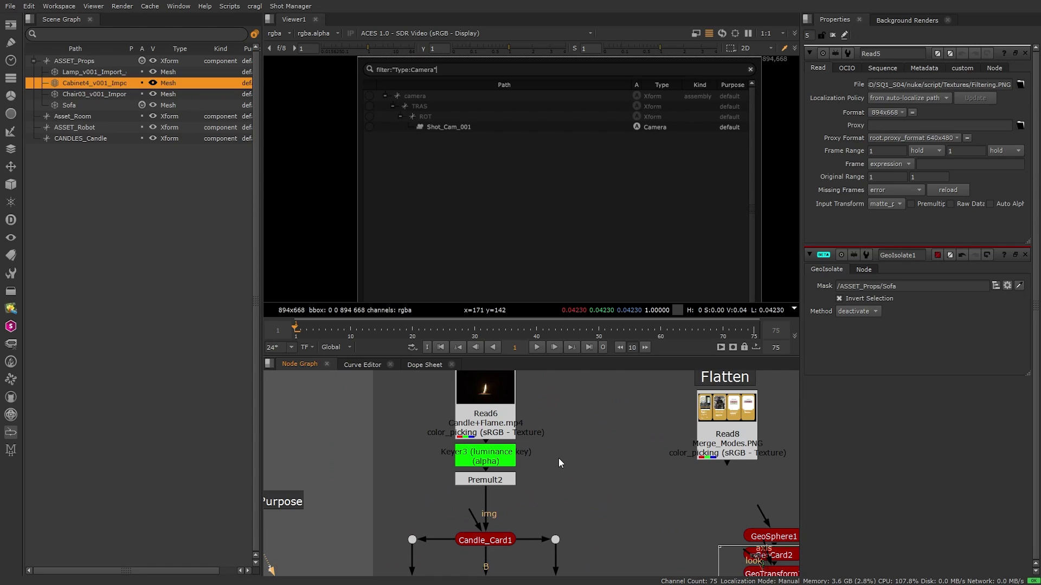
middle_drag(556, 457, 553, 463)
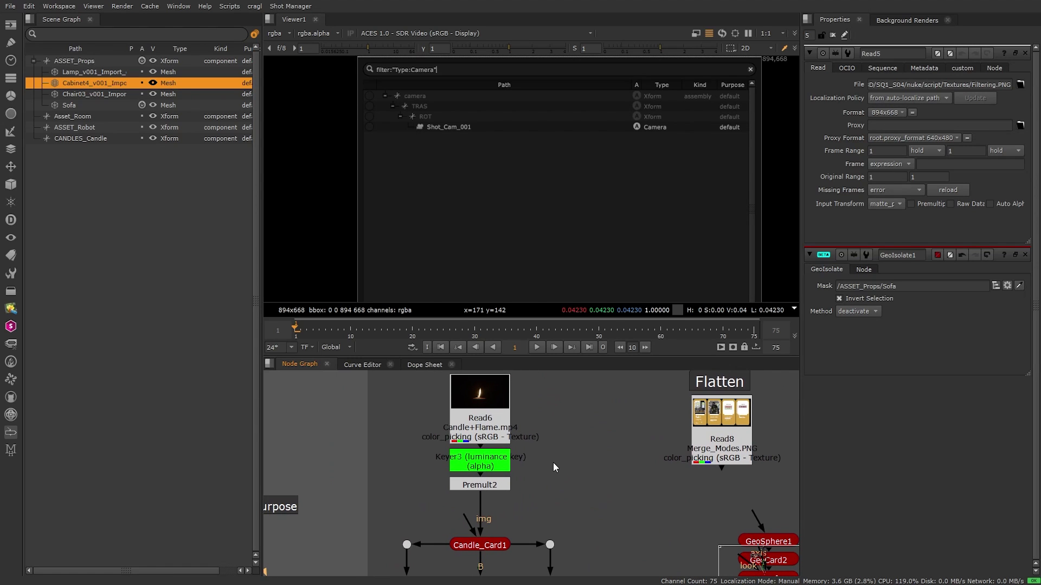
scroll(553, 466, down, 5)
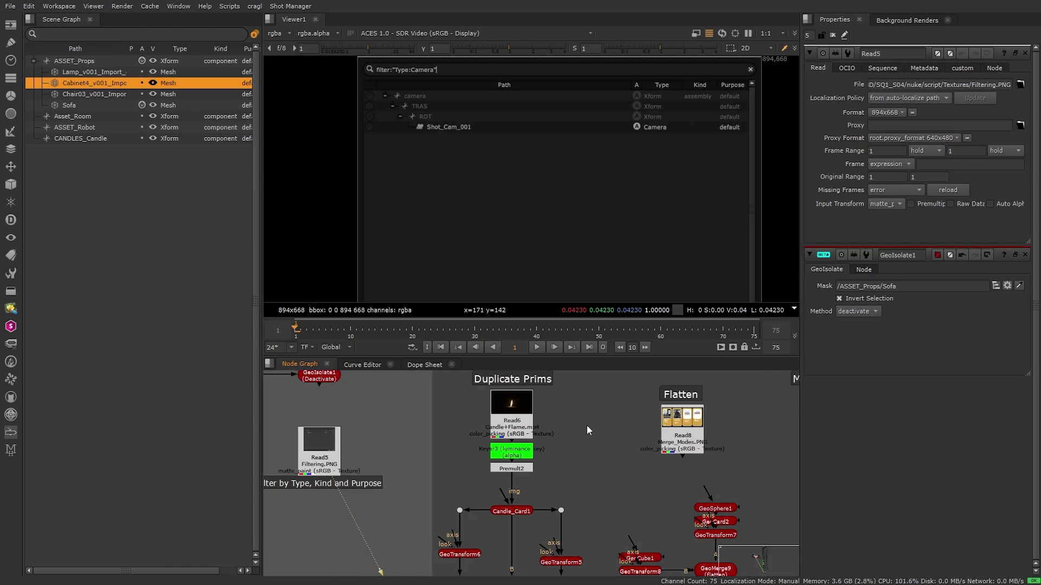
double_click(573, 469)
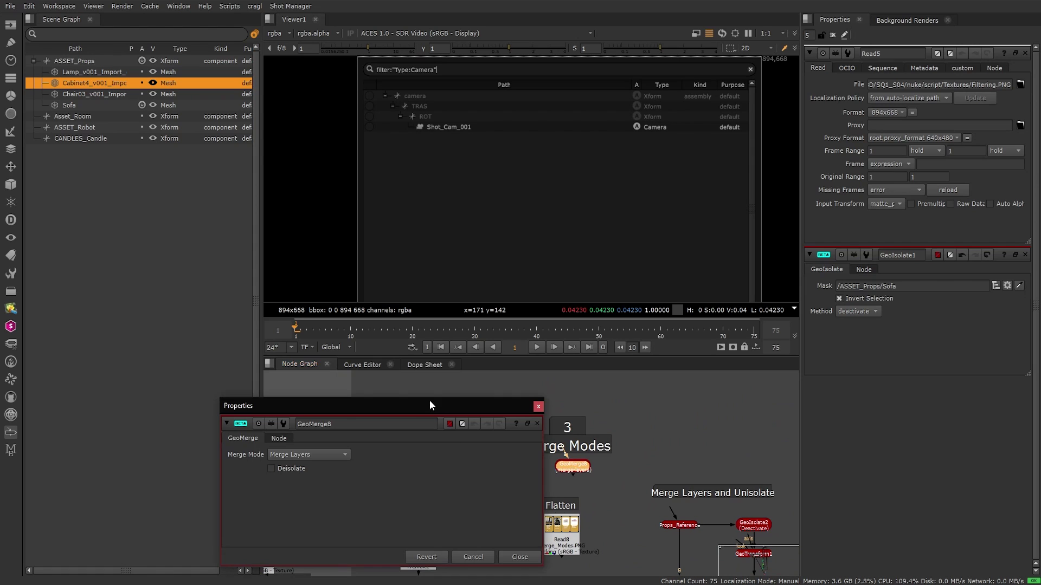
drag(429, 401, 526, 182)
click(424, 229)
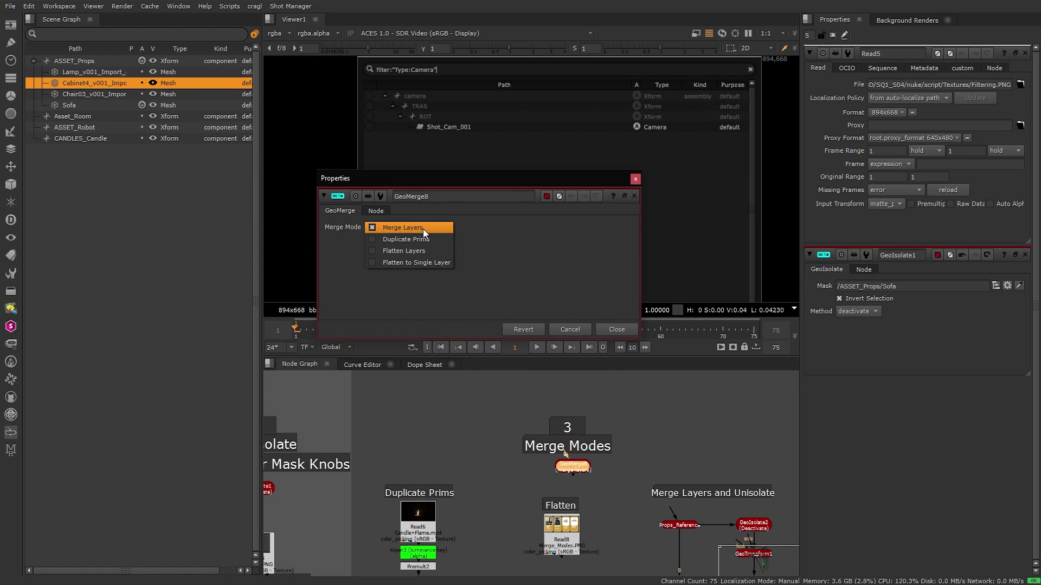
click(480, 229)
click(629, 329)
- Show the premultiplied candle flame footage of the Duplicate Prims setup in the viewer
middle_drag(473, 490, 545, 396)
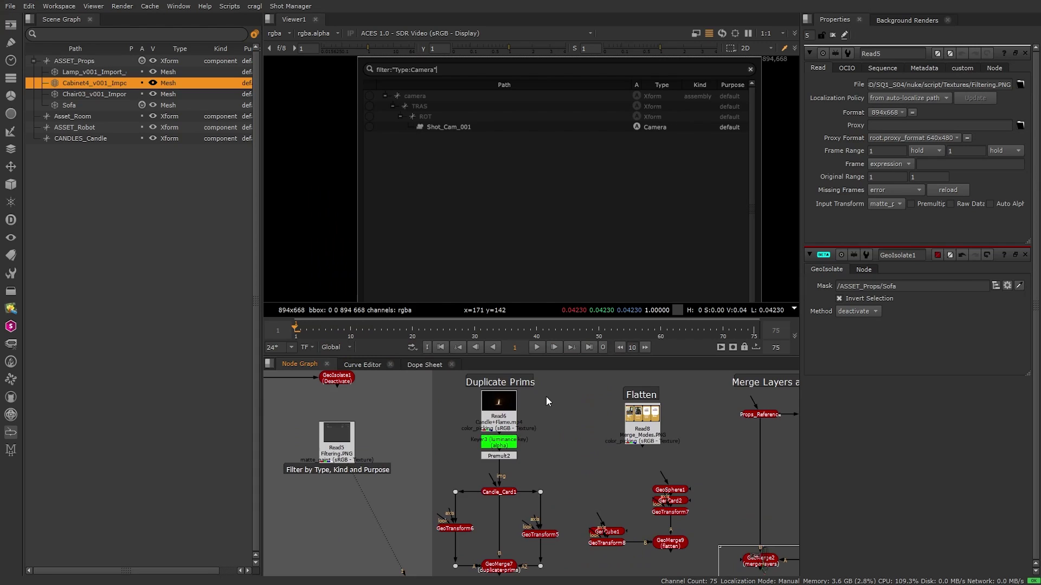
click(507, 456)
key(v)
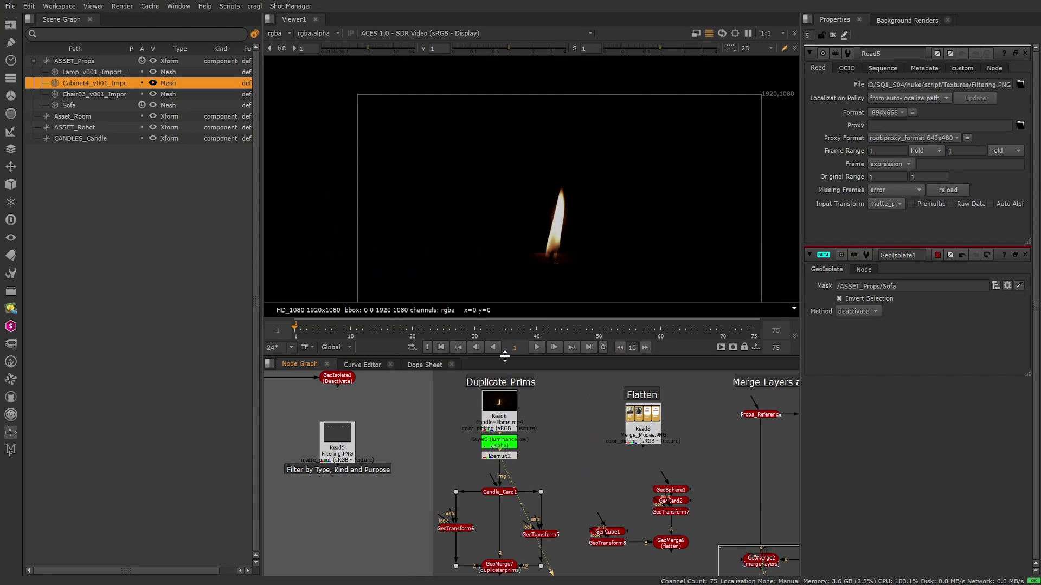
middle_drag(590, 249, 564, 209)
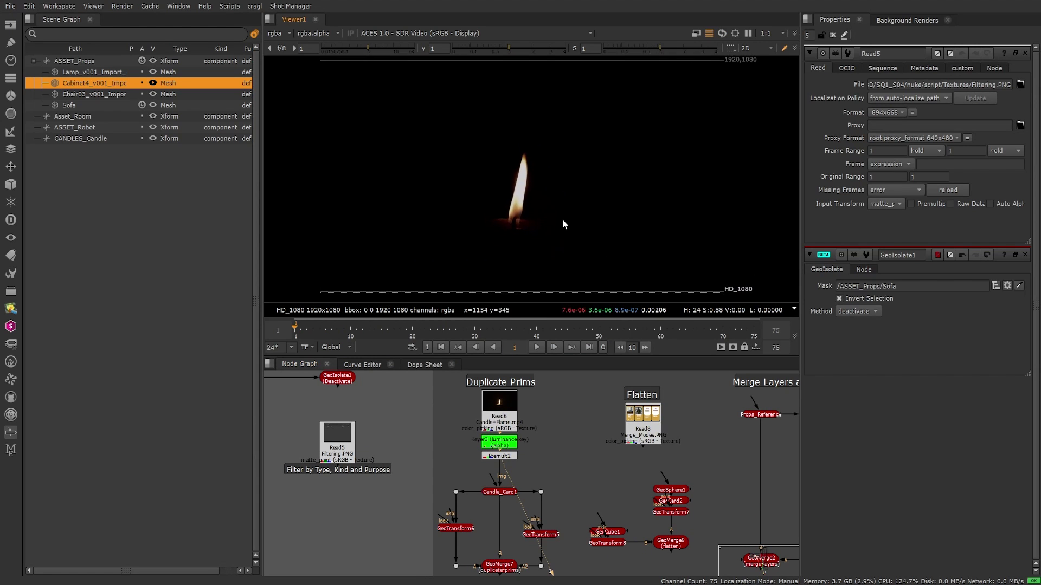
- Show Candle_Card1 in the 3D viewer and close all open node properties
middle_drag(540, 494, 543, 418)
click(516, 415)
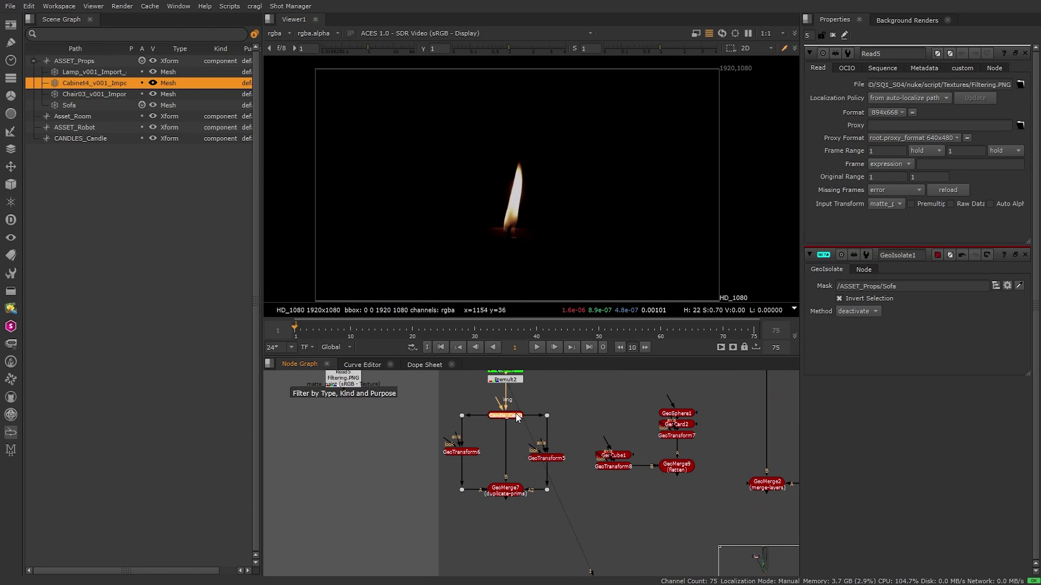
key(1)
click(833, 35)
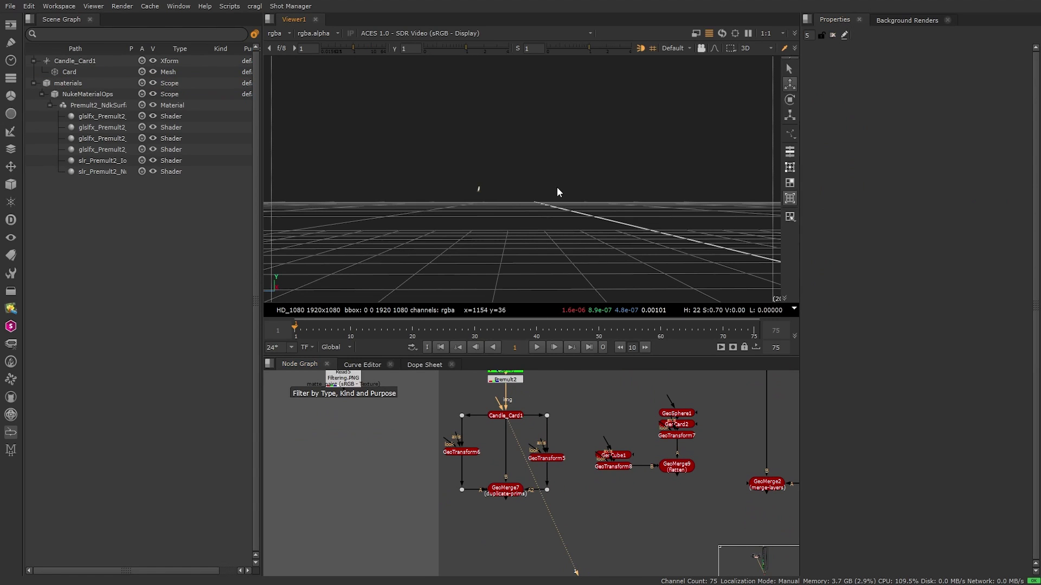
- Open the properties of GeoTransform5 and GeoTransform6 below Candle_Card1 and nudge GeoTransform5 up roughly level with GeoTransform6
double_click(547, 456)
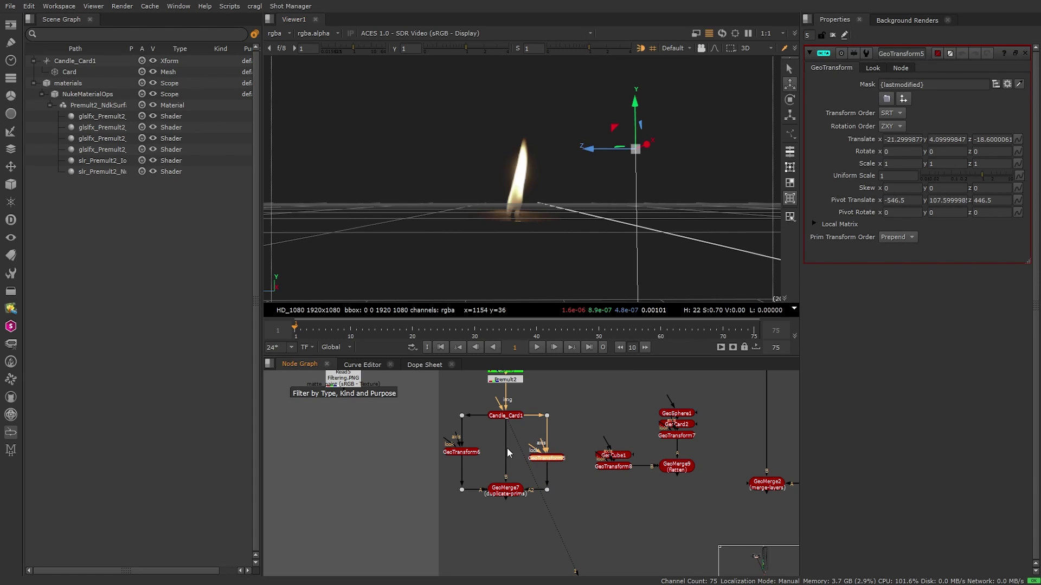
double_click(472, 453)
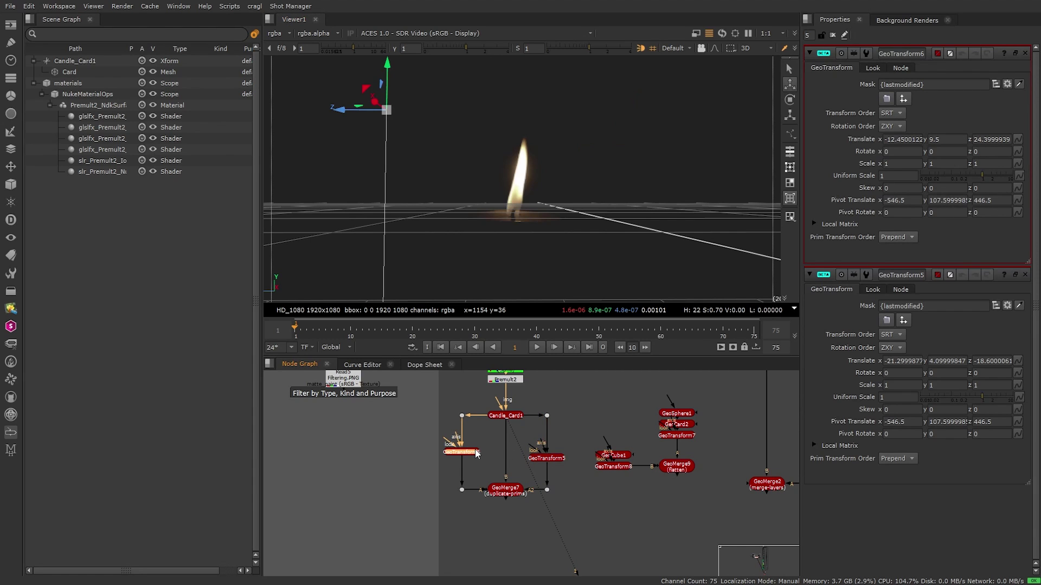
scroll(507, 520, up, 2)
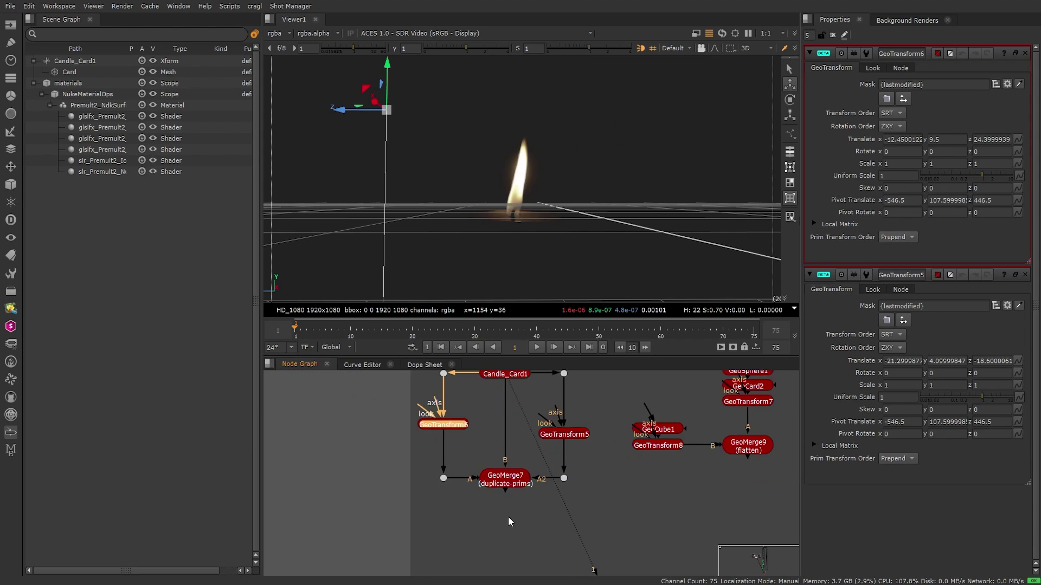
drag(561, 437, 562, 428)
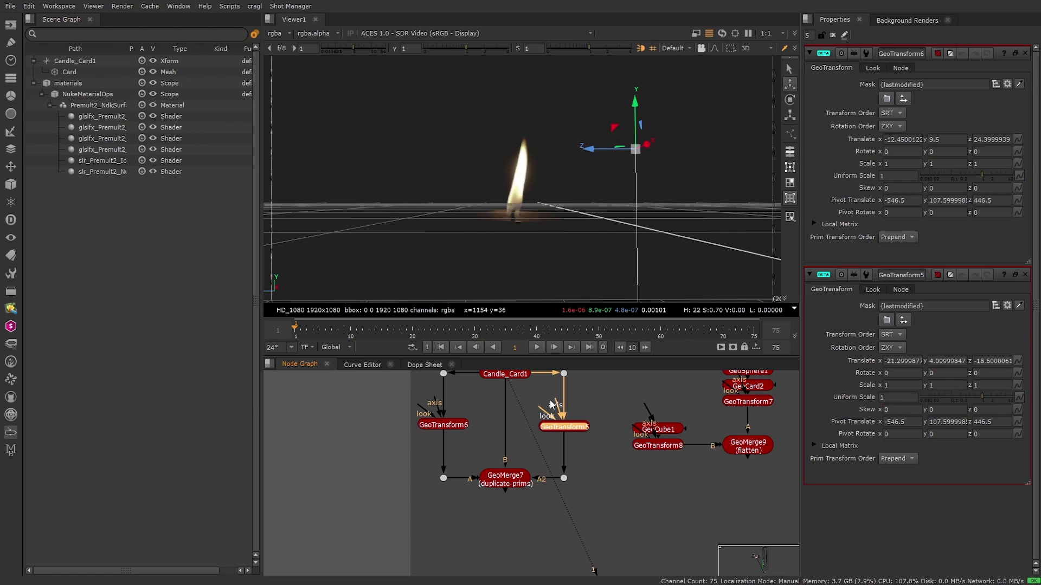
- Set the merge mode of GeoMerge7, which joins the candle branches, to Merge Layers and show the node in the viewer
click(506, 477)
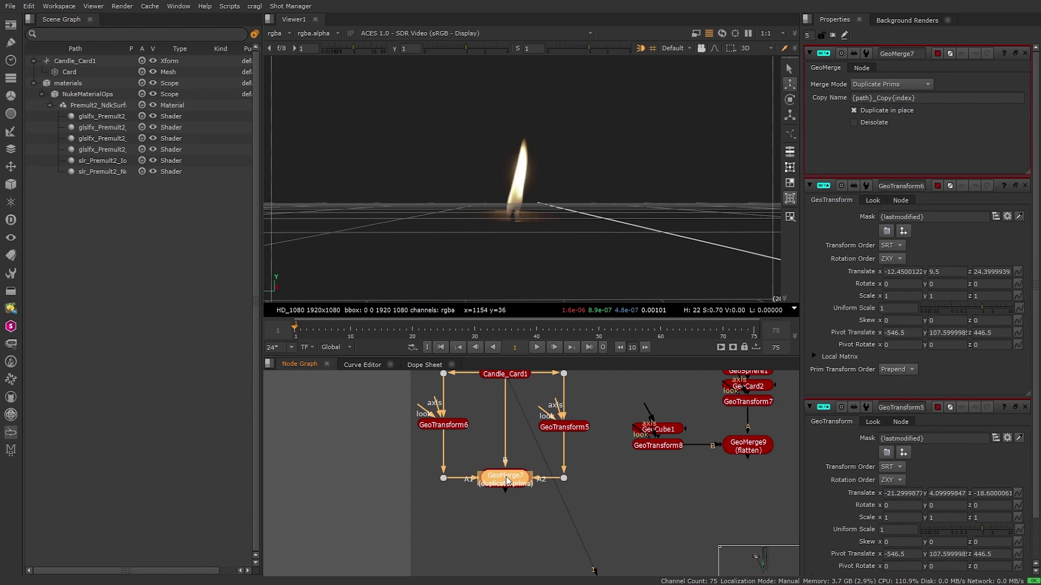
click(892, 85)
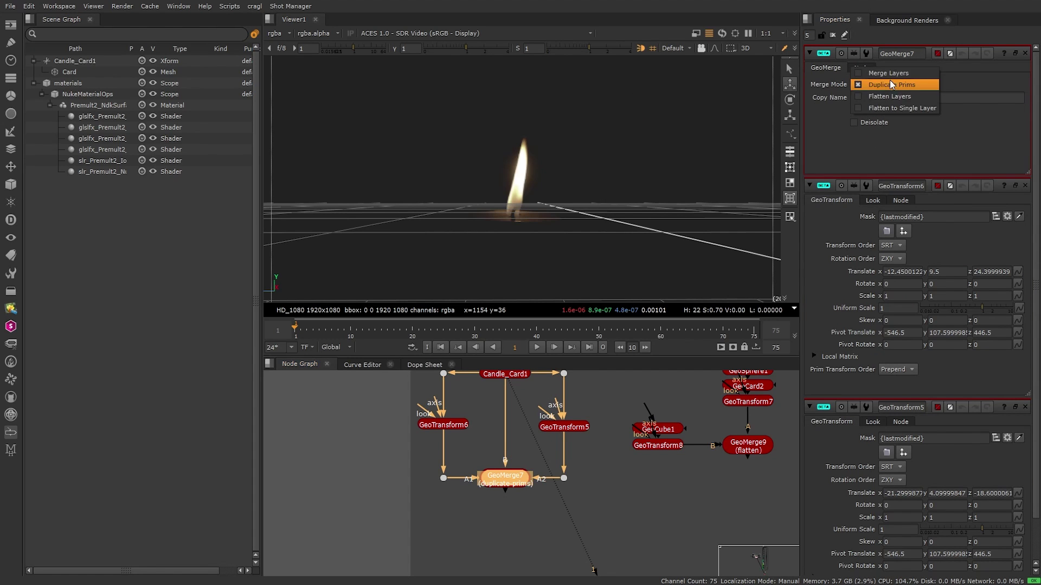
click(873, 72)
key(1)
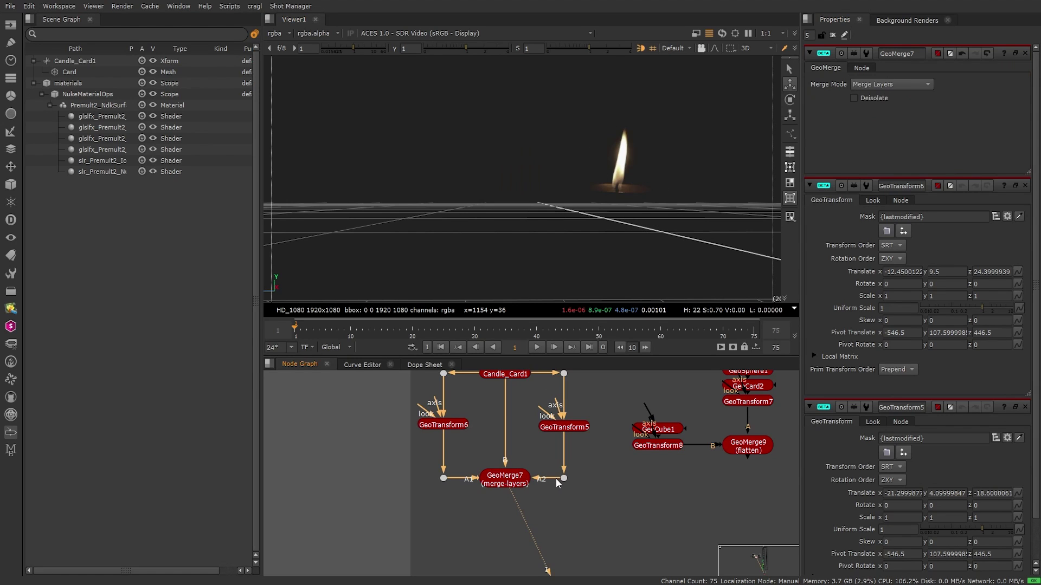
- Set GeoMerge7's merge mode to Duplicate Prims and compare the scene graph with Duplicate in place off and on again
click(890, 84)
click(890, 97)
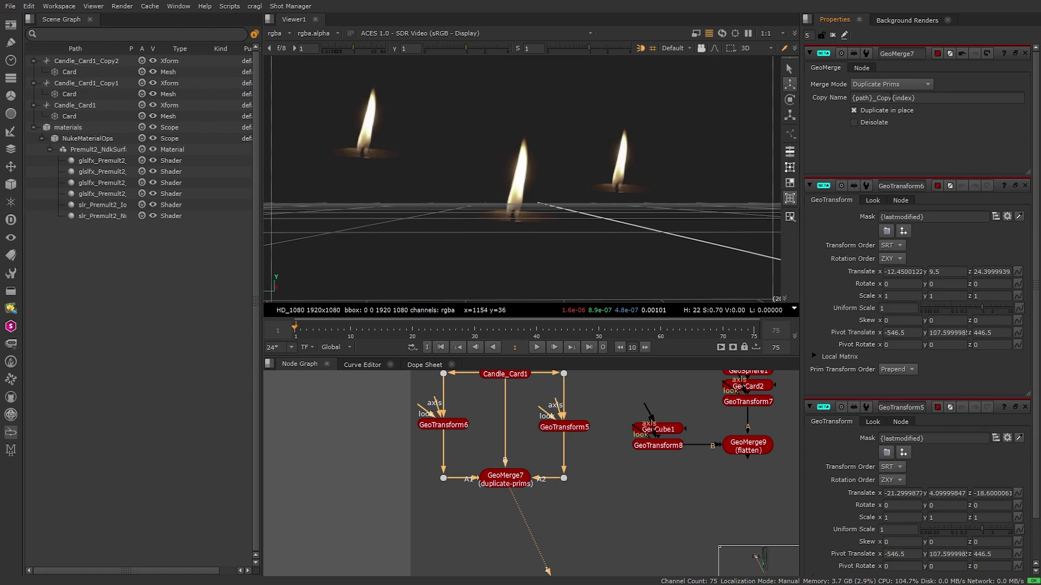
alt+right_drag(672, 174, 598, 113)
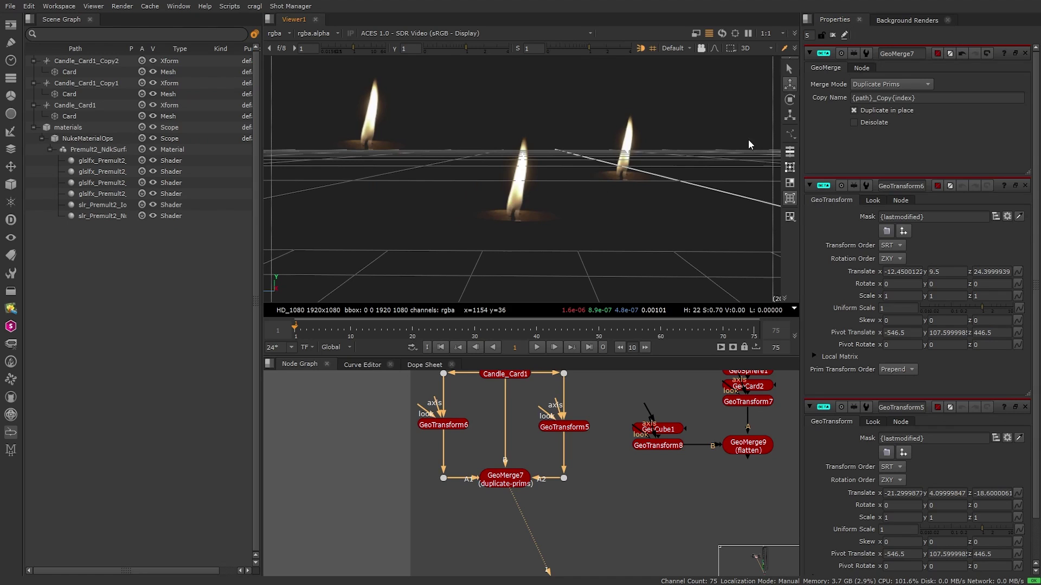
click(854, 111)
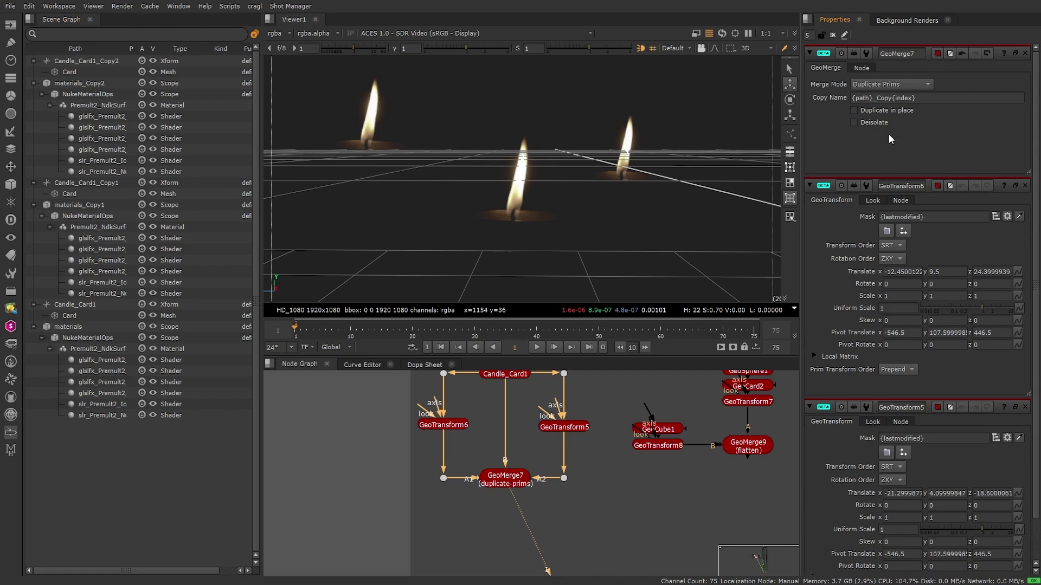
click(854, 110)
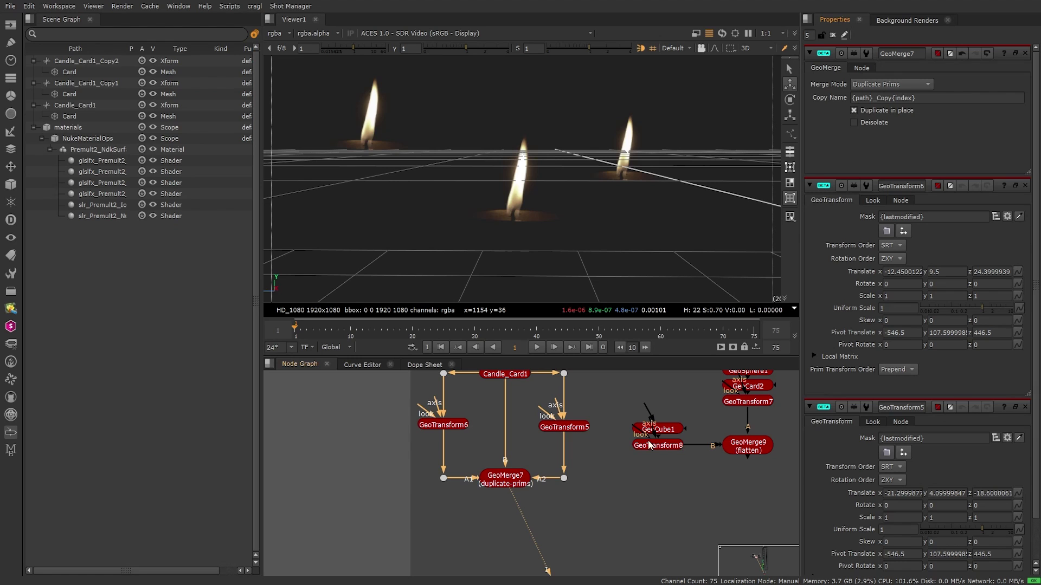
- Show the Merge_Modes.PNG reference image under the Flatten heading in the viewer
middle_drag(633, 421, 518, 562)
middle_drag(555, 480, 540, 495)
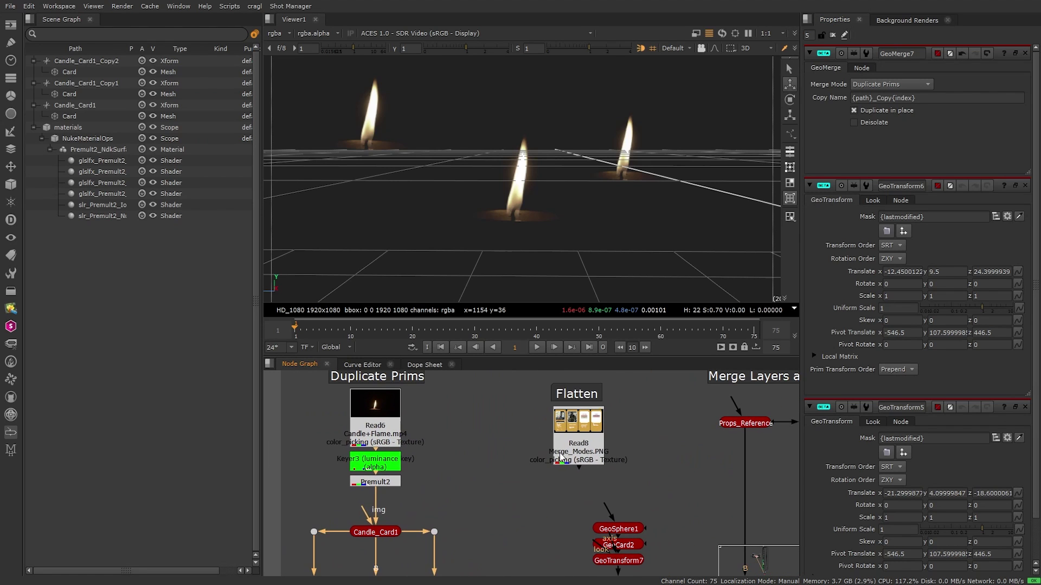
click(560, 453)
key(1)
scroll(366, 172, up, 5)
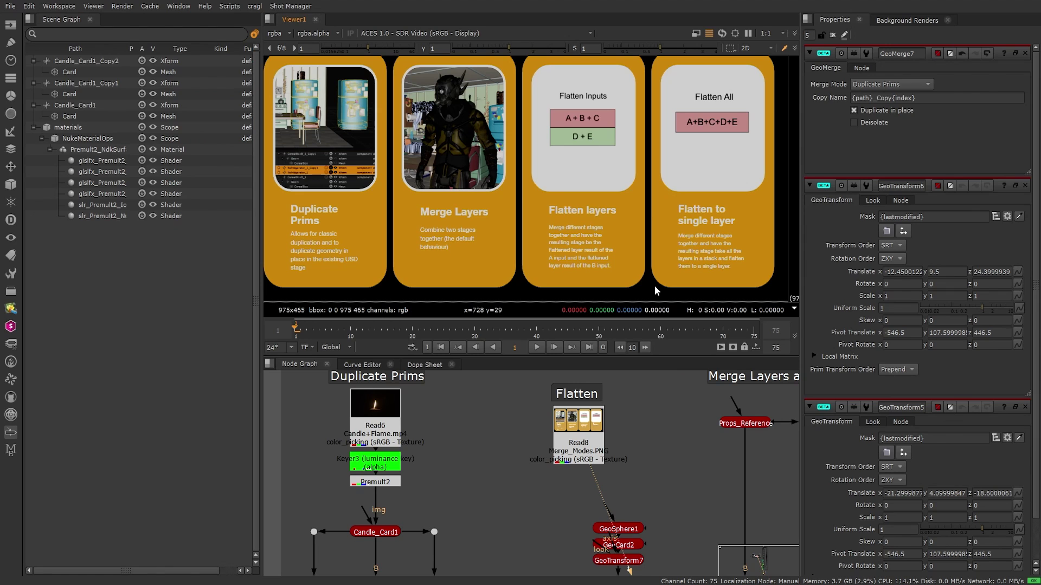
- Examine the Flatten layers card of the reference image up close and open the properties of GeoMerge9
middle_drag(649, 493, 600, 367)
scroll(608, 393, up, 5)
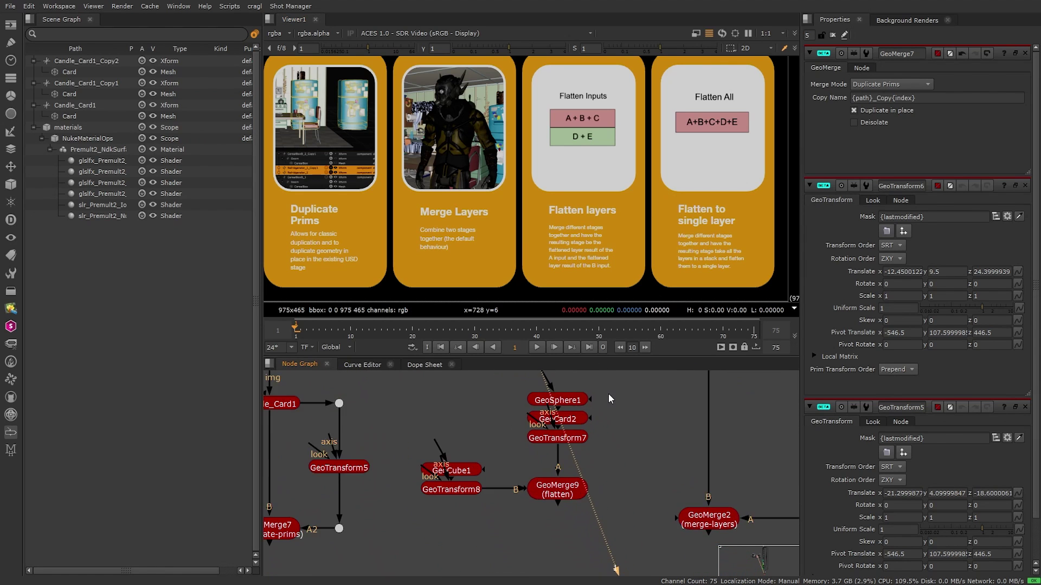
scroll(558, 182, up, 3)
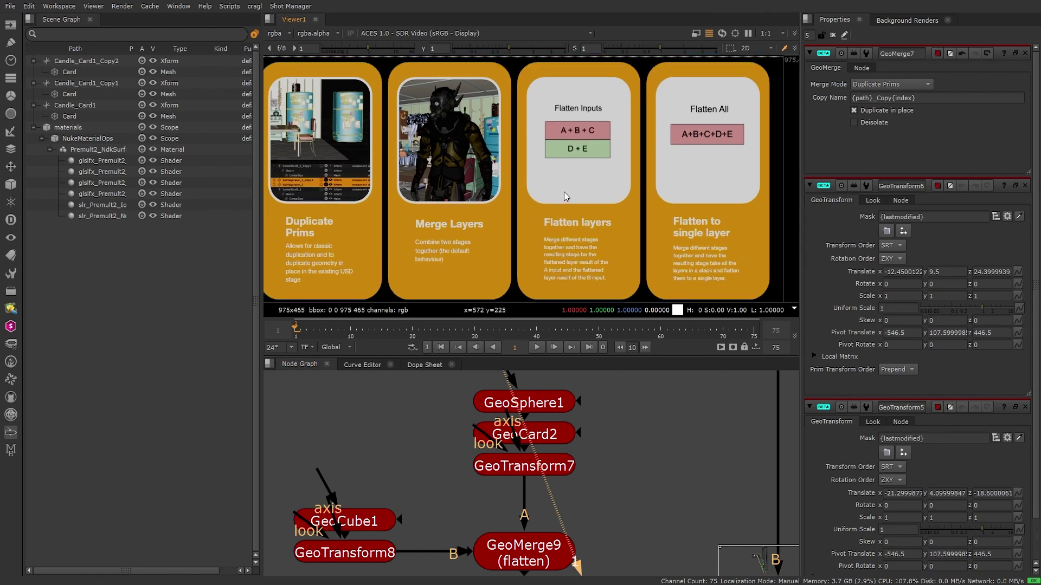
mouse_move(582, 264)
middle_down()
mouse_move(574, 252)
mouse_move(568, 261)
middle_up()
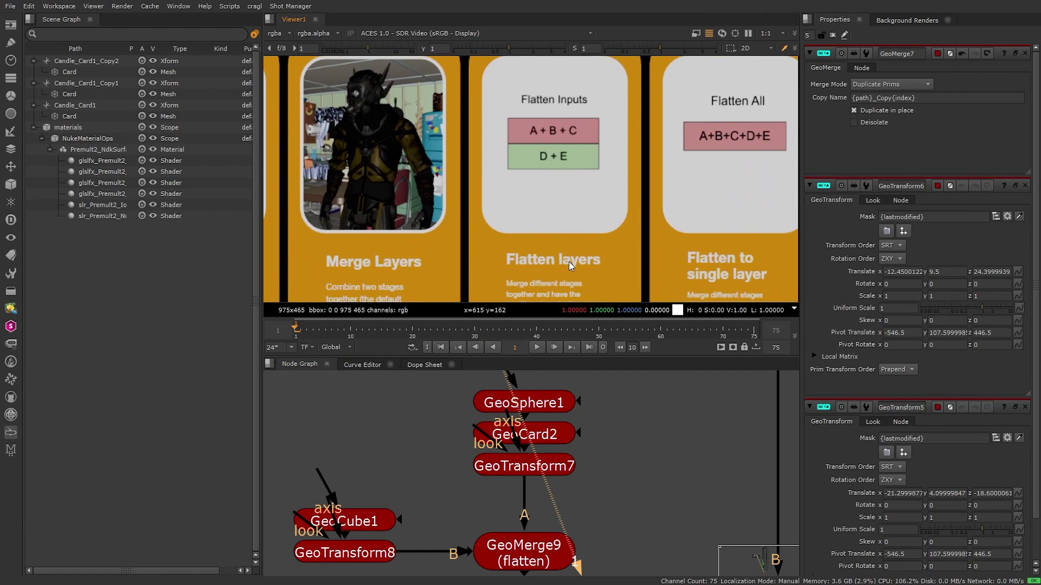
middle_drag(619, 495, 588, 377)
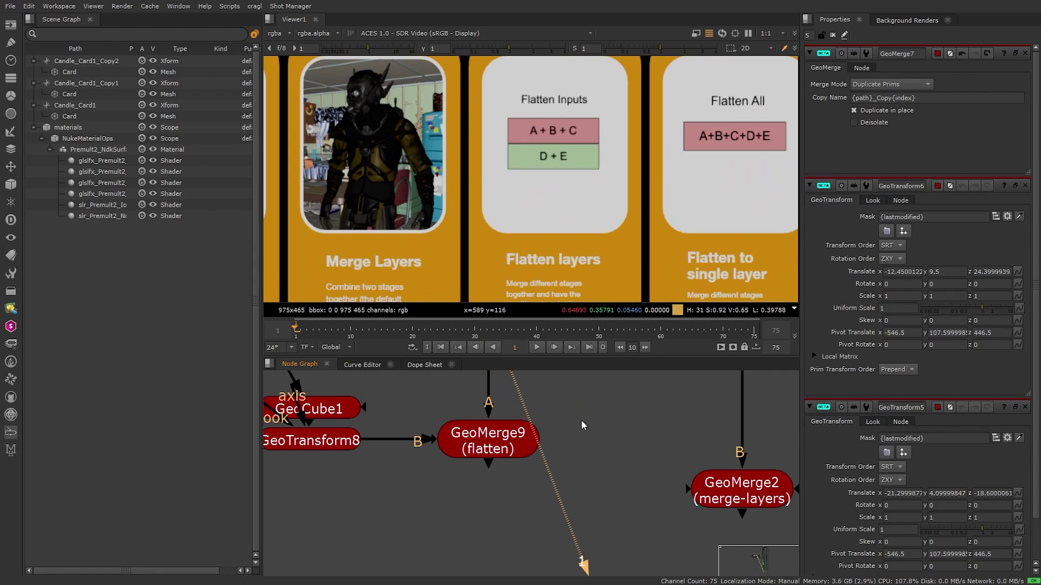
double_click(494, 451)
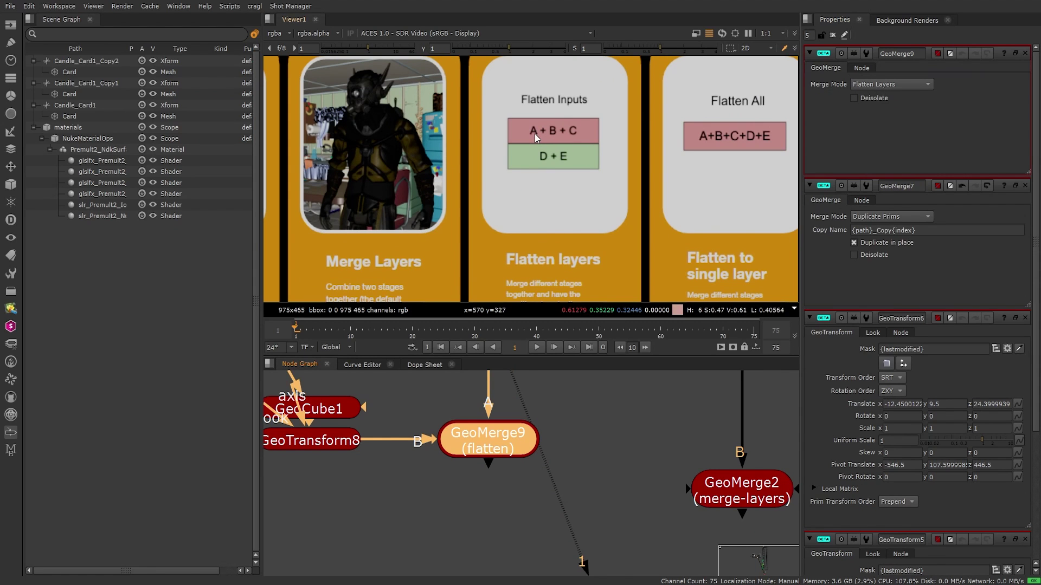
- Highlight the sphere and card branch feeding GeoMerge9's A input, and the cube branch feeding its B input
middle_drag(529, 389, 546, 532)
drag(615, 482, 417, 396)
middle_drag(401, 484, 433, 377)
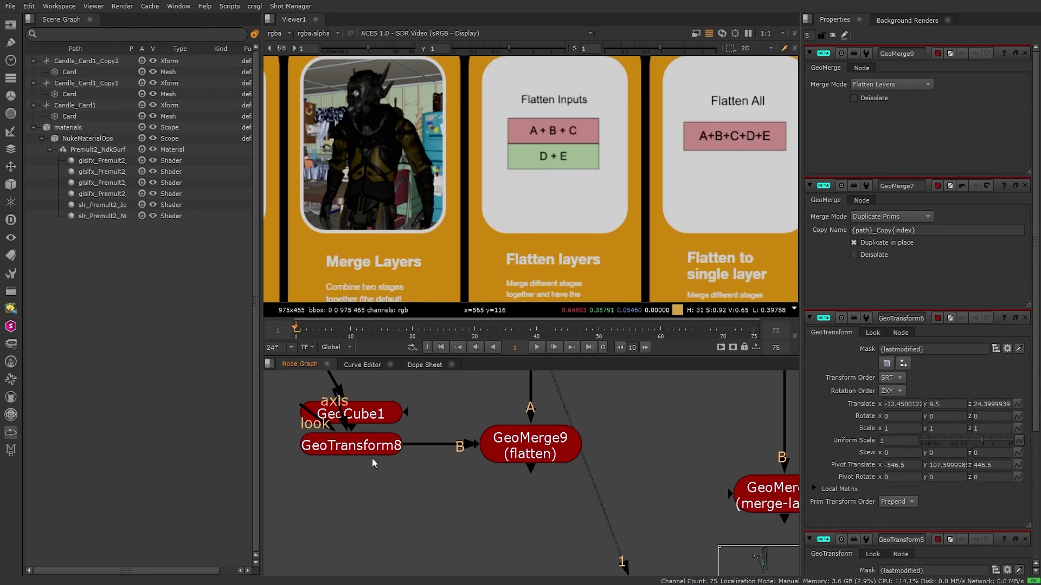
drag(292, 396, 443, 475)
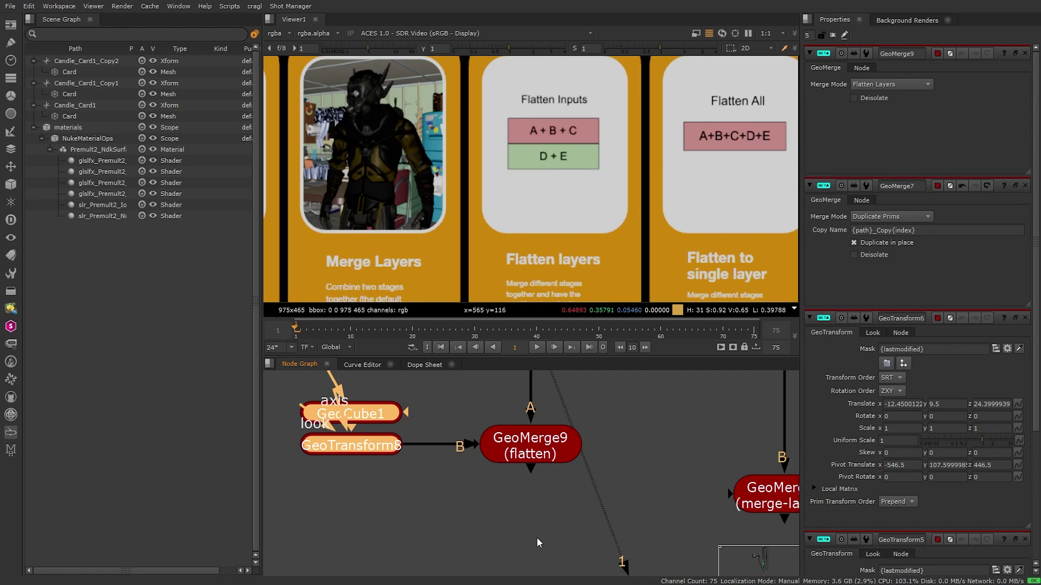
- Set GeoMerge9's merge mode to Flatten to Single Layer and examine the matching card in the reference image
click(875, 83)
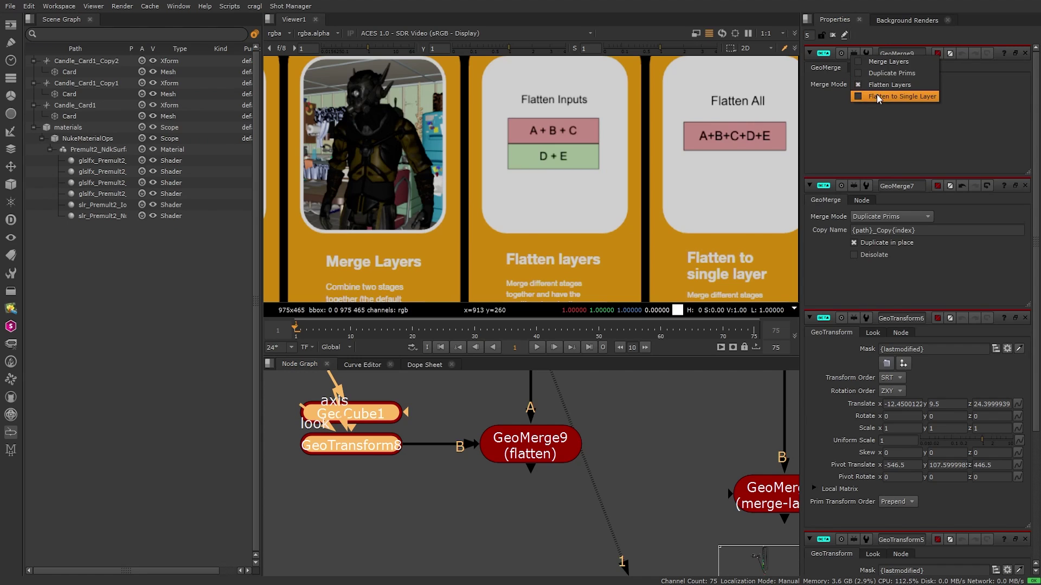
click(877, 98)
middle_drag(703, 227, 538, 219)
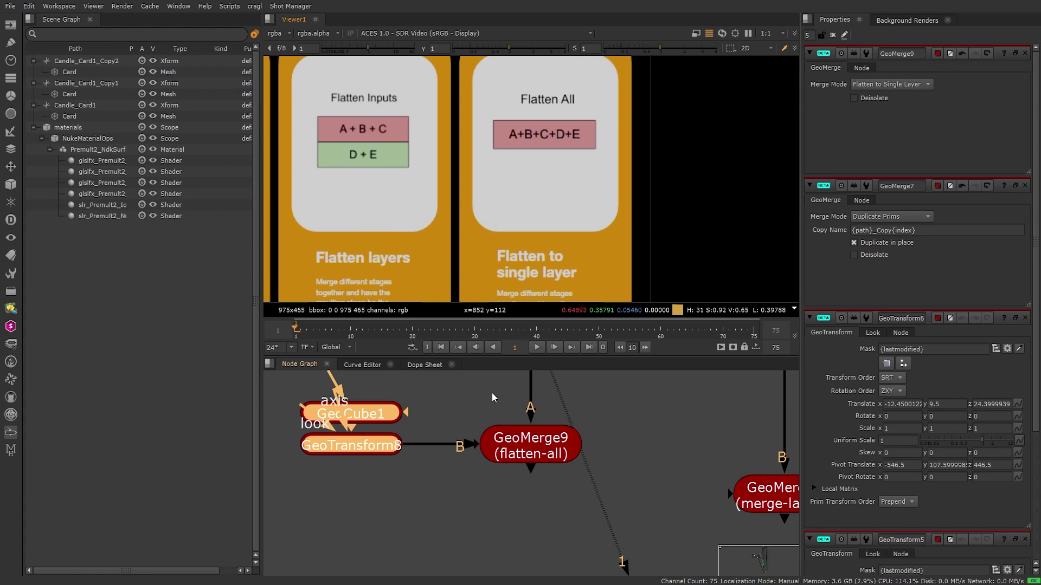
- Show Props_Reference from the Merge Layers and Unisolate section in the 3D viewer and close all open node properties
scroll(626, 473, down, 5)
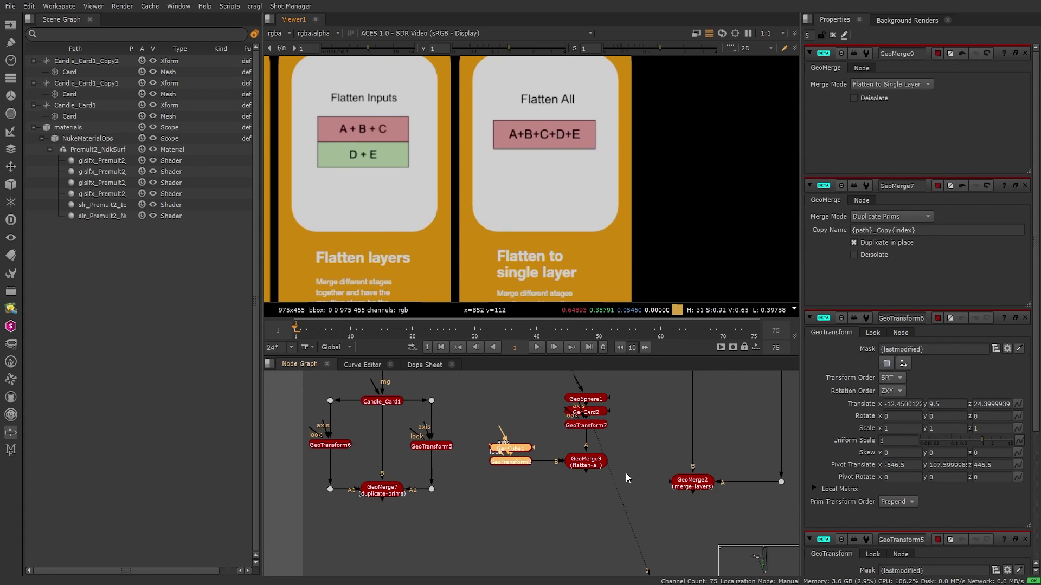
scroll(626, 474, down, 1)
middle_drag(635, 392, 537, 464)
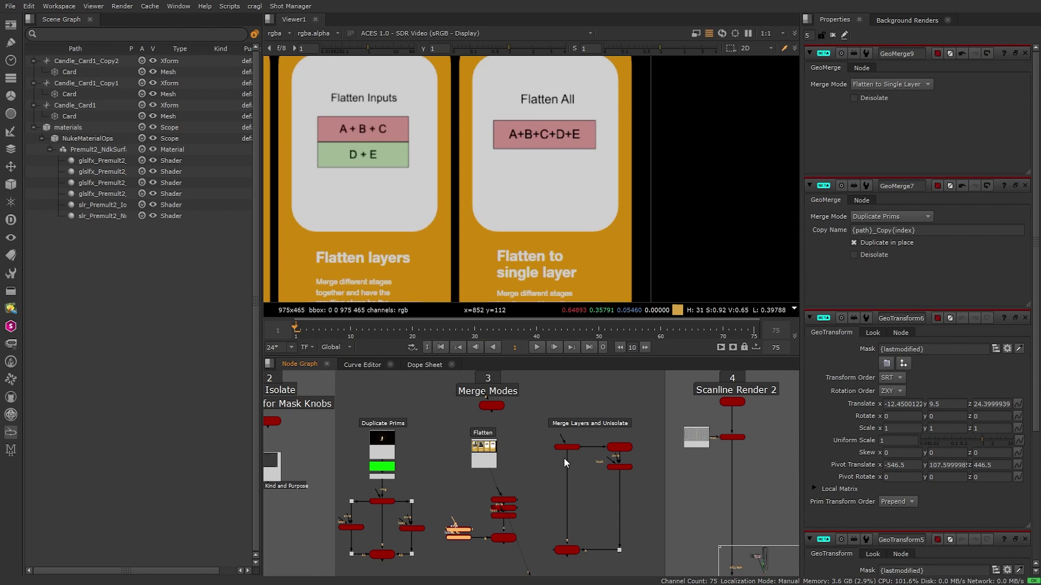
scroll(564, 457, up, 3)
double_click(572, 442)
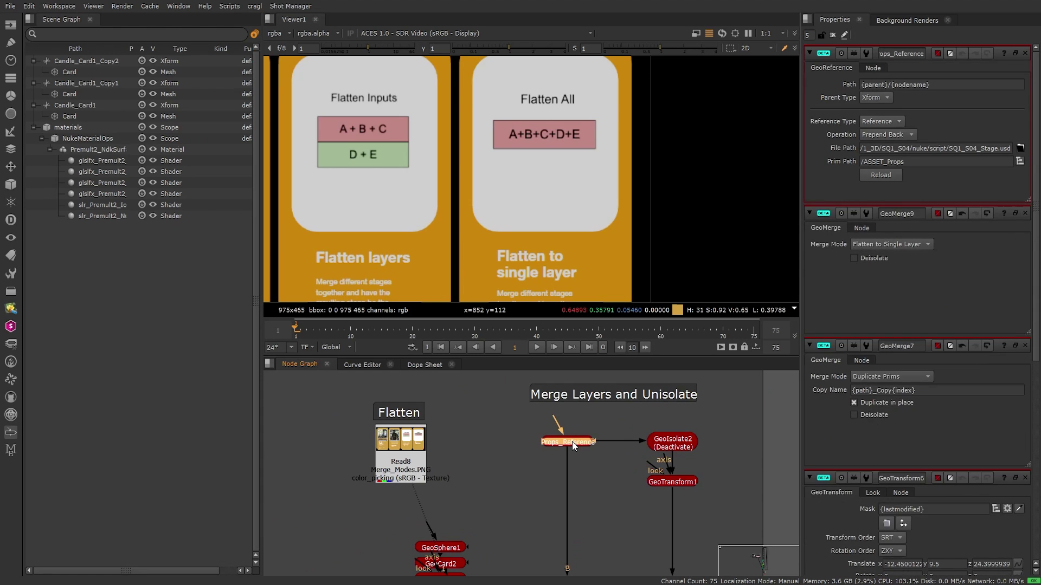
key(1)
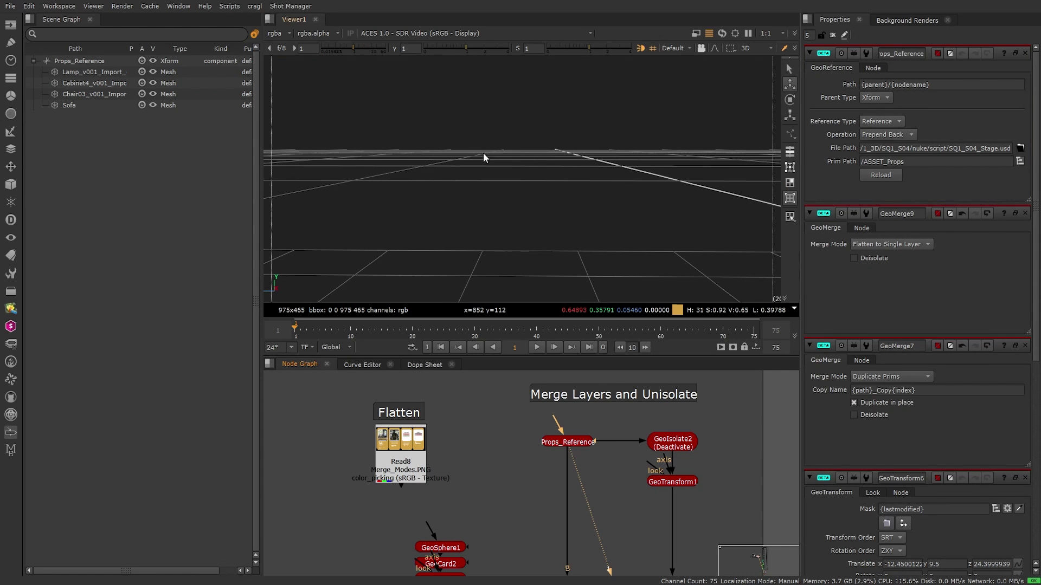
click(833, 35)
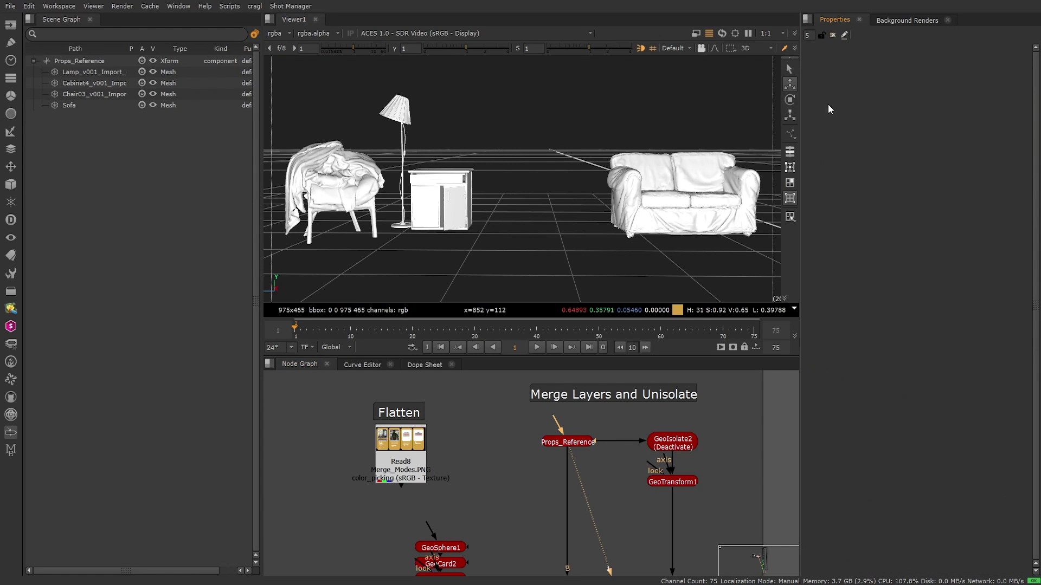
- Open GeoIsolate2's properties and view its isolated sofa in the 3D viewer
mouse_move(616, 196)
ctrl+mouse_down()
mouse_move(571, 180)
mouse_move(614, 206)
mouse_move(614, 197)
ctrl+mouse_up()
middle_drag(638, 457, 597, 437)
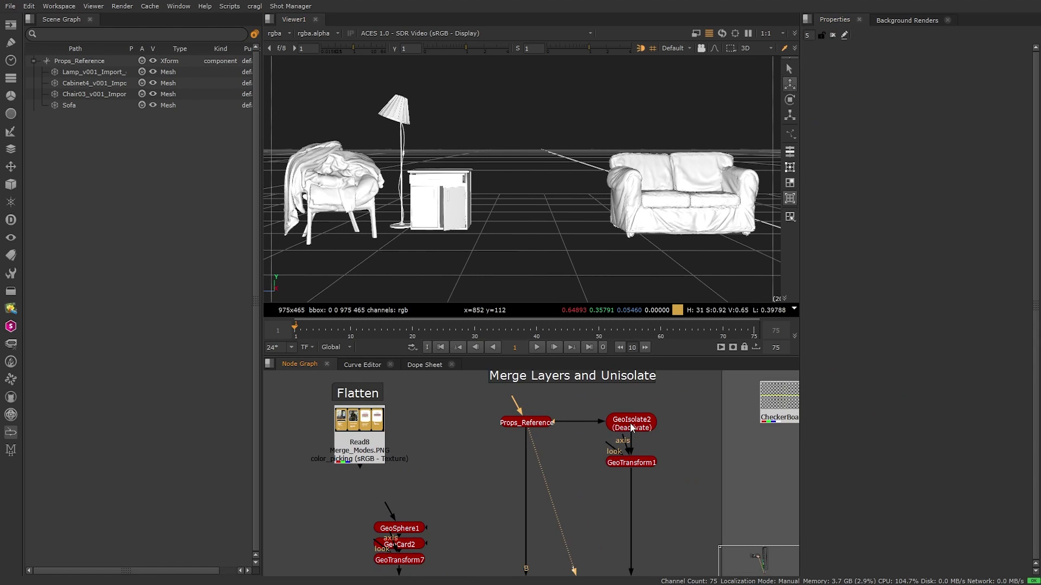
double_click(630, 425)
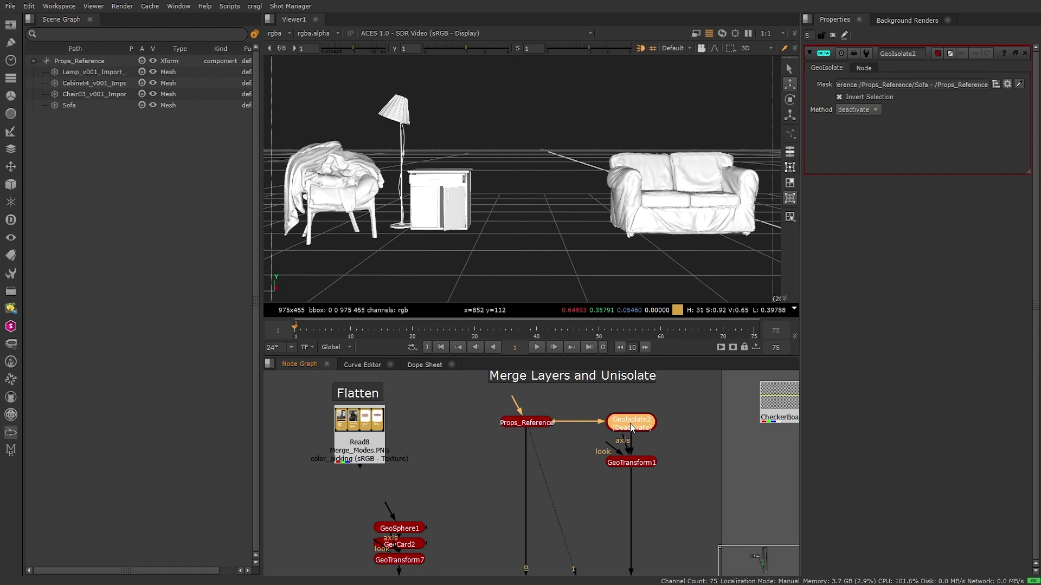
key(v)
alt+drag(659, 251, 539, 241)
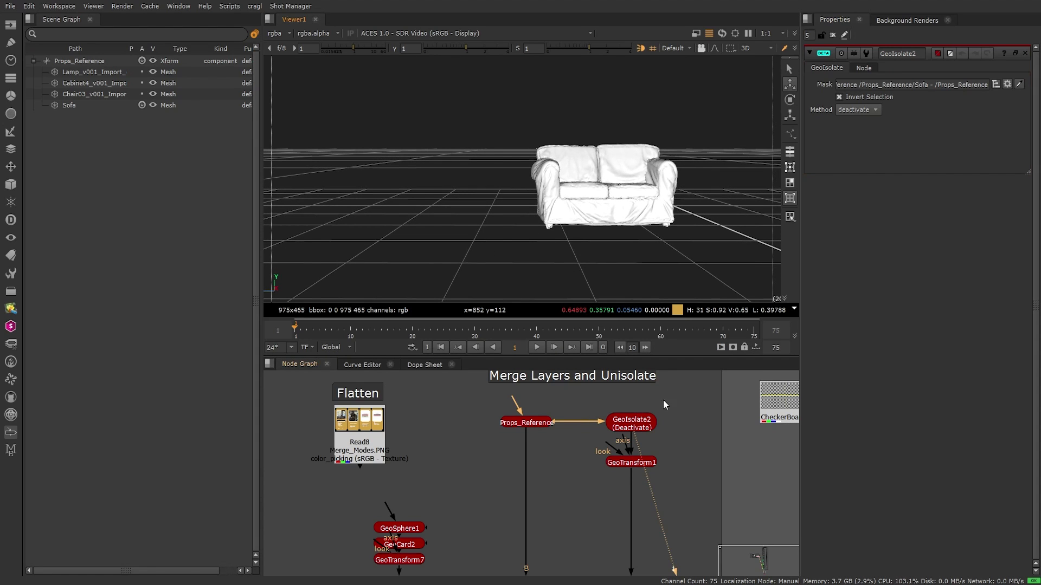
- Open GeoTransform1 with its result in the viewer and set its Prim Transform Order to Prepend
double_click(624, 464)
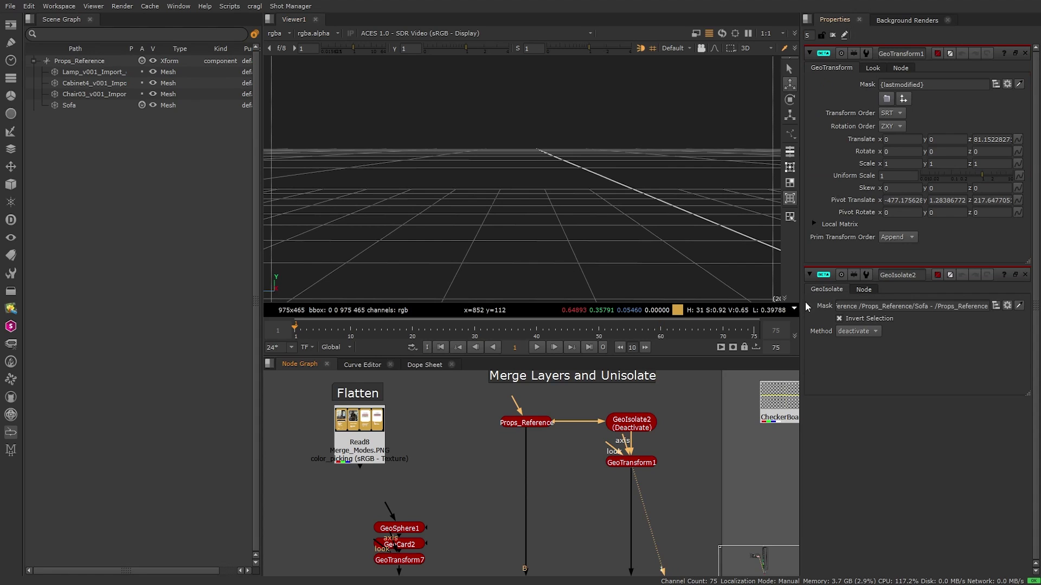
click(898, 237)
click(903, 248)
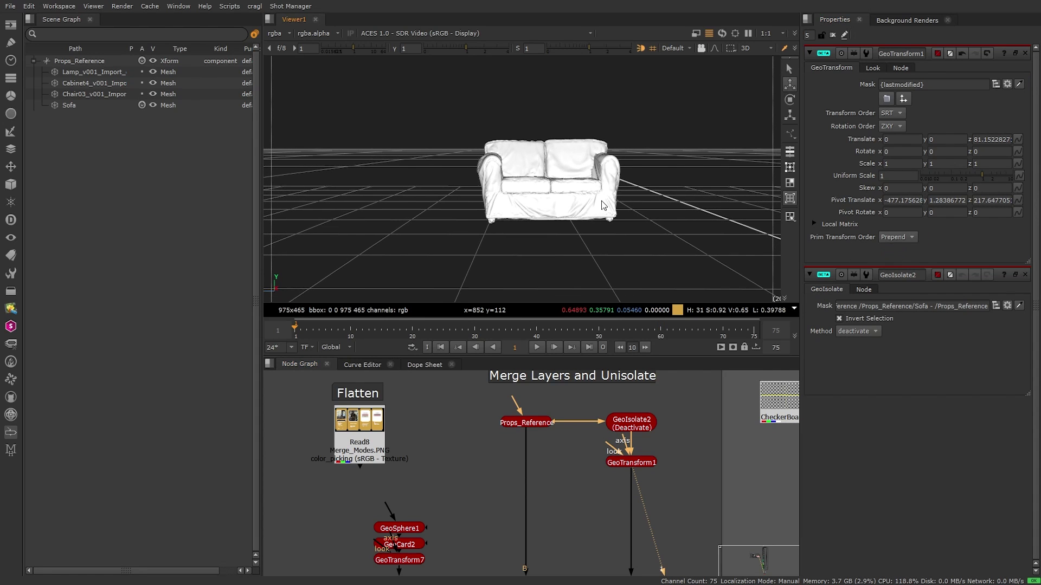
- Open GeoMerge2, turn off its Deisolate option, and show the node in the viewer
scroll(597, 474, down, 2)
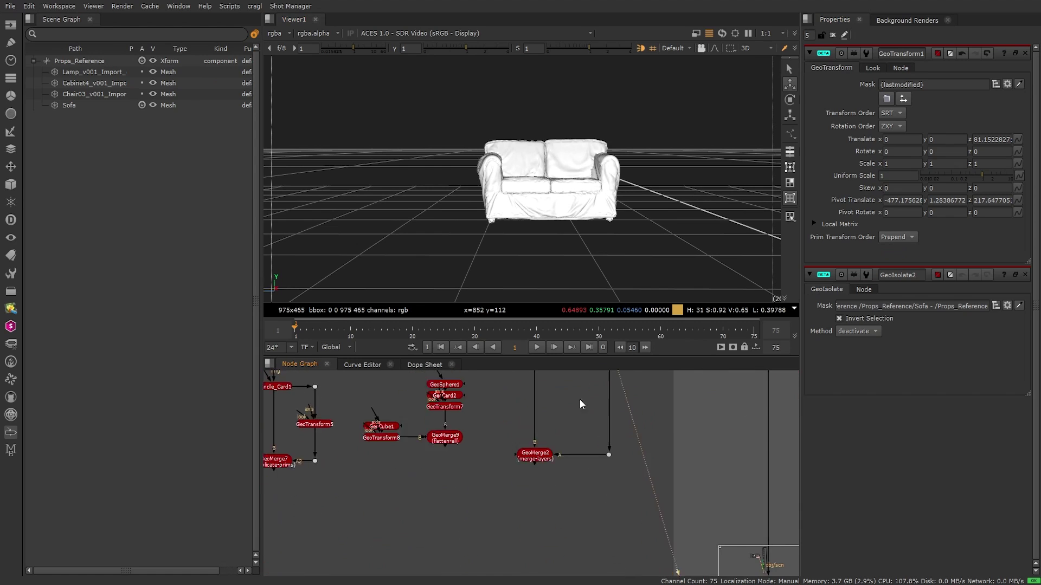
scroll(567, 428, up, 3)
click(514, 440)
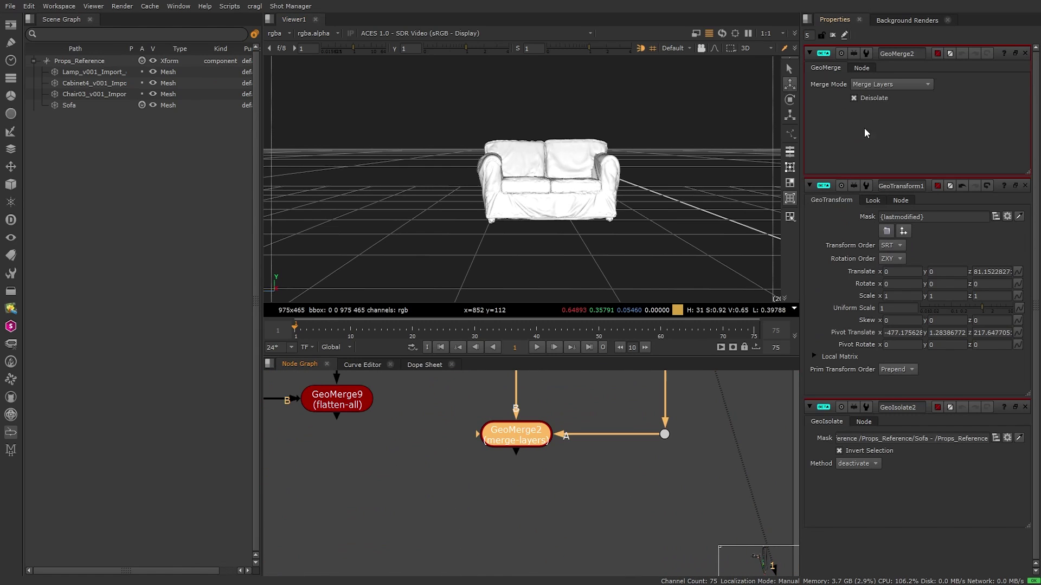
mouse_move(883, 85)
key(v)
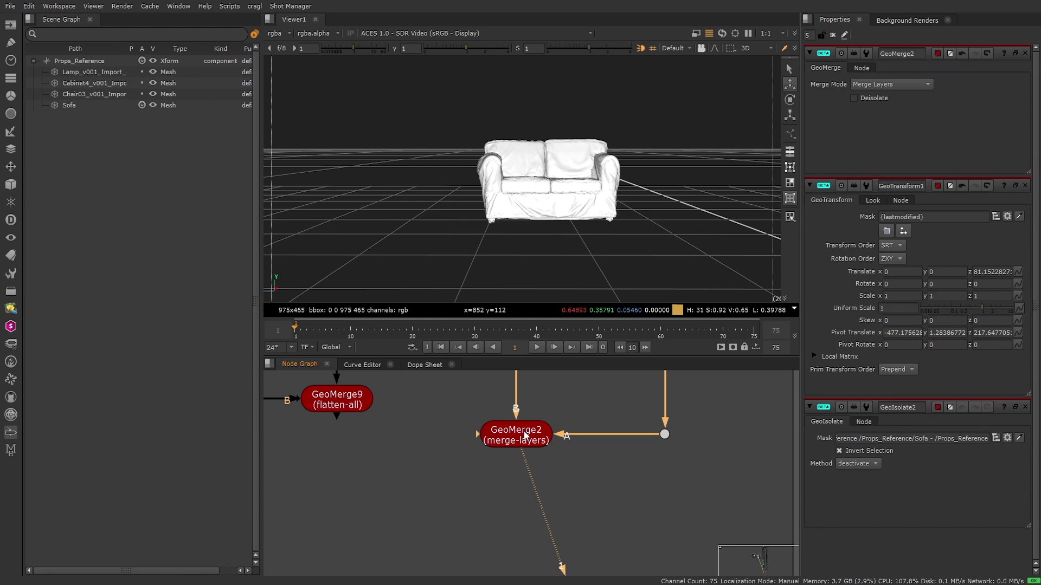
- Try the Duplicate Prims merge mode on GeoMerge2
alt+drag(559, 254, 554, 222)
click(299, 364)
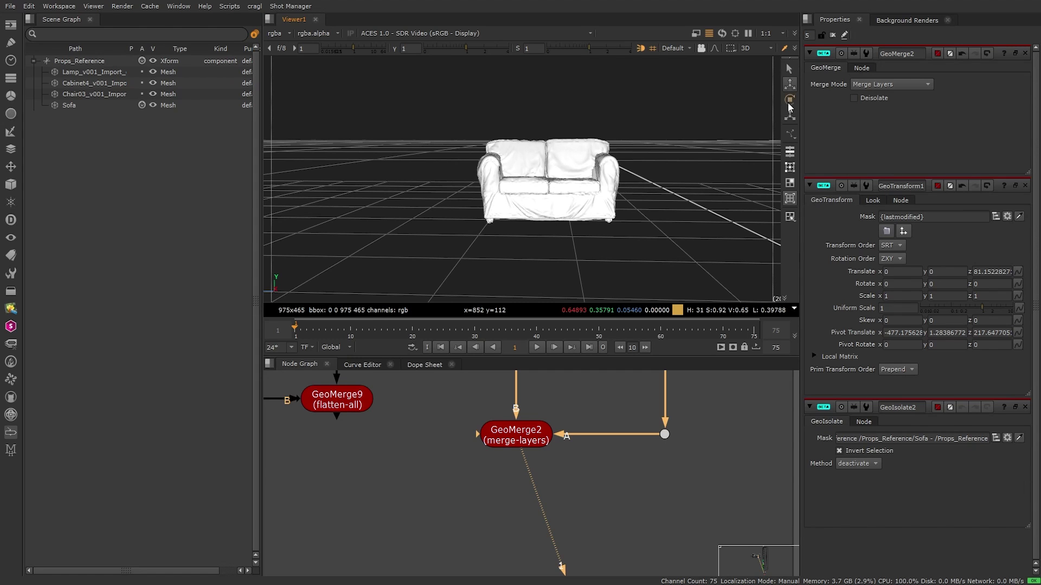
click(897, 86)
click(873, 95)
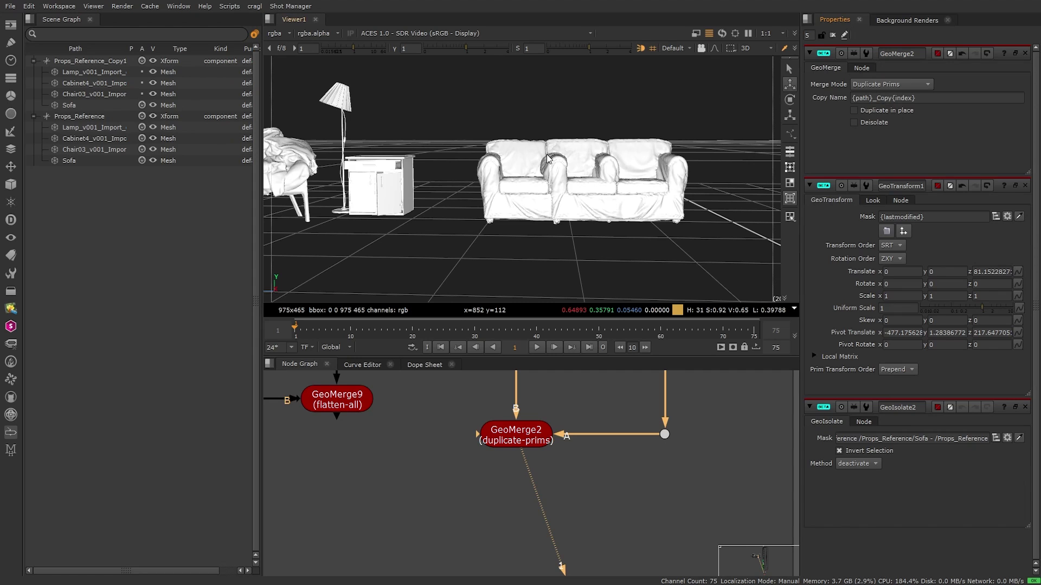
- Return GeoMerge2's Merge Mode to Merge Layers and turn on Deisolate
click(869, 84)
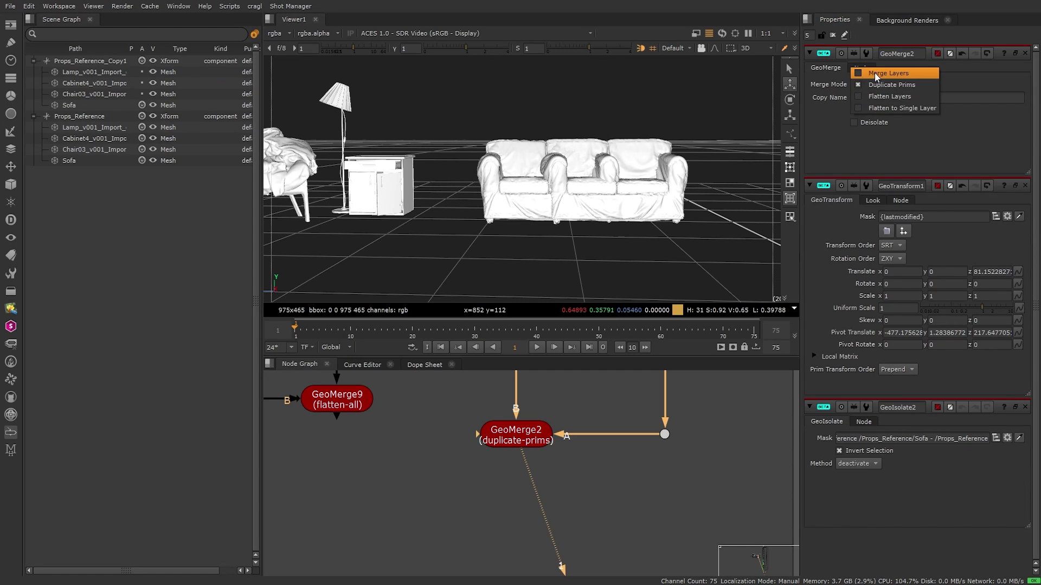
click(874, 72)
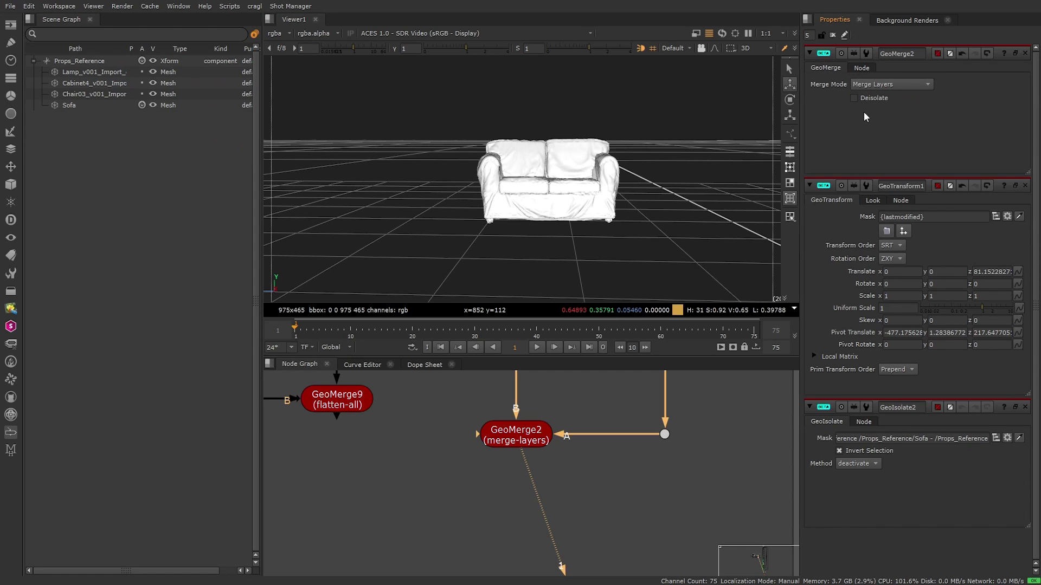
click(878, 99)
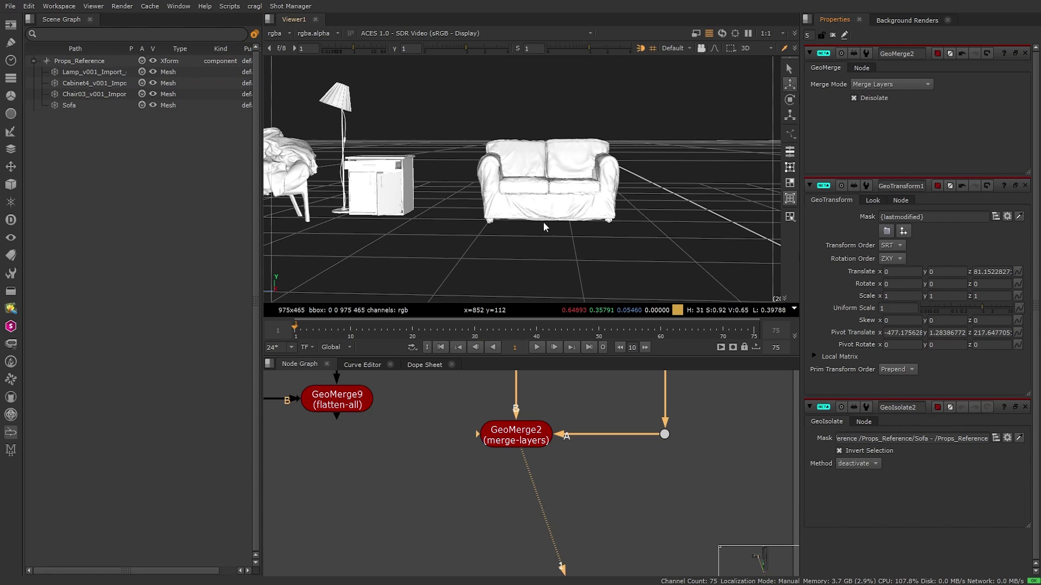
alt+drag(413, 249, 491, 247)
middle_drag(621, 393, 577, 562)
middle_drag(579, 375, 557, 487)
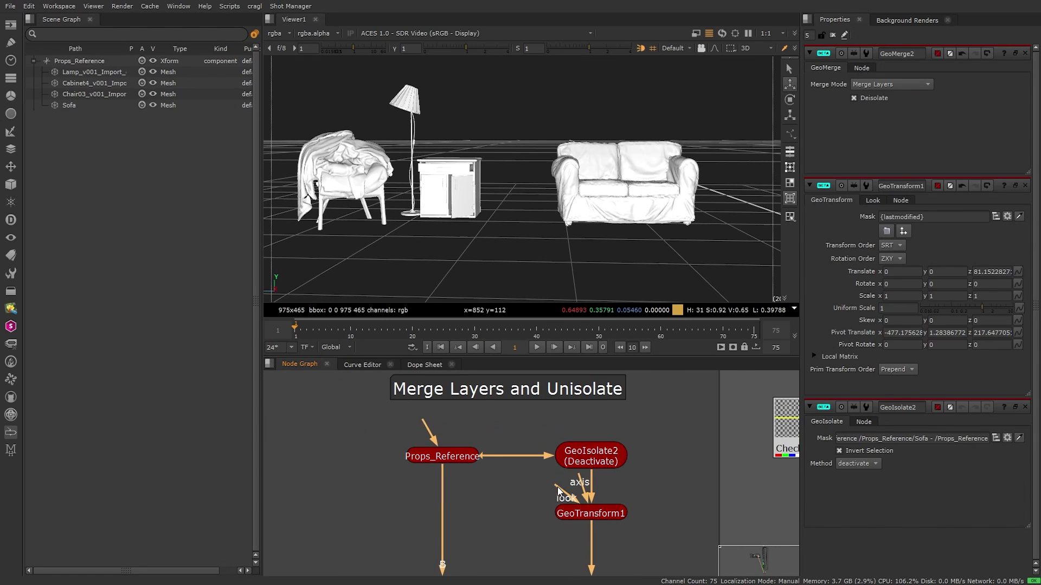
drag(552, 421, 644, 476)
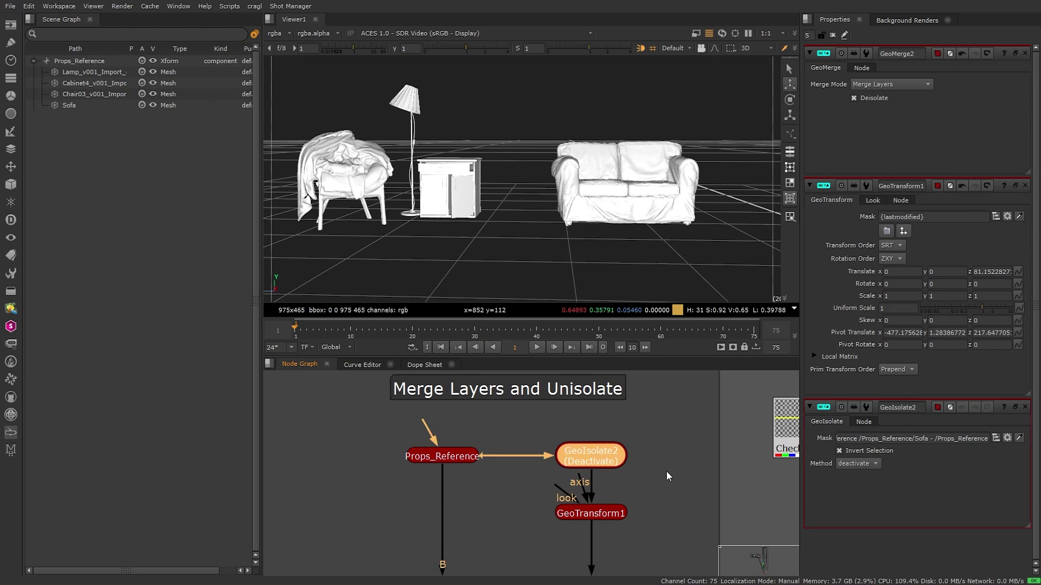
click(681, 462)
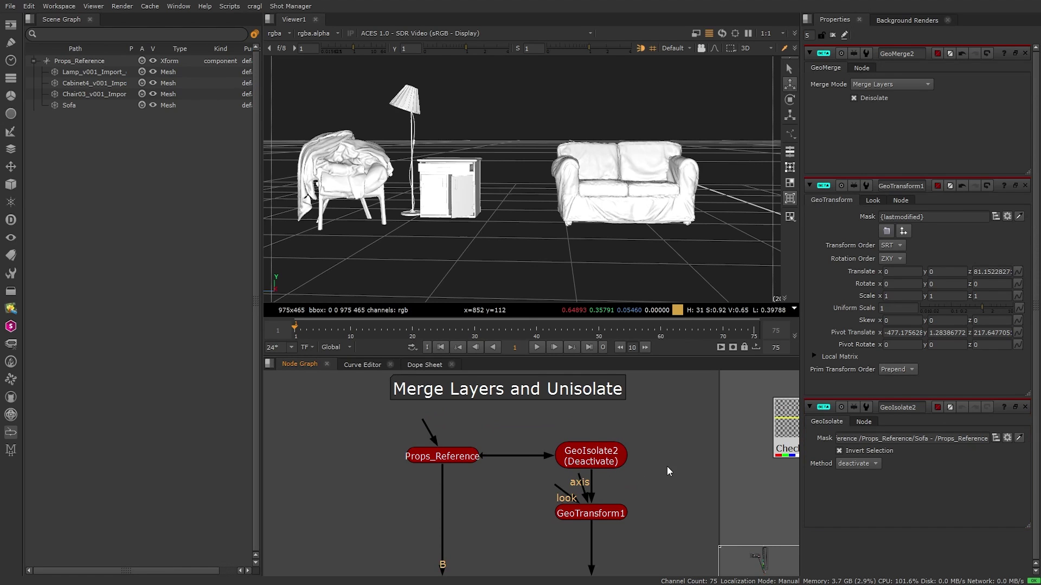
- Close all open node properties, then open GeoIsolate5 in the Scanline Render 2 section and show its isolated robot in the viewer
scroll(672, 457, down, 3)
middle_drag(672, 457, 582, 473)
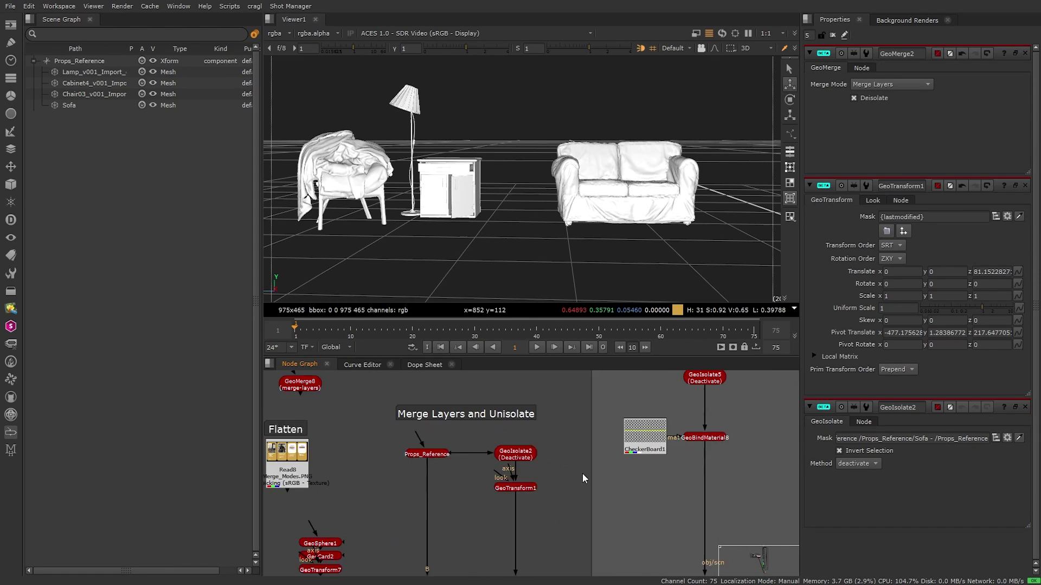
click(832, 35)
middle_drag(651, 445, 628, 470)
click(645, 403)
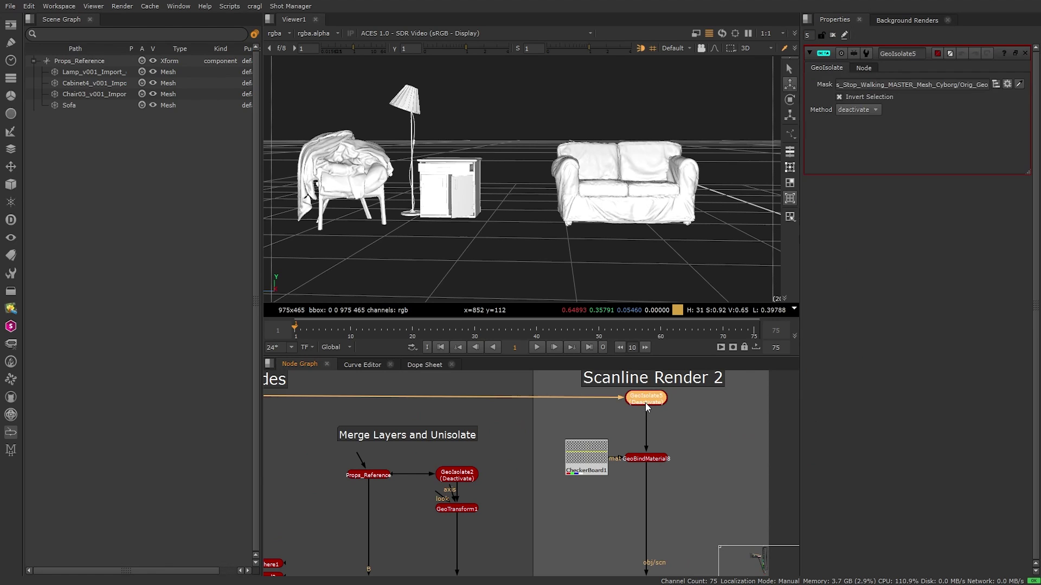
key(v)
scroll(567, 209, down, 2)
scroll(629, 239, up, 2)
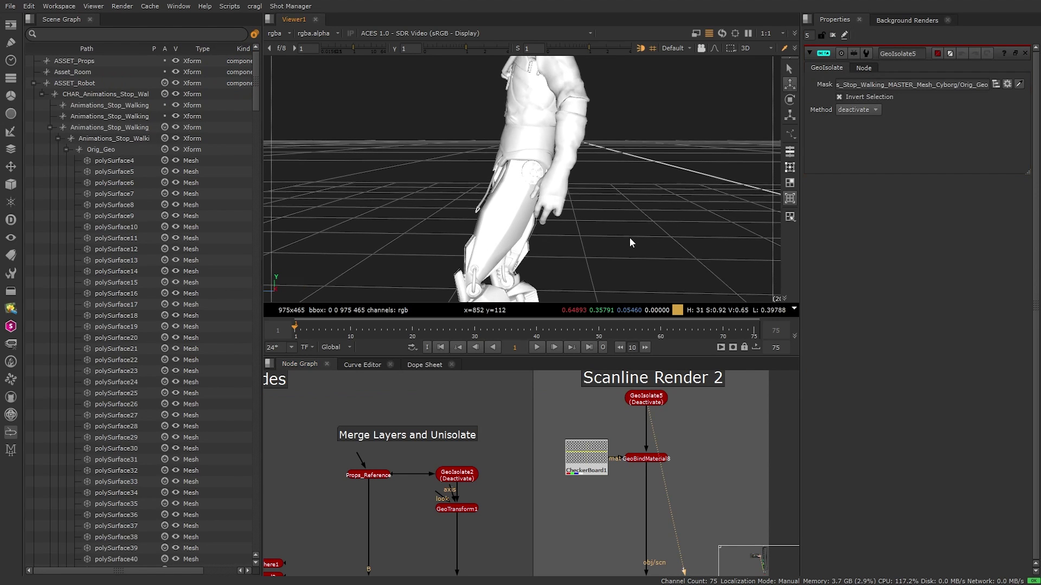
scroll(630, 237, down, 3)
alt+drag(500, 218, 531, 233)
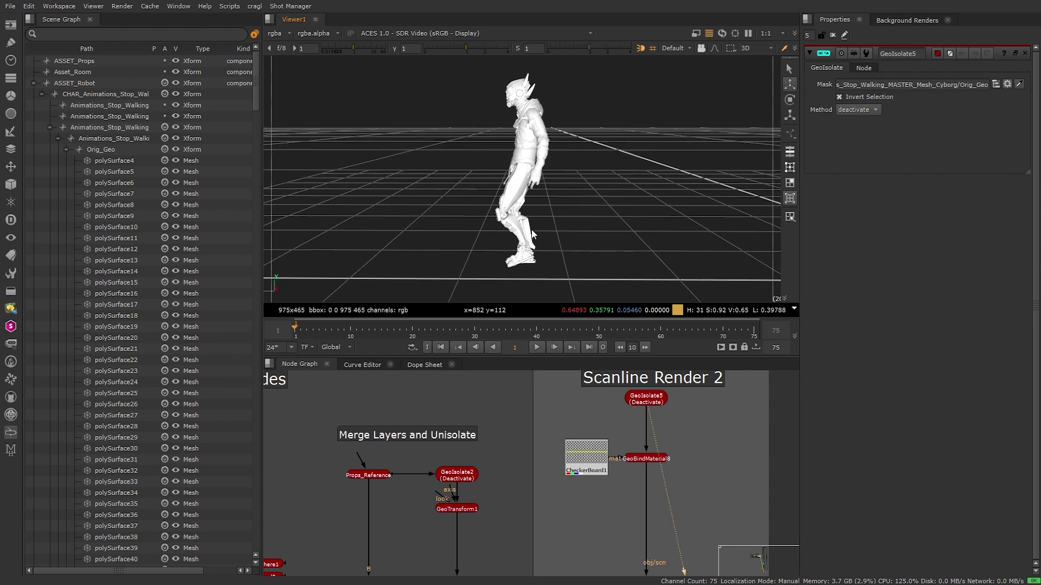
- Show GeoBindMaterial8's checkerboard-textured robot in the viewer and scrub the timeline to frame 10
key(v)
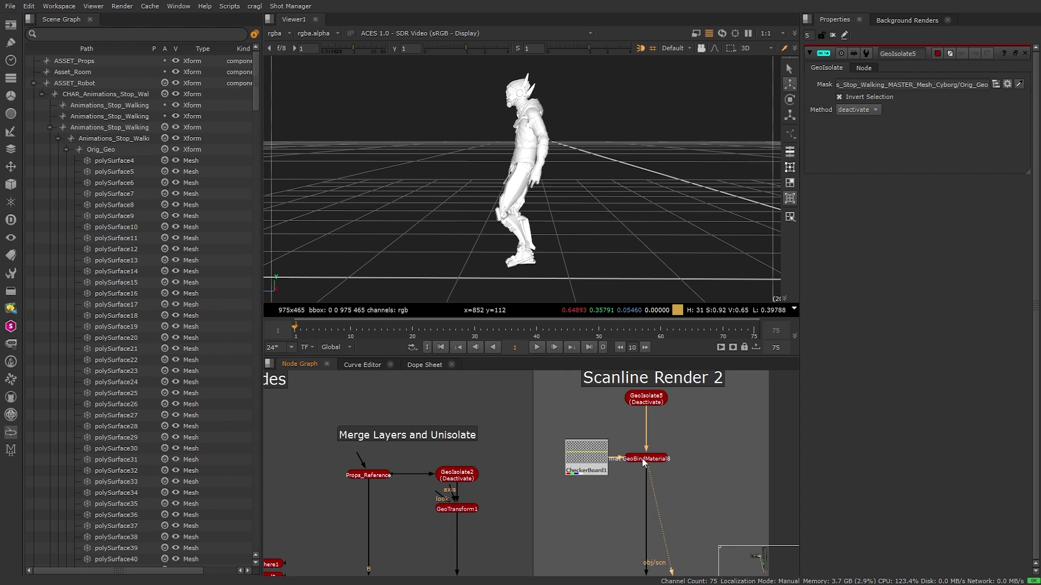
drag(405, 328, 300, 330)
click(351, 330)
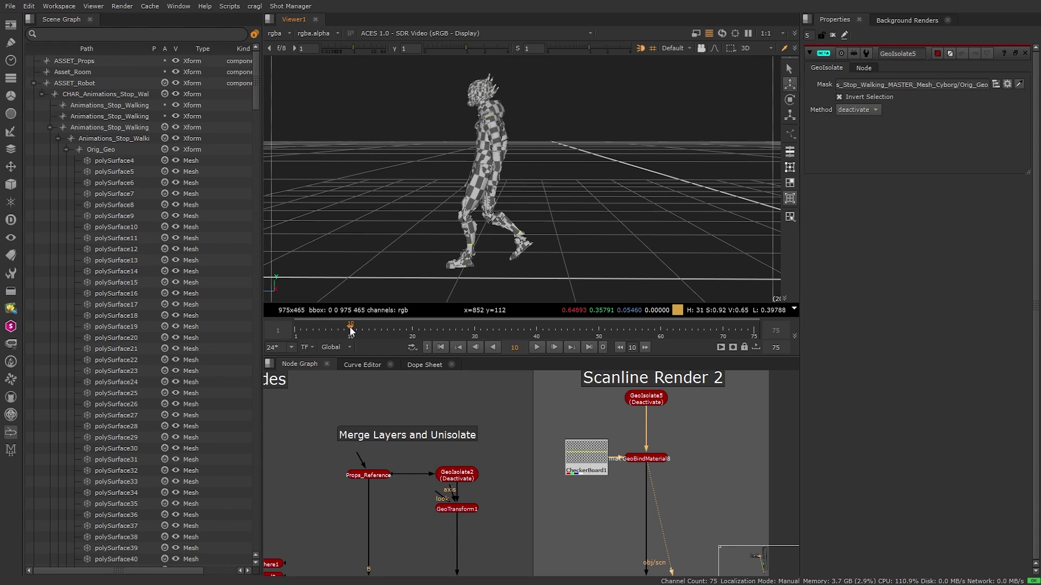
- Open the properties of ScanlineRender1 and ScanlineRender2_6 side by side
scroll(700, 535, down, 3)
scroll(700, 534, up, 5)
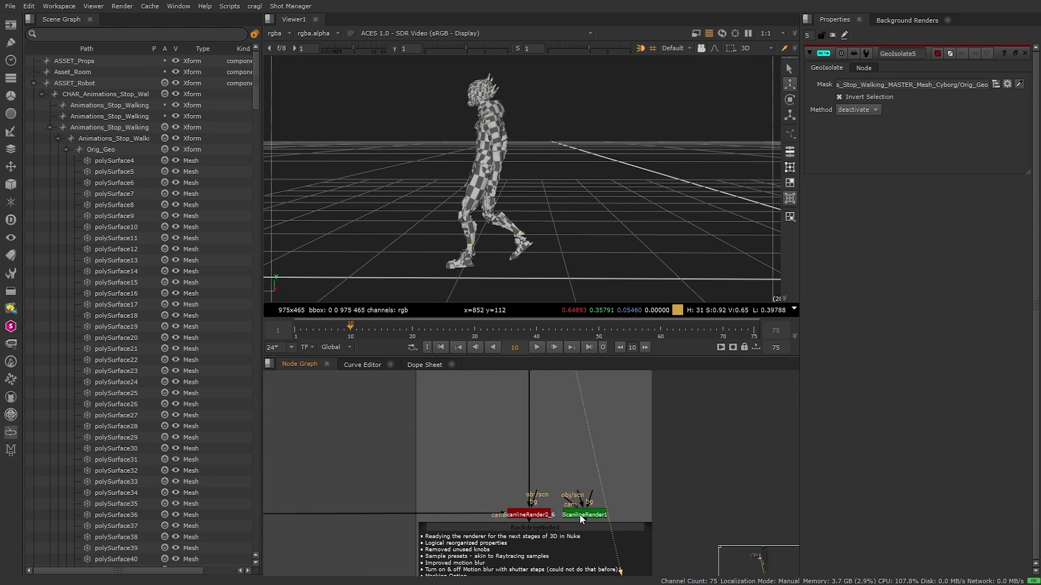
double_click(593, 458)
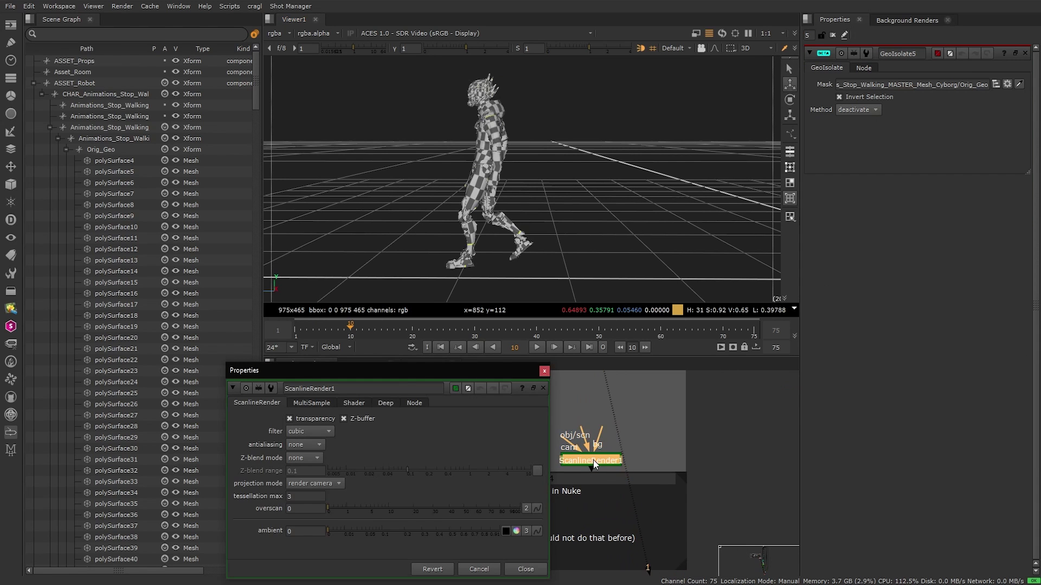
drag(424, 360, 377, 141)
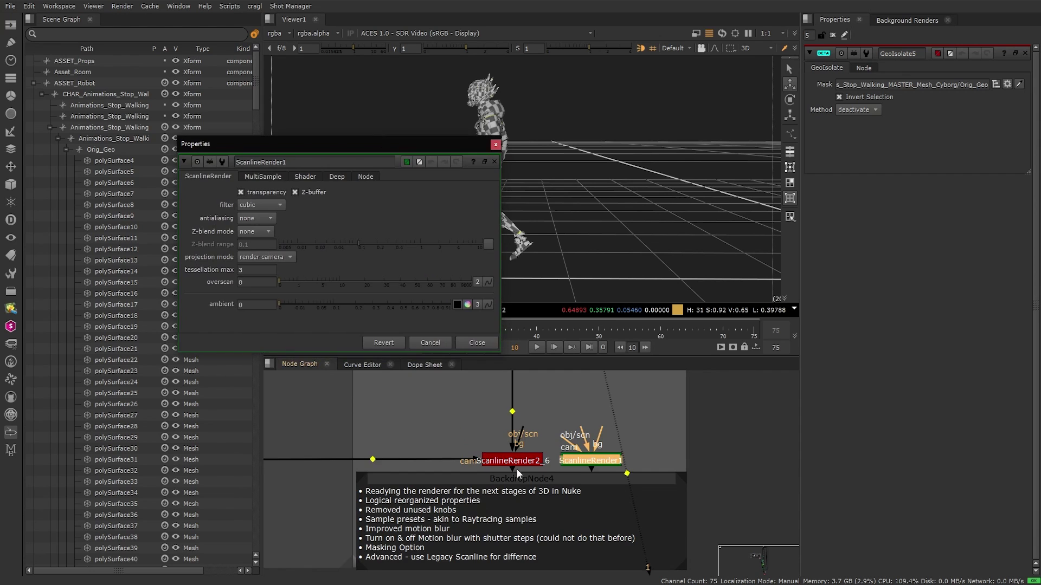
double_click(521, 460)
drag(275, 288, 663, 143)
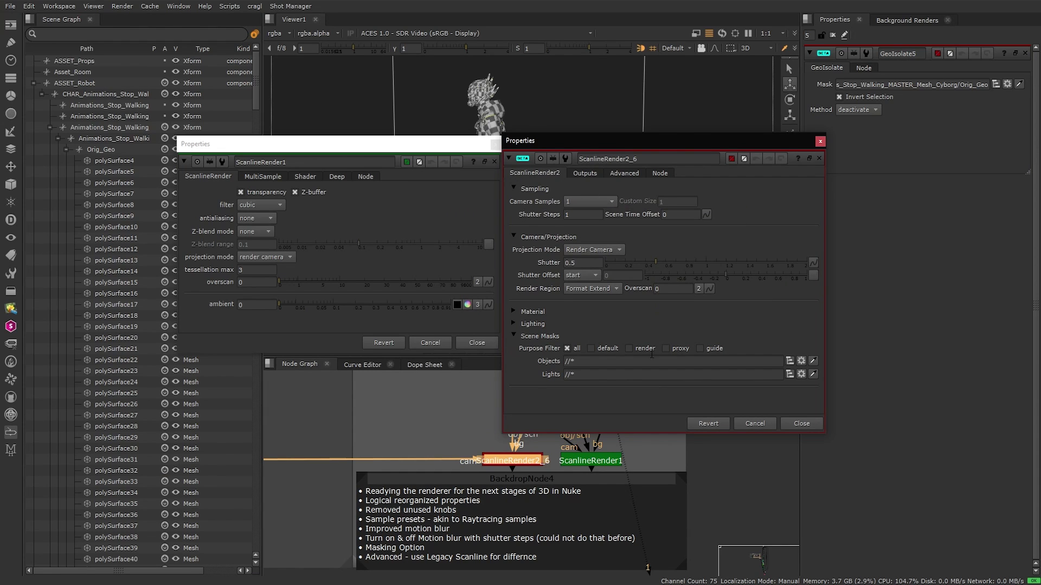
- Compare ScanlineRender2_6's Camera Samples presets with ScanlineRender1's MultiSample settings, leaving Camera Samples at 1, and close ScanlineRender1's properties
click(580, 202)
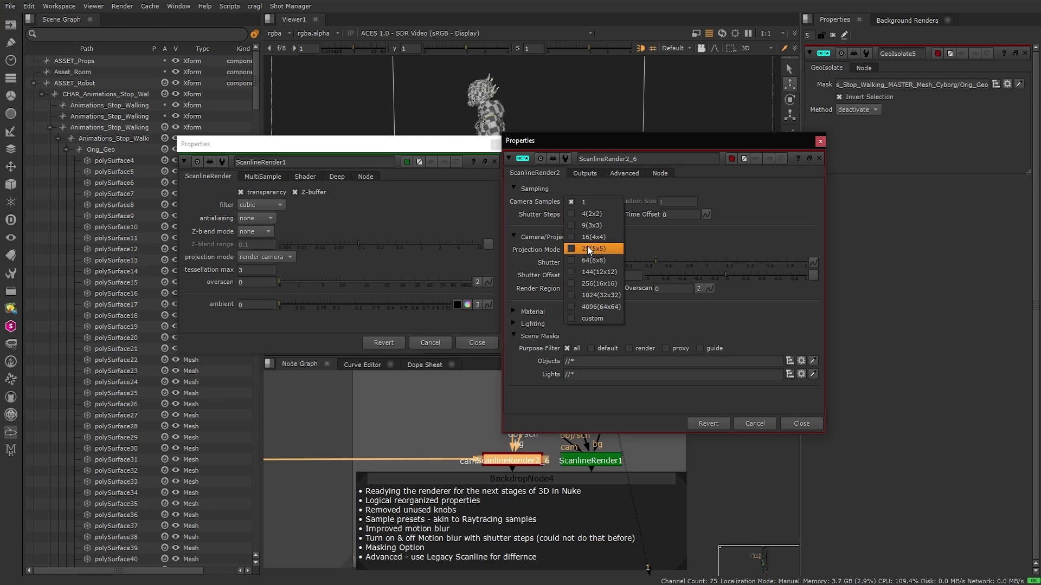
click(596, 202)
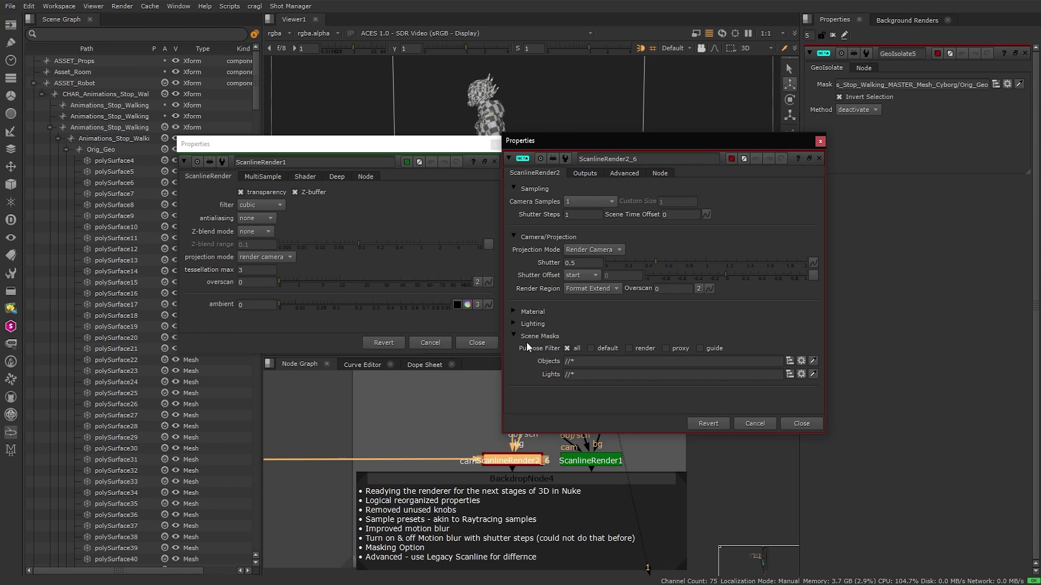
click(263, 177)
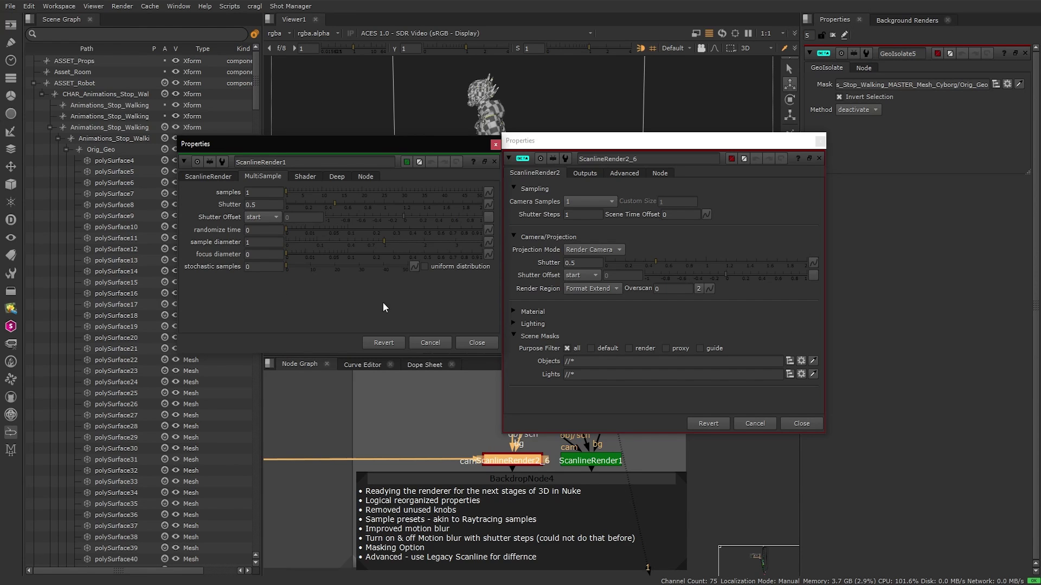
click(460, 342)
- Show ScanlineRender2_6's render in the viewer and examine the motion blur on the robot's legs up close
drag(573, 139, 659, 126)
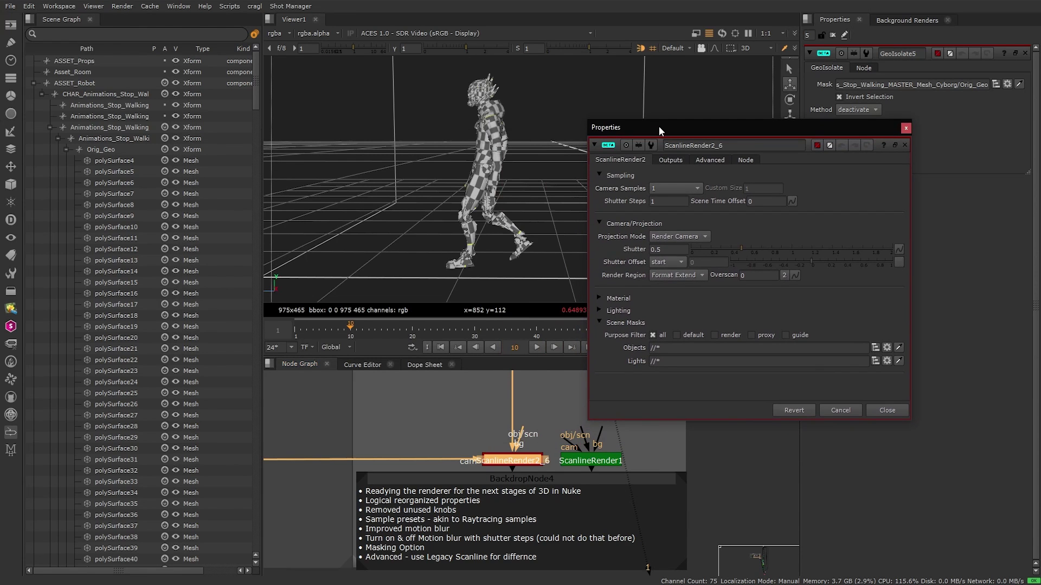
click(503, 460)
key(1)
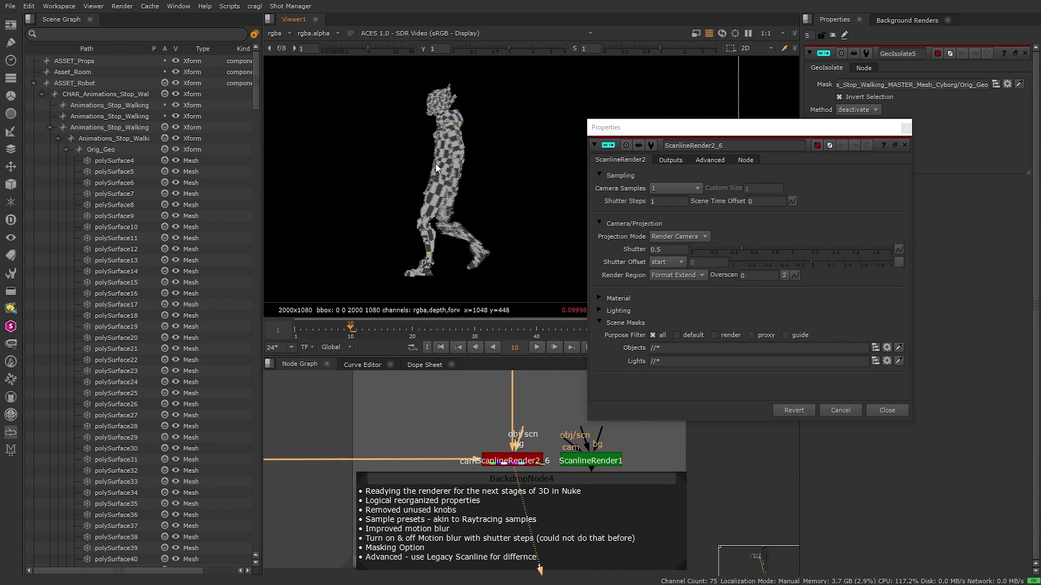
scroll(434, 164, up, 4)
scroll(468, 212, up, 1)
middle_drag(468, 213, 458, 106)
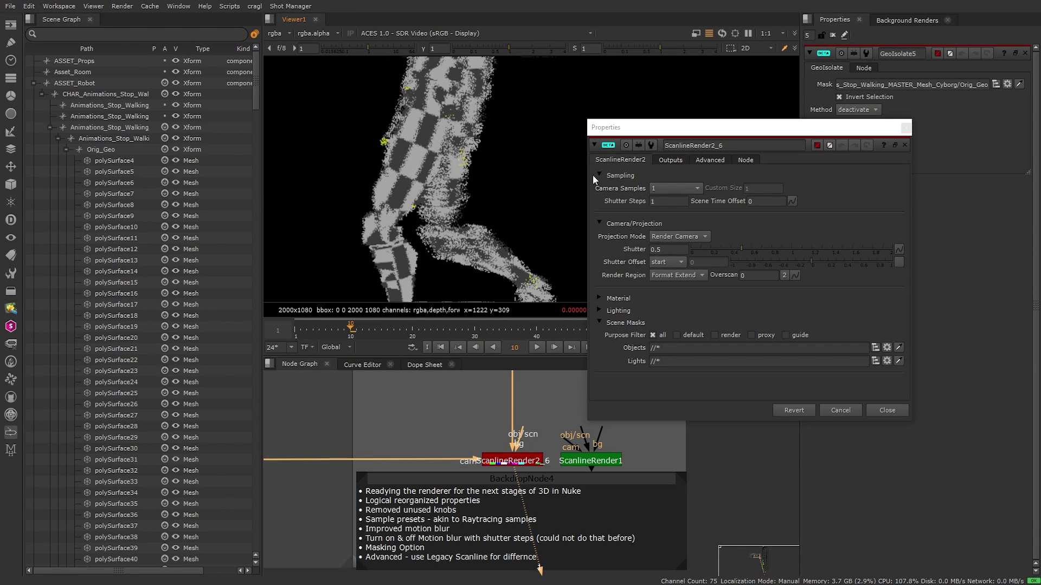
- Set ScanlineRender2_6's Camera Samples to 25(5x5) and inspect the blurred legs
click(672, 187)
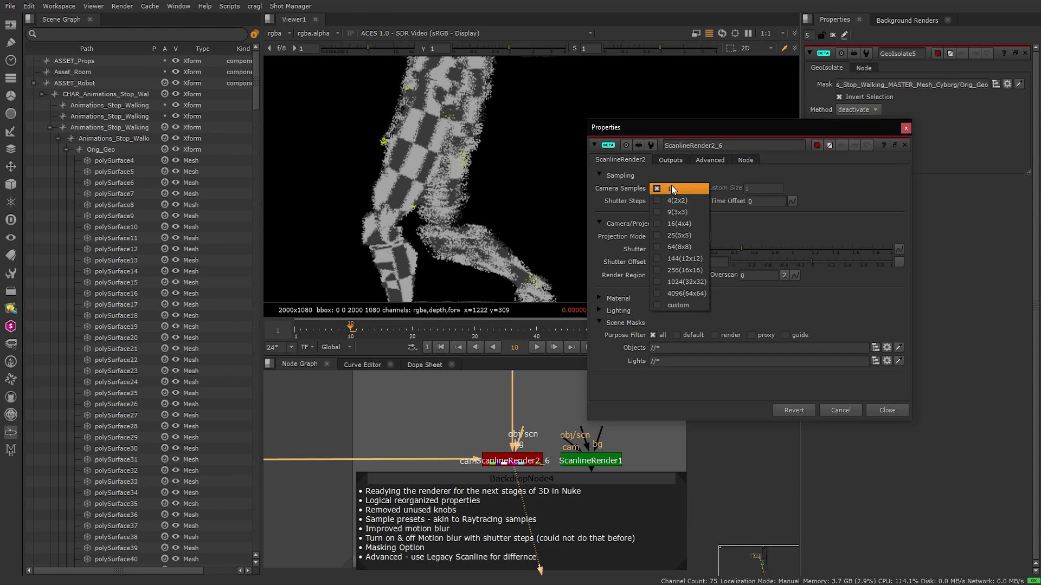
click(686, 233)
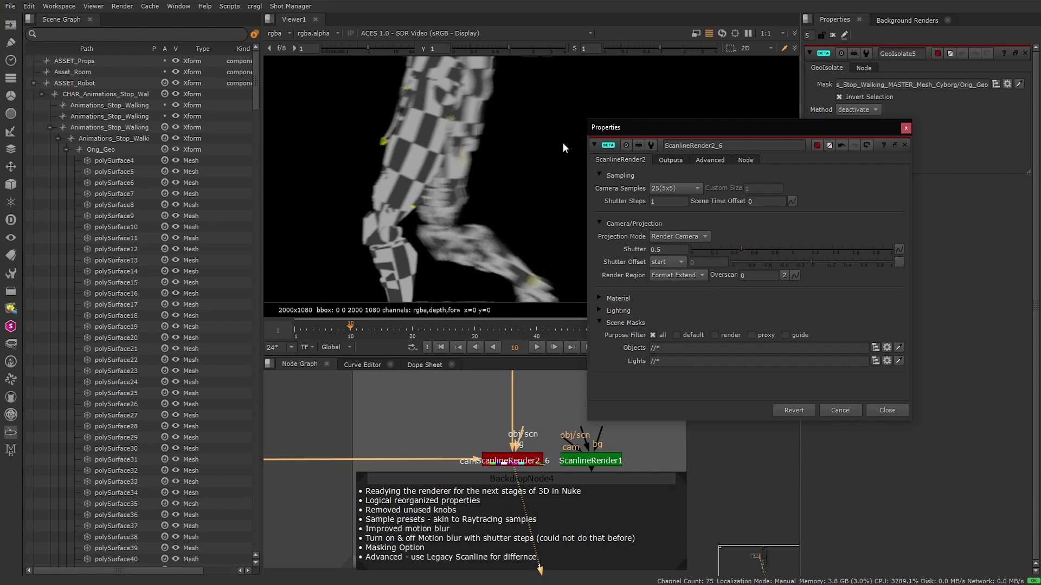
middle_drag(464, 269, 457, 246)
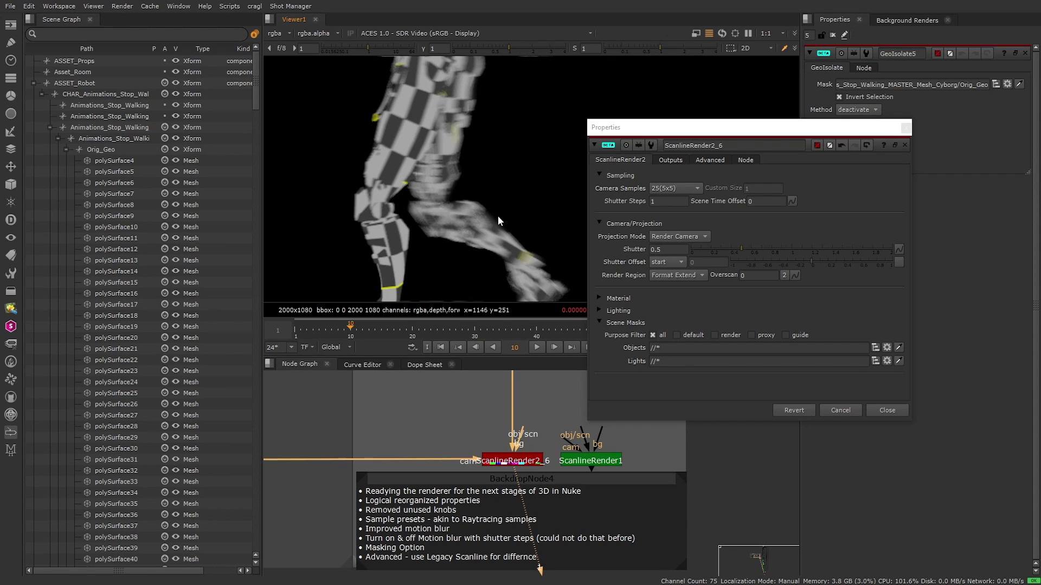
- Set ScanlineRender2_6's Camera Samples to 64(8x8) and check the blur on the legs up close
click(677, 188)
click(683, 200)
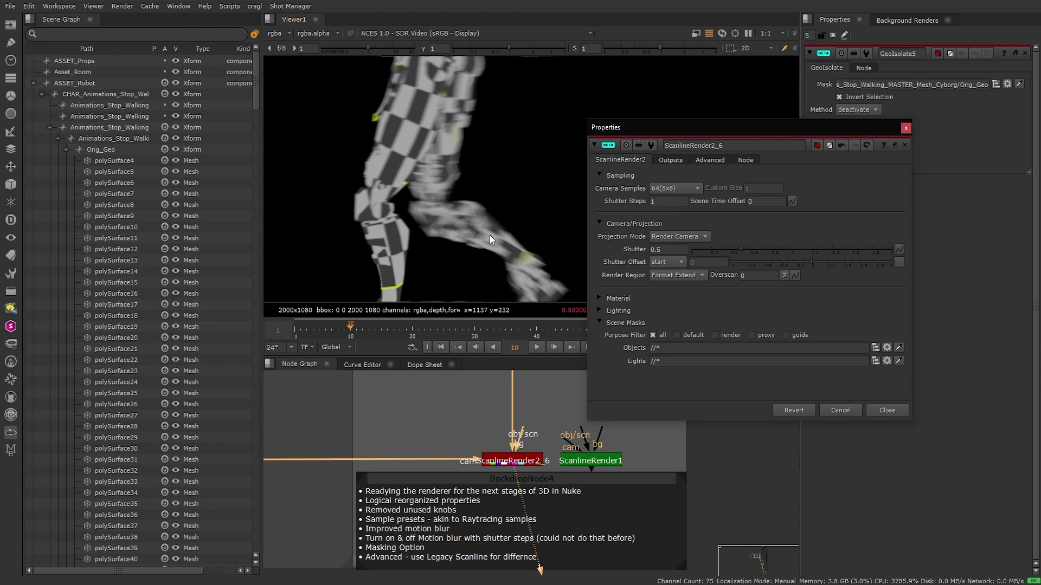
scroll(490, 235, up, 2)
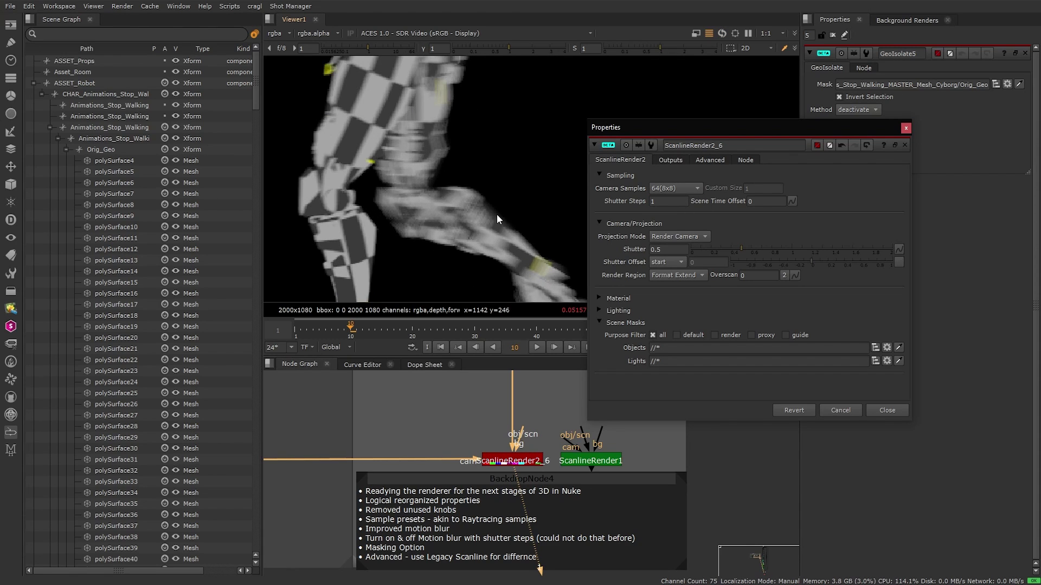
scroll(497, 214, down, 2)
- Set ScanlineRender2_6's Shutter to 0
click(668, 250)
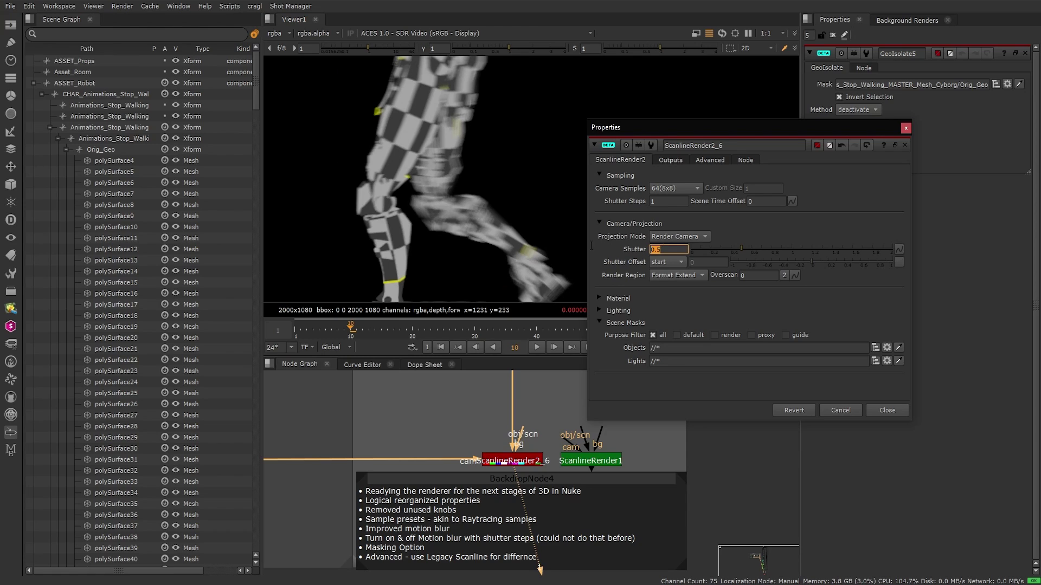
text(0)
key(Return)
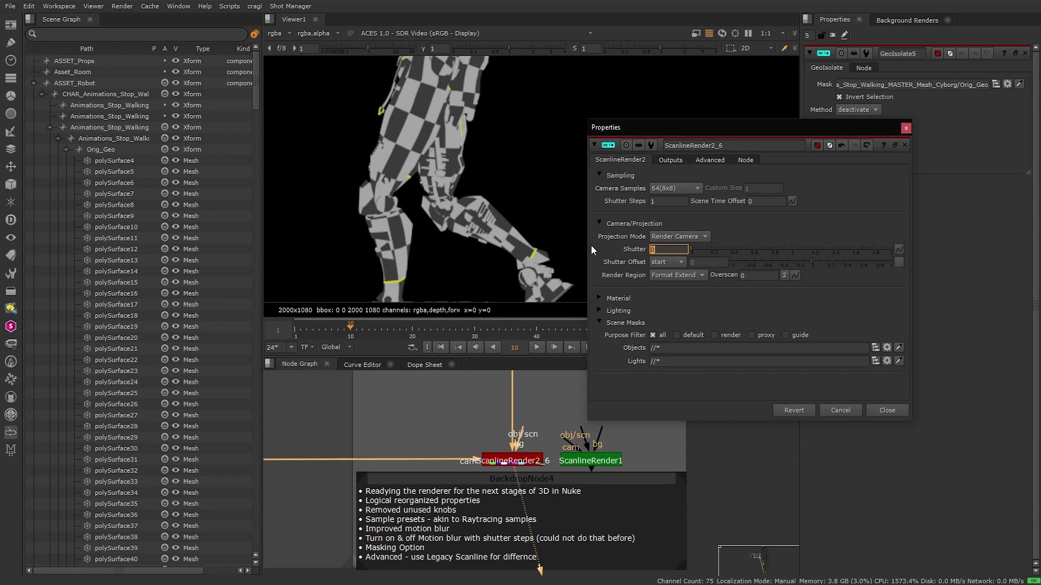
- Set ScanlineRender2_6's Shutter back to 0.5 and close its properties
text(0.5)
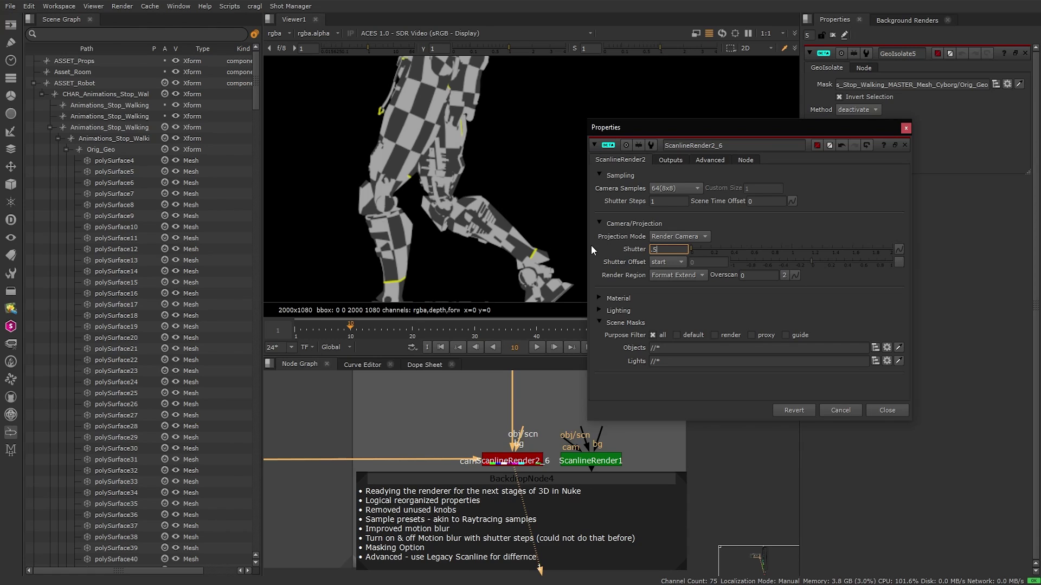
key(Return)
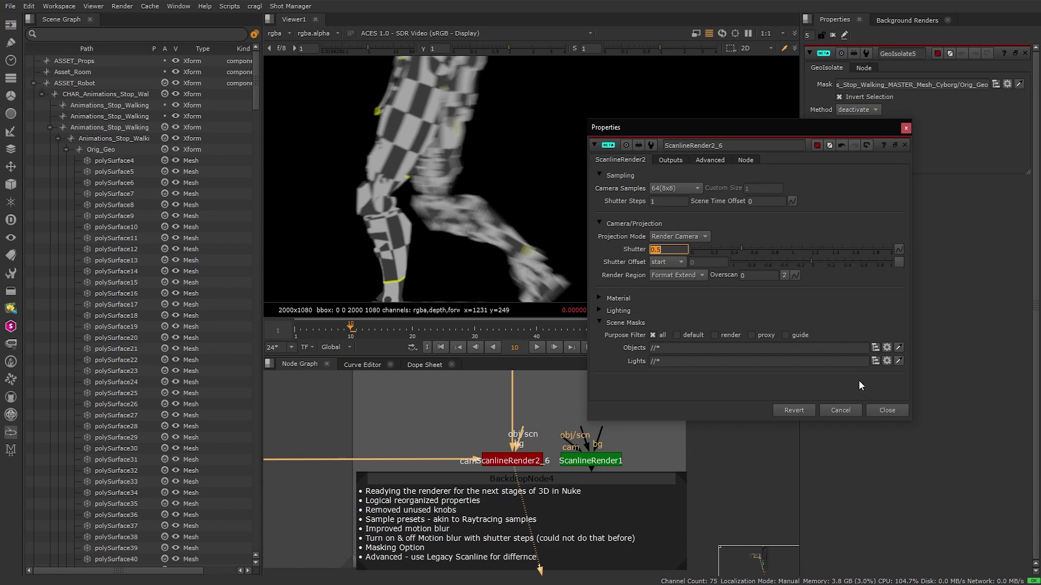
click(893, 410)
scroll(564, 476, down, 6)
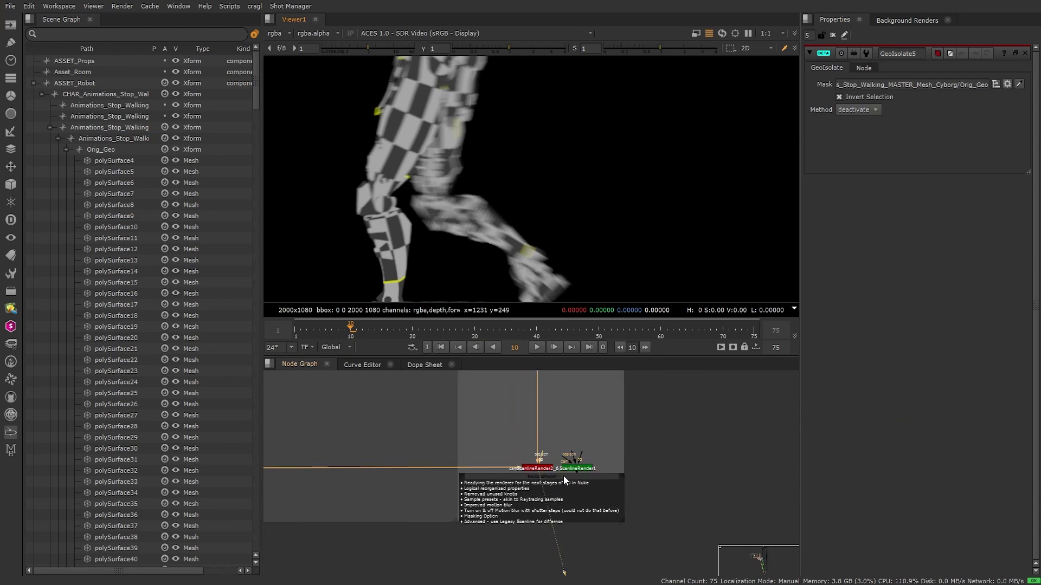
drag(342, 389, 584, 491)
click(483, 515)
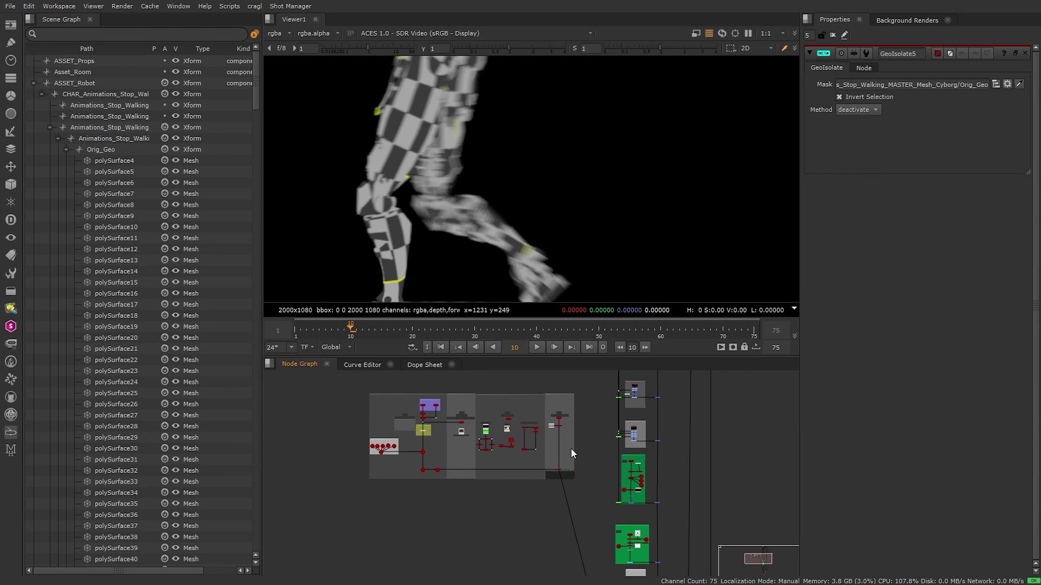
- View the SQ1_S04 render in the viewer and frame the whole walking robot
middle_drag(597, 405, 481, 584)
scroll(525, 431, up, 4)
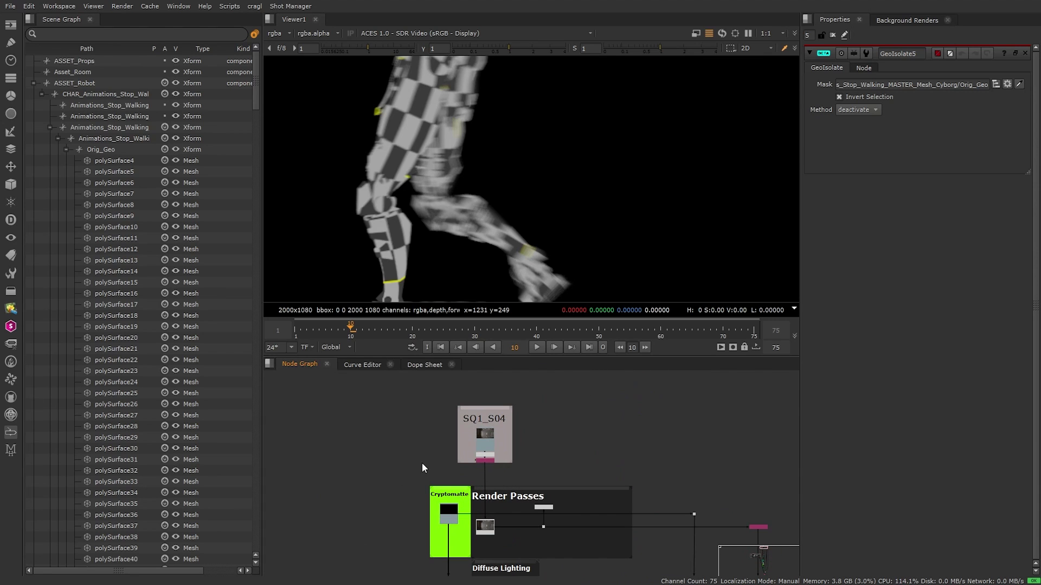
key(1)
scroll(485, 175, down, 4)
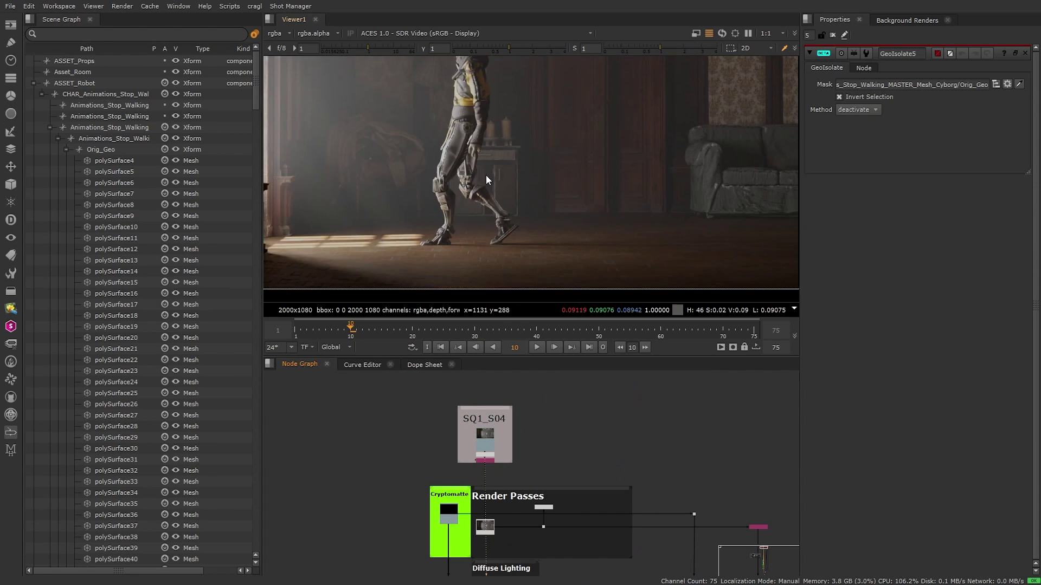
middle_drag(486, 174, 528, 223)
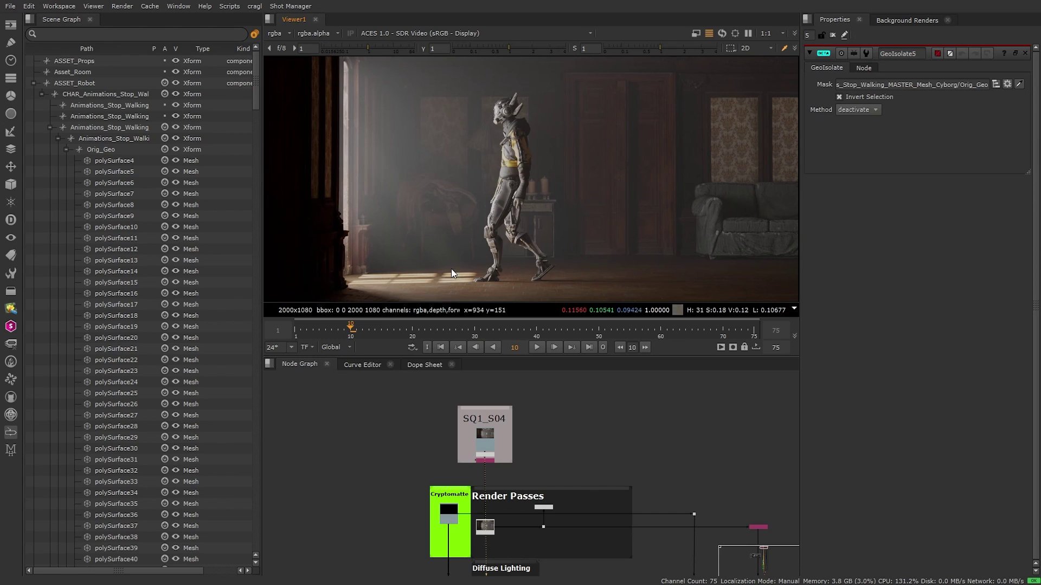
scroll(492, 388, down, 2)
scroll(476, 486, up, 3)
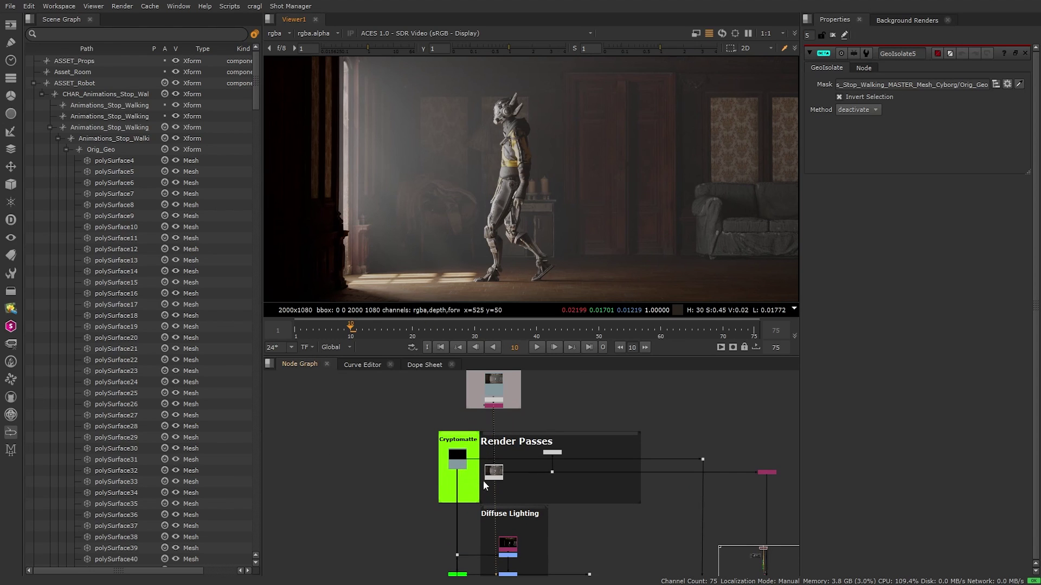
- Step through the render passes in the viewer, from the Cryptomatte pass to the GI pass
click(458, 460)
key(1)
middle_drag(478, 511, 455, 294)
click(490, 477)
key(1)
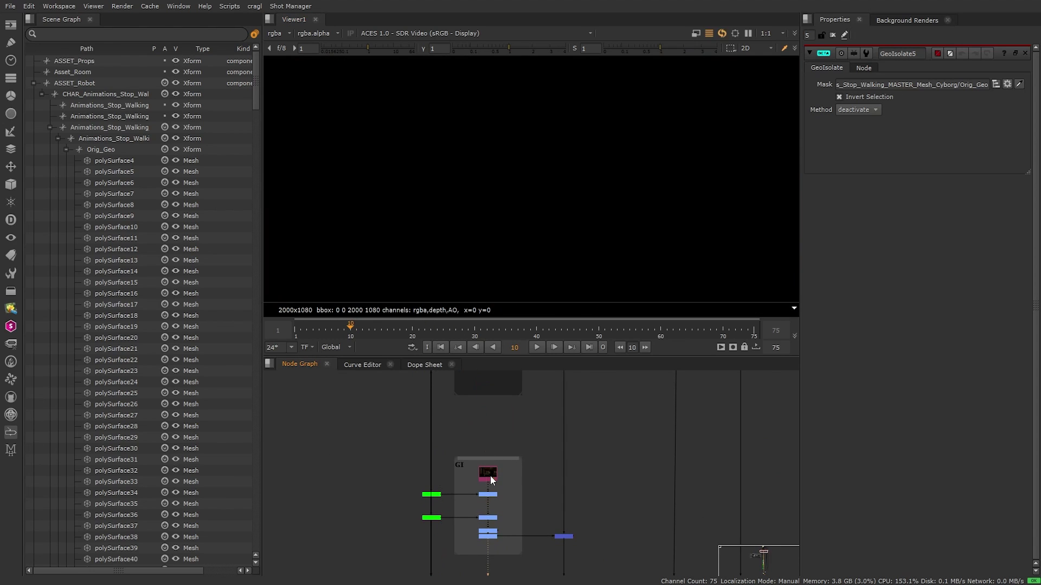
middle_drag(496, 498, 477, 330)
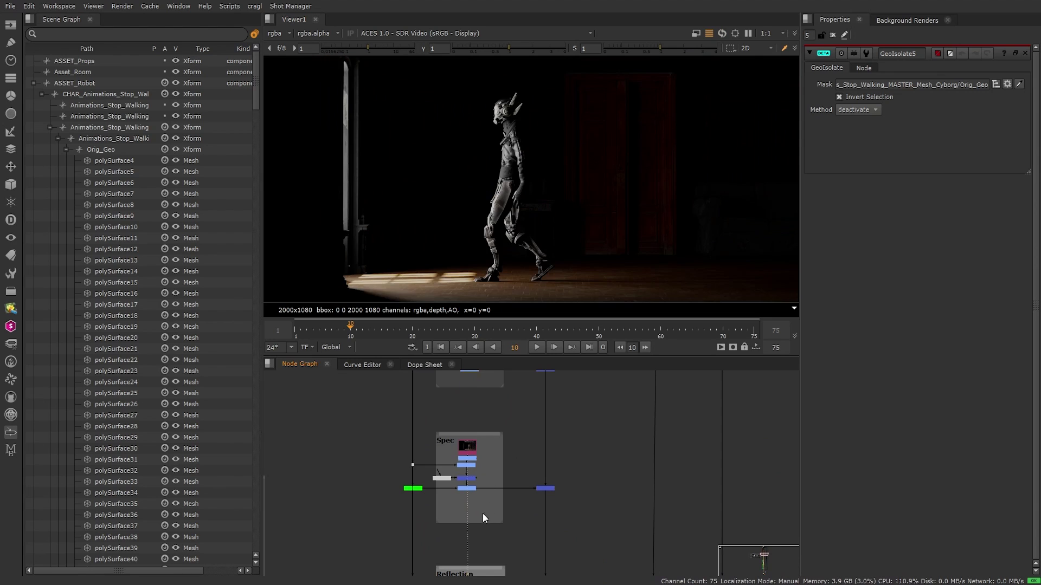
- View the Reflection pass up close on the robot with the viewer saturation set to 2.6
middle_drag(482, 513, 469, 333)
key(1)
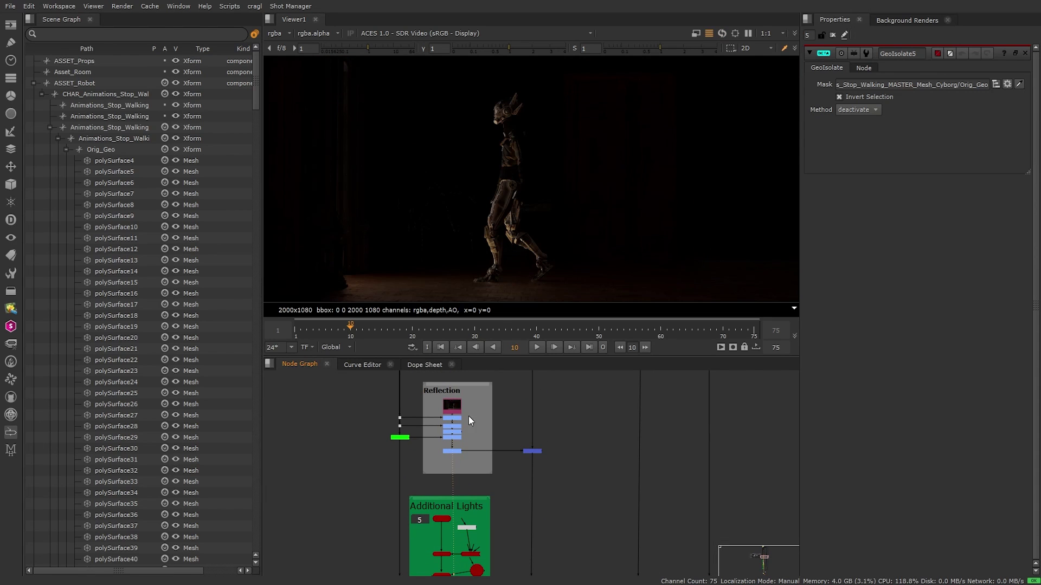
drag(661, 48, 694, 50)
scroll(529, 207, up, 5)
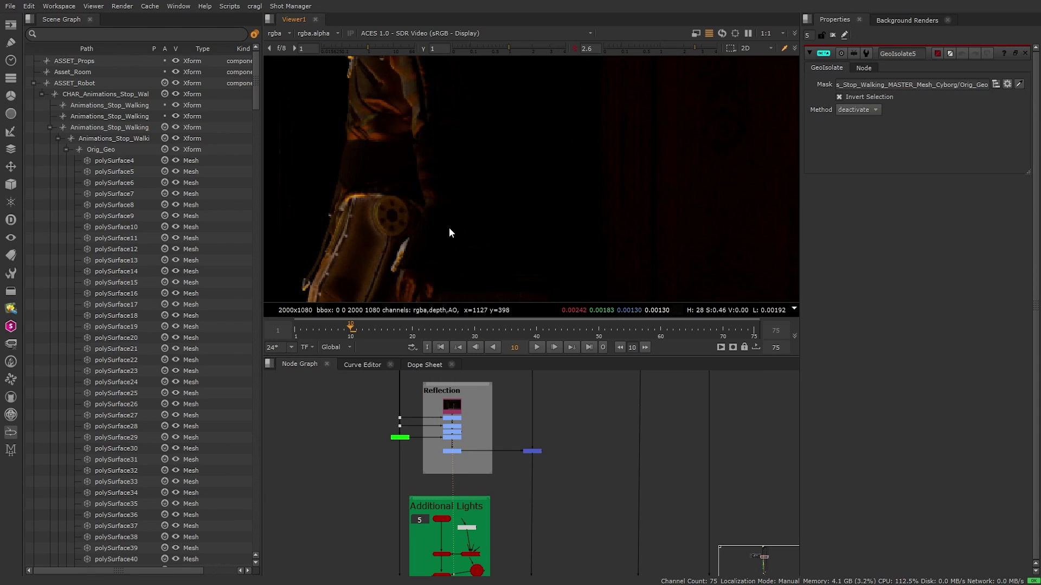
- Open GeoIsolate4 in the Additional Lights group, view its 3D room geometry and reset the viewer saturation to 1
scroll(495, 420, down, 3)
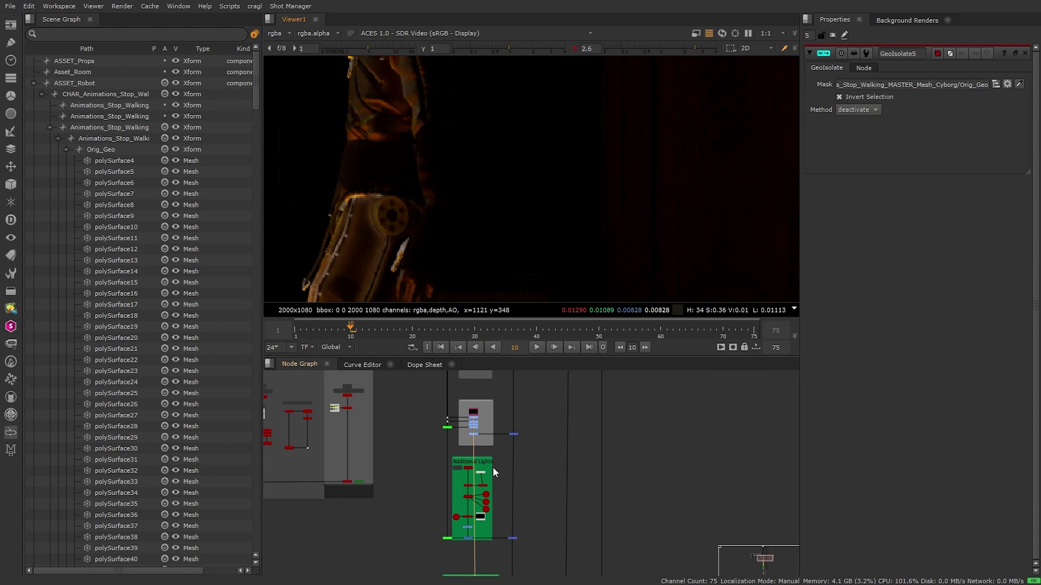
middle_drag(493, 467, 486, 432)
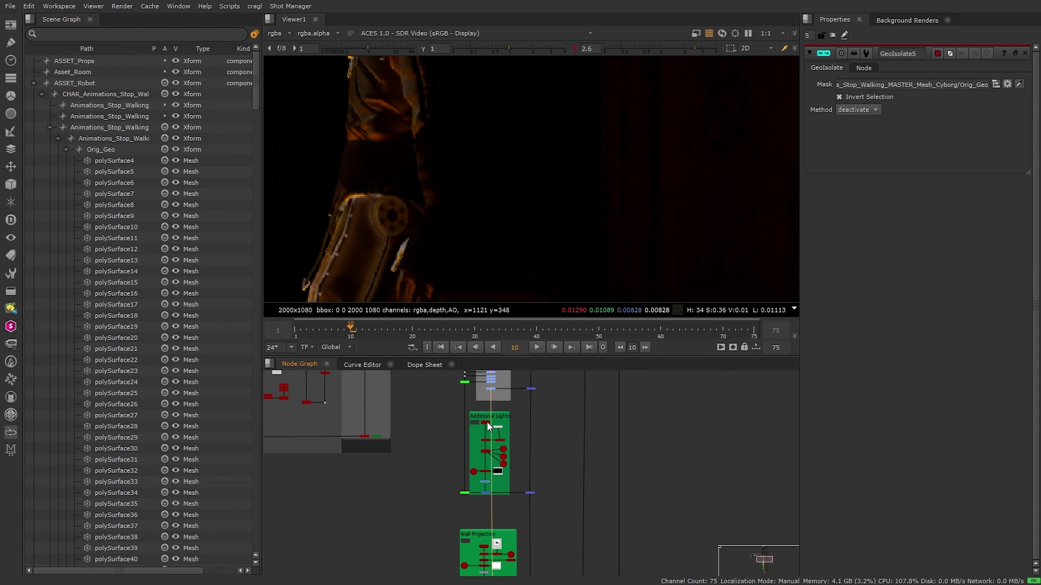
double_click(487, 422)
key(1)
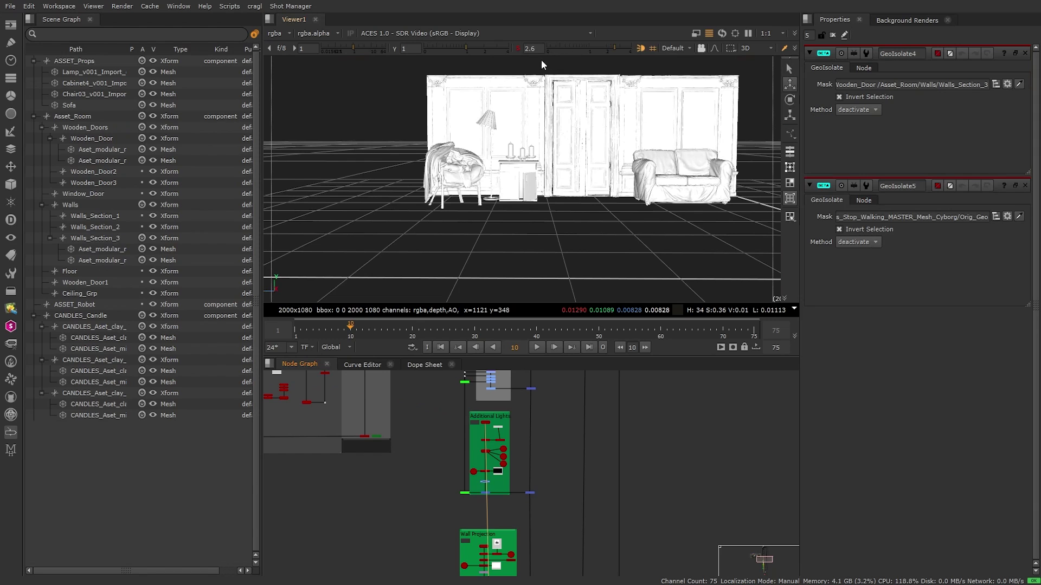
click(518, 49)
scroll(493, 431, up, 8)
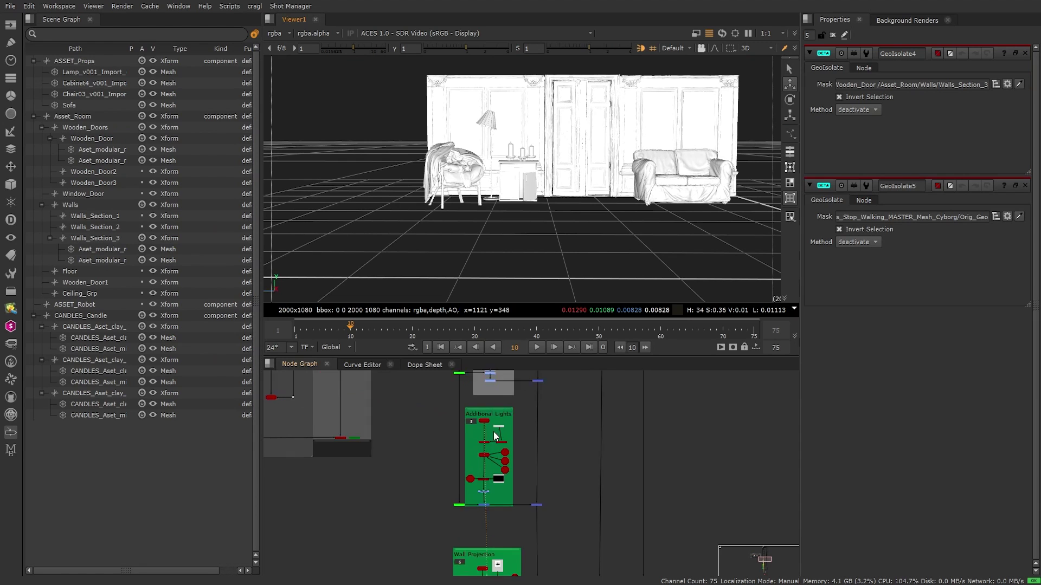
scroll(493, 431, up, 3)
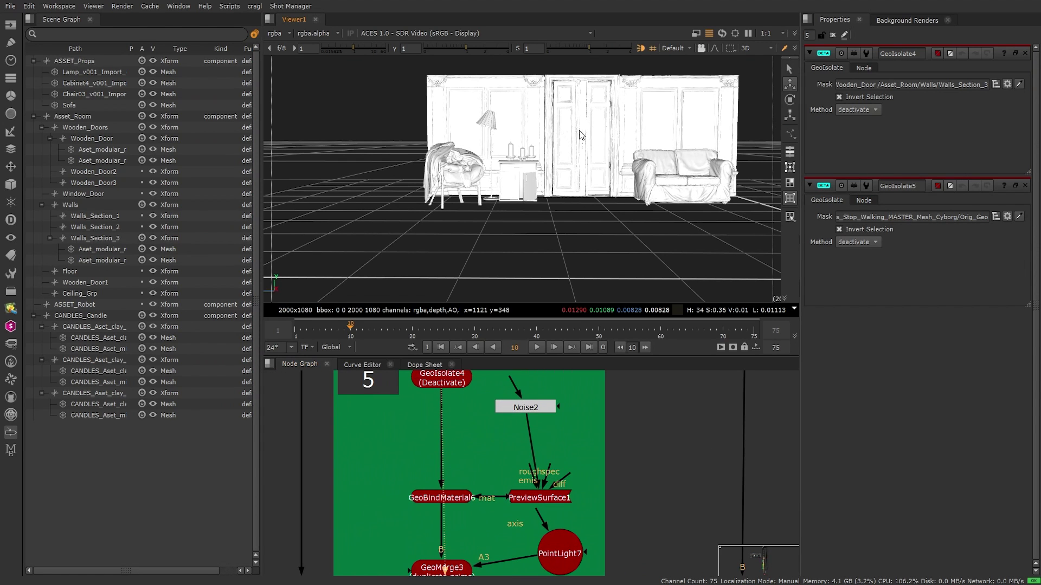
mouse_move(498, 207)
alt+mouse_down()
mouse_move(607, 207)
mouse_move(572, 184)
mouse_move(484, 221)
alt+mouse_up()
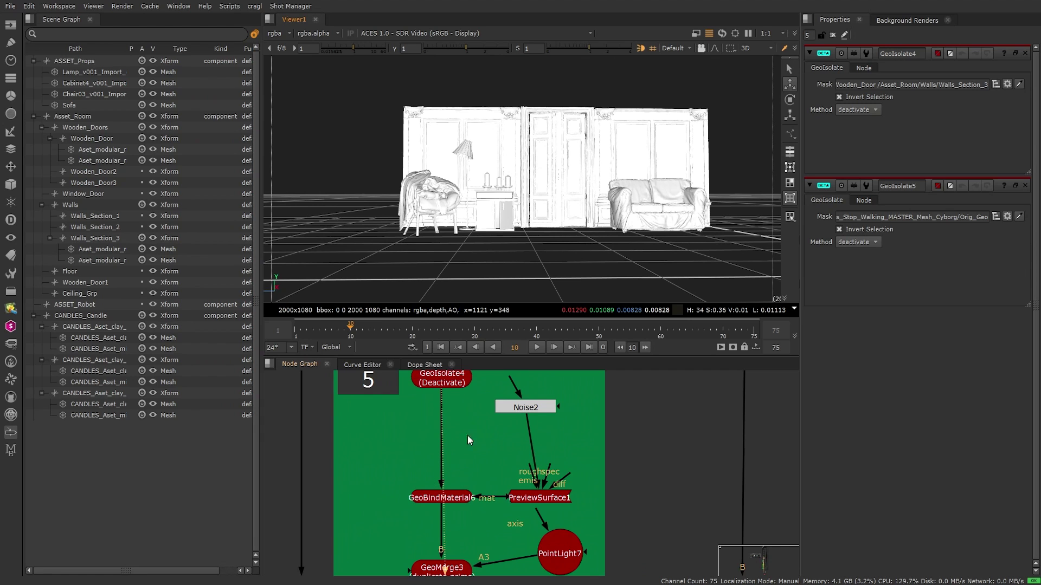
alt+drag(491, 287, 496, 215)
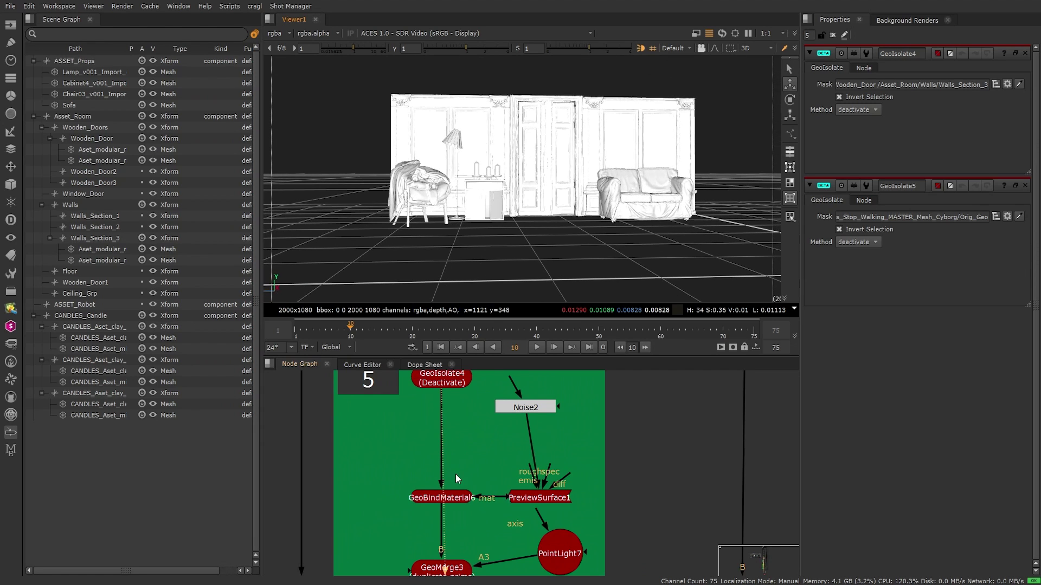
- Open GeoBindMaterial6's properties and view its material on the room geometry, up close around the candles
middle_drag(450, 482, 440, 451)
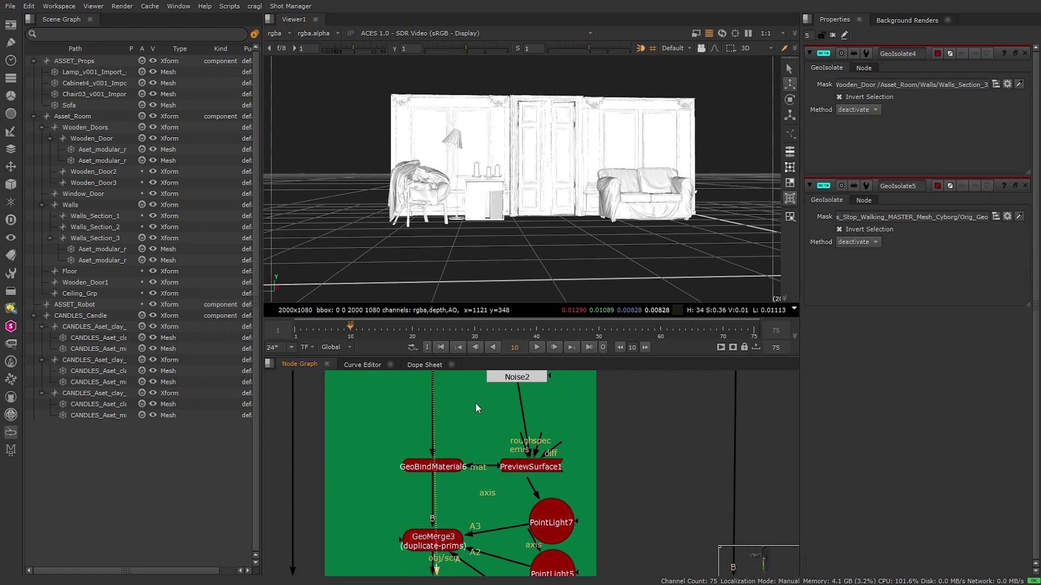
double_click(454, 469)
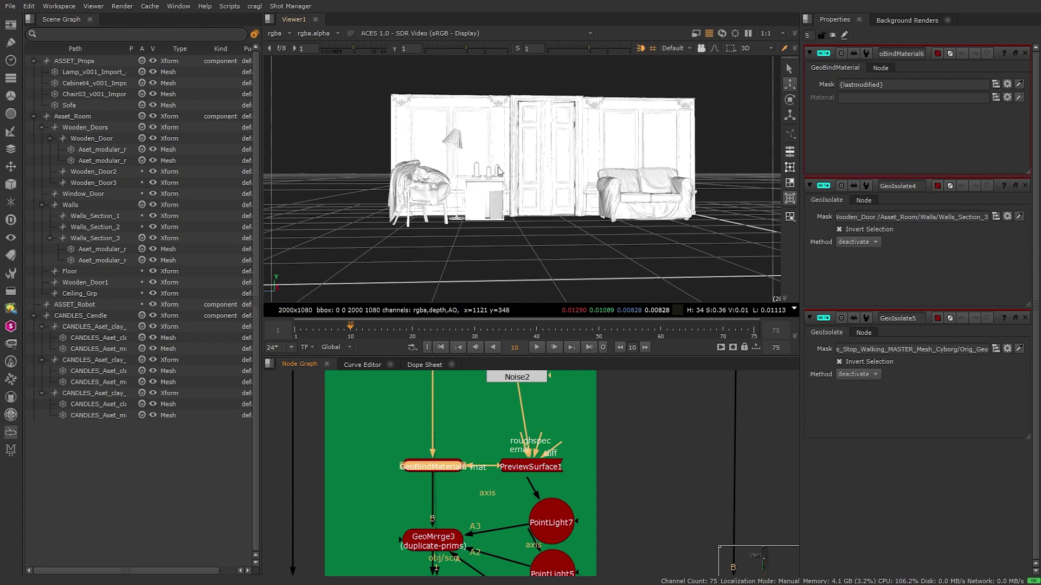
click(439, 461)
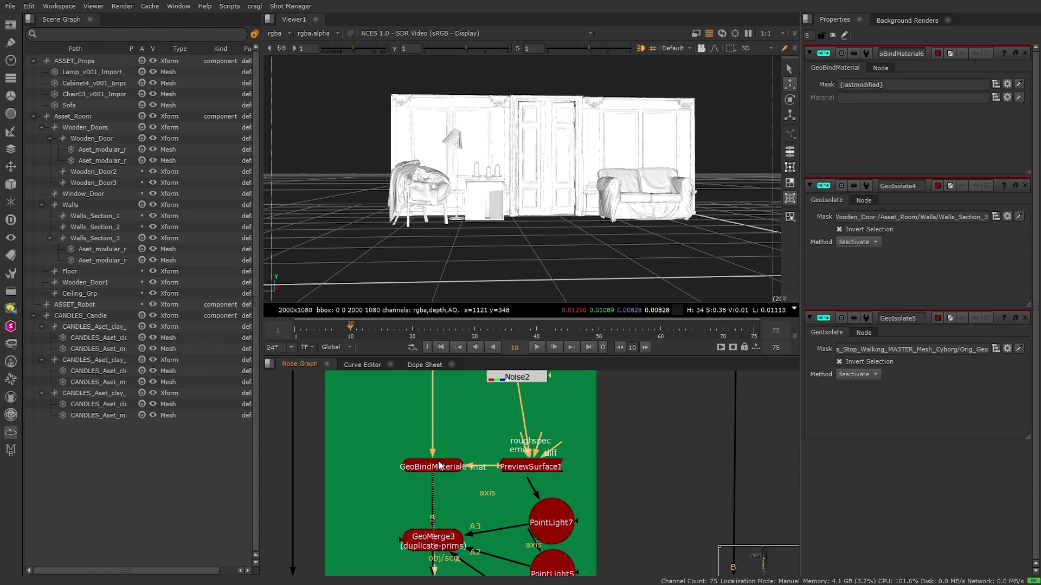
scroll(431, 220, up, 10)
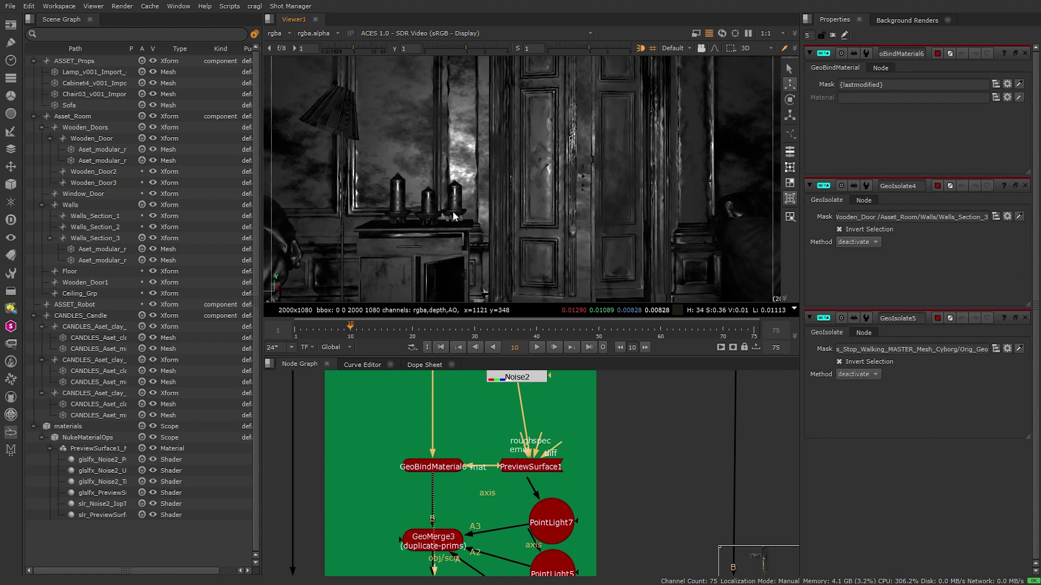
scroll(454, 217, up, 2)
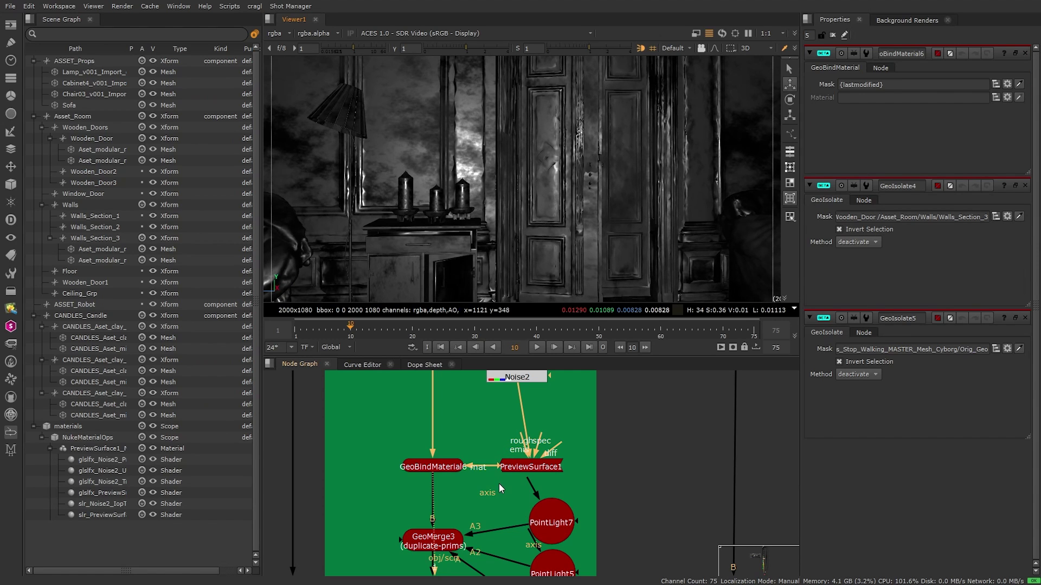
- Open GeoMerge3's properties and view the room with its three point lights merged in
scroll(467, 503, up, 4)
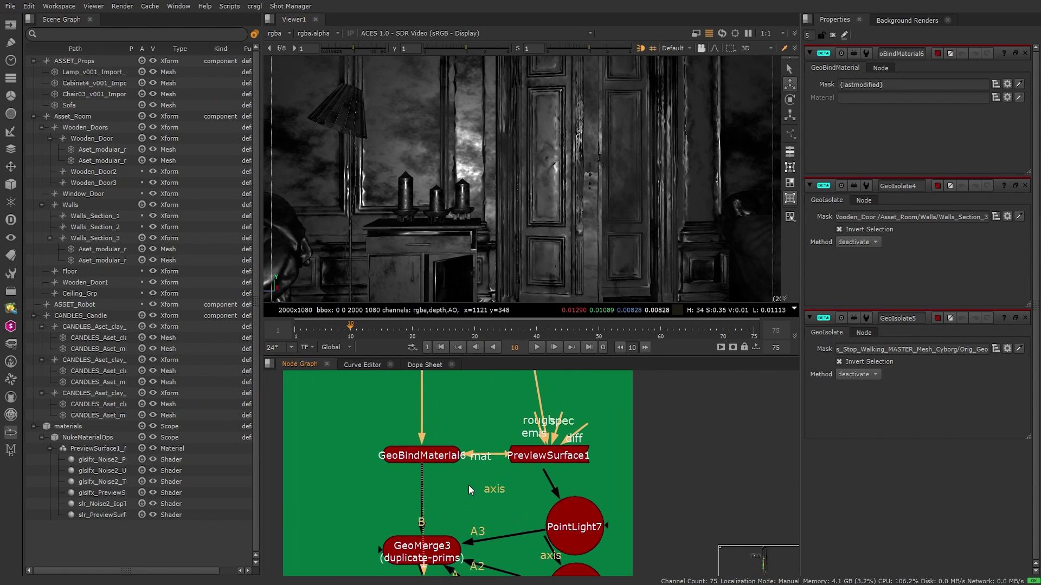
double_click(419, 462)
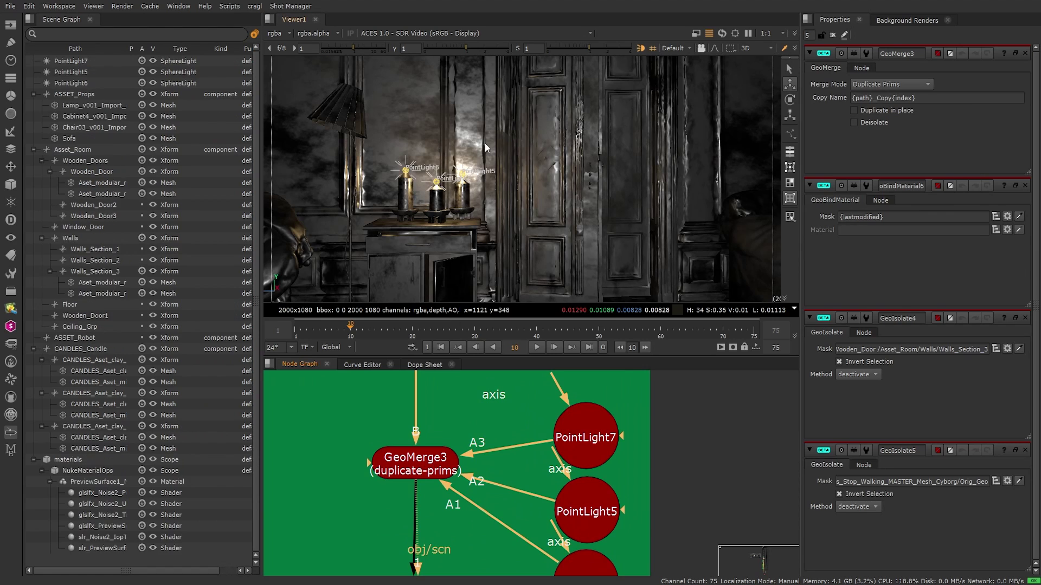
- View the Additional Lights group's ScanlineRender2 output and frame the full candlelight render
scroll(494, 464, down, 5)
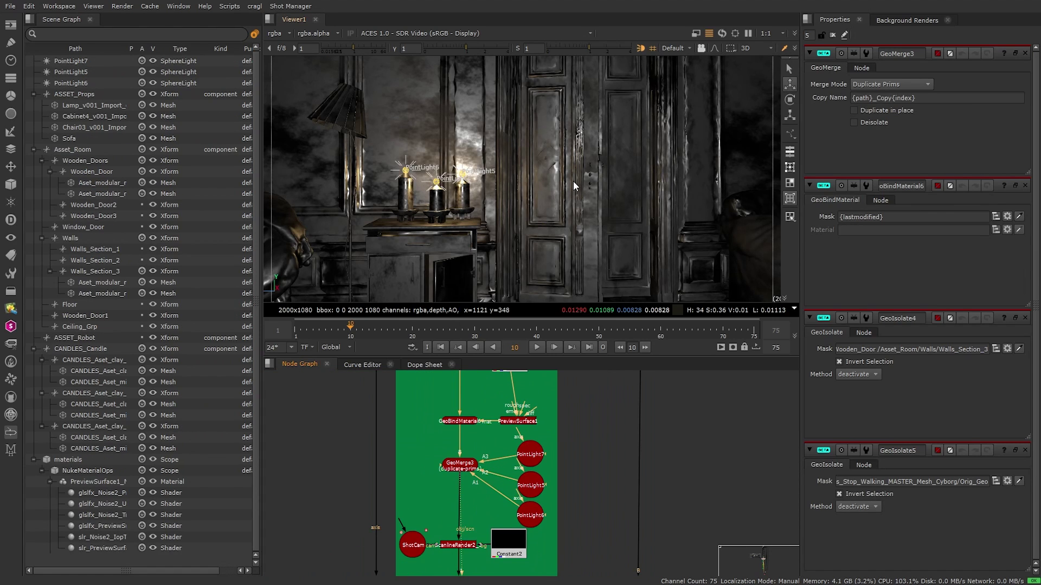
click(462, 463)
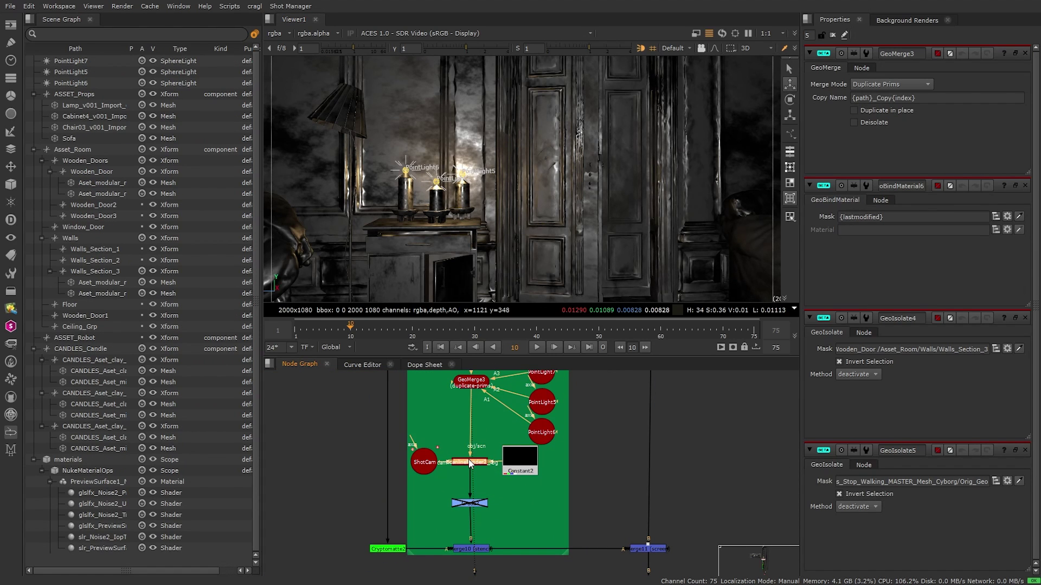
key(1)
scroll(449, 201, down, 6)
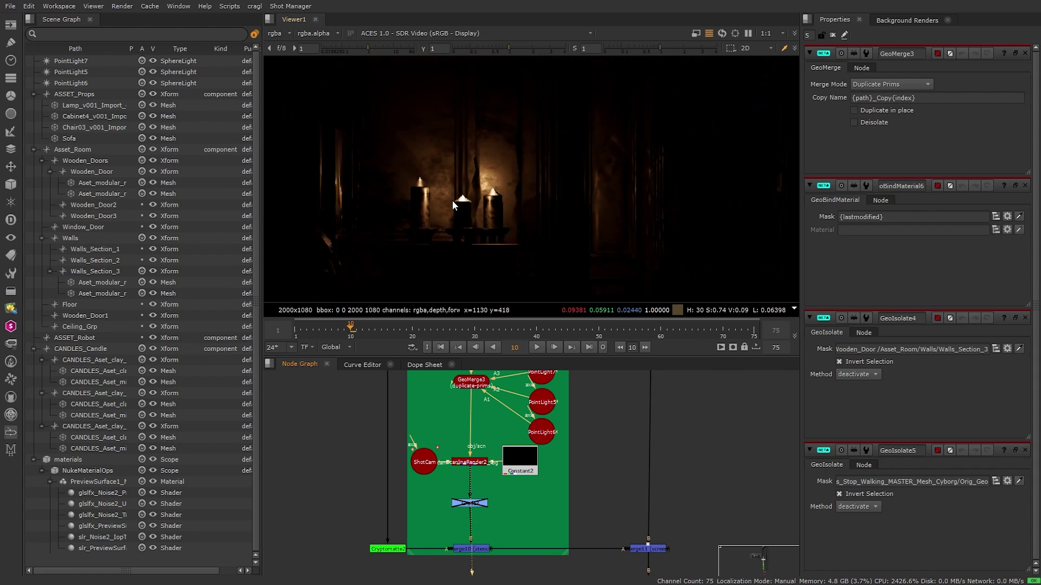
middle_drag(453, 202, 526, 190)
scroll(526, 191, up, 1)
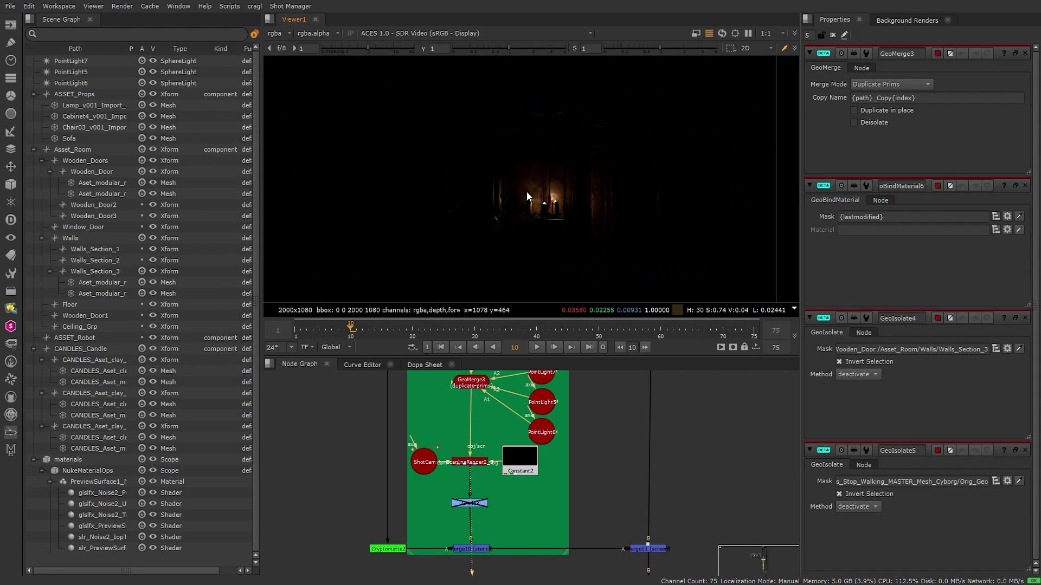
- View the screen merge that adds the candlelight to the robot shot, just outside the Additional Lights group
middle_drag(610, 536, 509, 443)
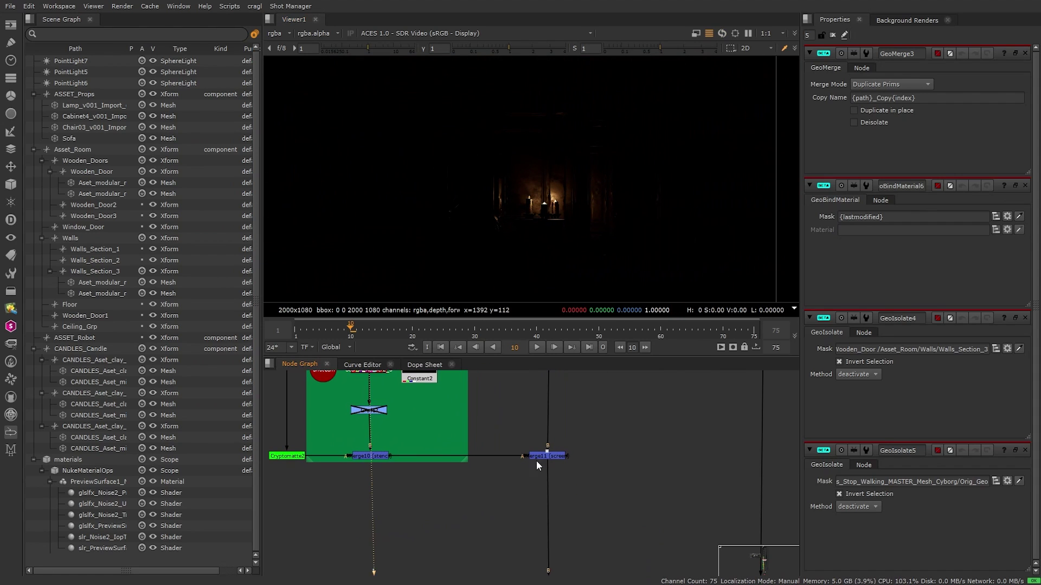
click(544, 458)
key(1)
click(510, 444)
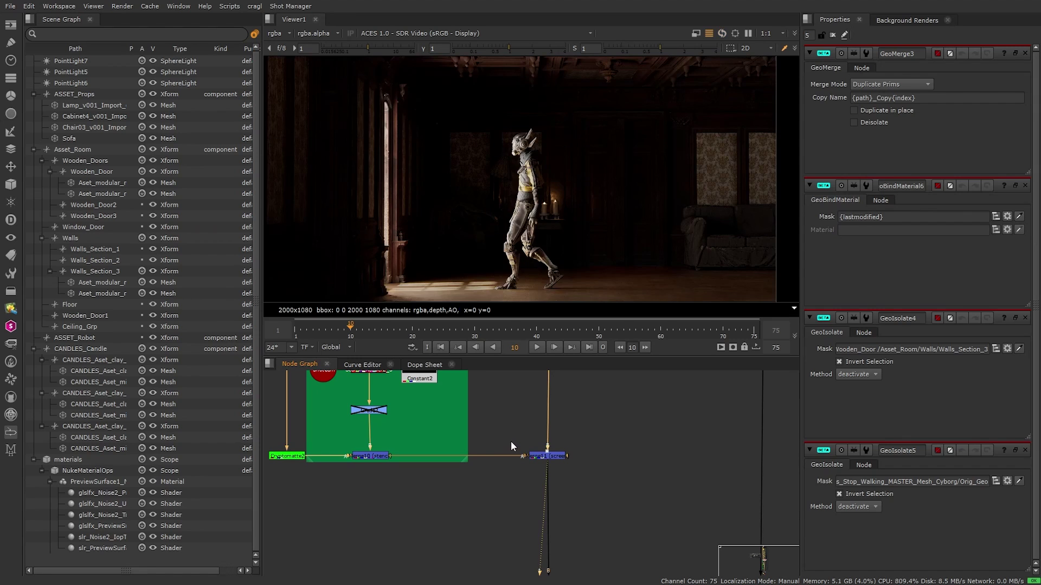
- Locate the Wall Projection node group and examine the composite around the sofa and wallpaper
middle_drag(512, 442, 536, 402)
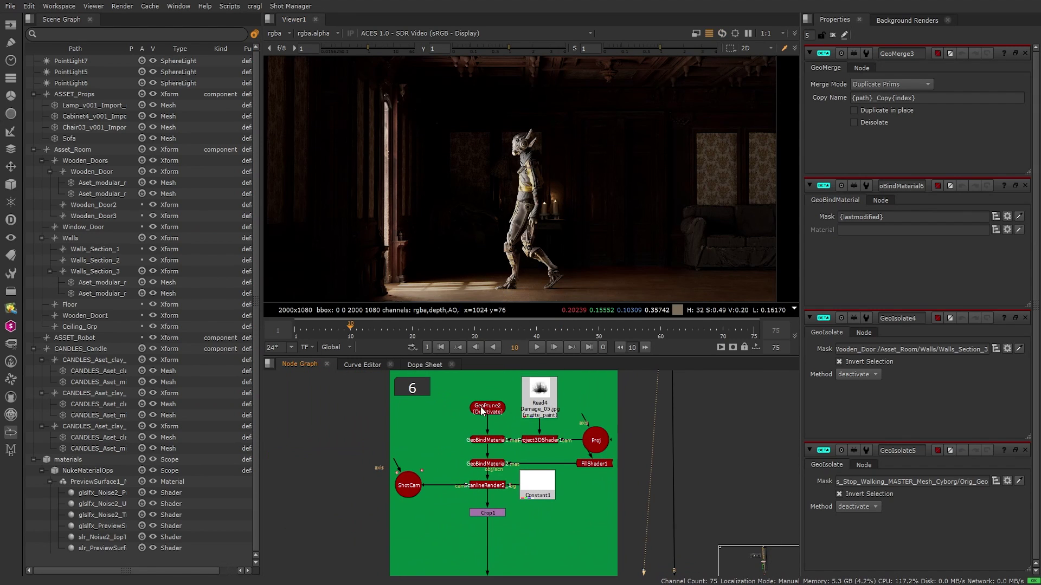
scroll(733, 242, up, 5)
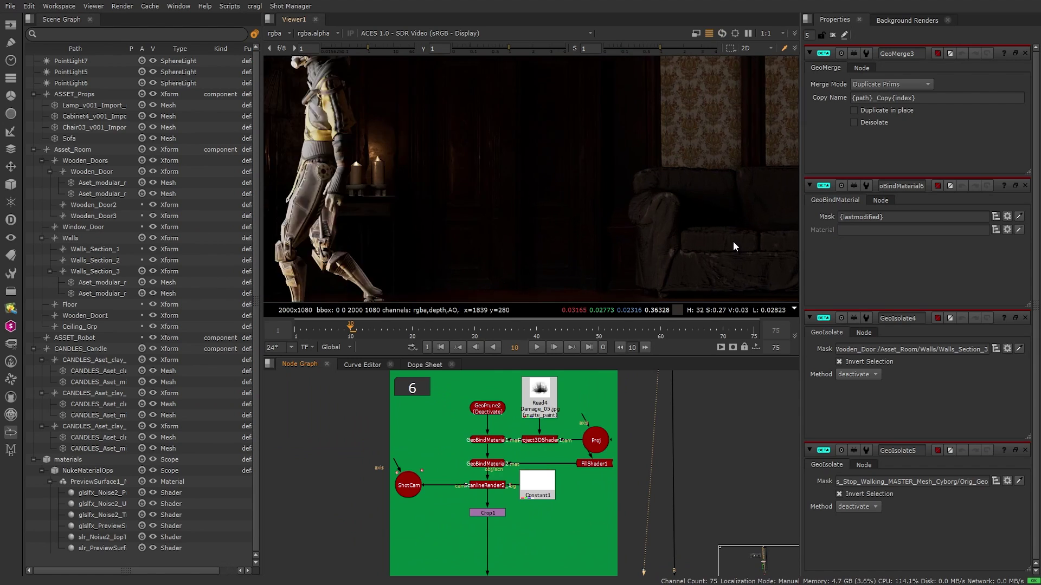
scroll(493, 426, up, 2)
middle_drag(656, 263, 500, 259)
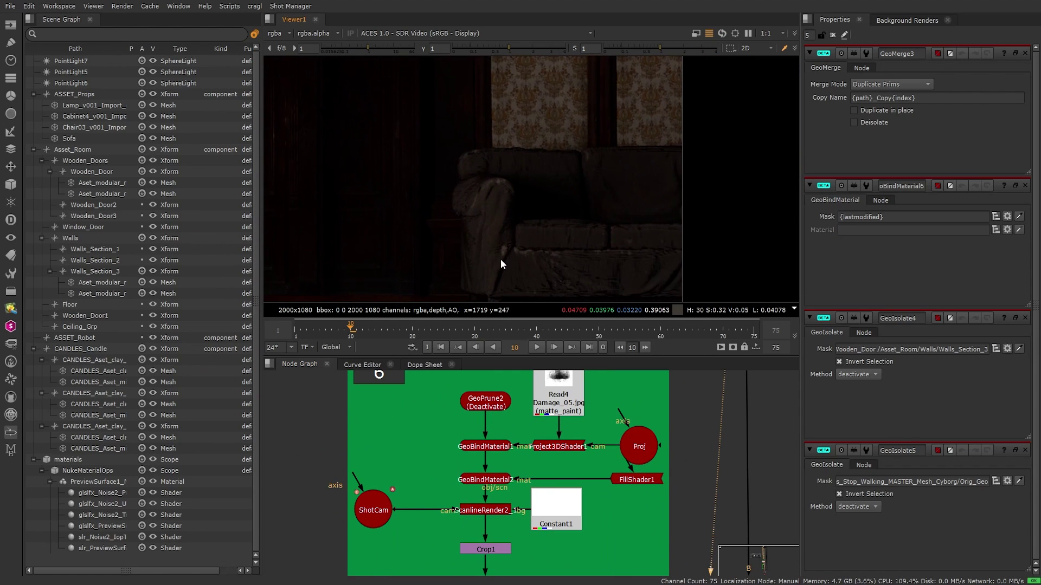
scroll(571, 229, down, 3)
scroll(570, 230, down, 2)
middle_drag(447, 220, 623, 213)
- Open GeoPrune2, view its pruned room geometry and close all other node properties
double_click(501, 402)
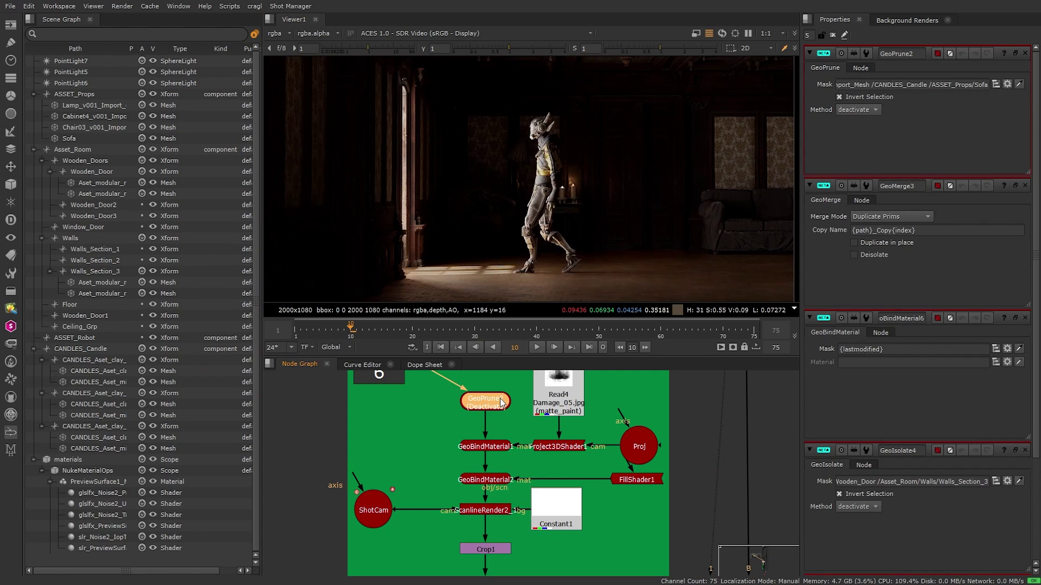
key(1)
scroll(595, 234, down, 5)
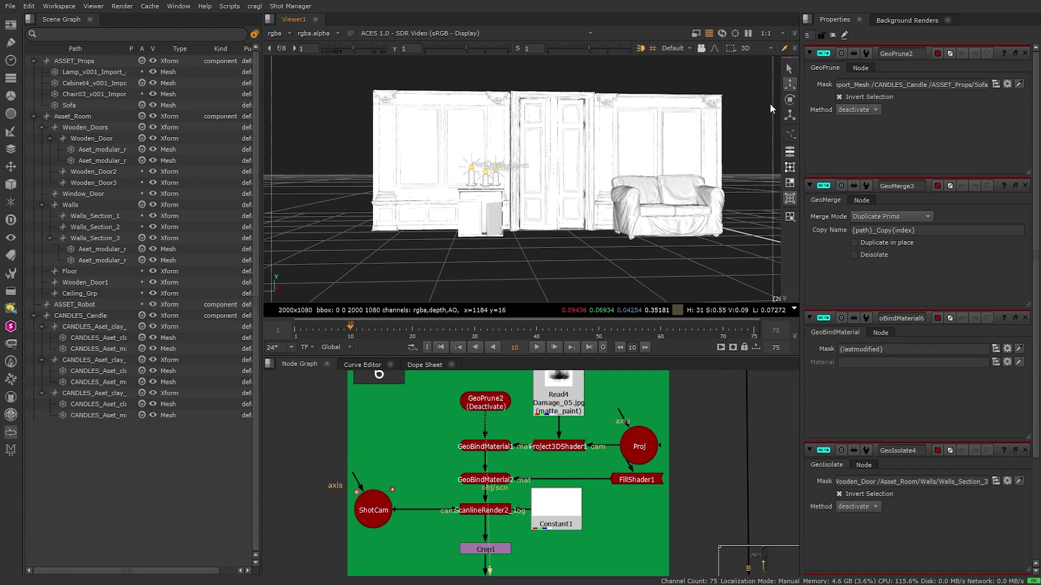
ctrl+click(1025, 54)
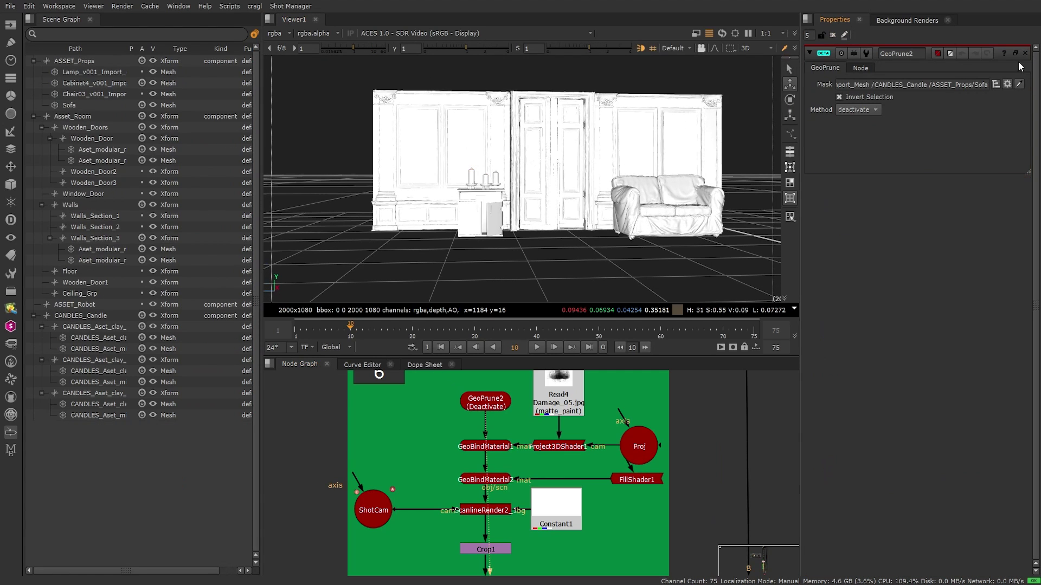
- View GeoBindMaterial1 to check the projected Damage_05.jpg material on the room geometry
click(484, 448)
key(1)
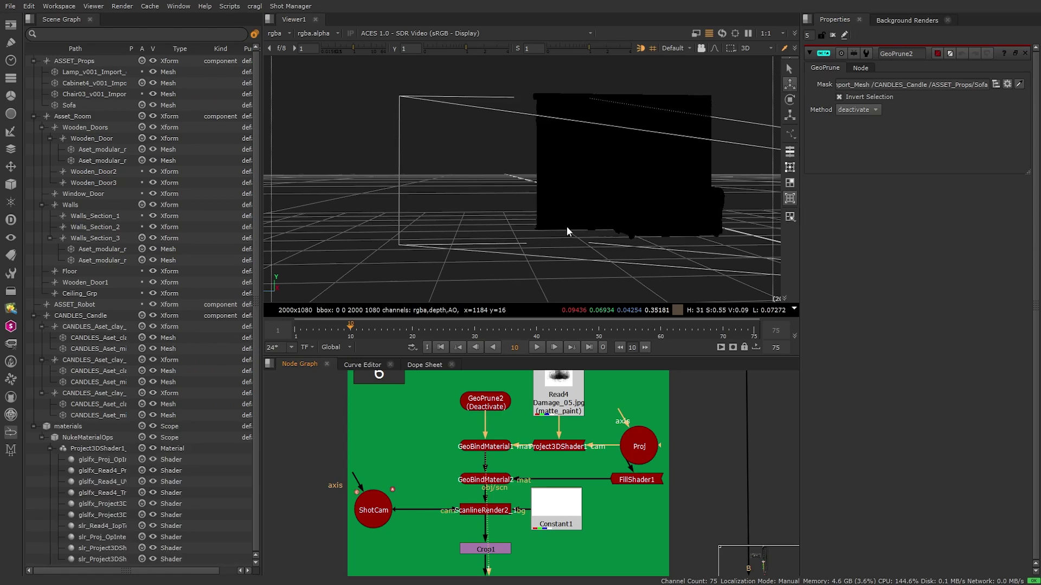
- Examine the projected damage on the room geometry in 3D and view its render through the ShotCam at the ScanlineRender2 node
ctrl+drag(568, 231, 644, 217)
ctrl+drag(644, 217, 639, 216)
middle_drag(484, 510, 499, 424)
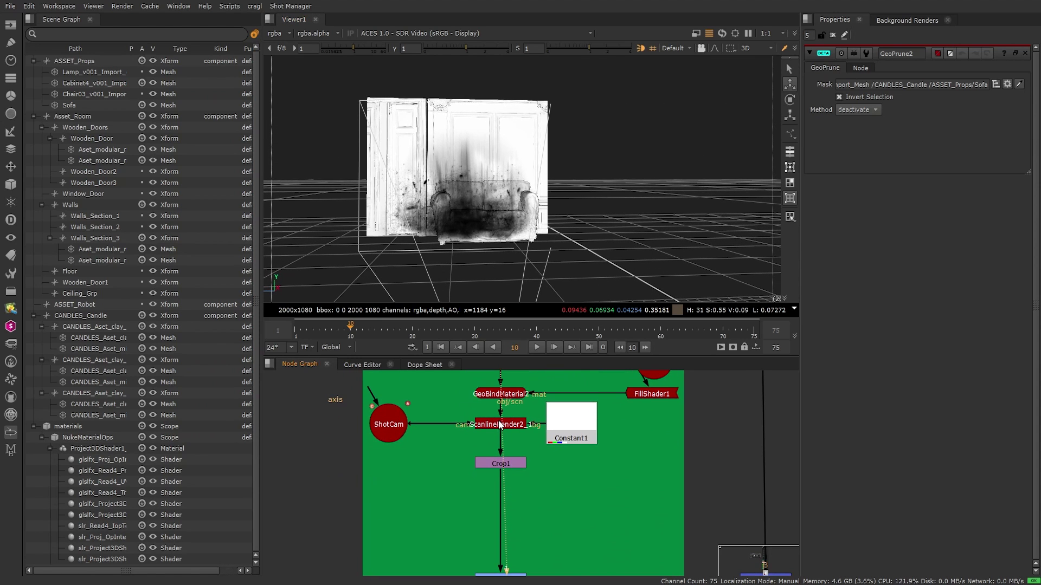
click(499, 425)
key(1)
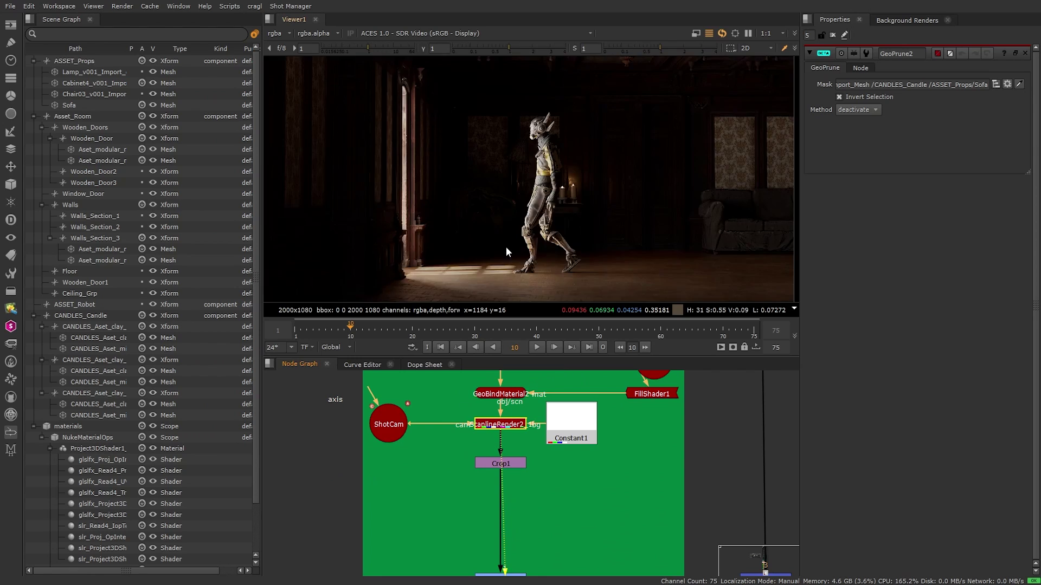
scroll(572, 525, down, 3)
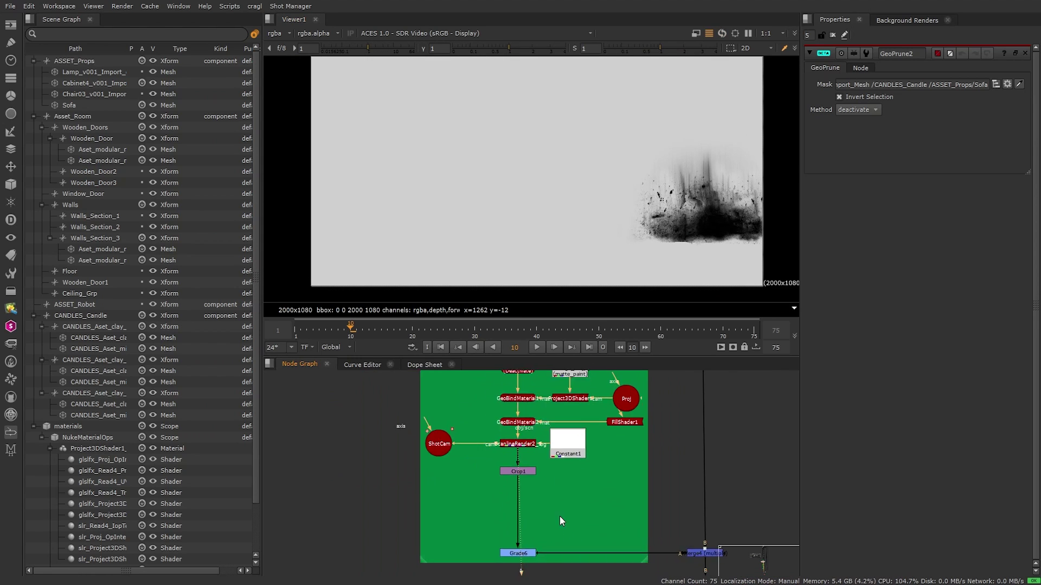
- View the premultiplied Candle+Flame.mp4 footage in the Candle_Flames group and close all node properties
scroll(560, 516, up, 3)
middle_drag(559, 516, 515, 325)
scroll(491, 477, up, 3)
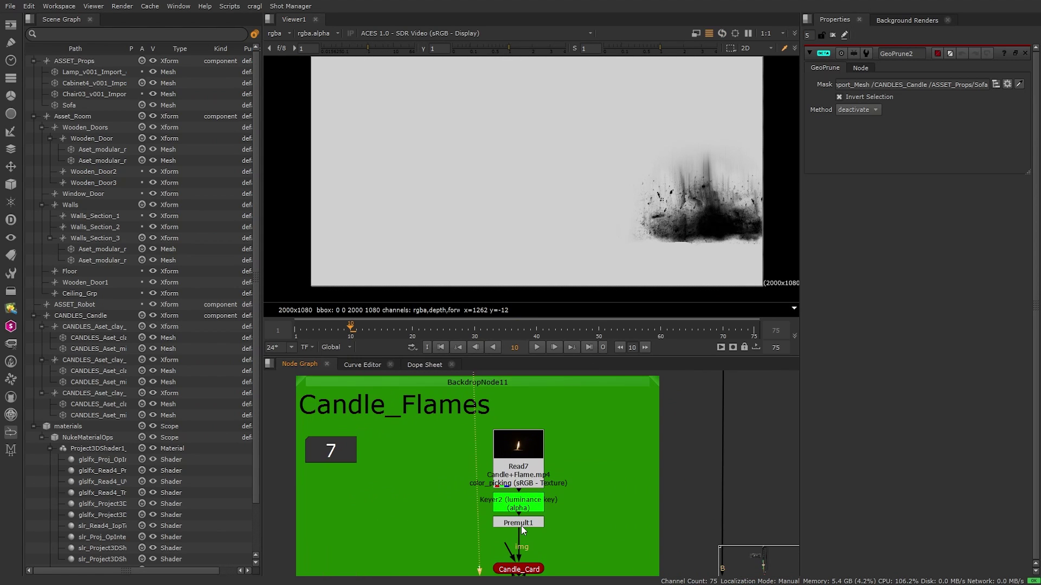
click(521, 524)
key(1)
click(833, 35)
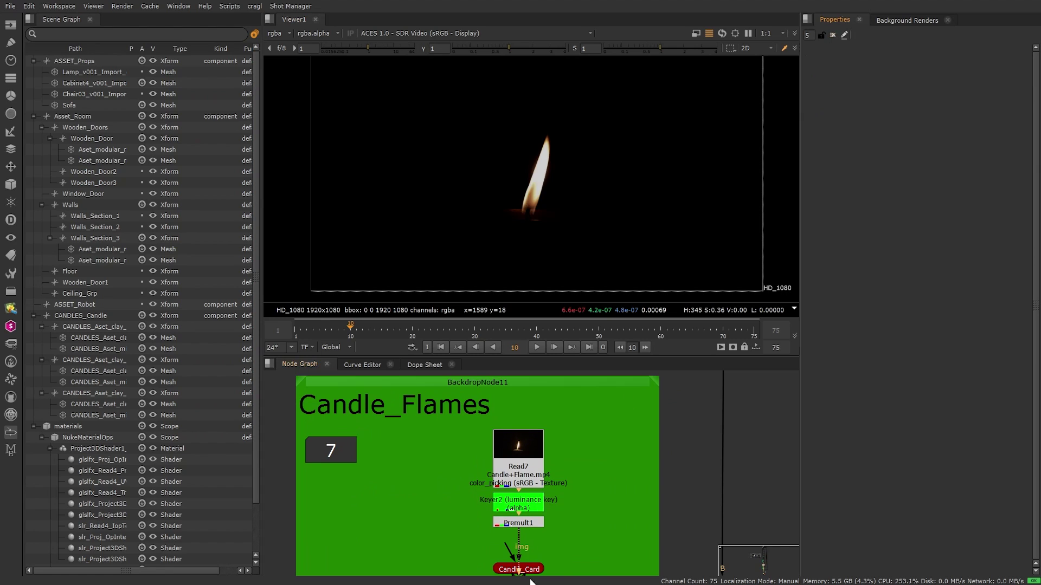
- View the Candle_Card geometry and its two transformed versions, GeoTransform3 and GeoTransform4
middle_drag(550, 524, 562, 374)
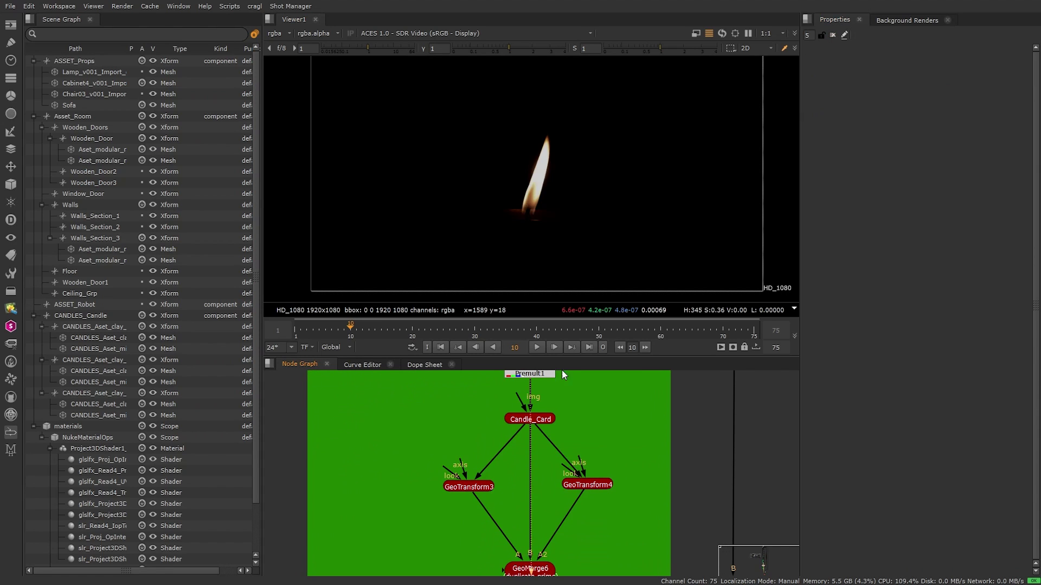
click(541, 421)
key(1)
click(477, 488)
key(v)
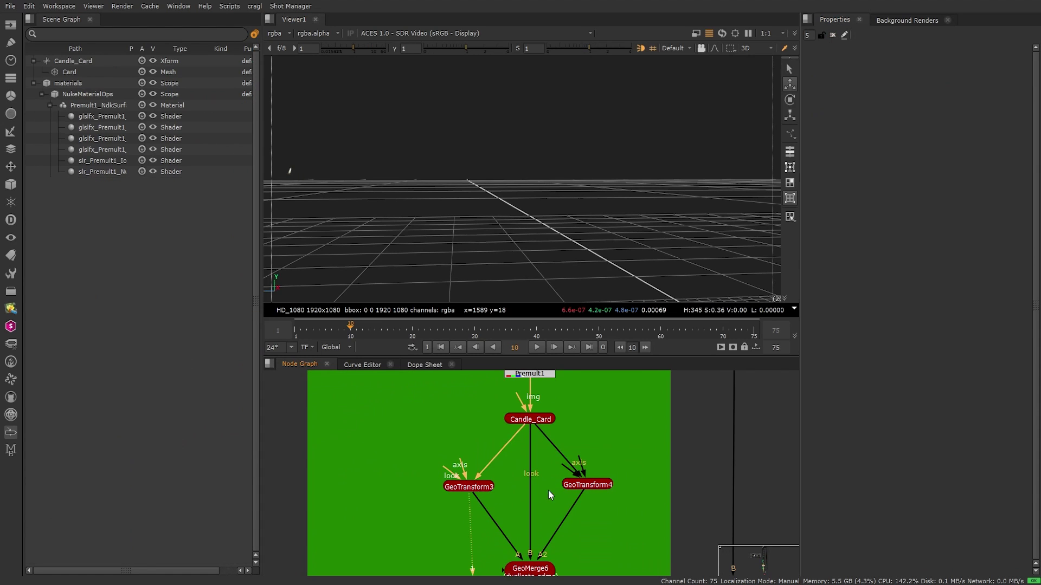
click(594, 484)
key(1)
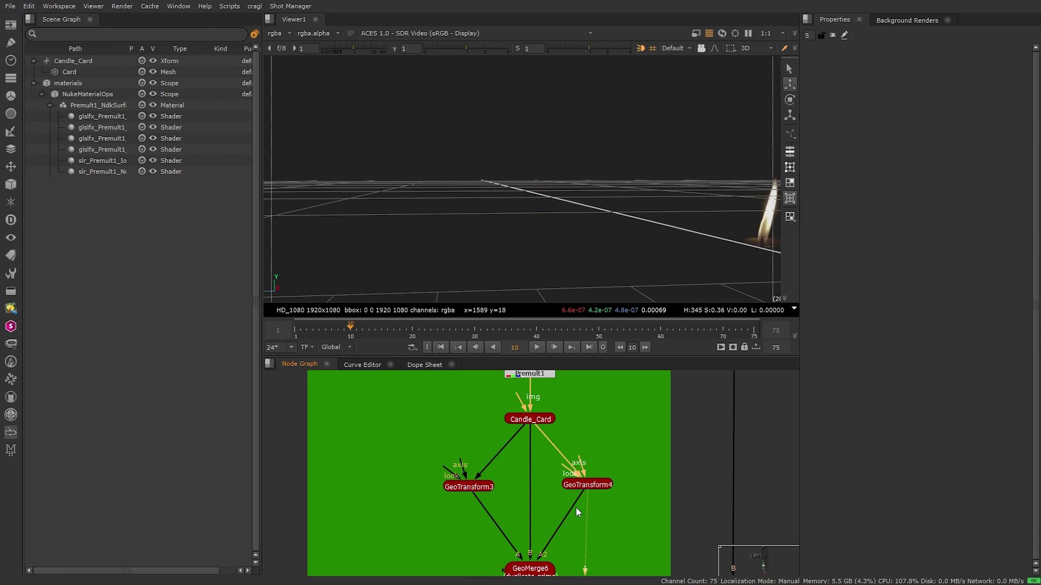
- View GeoMerge5 and frame the candles with their flame cards in the 3D scene
middle_drag(576, 507, 547, 341)
click(501, 442)
key(1)
middle_drag(584, 181, 445, 136)
scroll(515, 167, down, 6)
ctrl+drag(496, 200, 450, 192)
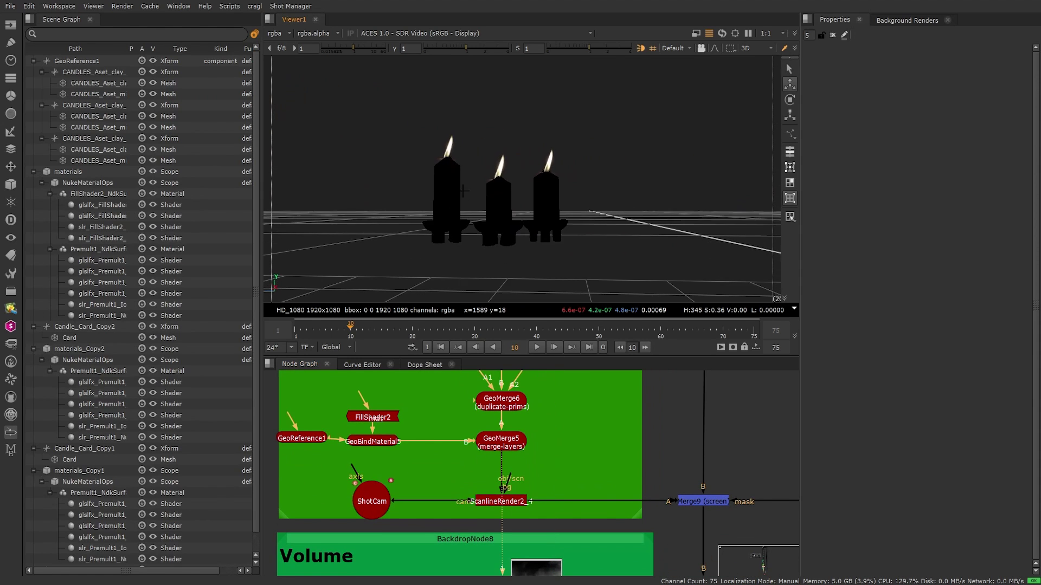
- View the flames-only render from the Candle_Flames group's ScanlineRender2 node in 2D
middle_drag(589, 484, 540, 420)
click(461, 435)
key(1)
key(Tab)
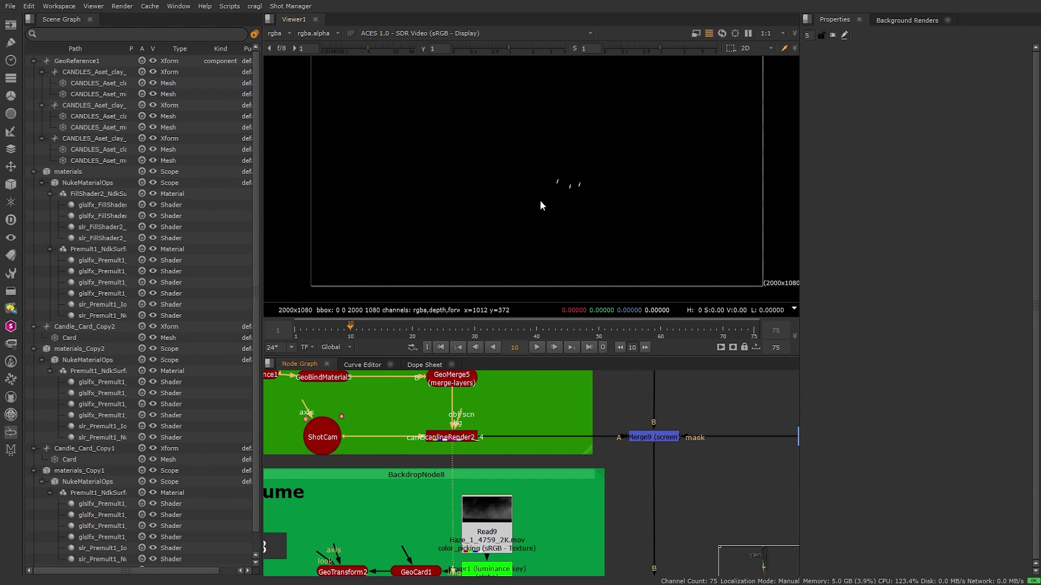
- View the screen merge Merge9, masked by the inverted Cryptomatte1, that adds the candle flames to the shot
middle_drag(698, 495, 388, 445)
click(317, 438)
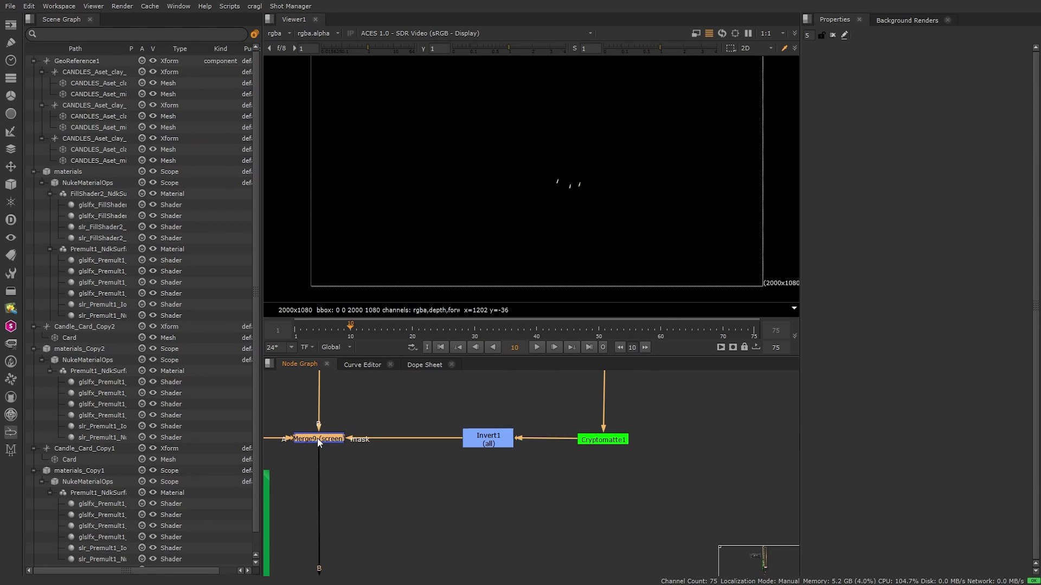
key(1)
scroll(555, 184, up, 1)
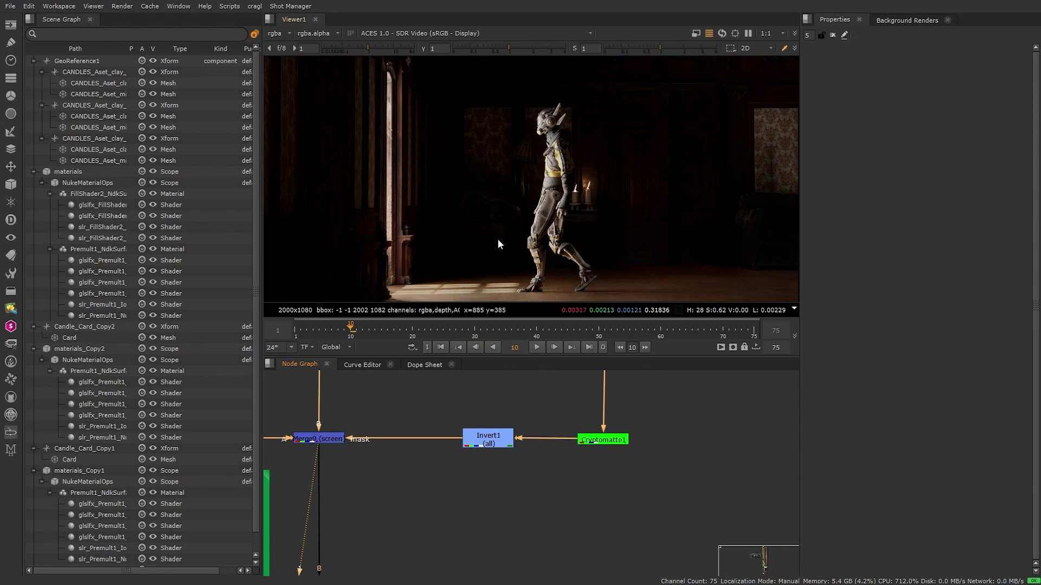
- View the haze footage in the Volume group, then open GeoCard1 and view its haze card in 3D
scroll(457, 452, down, 3)
middle_drag(413, 475, 654, 334)
middle_drag(541, 374, 522, 432)
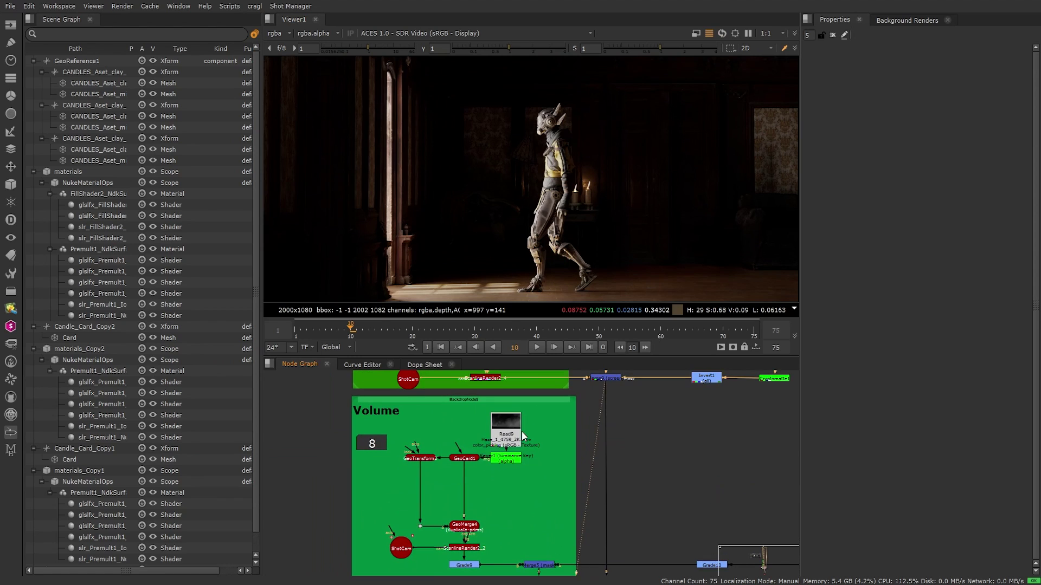
click(502, 440)
key(1)
double_click(464, 458)
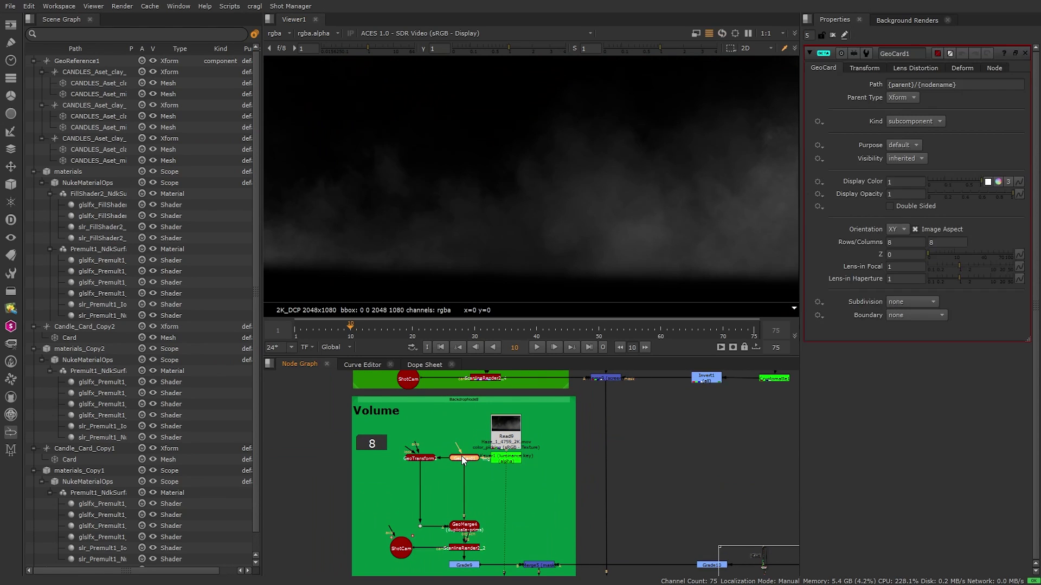
key(1)
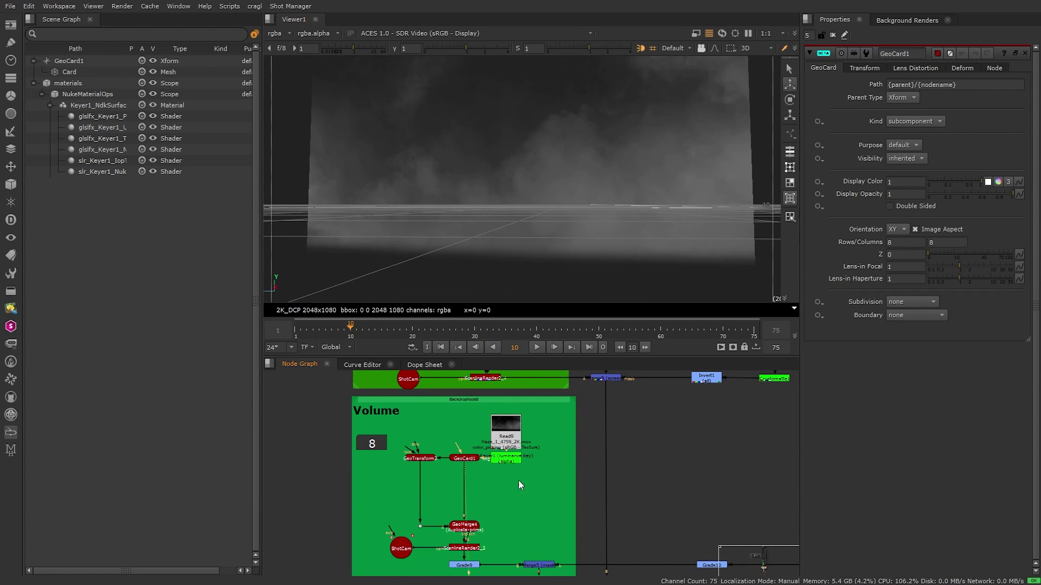
- View GeoMerge4's haze cards from a wide 3D angle and open the node's properties
click(469, 527)
key(1)
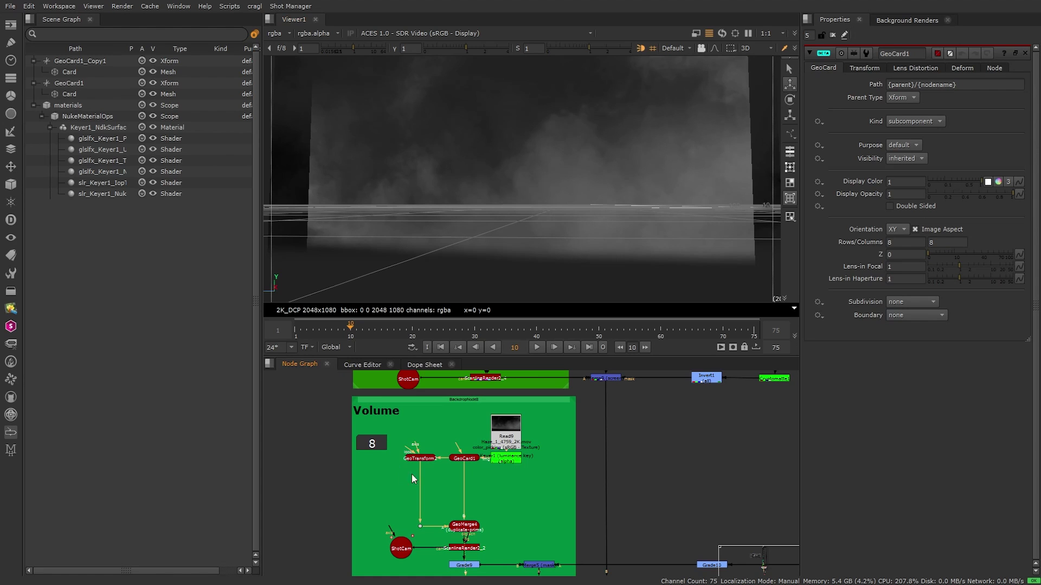
ctrl+drag(677, 190, 468, 116)
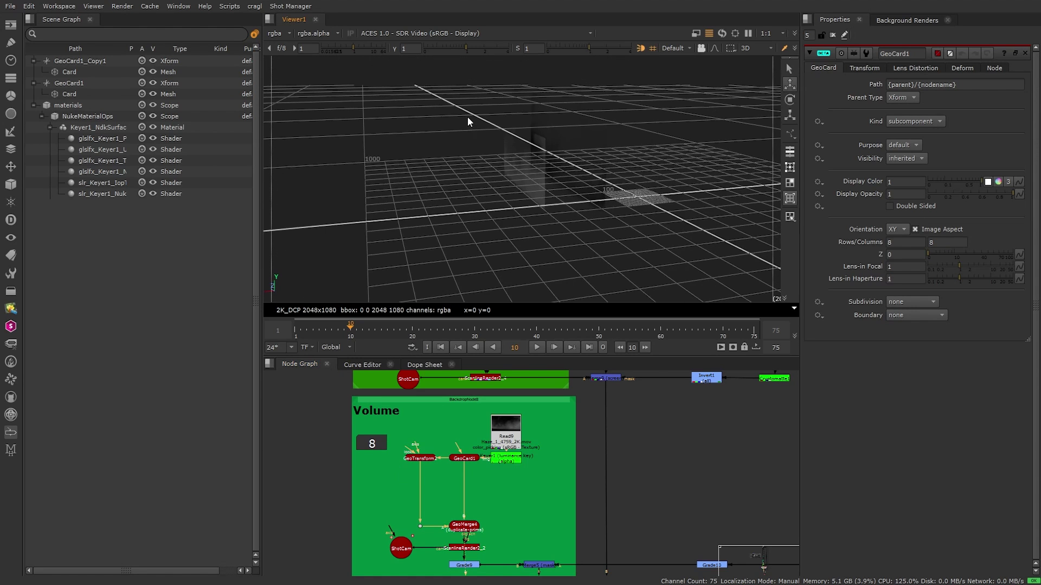
middle_drag(565, 501, 493, 440)
scroll(507, 451, up, 3)
double_click(504, 432)
- View the masked haze render at the mask merge and its combination with the emission pass at Merge8
click(493, 442)
key(1)
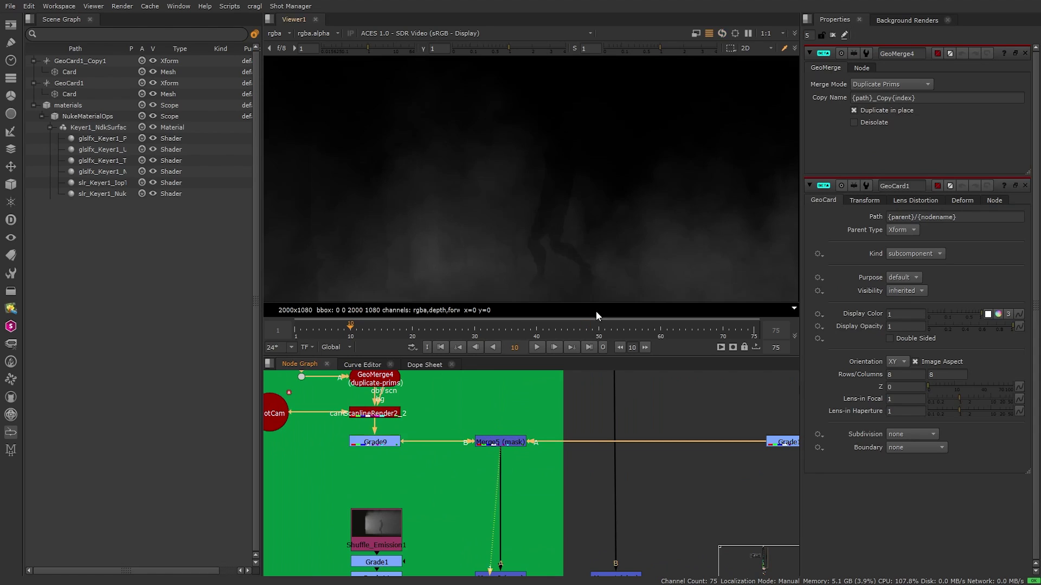
middle_drag(548, 494, 486, 466)
click(477, 453)
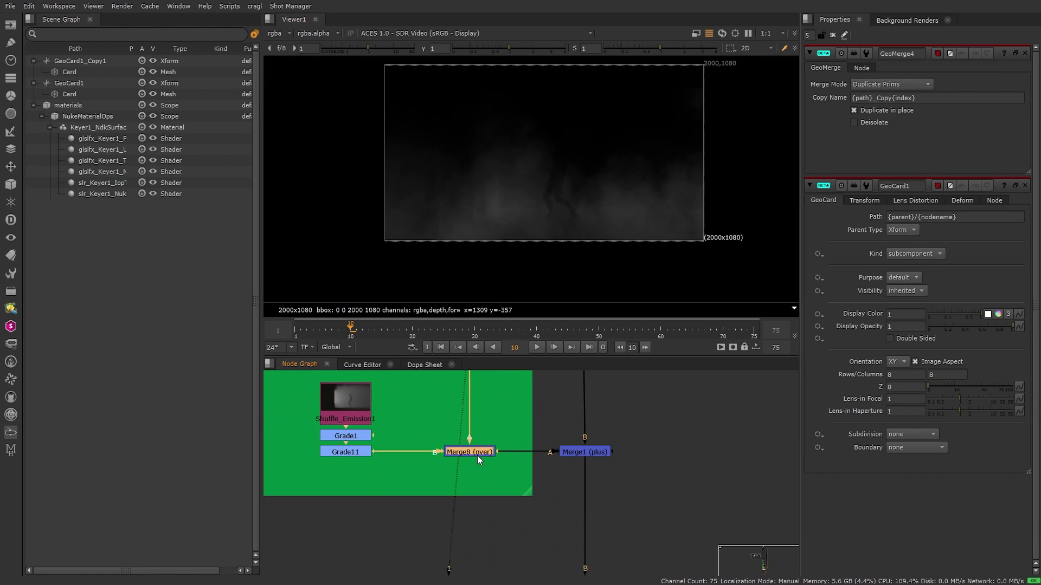
key(1)
- View the plus merge that adds the volume to the shot and the final graded result at Sharpen1
click(591, 452)
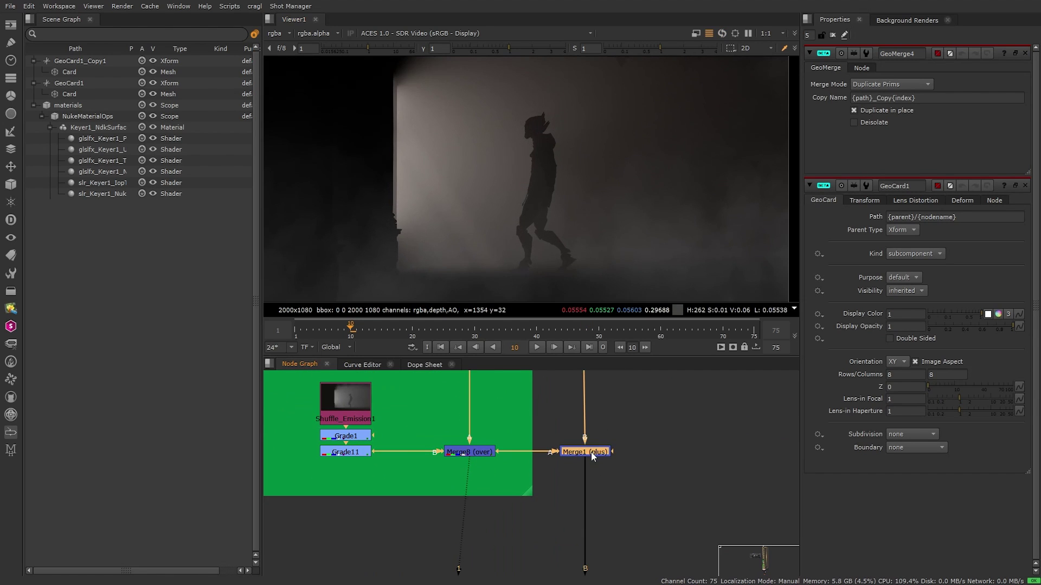
key(1)
middle_drag(590, 445, 560, 421)
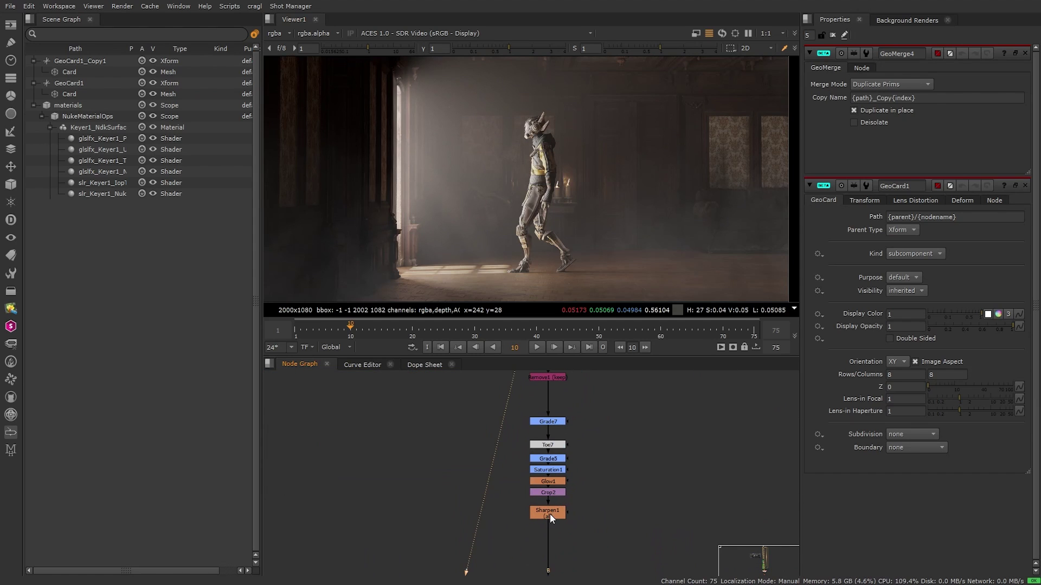
key(1)
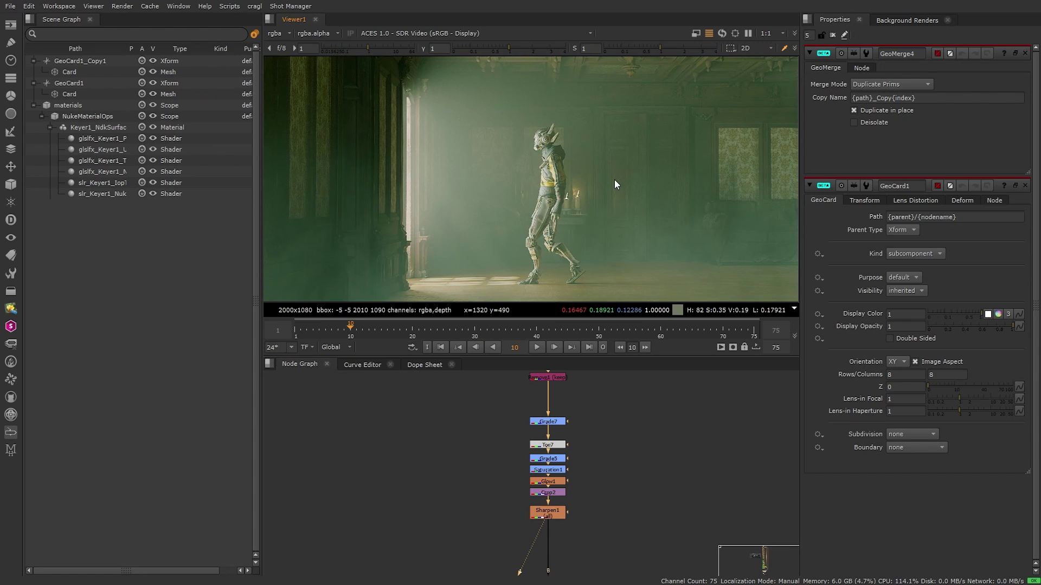
scroll(652, 499, down, 5)
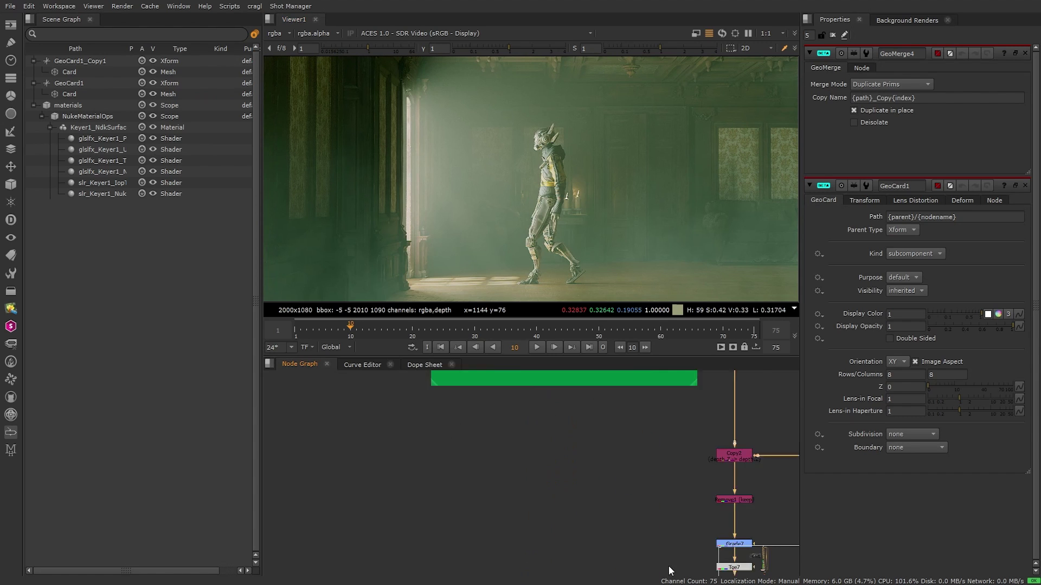
middle_drag(650, 494, 533, 519)
drag(590, 481, 558, 501)
middle_drag(561, 499, 414, 446)
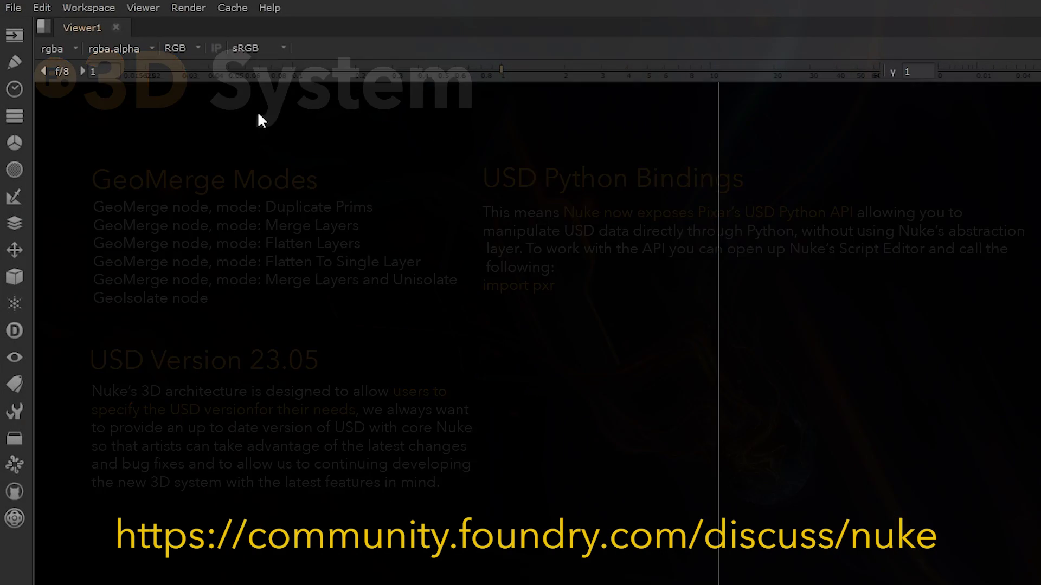
- Open the Nuke forums and browse the New Nodes and Workflows topics of the New Nuke 14.0 Beta USD 3D System
click(269, 8)
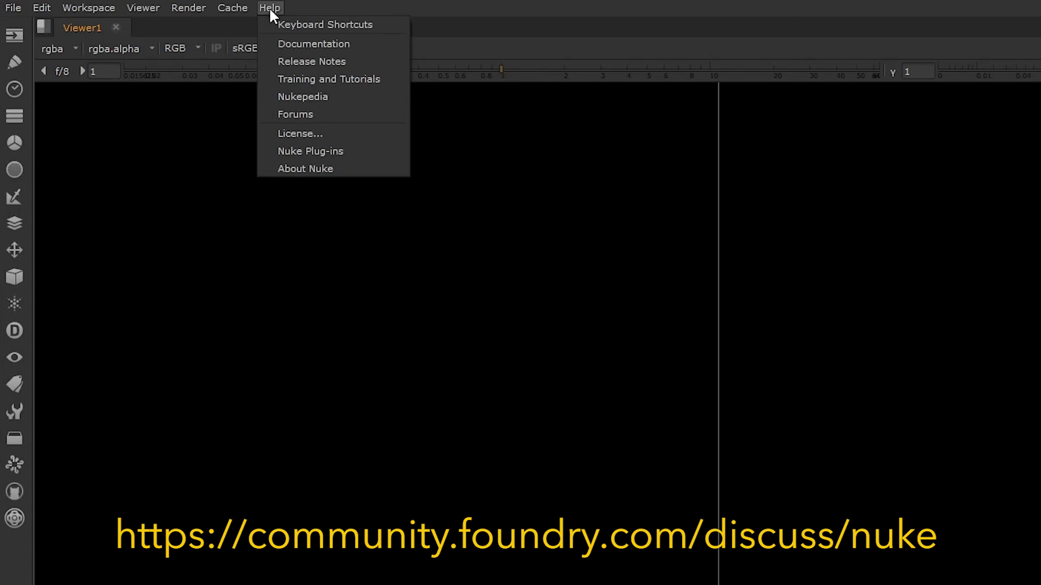
click(294, 114)
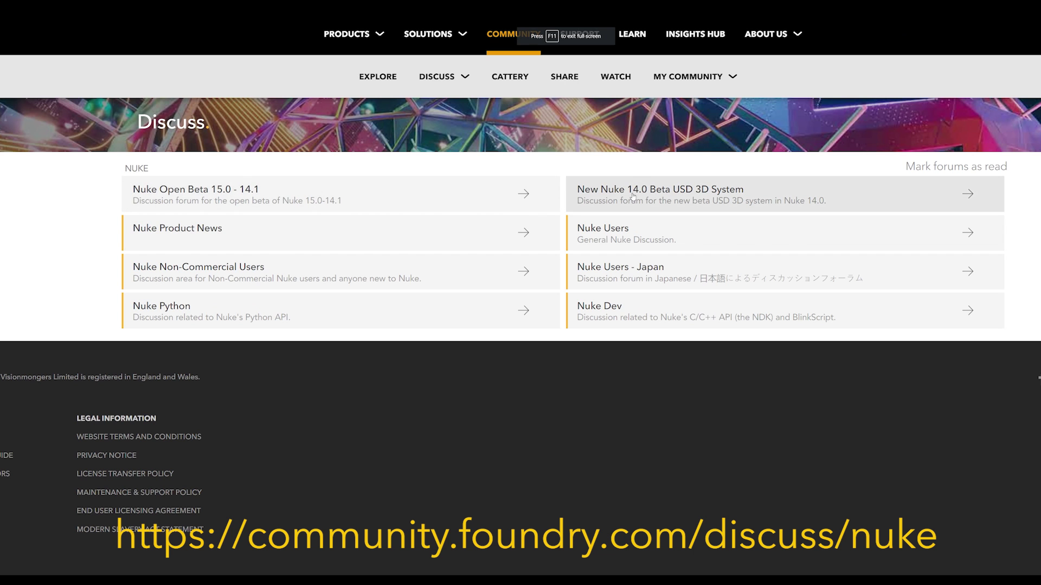
click(684, 197)
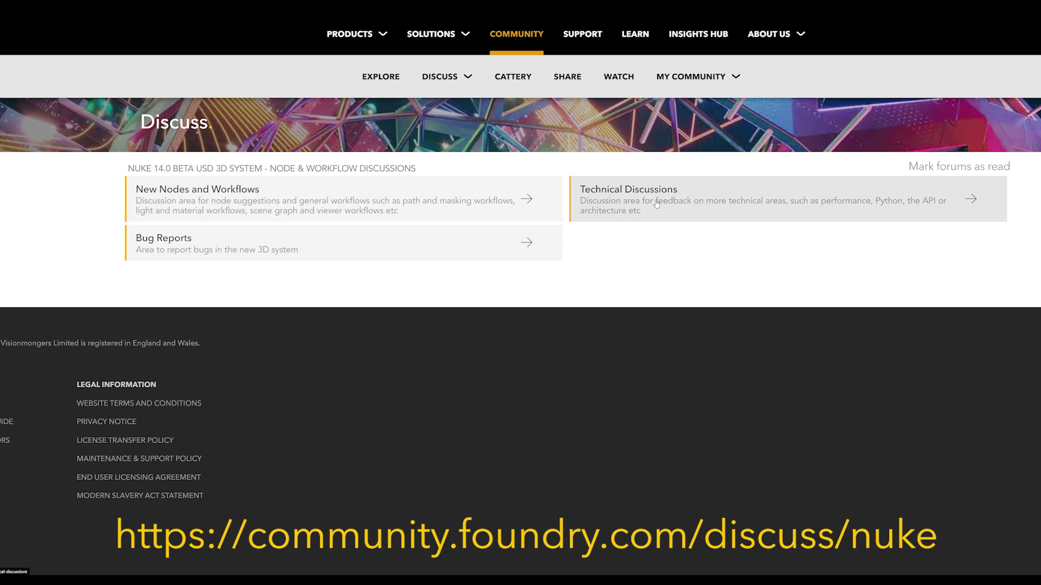
click(443, 211)
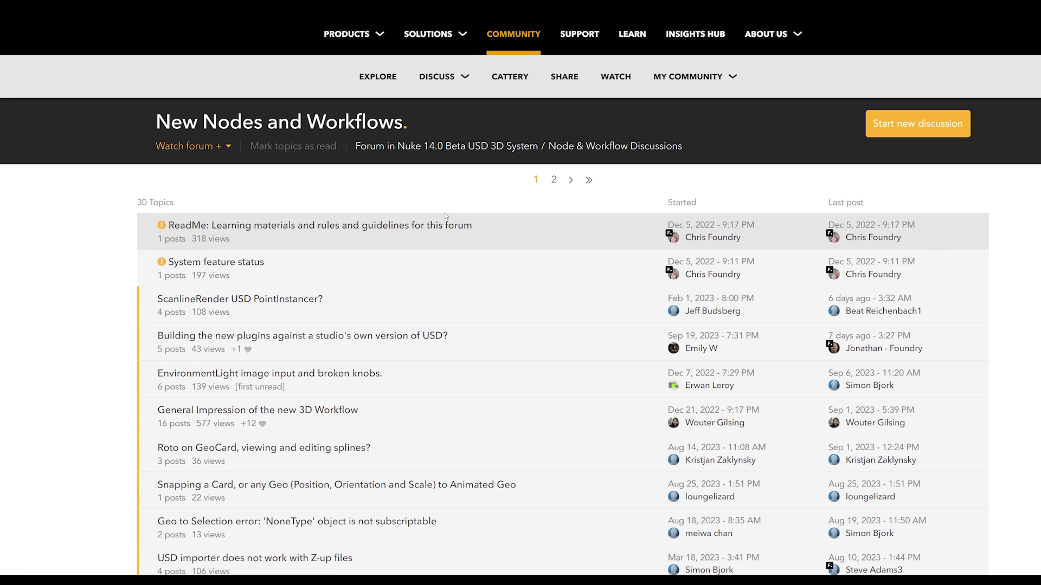
scroll(645, 347, down, 7)
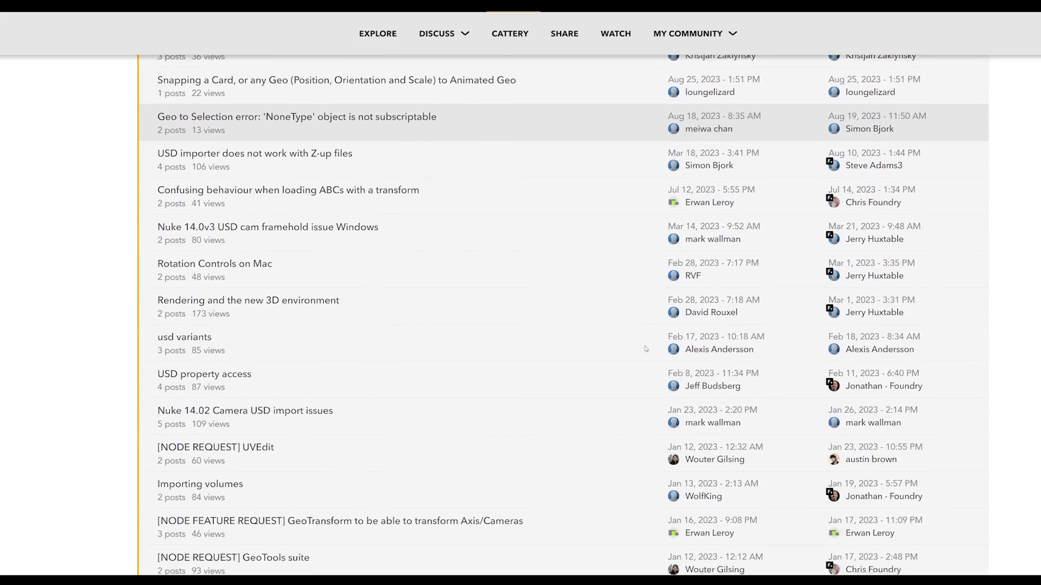
scroll(645, 349, down, 8)
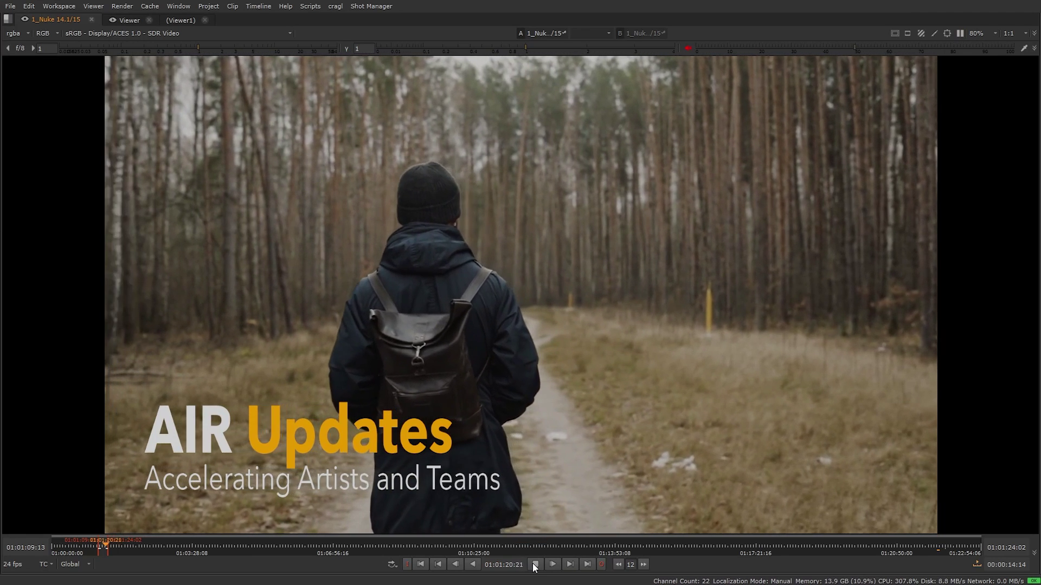
- Stop playback of the AIR Updates shot and show the annotations over its frame
key(k)
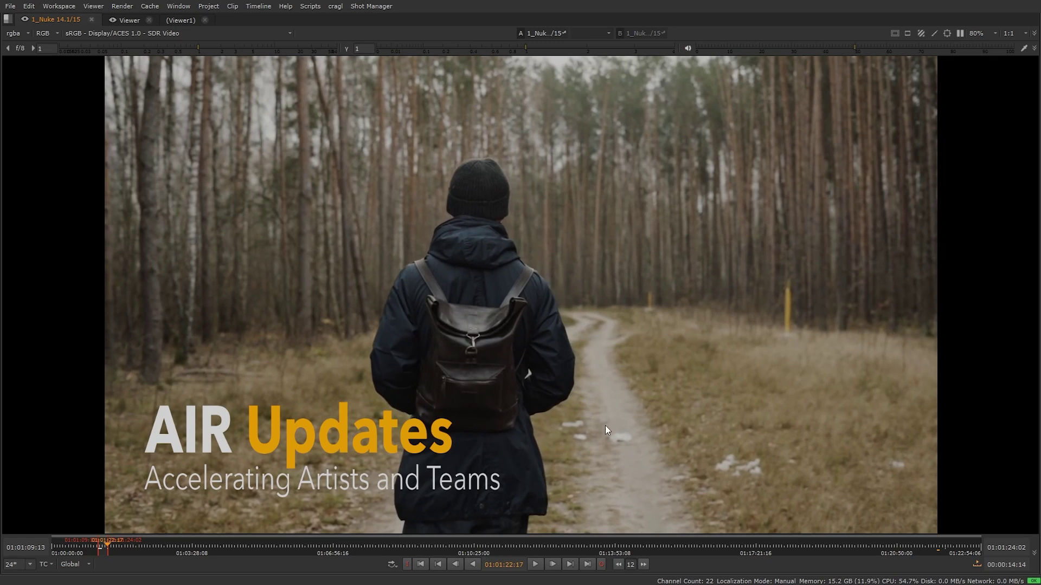
click(933, 34)
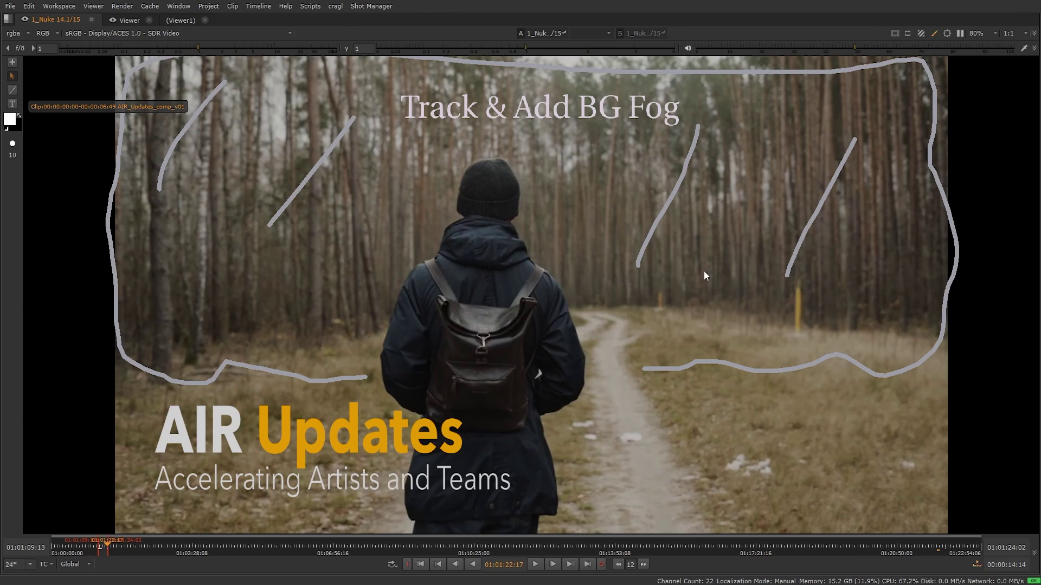
- Restore the full workspace layout and open the AIR_Updates comp clip from the timeline in the node graph
key(grave)
ctrl+scroll(507, 471, up, 3)
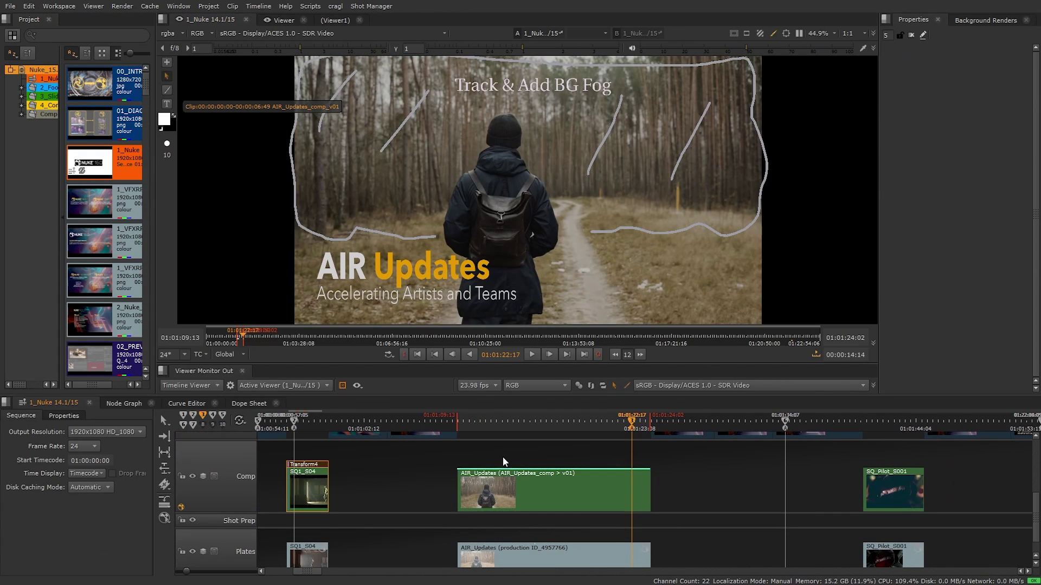
click(509, 493)
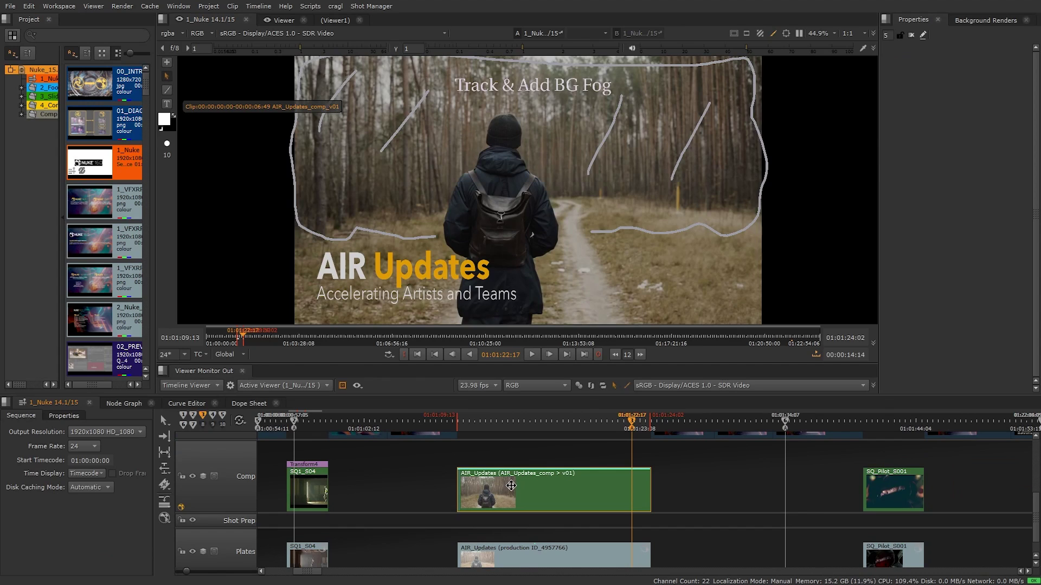
double_click(510, 486)
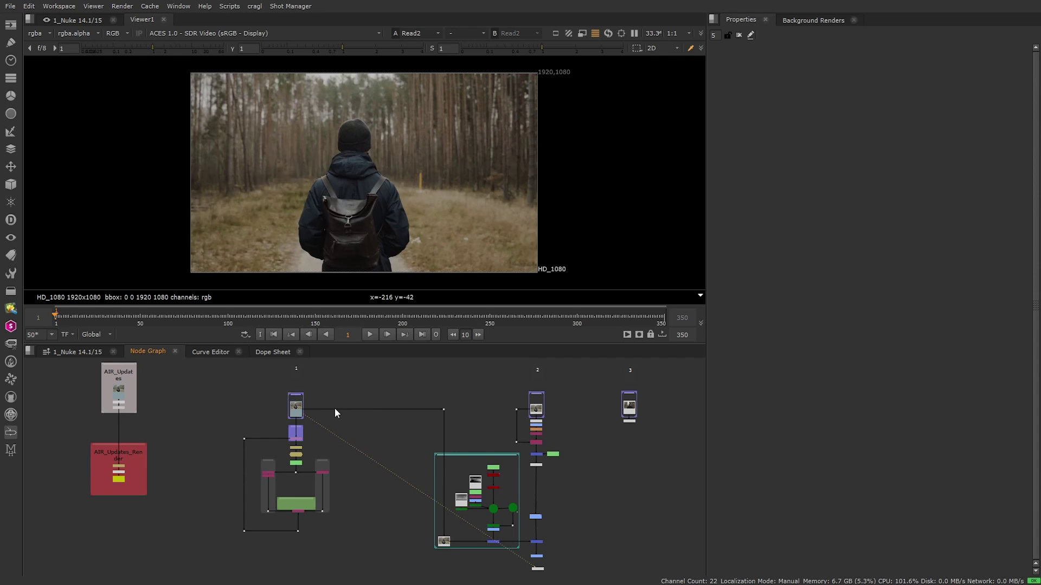
- View the cropped plate at Crop2 in the ROI backdrop and open the settings of Crop2 and FrameRange1
scroll(296, 407, up, 5)
scroll(287, 488, up, 2)
click(287, 494)
key(1)
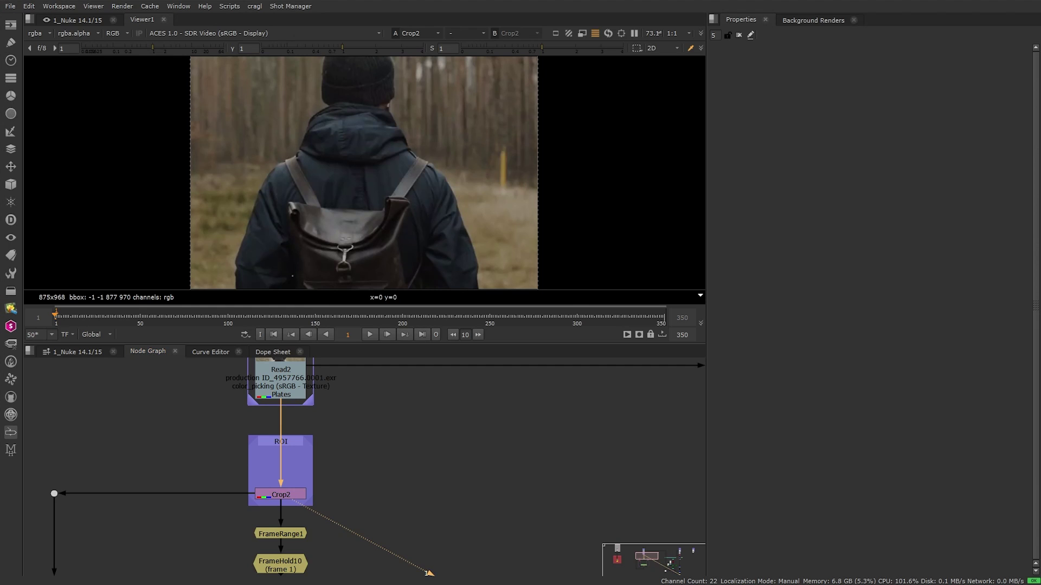
scroll(294, 535, up, 4)
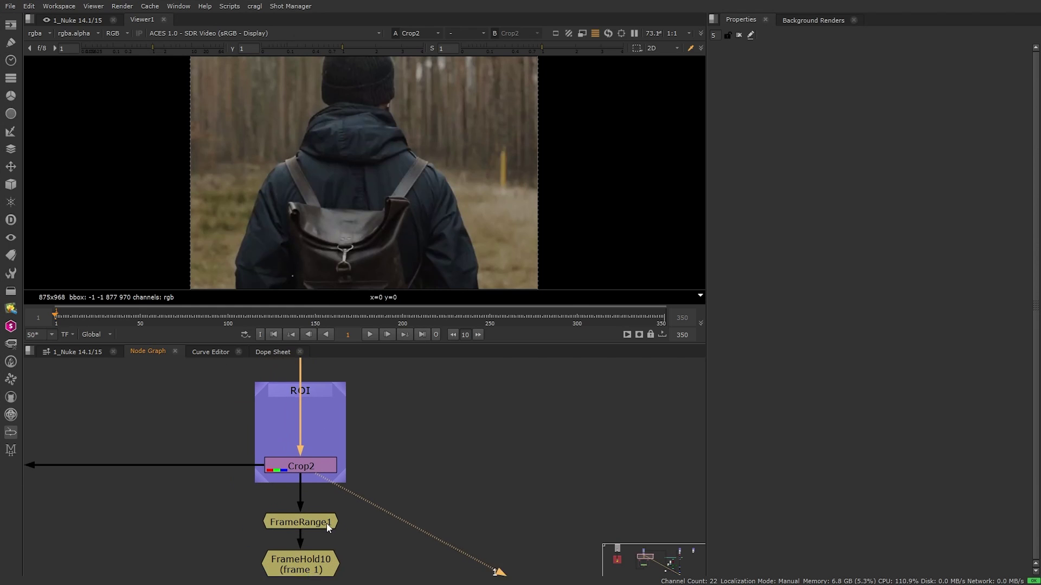
double_click(308, 464)
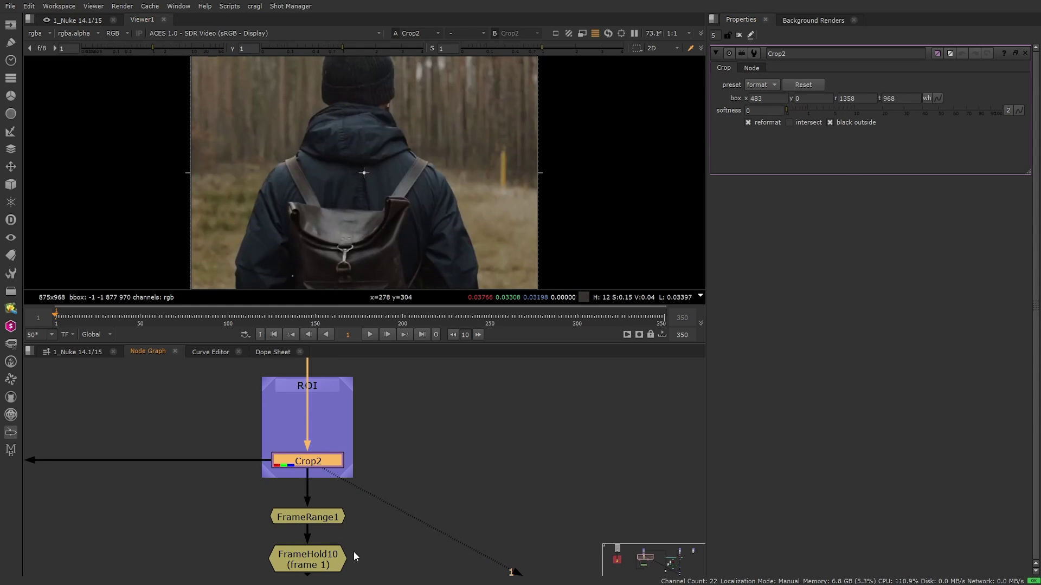
middle_drag(354, 552, 346, 420)
double_click(345, 421)
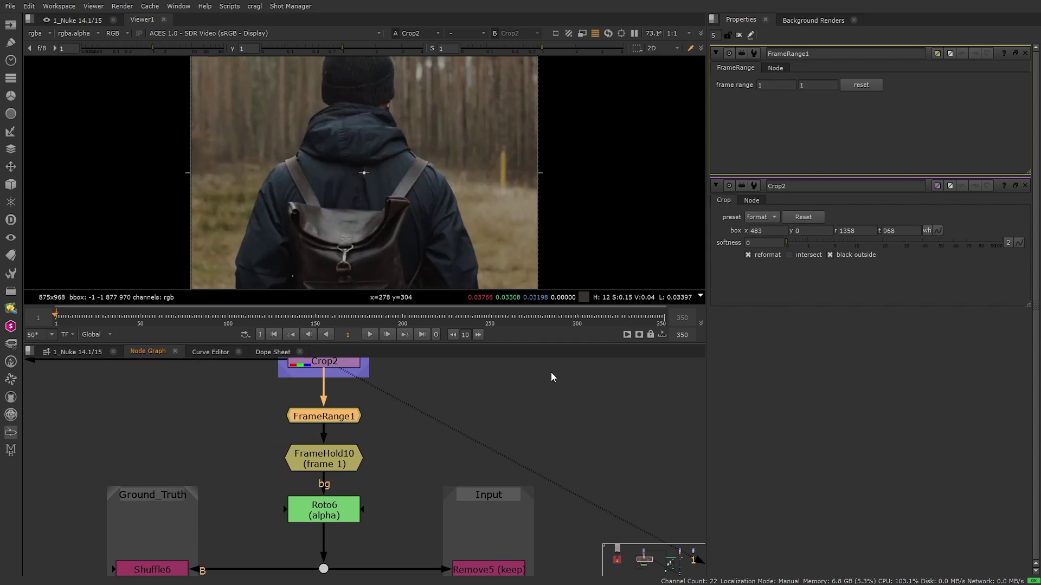
- View Roto6 with its settings and toggle the viewer between its alpha matte and the colour image
middle_drag(395, 492, 404, 438)
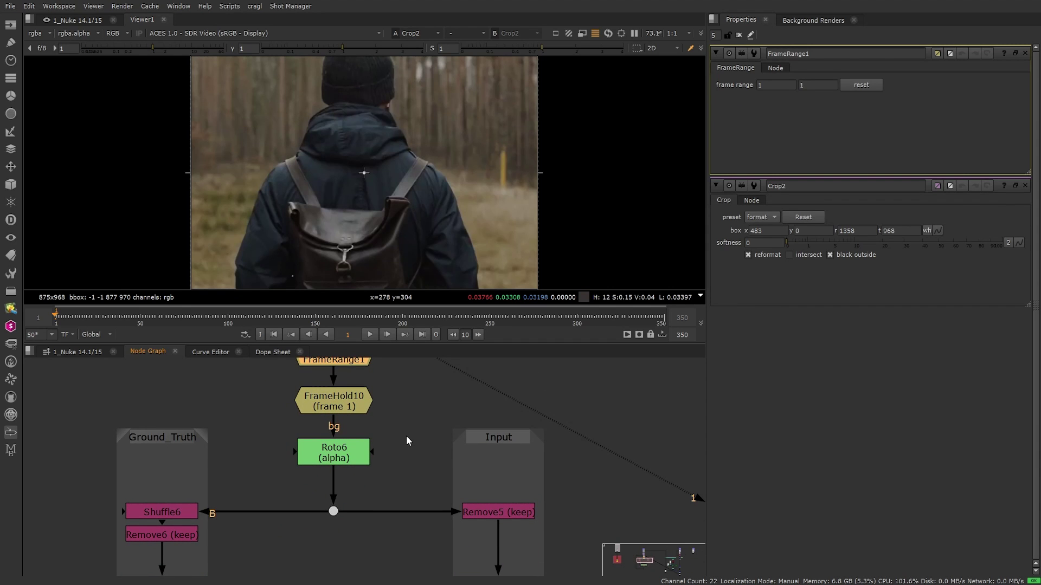
double_click(340, 448)
key(1)
key(a)
key(a)
key(a)
key(a)
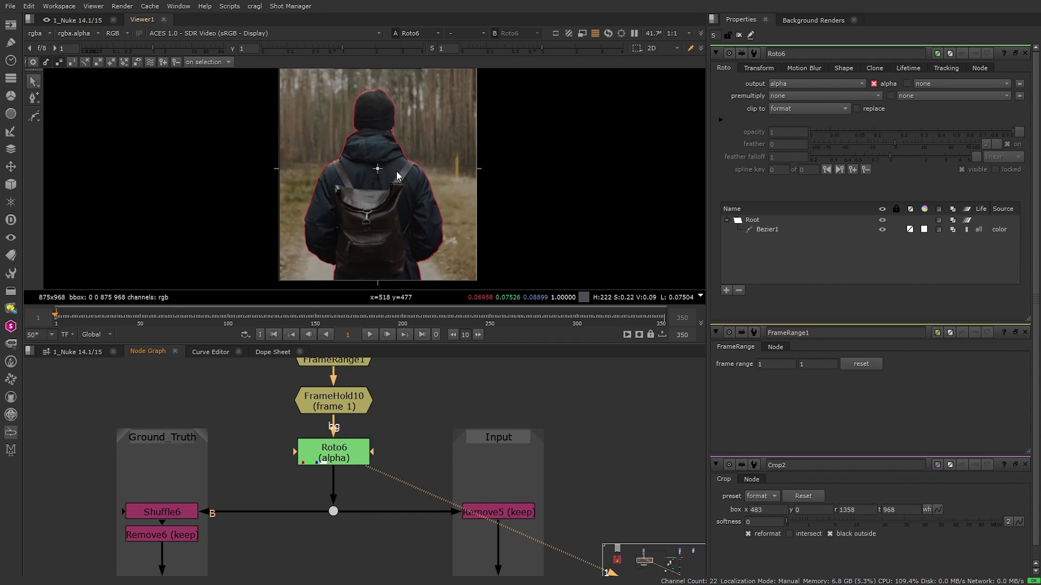
middle_drag(425, 524, 418, 450)
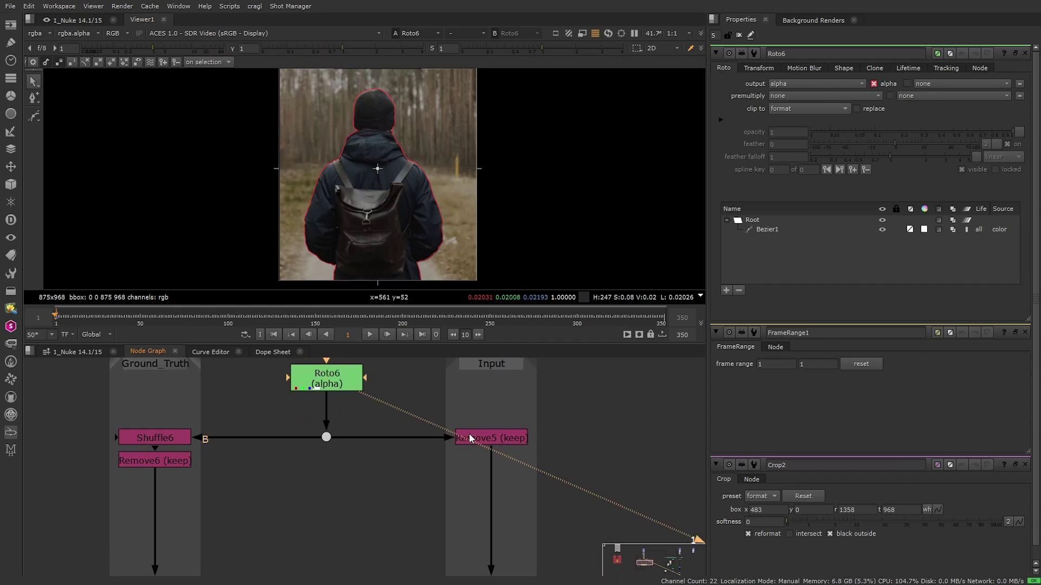
- Close all open node properties and examine how the GroundTruth, Input and Preview connections feed CopyCat1
click(739, 35)
middle_drag(375, 535, 386, 412)
scroll(388, 408, up, 3)
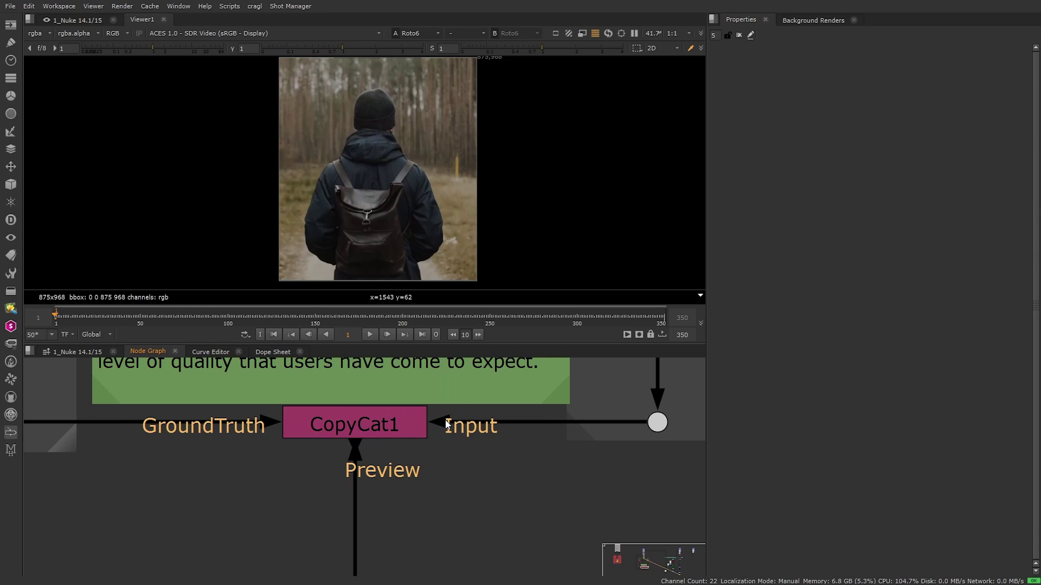
scroll(446, 425, down, 2)
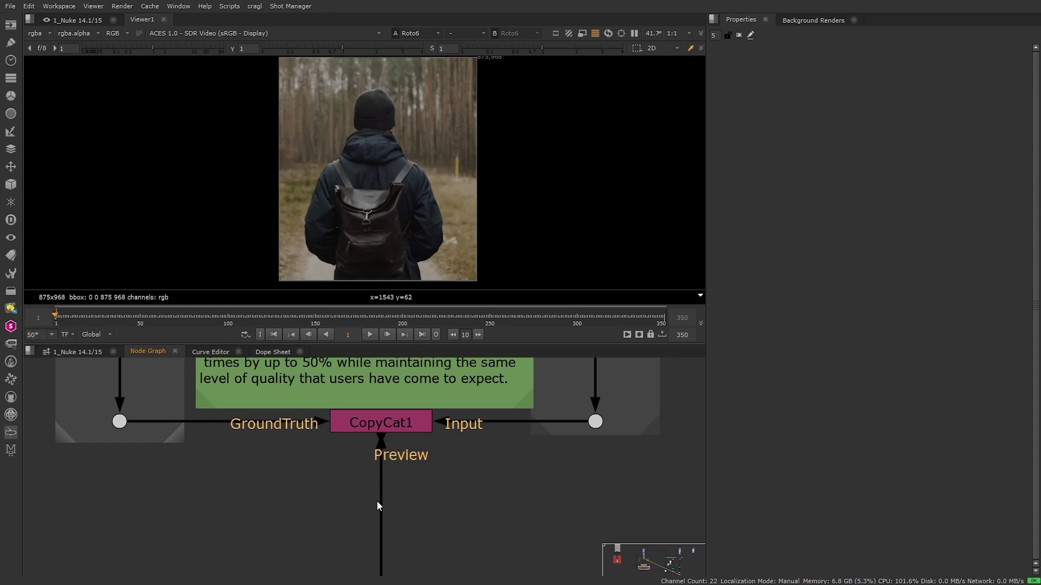
scroll(395, 401, down, 2)
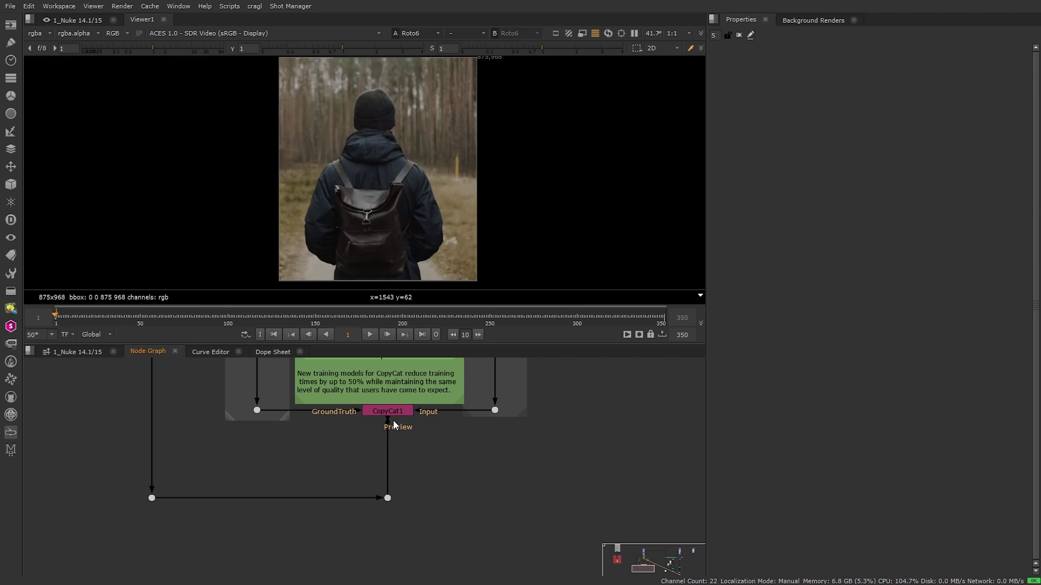
middle_drag(398, 378, 364, 550)
scroll(375, 444, up, 3)
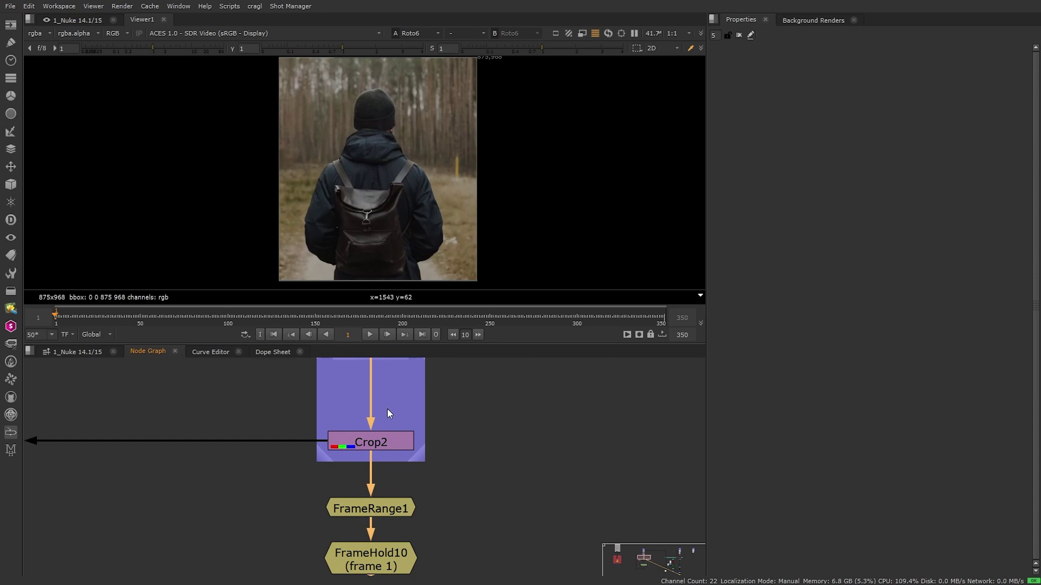
scroll(435, 484, down, 3)
middle_drag(434, 486, 386, 464)
scroll(314, 398, up, 3)
middle_drag(315, 394, 288, 427)
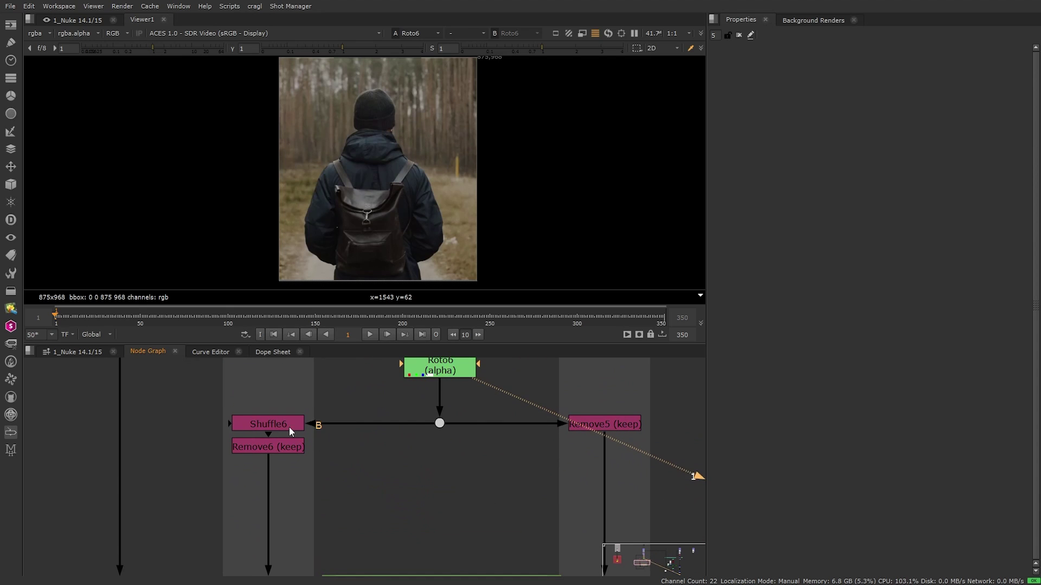
- View the Ground_Truth branch at Shuffle6 and at Remove6, with both nodes' settings open
double_click(258, 424)
key(1)
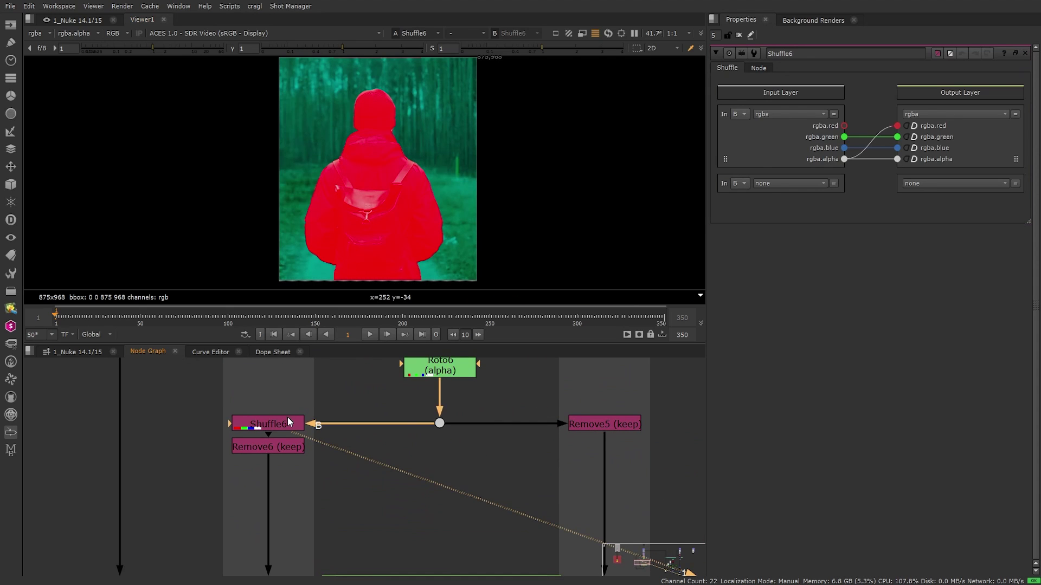
click(275, 448)
double_click(276, 448)
key(1)
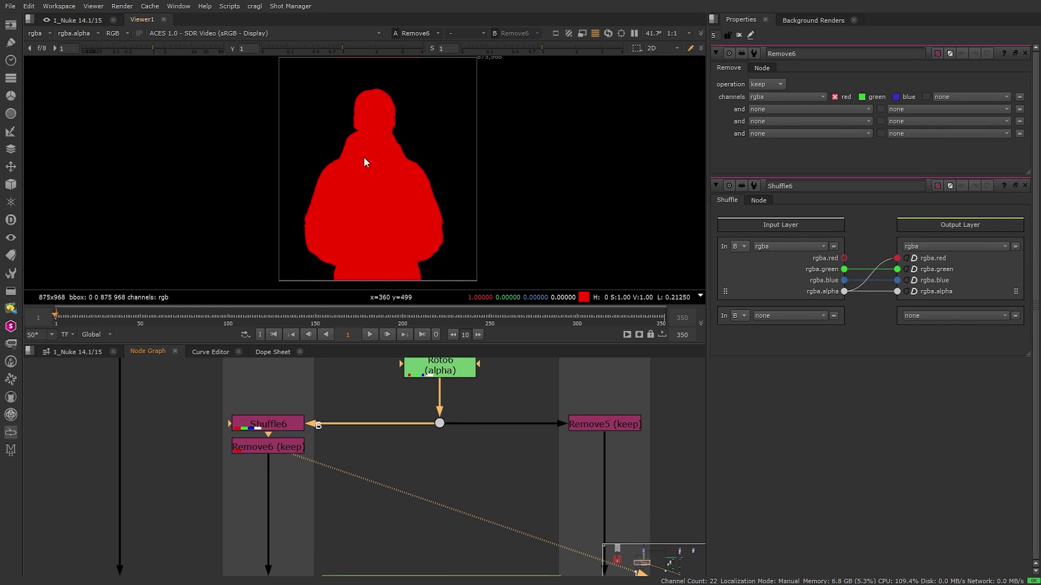
scroll(408, 215, up, 1)
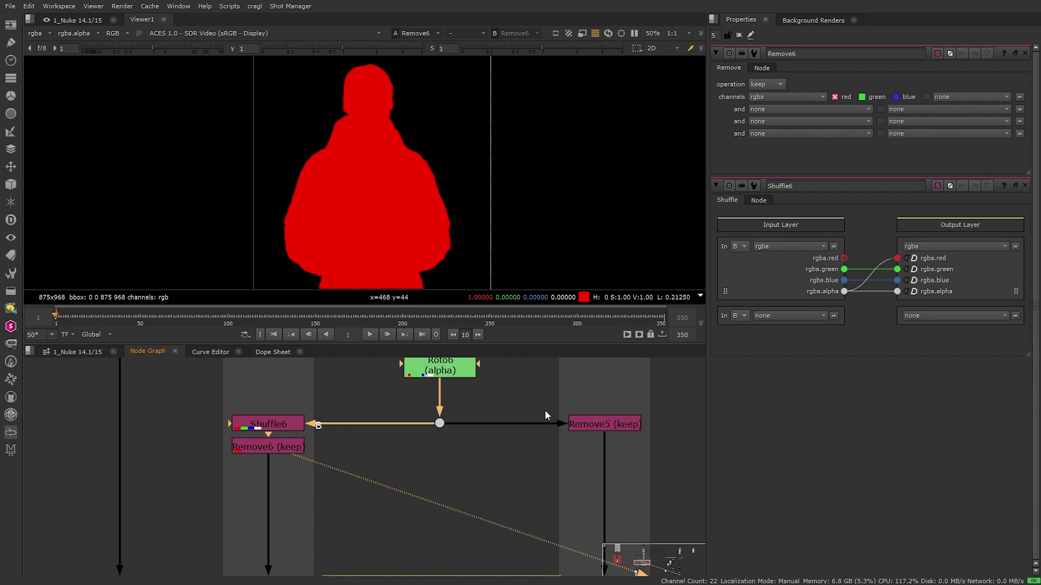
- View the Input branch at Remove5 with its channel settings open
middle_drag(604, 420, 319, 388)
double_click(324, 392)
key(1)
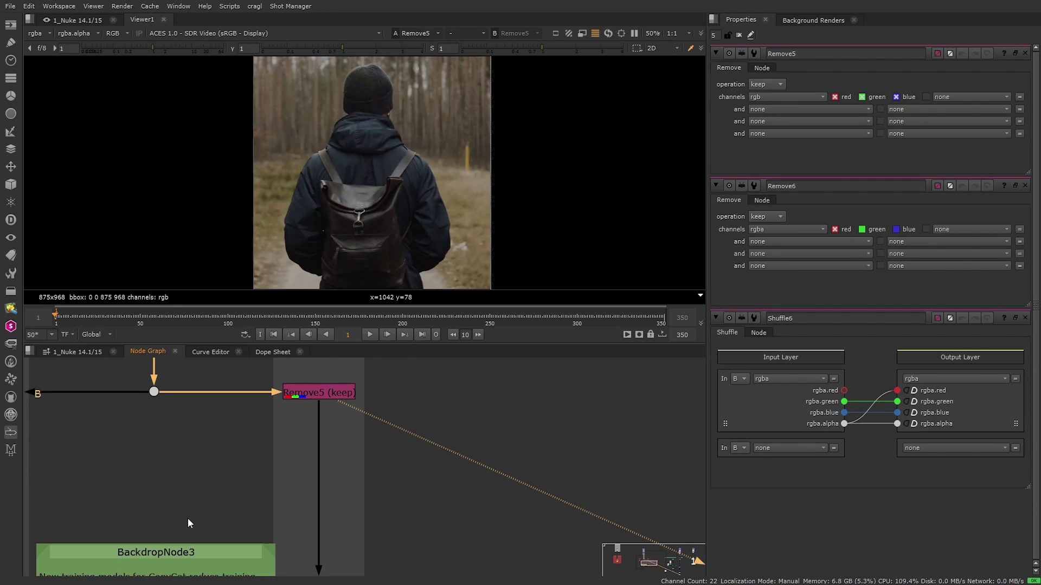
- Open CopyCat1's settings, start its training and move the progress window clear of the viewer
middle_drag(188, 523, 341, 359)
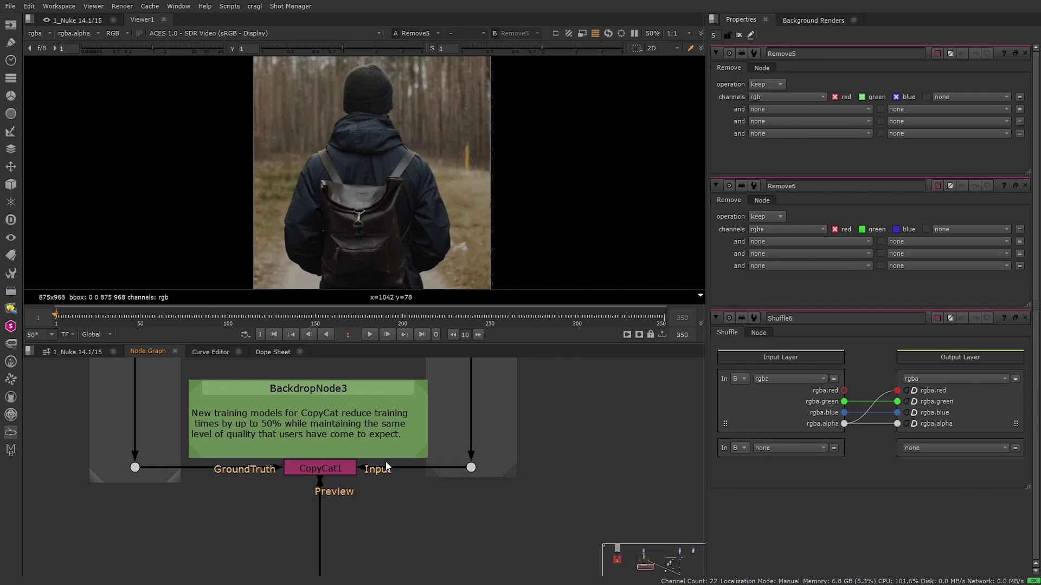
double_click(316, 471)
click(732, 69)
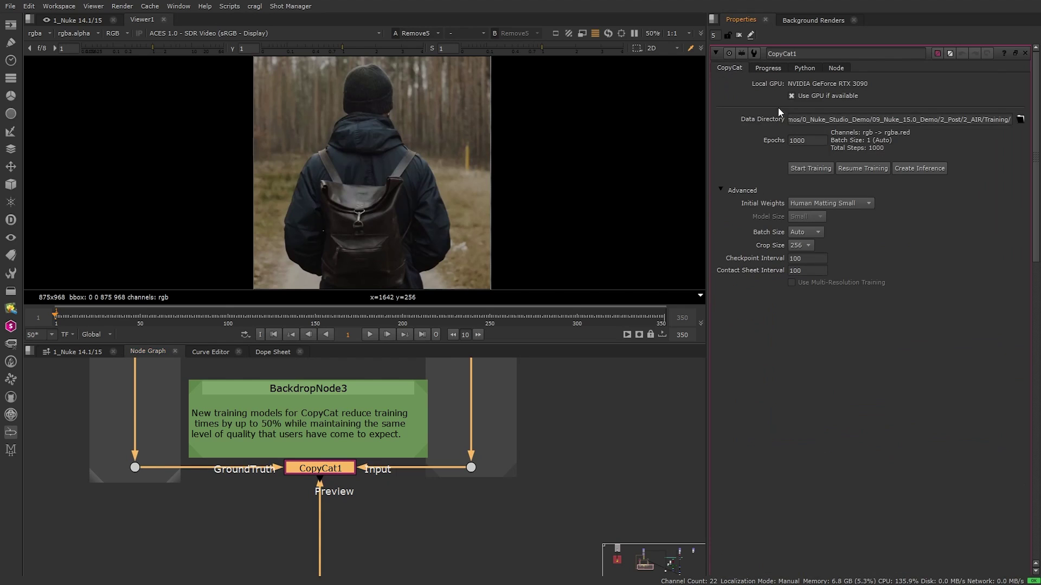
click(819, 170)
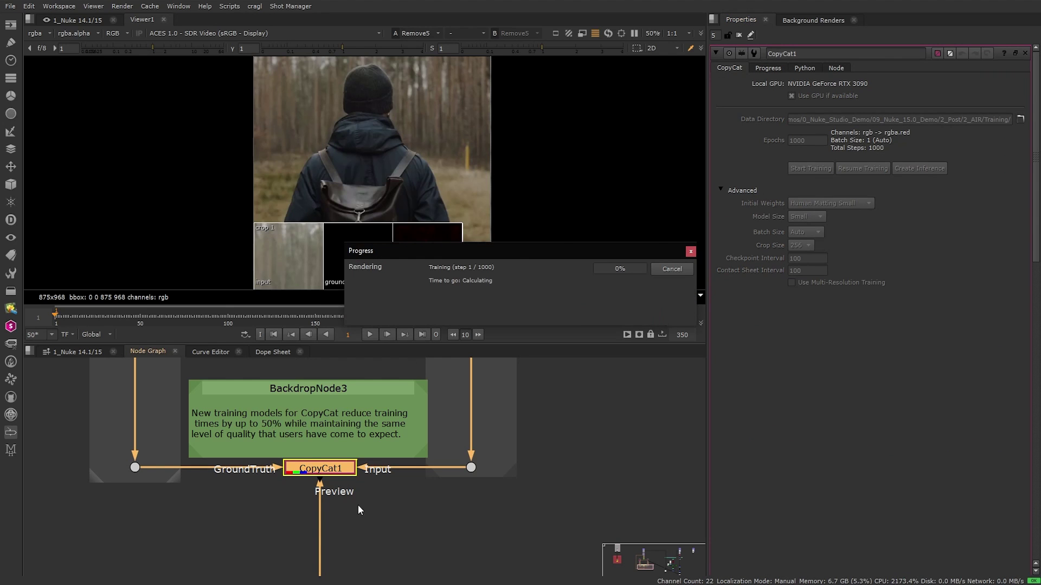
drag(517, 252, 323, 335)
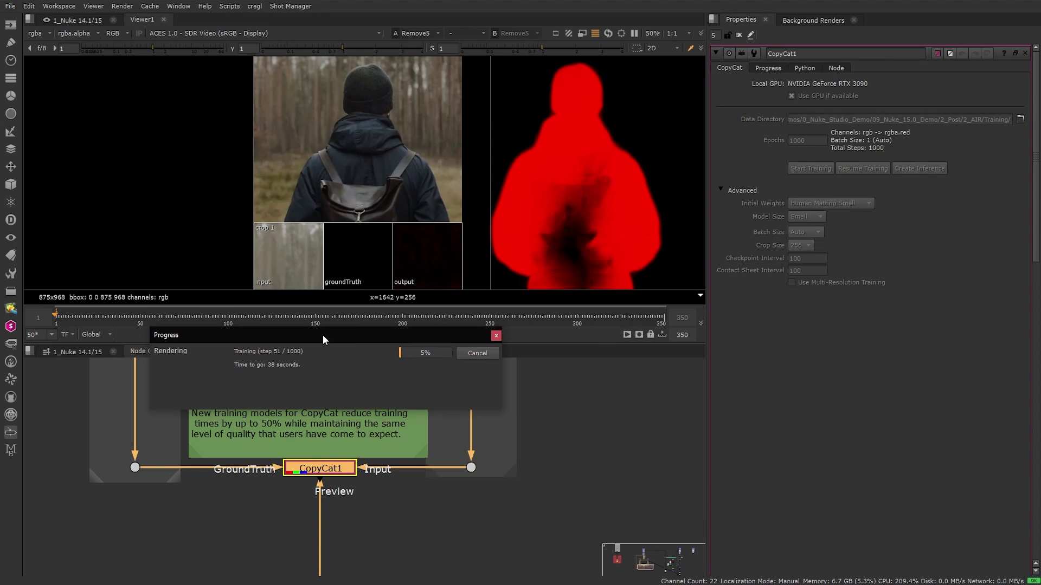
- Examine CopyCat1's training progress, including the loss graph, the contact sheet and the preview
click(770, 69)
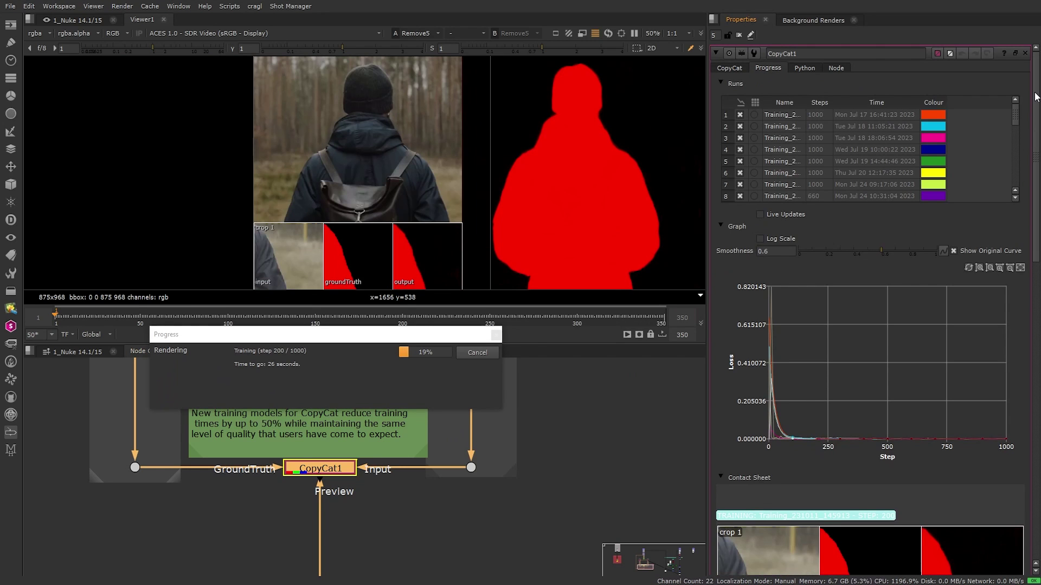
drag(1036, 98, 1039, 233)
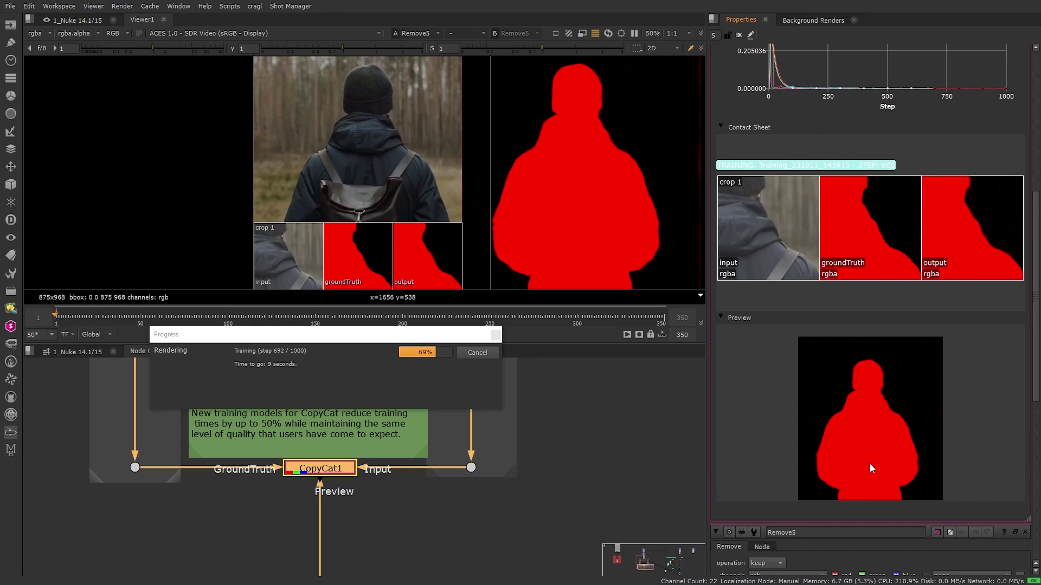
drag(1034, 302, 1036, 157)
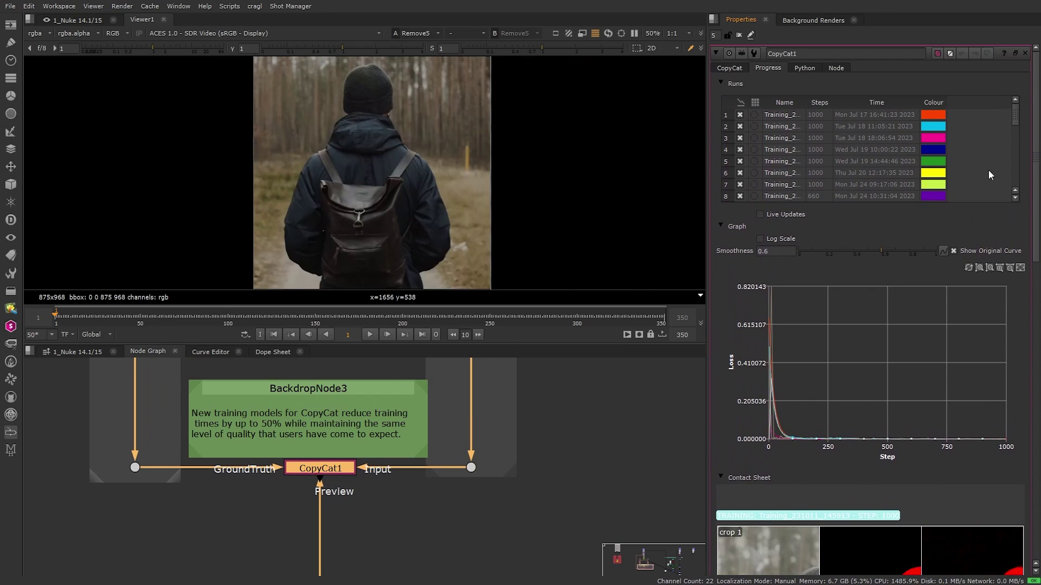
- Show the contact sheets of training runs 2, 4 and 7 in turn
click(755, 126)
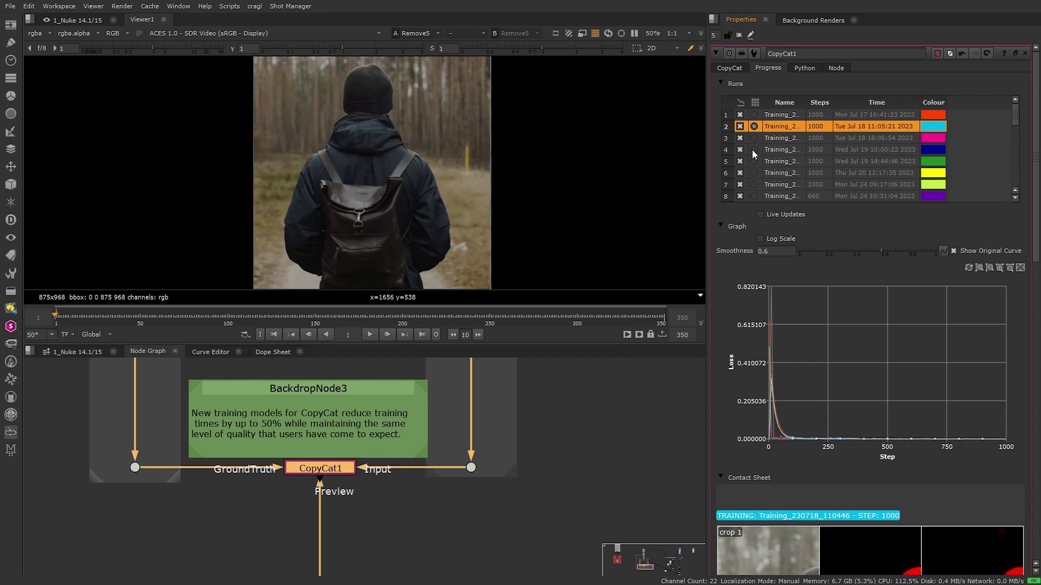
click(753, 150)
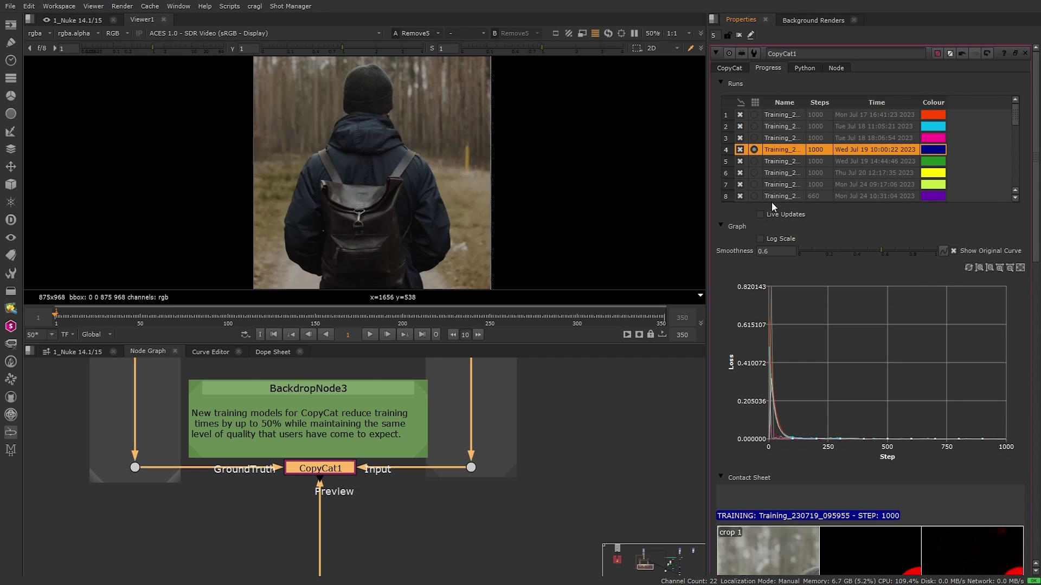
click(754, 185)
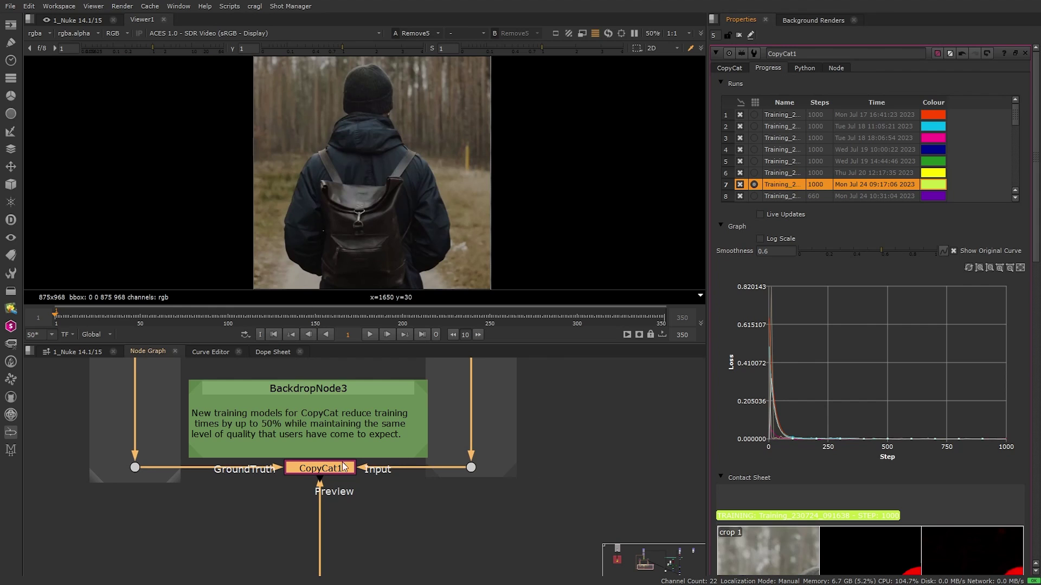
- View the tracked point cloud of CameraTrackerPointCloud1 in 3D
middle_drag(322, 510, 416, 488)
scroll(461, 453, down, 5)
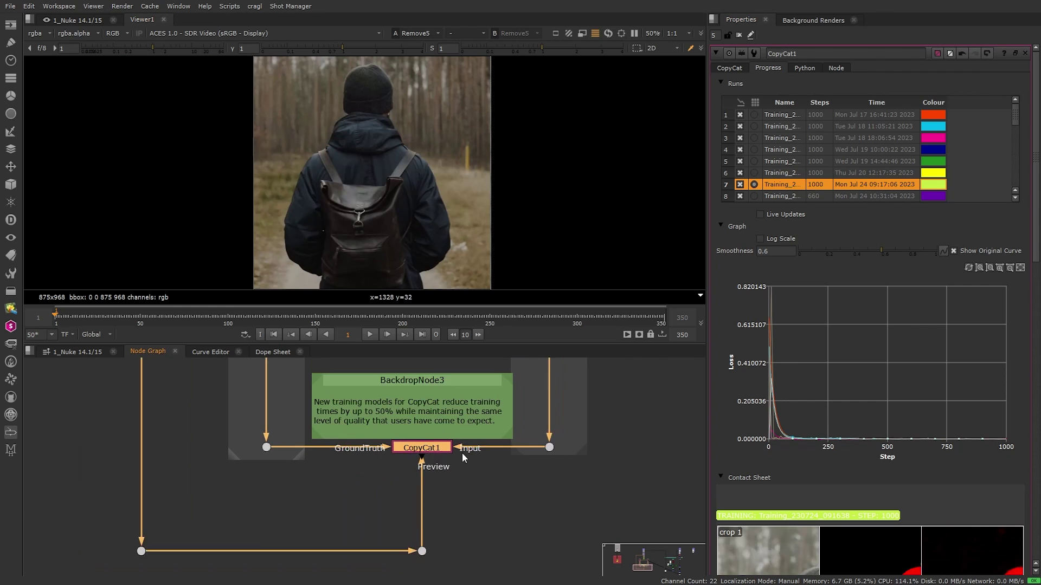
mouse_move(528, 393)
middle_down()
mouse_move(355, 473)
mouse_move(115, 451)
middle_up()
middle_drag(516, 421, 248, 482)
middle_drag(354, 475, 361, 415)
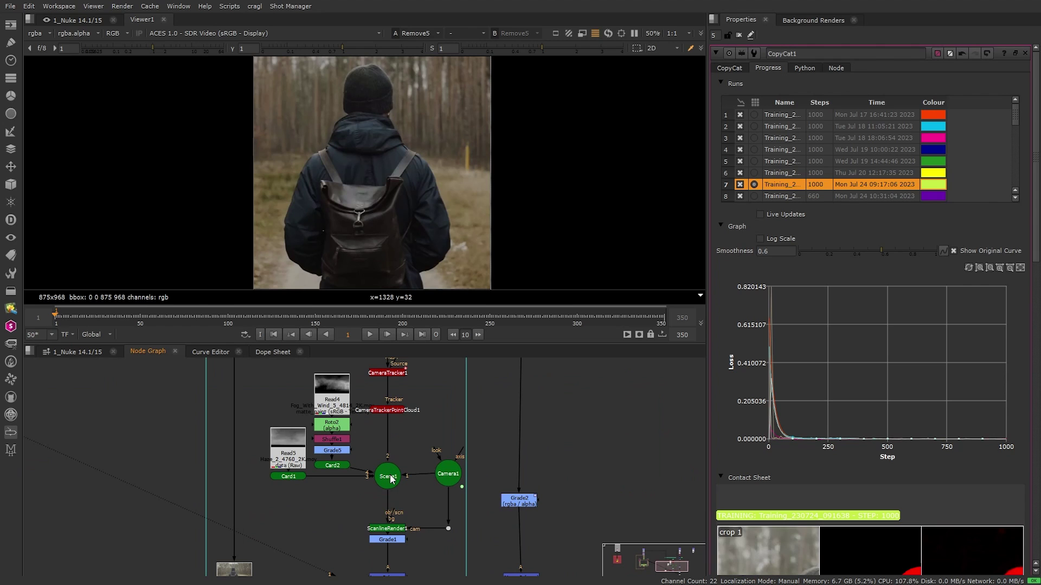
click(393, 410)
key(1)
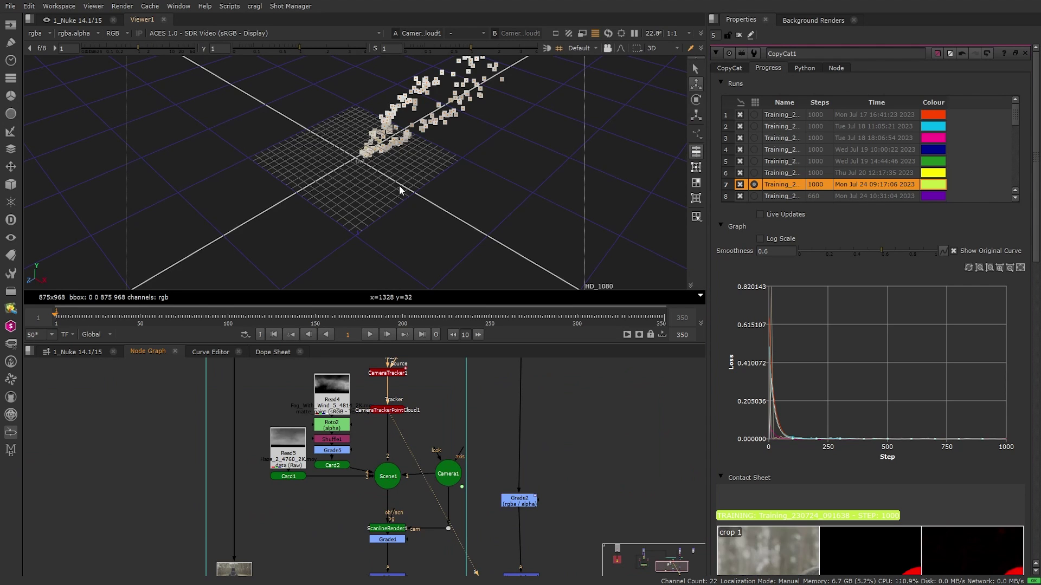
ctrl+drag(431, 241, 428, 187)
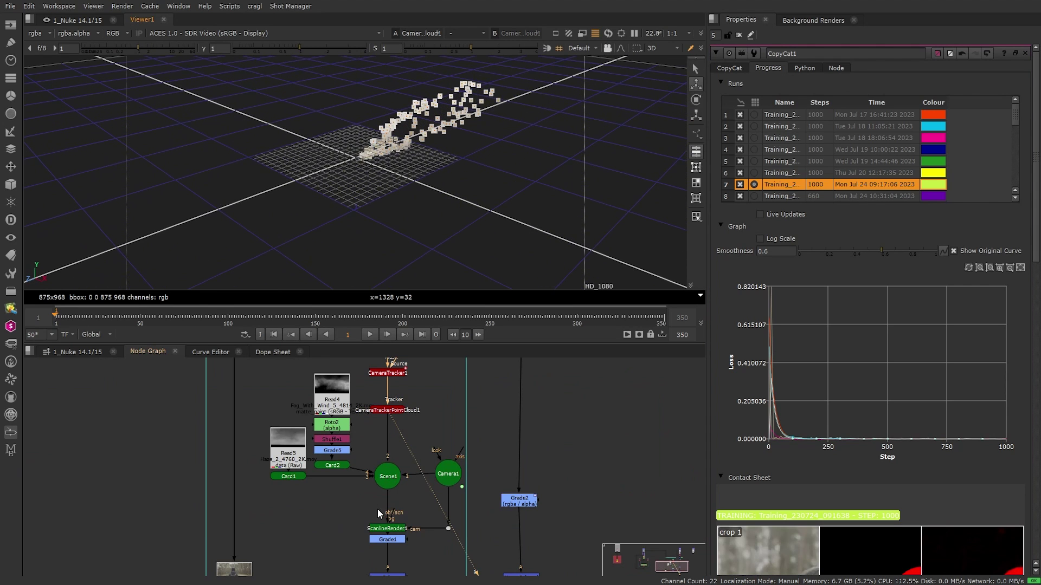
- View Scene1 in 3D from an angle that shows its cards, camera and point cloud, with its settings open
double_click(391, 480)
key(1)
ctrl+drag(476, 220, 441, 201)
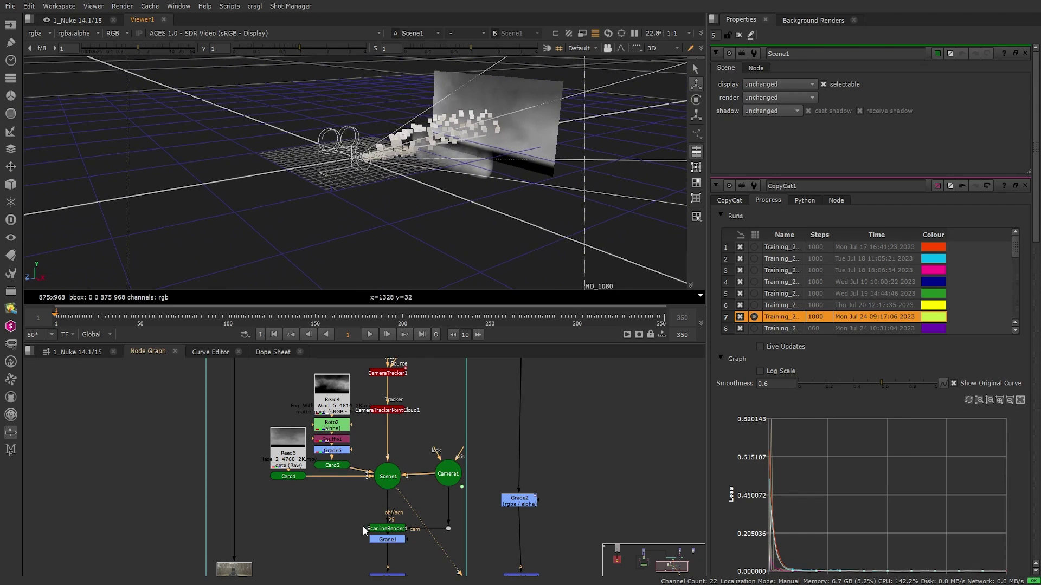
- View the rendered fog at Grade1 and its screen merge over the plate at Merge2
middle_drag(363, 530, 379, 388)
click(401, 411)
key(1)
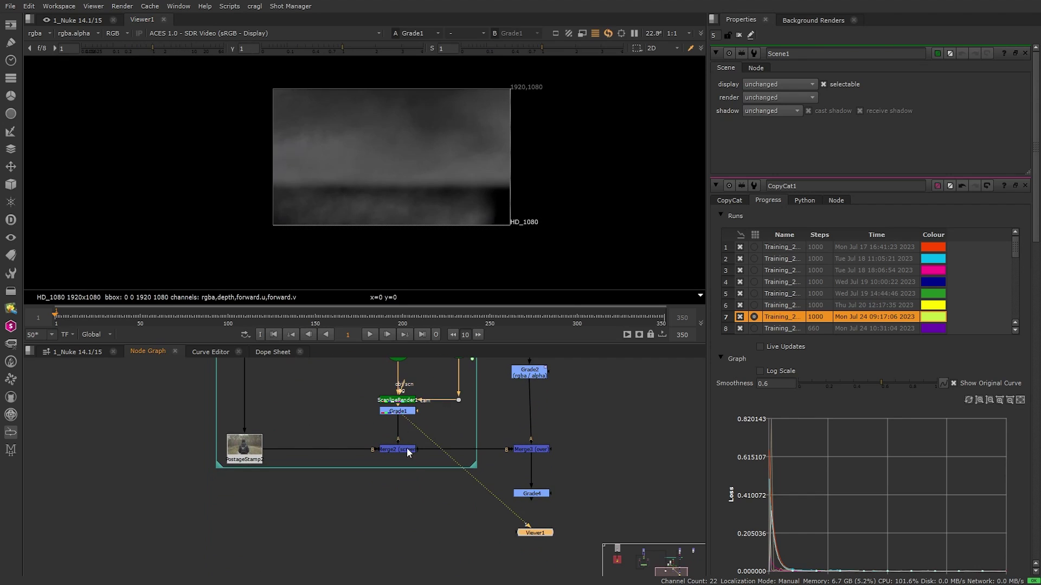
click(399, 449)
key(1)
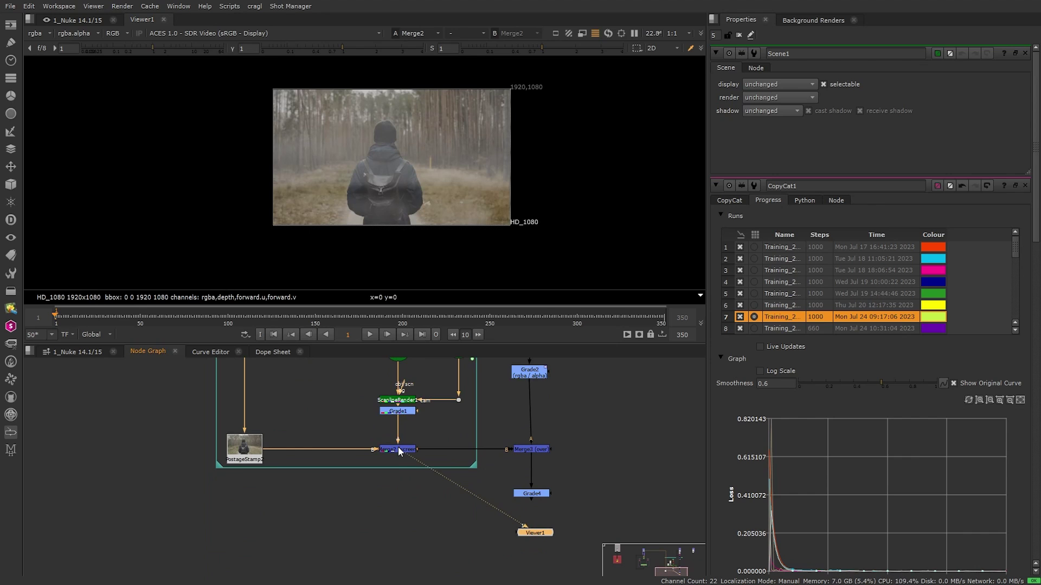
scroll(396, 103, up, 3)
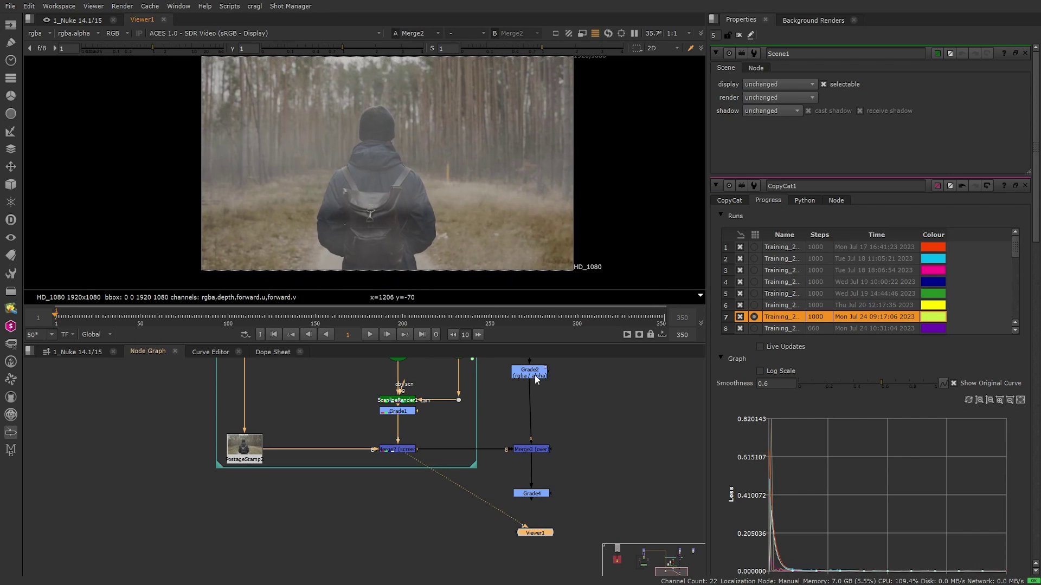
- View the source plate at the PostageStamp feeding the inference branch, and the matte produced by Inference1
scroll(546, 432, down, 3)
middle_drag(536, 385, 474, 567)
scroll(477, 441, up, 3)
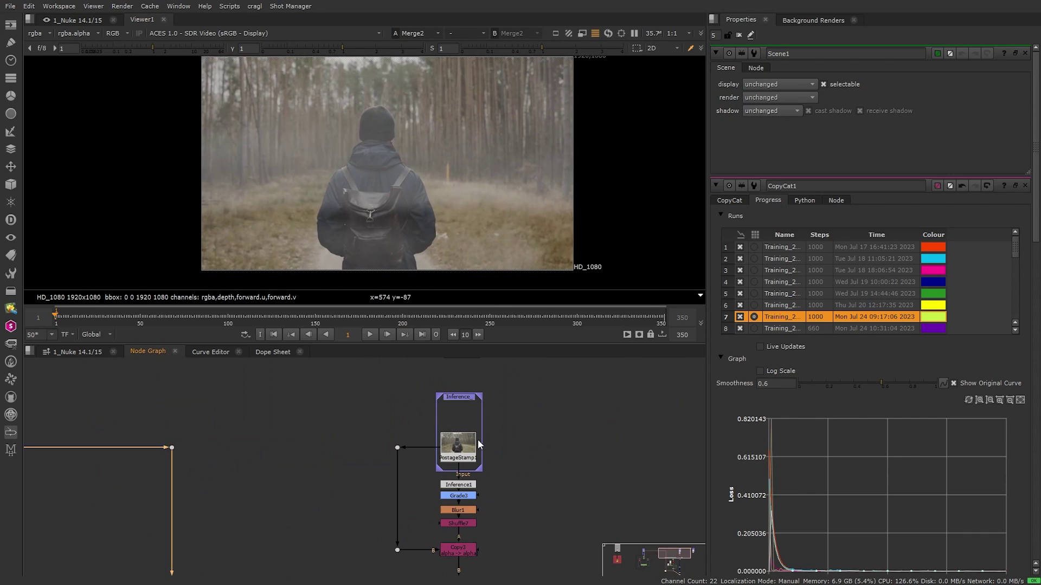
click(477, 444)
key(1)
middle_drag(455, 487, 455, 434)
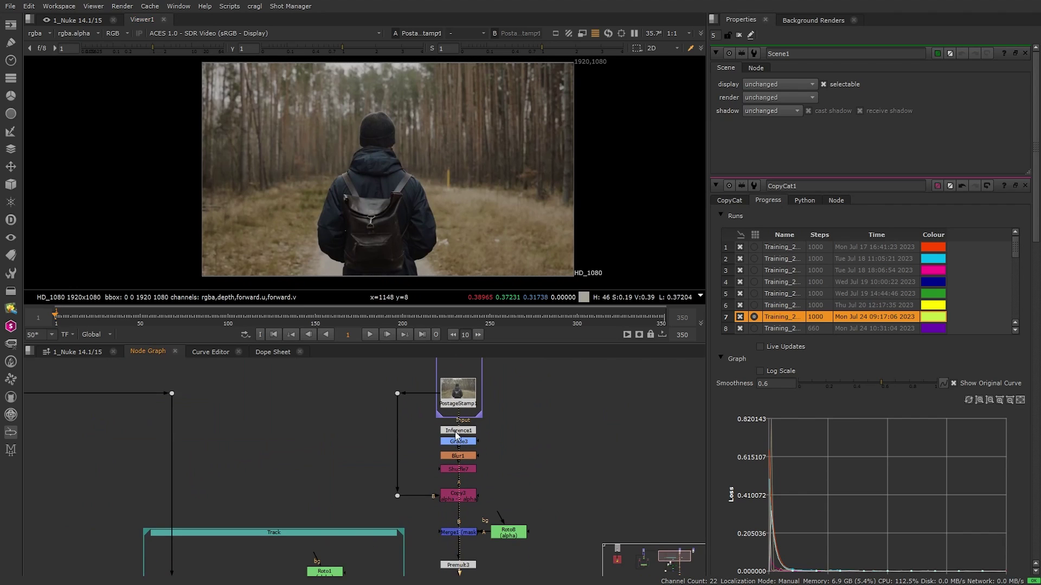
click(458, 431)
key(1)
middle_drag(521, 467, 518, 420)
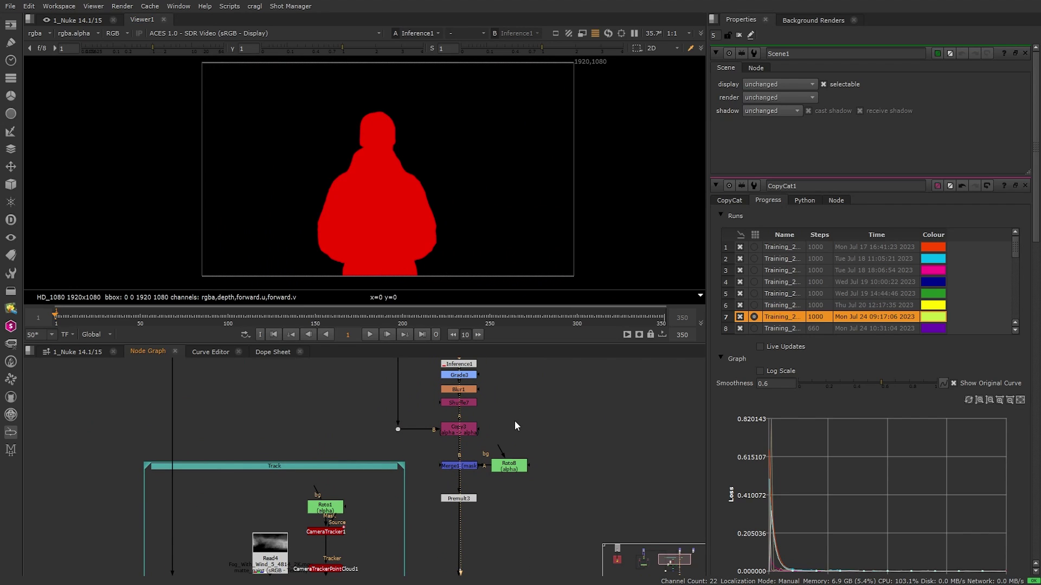
- Check the Inference1 matte at several frames across the shot, including frames 252, 346 and 15
click(434, 319)
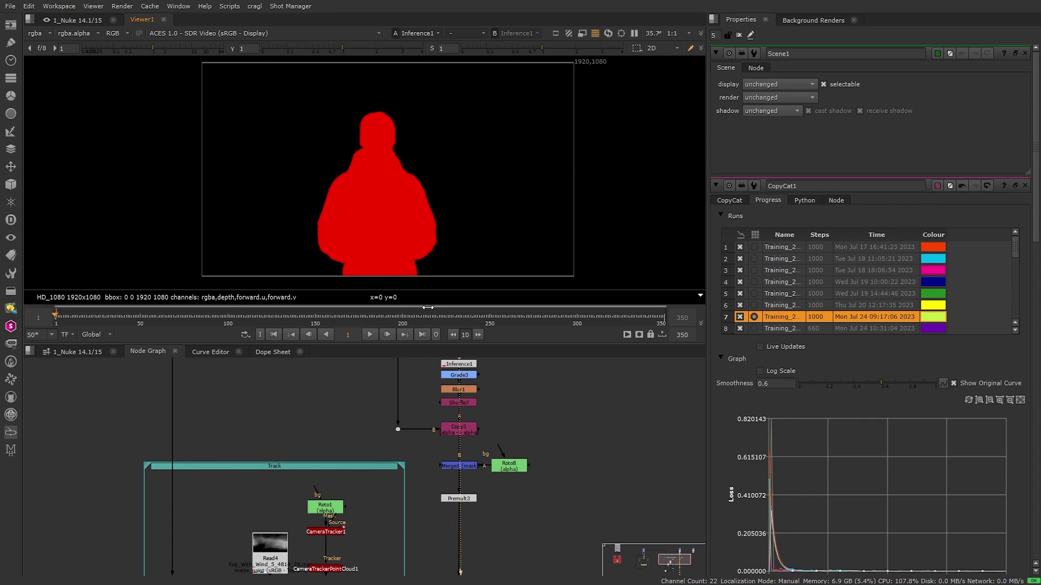
click(493, 315)
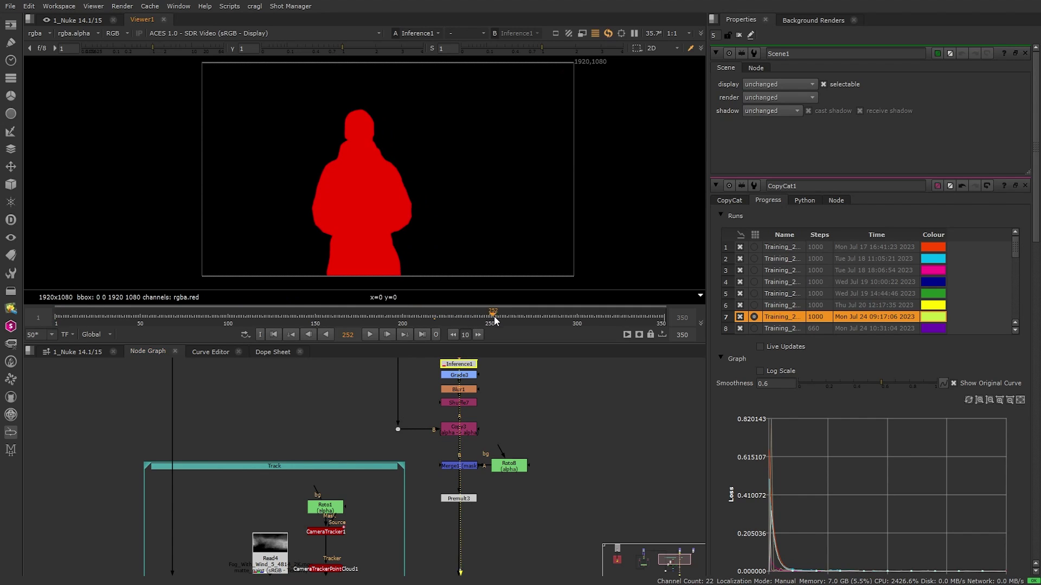
click(584, 320)
click(628, 318)
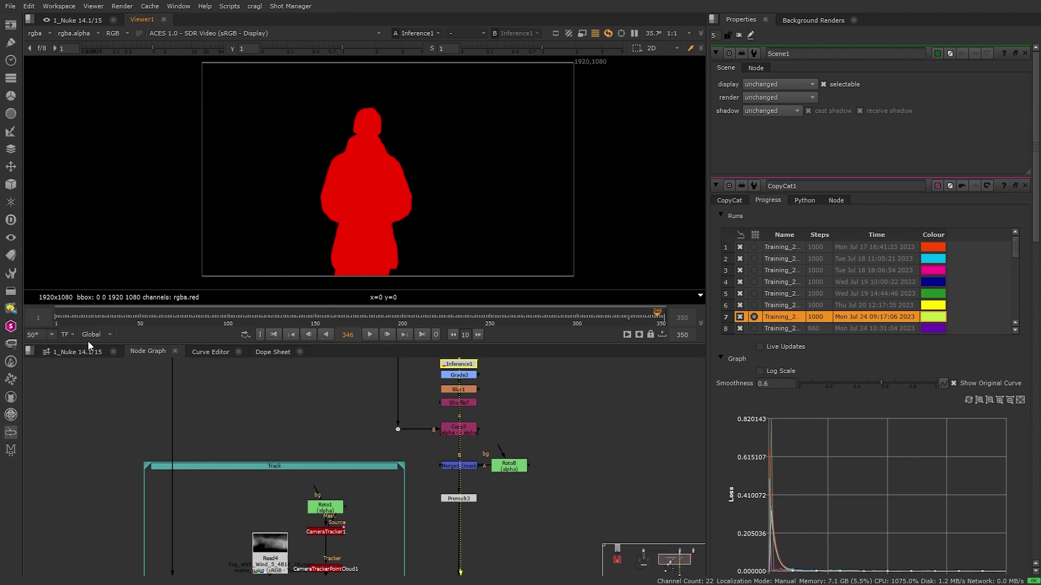
click(79, 317)
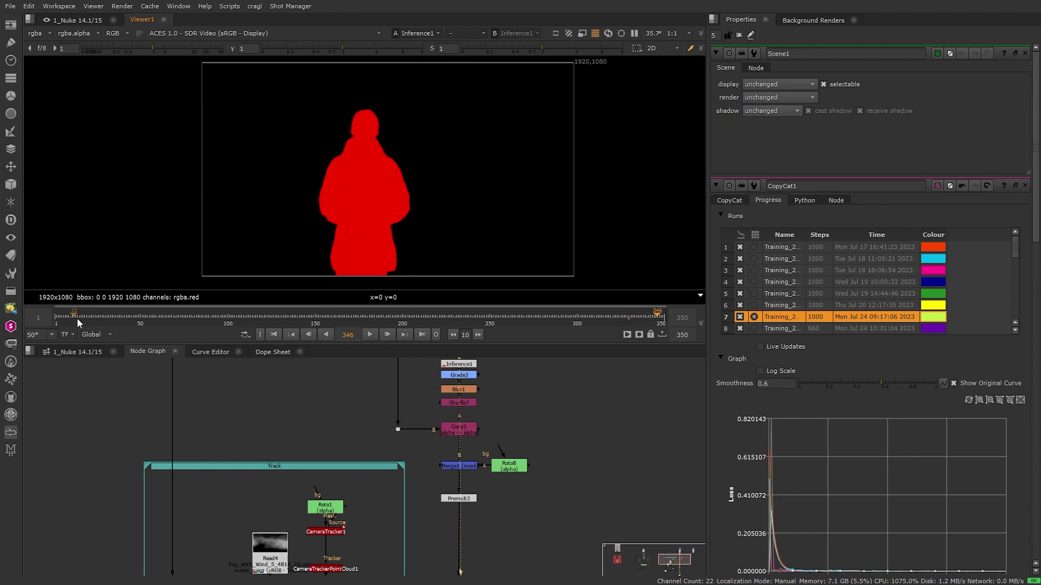
- Open the settings of Grade3 and Shuffle7, and view the matte at Blur1 and Shuffle7
double_click(463, 379)
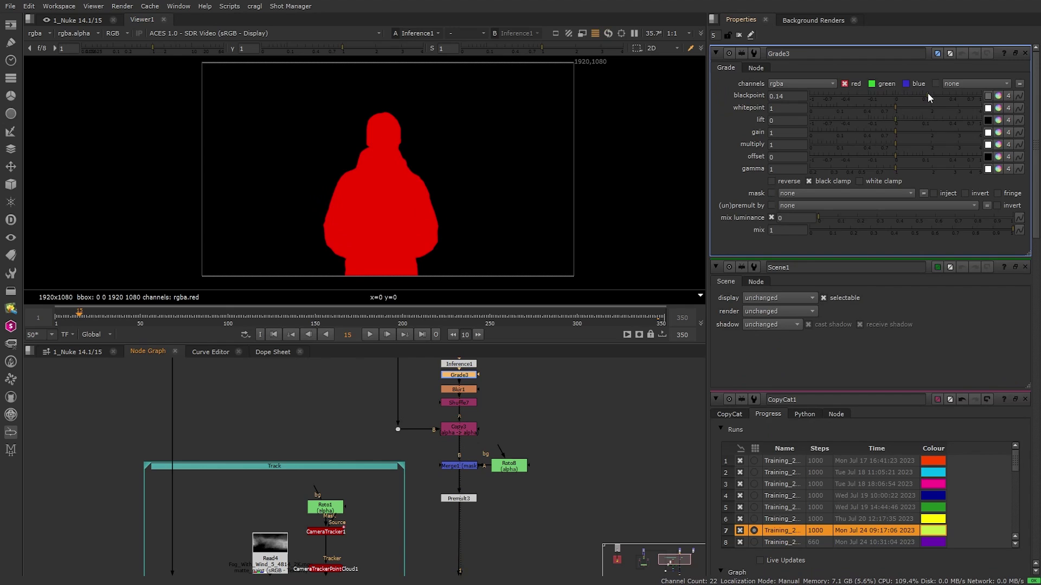
click(472, 390)
key(1)
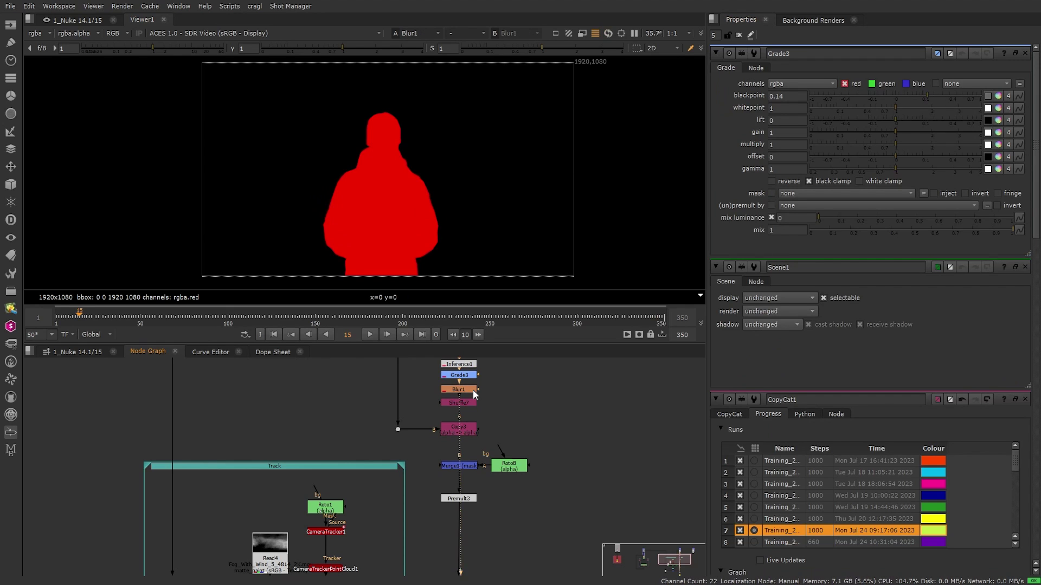
double_click(467, 403)
key(1)
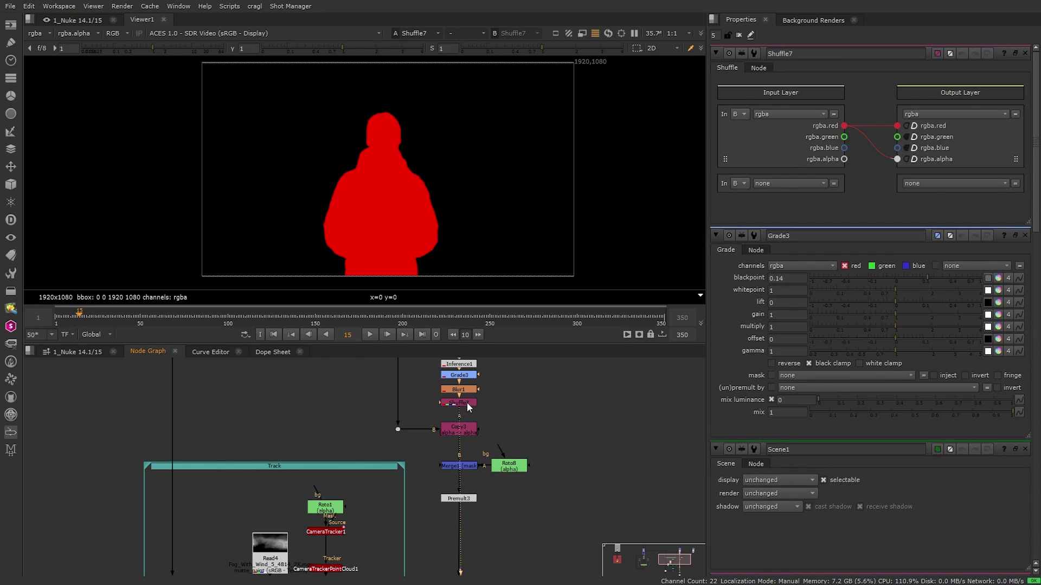
- Open Copy3's settings and view its output, including a check of its alpha channel
double_click(466, 427)
key(1)
key(a)
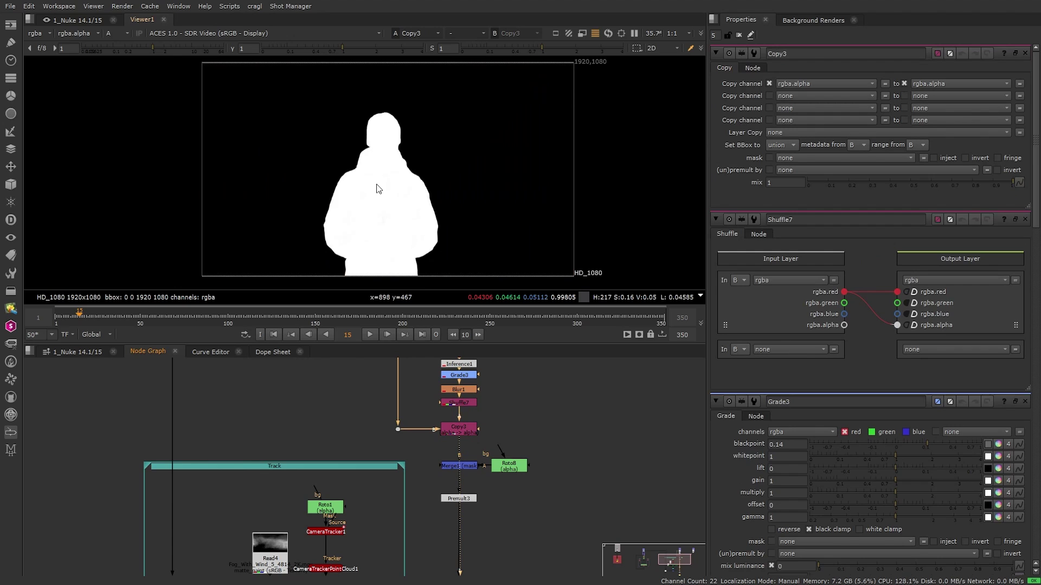
key(a)
- View the roto-masked result at Merge1, the premultiplied figure at Premult3 and its grade at Grade2 in turn
middle_drag(476, 417, 479, 386)
click(456, 409)
key(1)
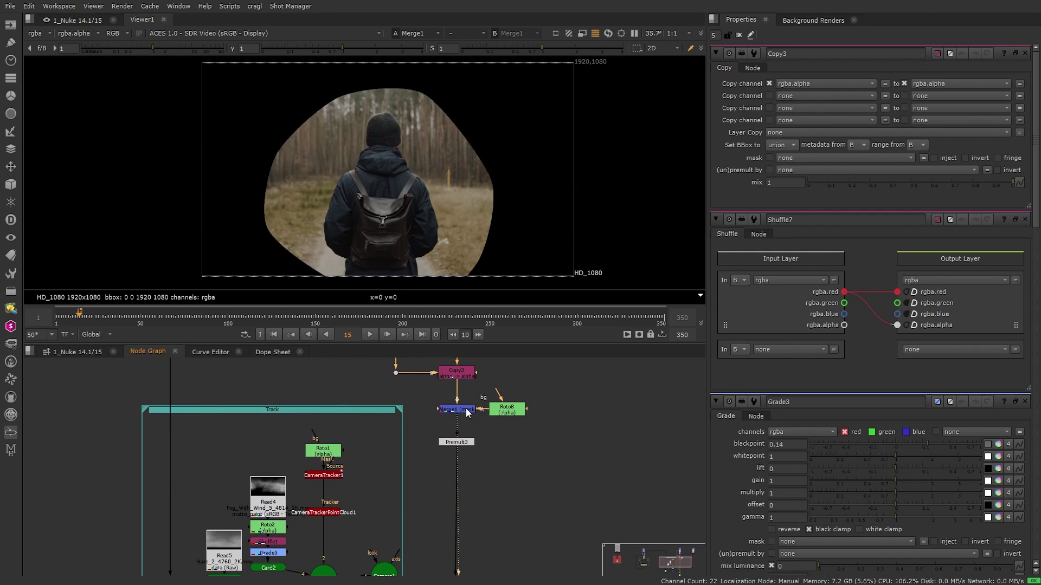
middle_drag(486, 476, 476, 417)
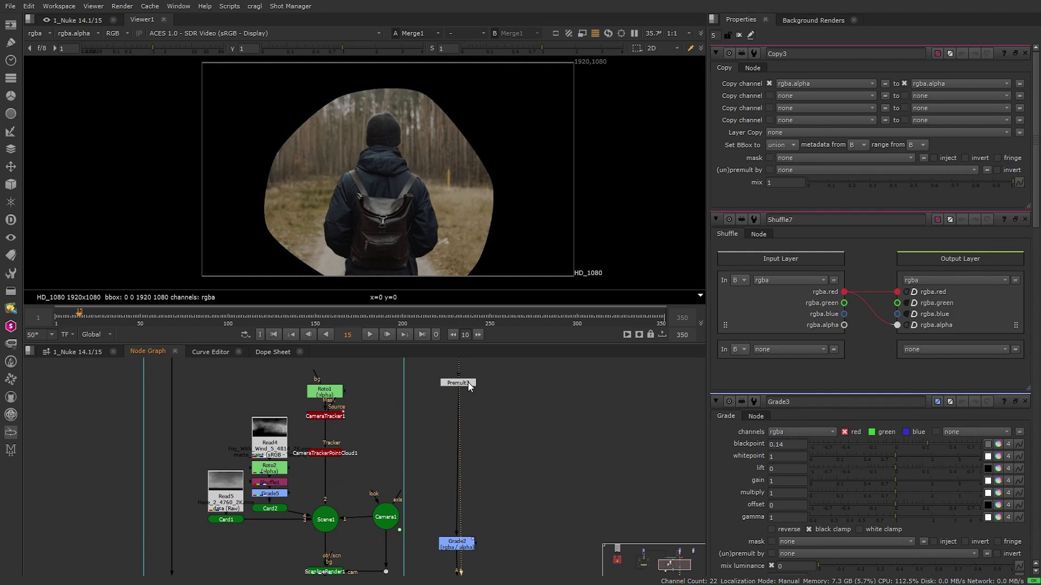
key(1)
middle_drag(485, 537, 450, 365)
click(449, 366)
key(1)
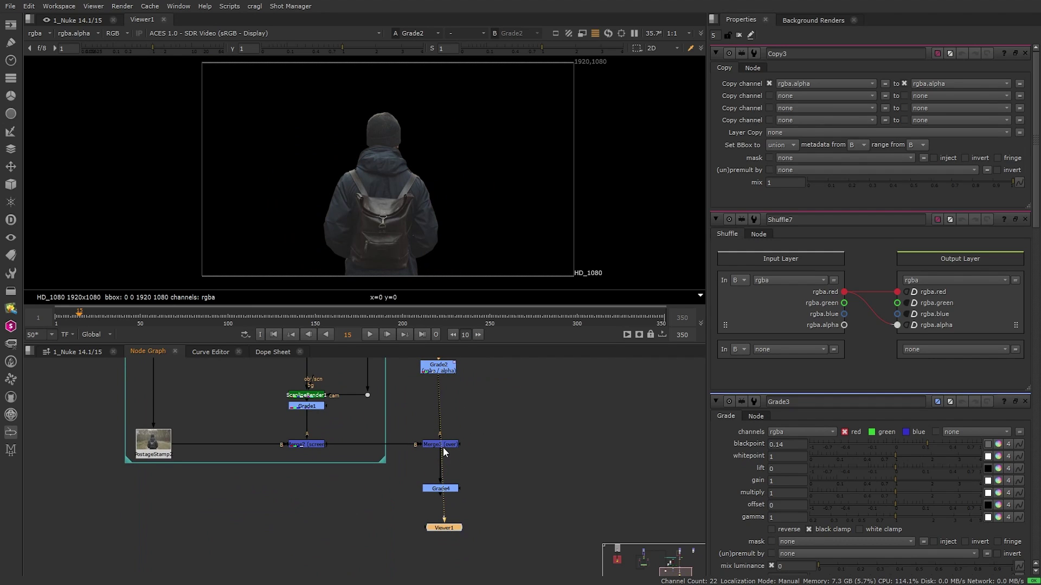
- View the figure composited over the foggy plate at Merge3 and the final grade at Grade4
click(443, 447)
key(1)
middle_drag(495, 462, 471, 406)
click(445, 407)
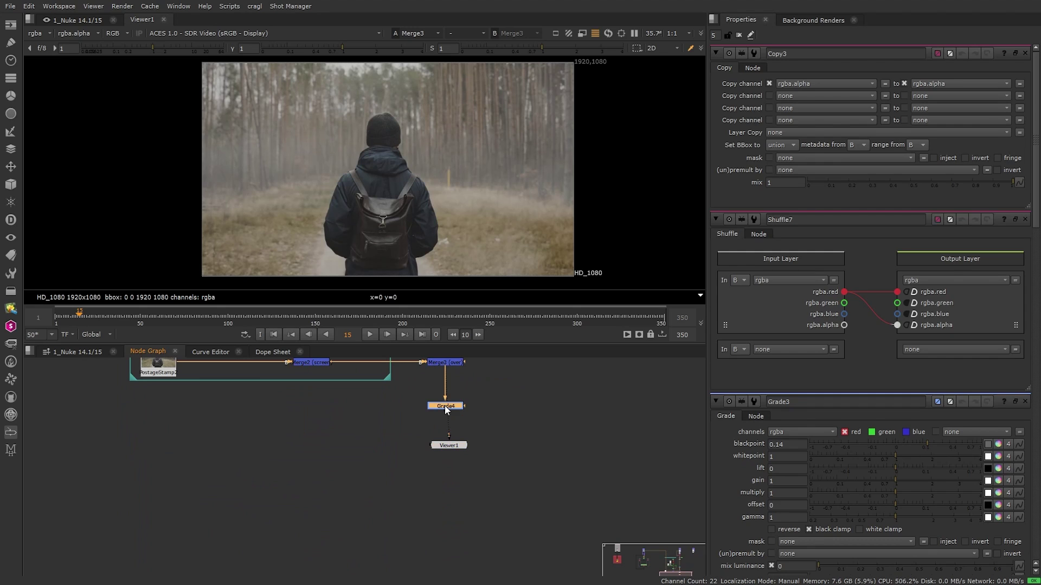
key(1)
- Check the final Grade4 composite at several frames through the shot, including frames 138, 211 and 303
click(224, 315)
drag(225, 316, 294, 317)
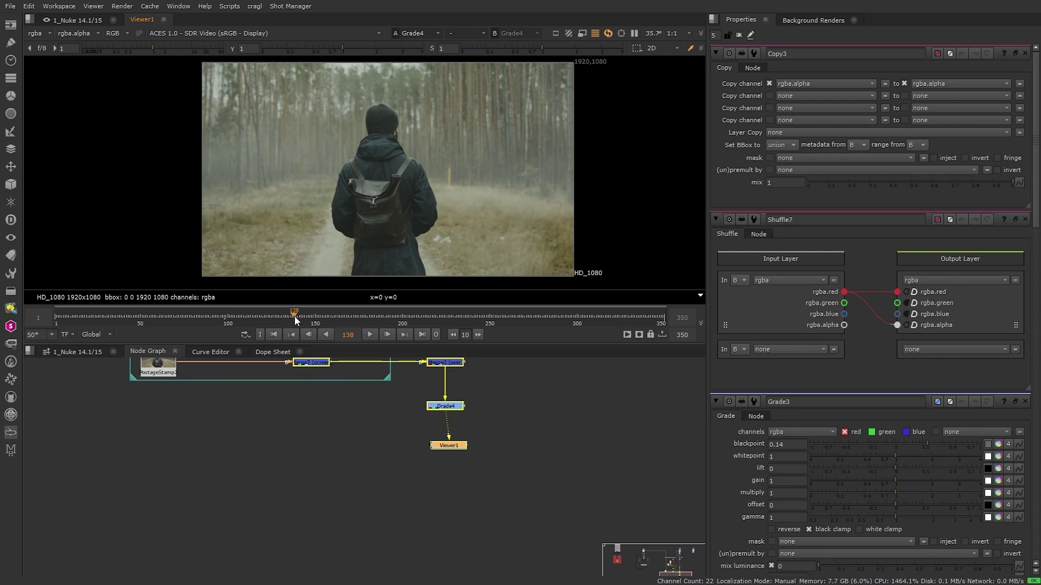
click(385, 314)
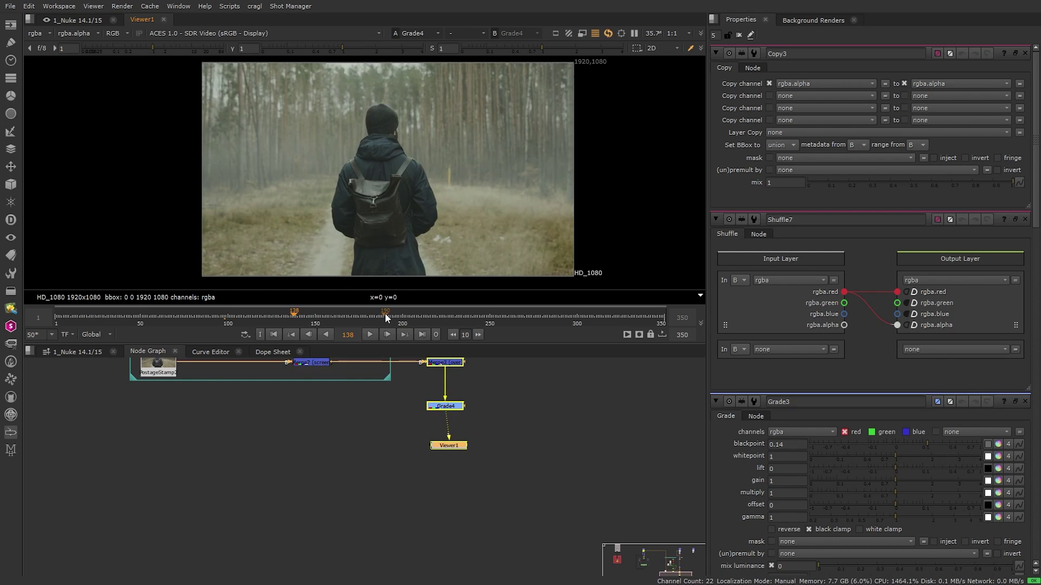
click(422, 313)
click(479, 313)
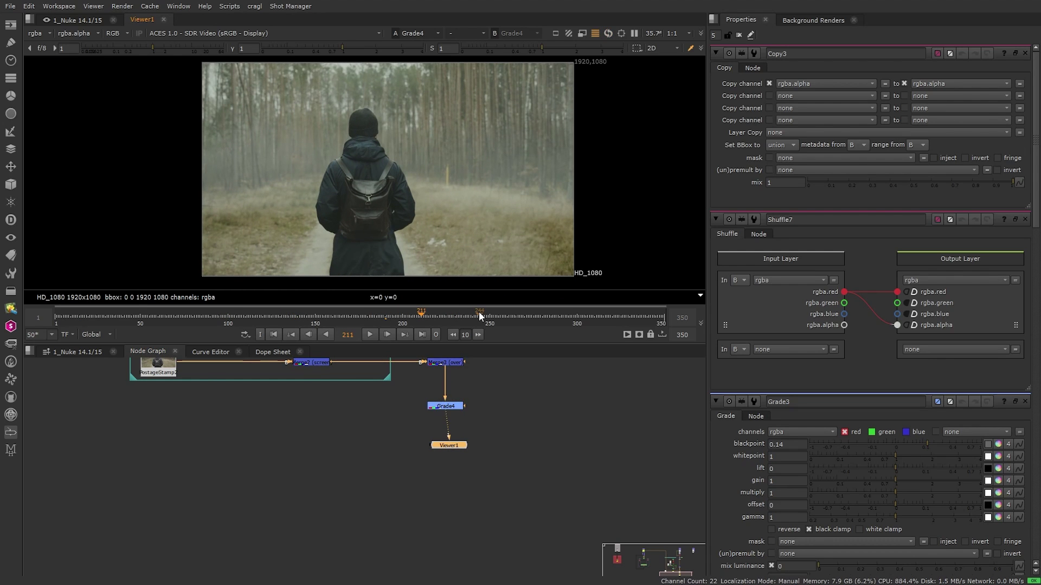
click(523, 313)
click(580, 314)
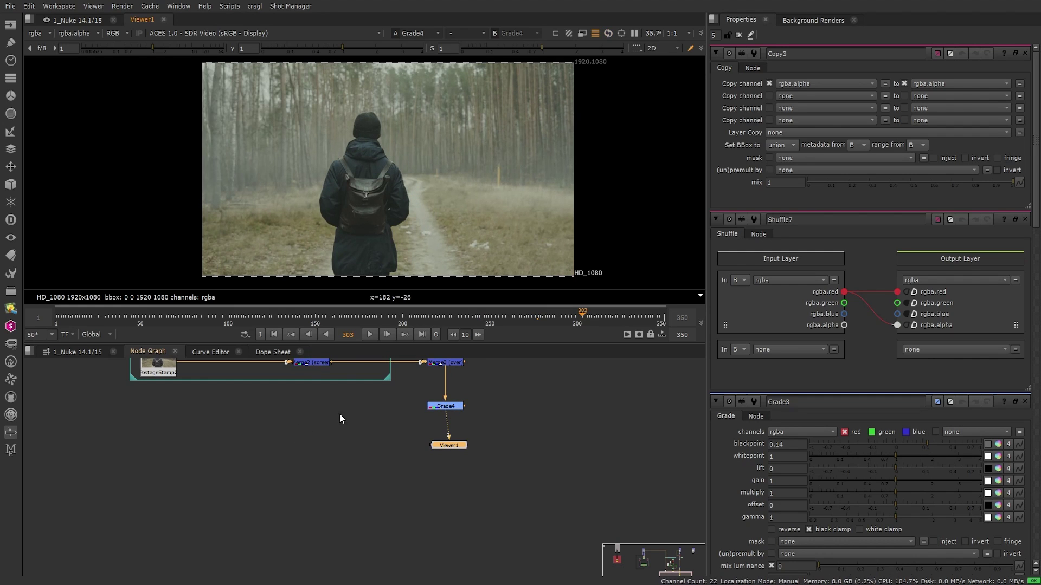
scroll(293, 404, down, 4)
middle_drag(167, 376, 488, 538)
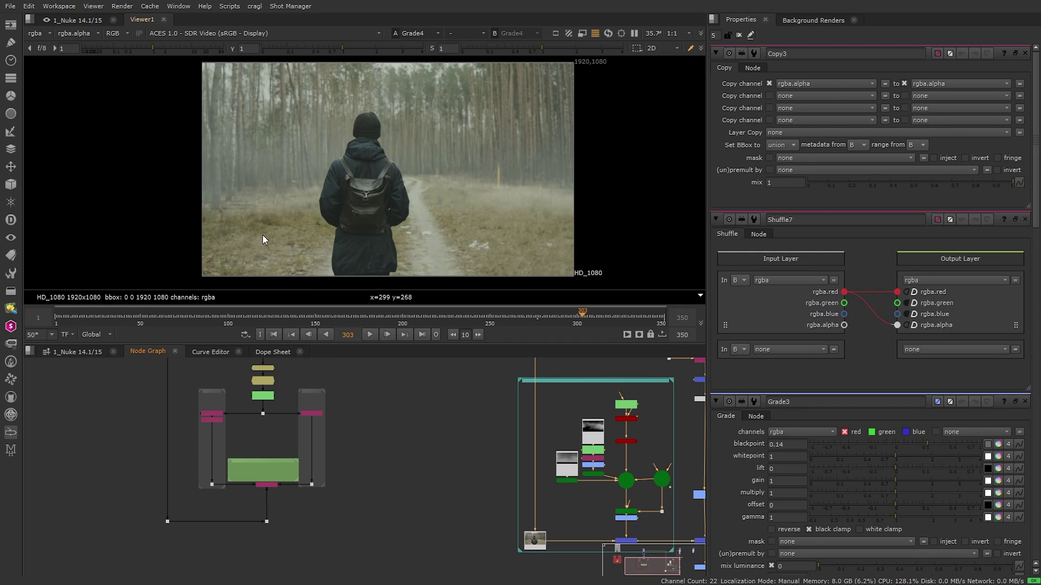
scroll(277, 495, up, 5)
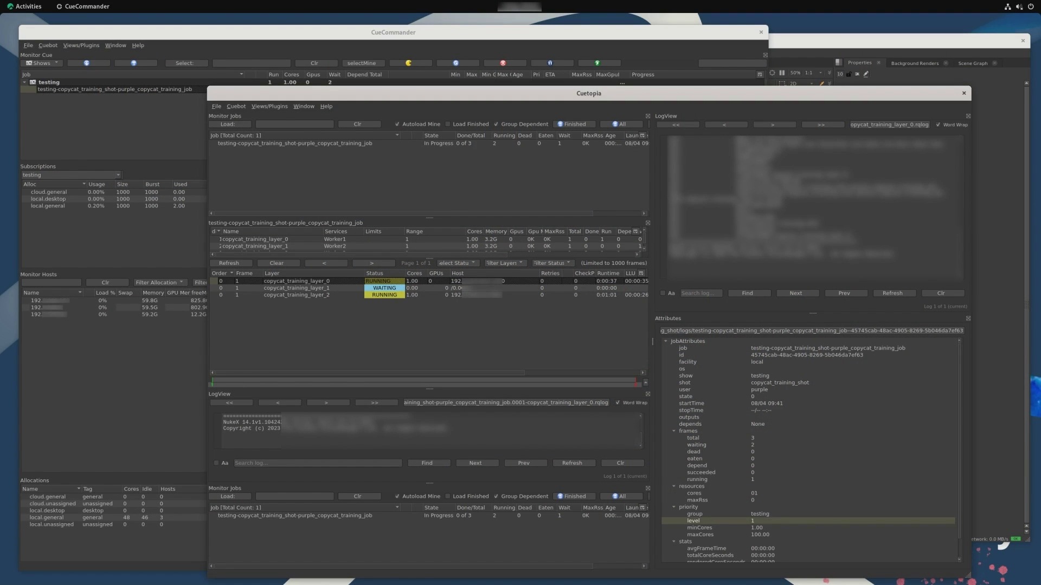
- Switch to Cuetopia and select the copycat_training_layer_1 and copycat_training_layer_0 frames in turn to inspect the distributed training
click(293, 288)
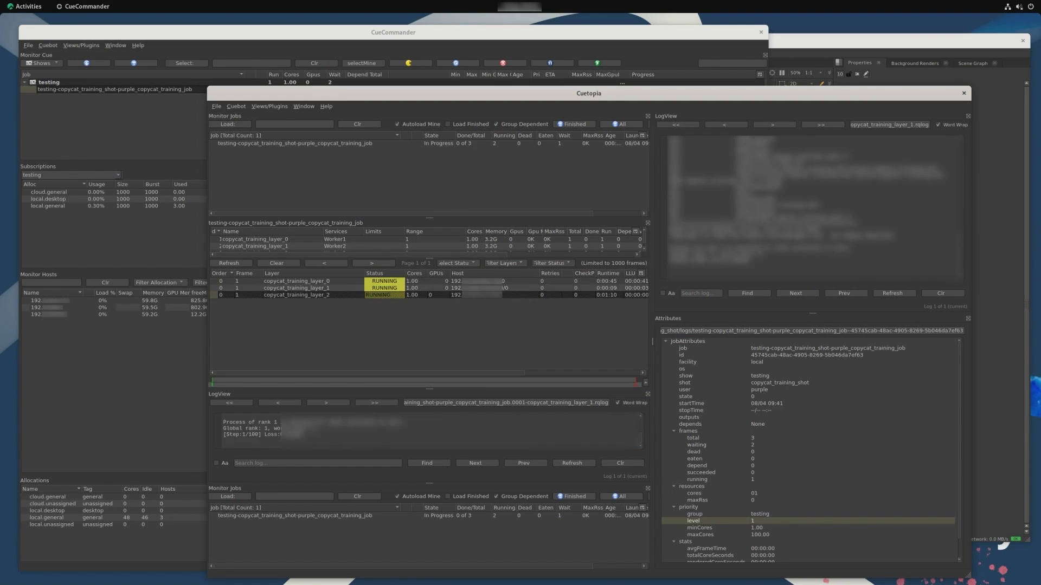
click(293, 281)
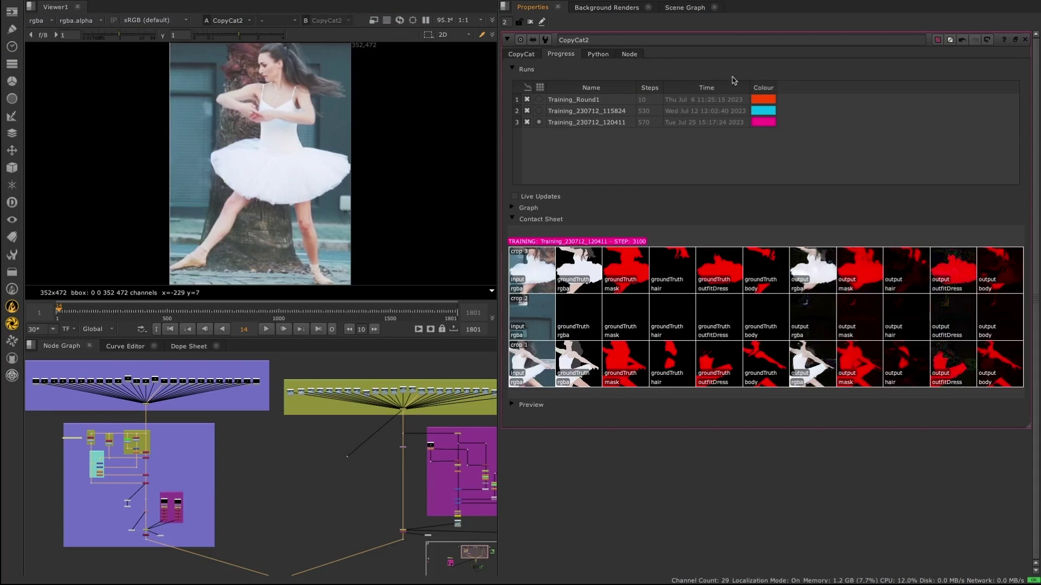
- Collapse the Runs section of CopyCat2's training progress in Nuke and expand it again
click(512, 69)
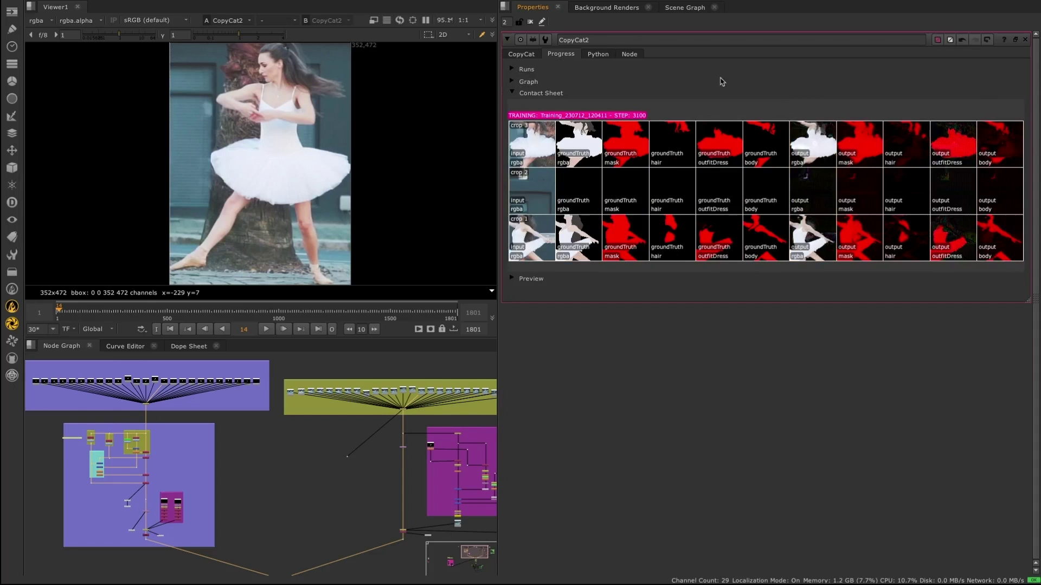
click(512, 69)
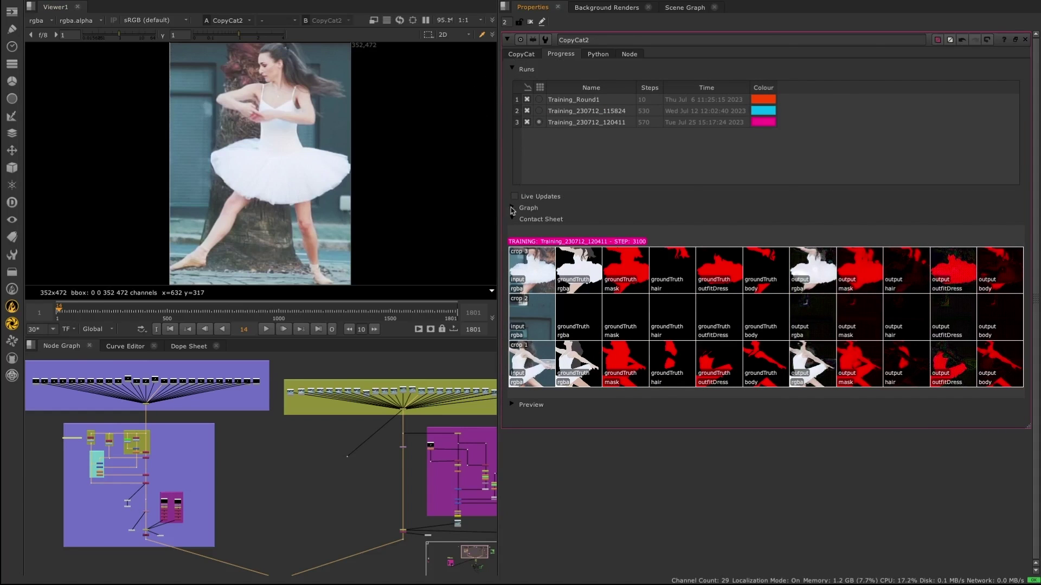
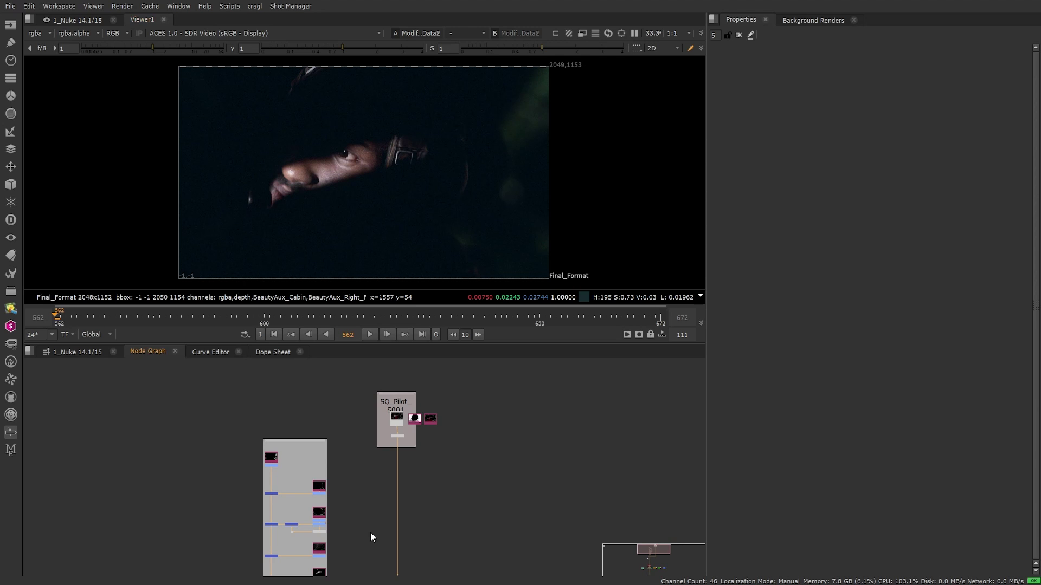
- Open the settings of Write_exr in the Colorspace group and examine its Output Transform section and node label
middle_drag(371, 533, 457, 369)
middle_drag(429, 513, 480, 362)
mouse_move(403, 529)
middle_down()
mouse_move(431, 440)
mouse_move(288, 452)
middle_up()
scroll(401, 433, up, 8)
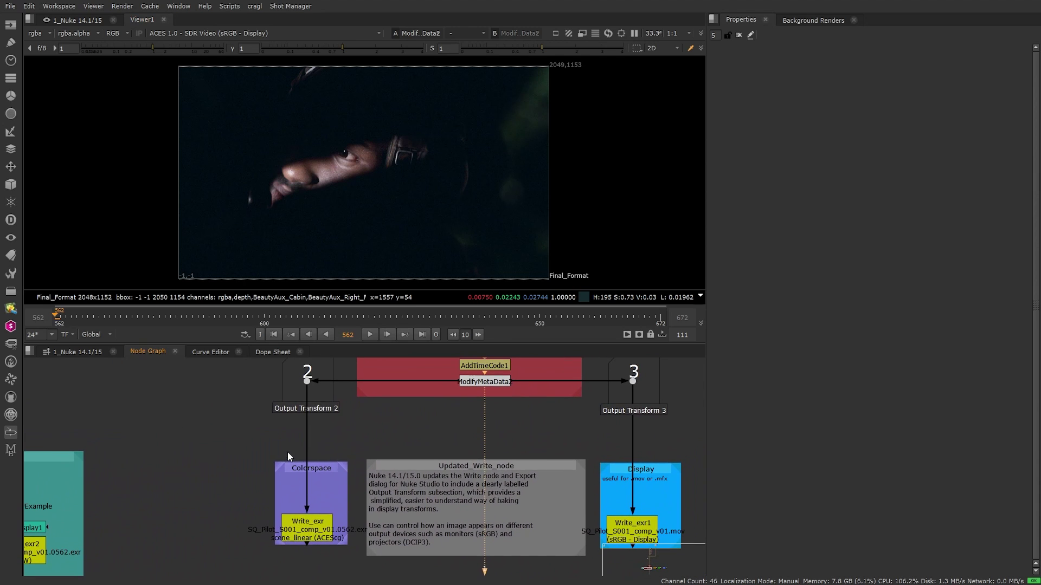
double_click(297, 531)
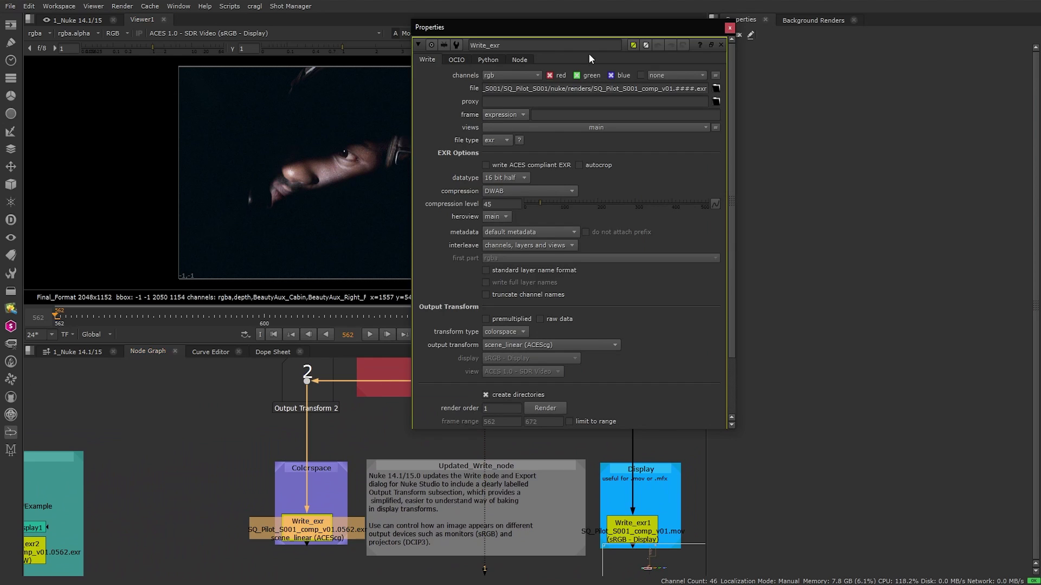
drag(579, 33, 533, 56)
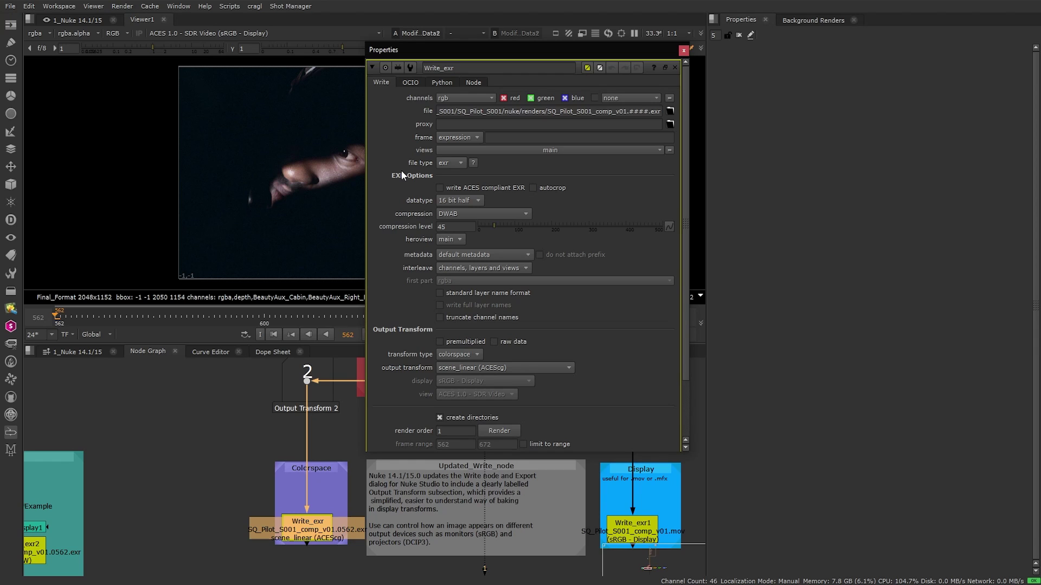
scroll(402, 323, down, 3)
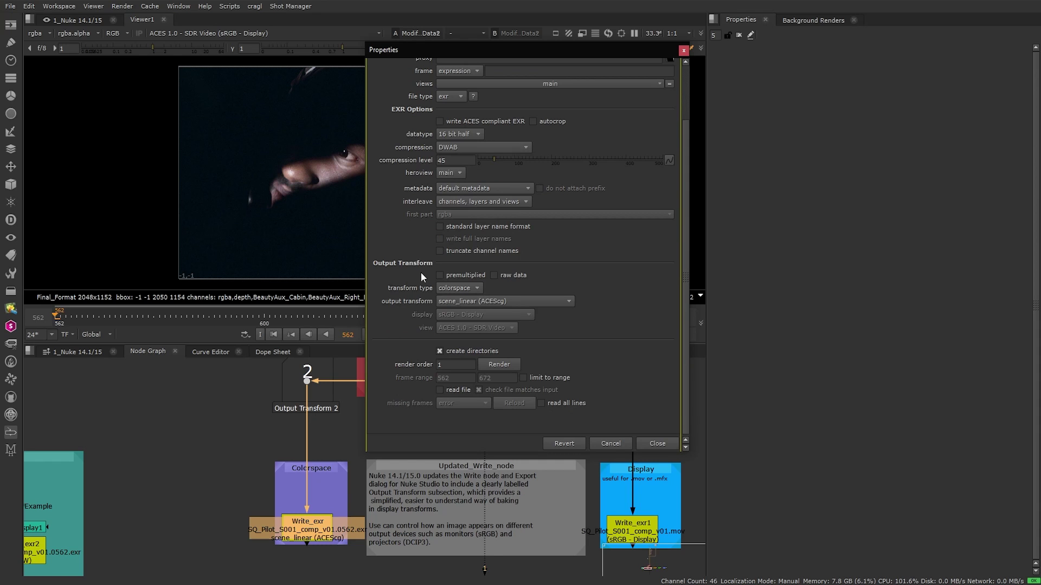
scroll(329, 512, up, 4)
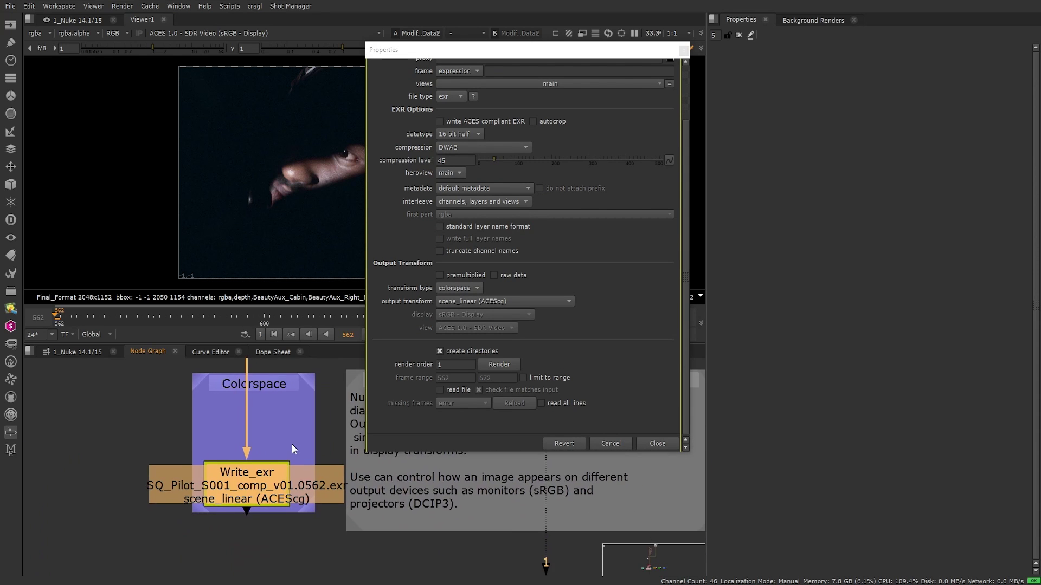
scroll(271, 474, up, 3)
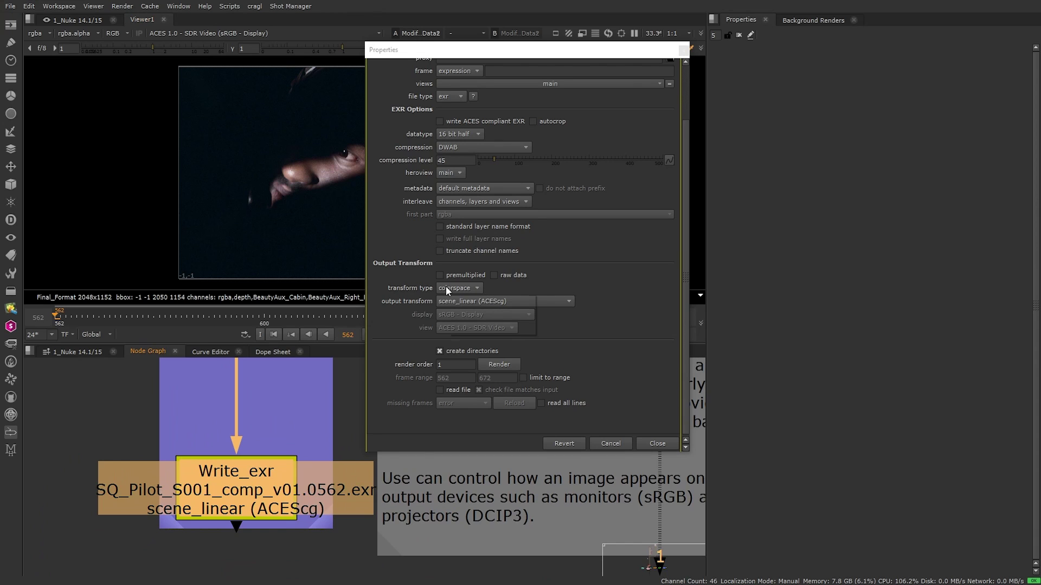
- List the available output transforms for Write_exr, and set its transform type to display
click(570, 302)
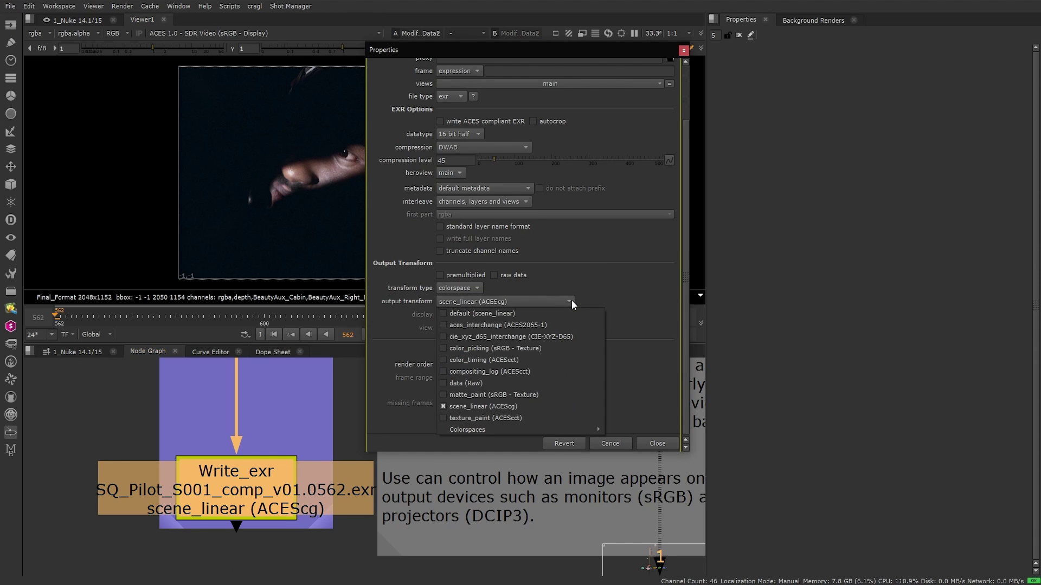
click(597, 281)
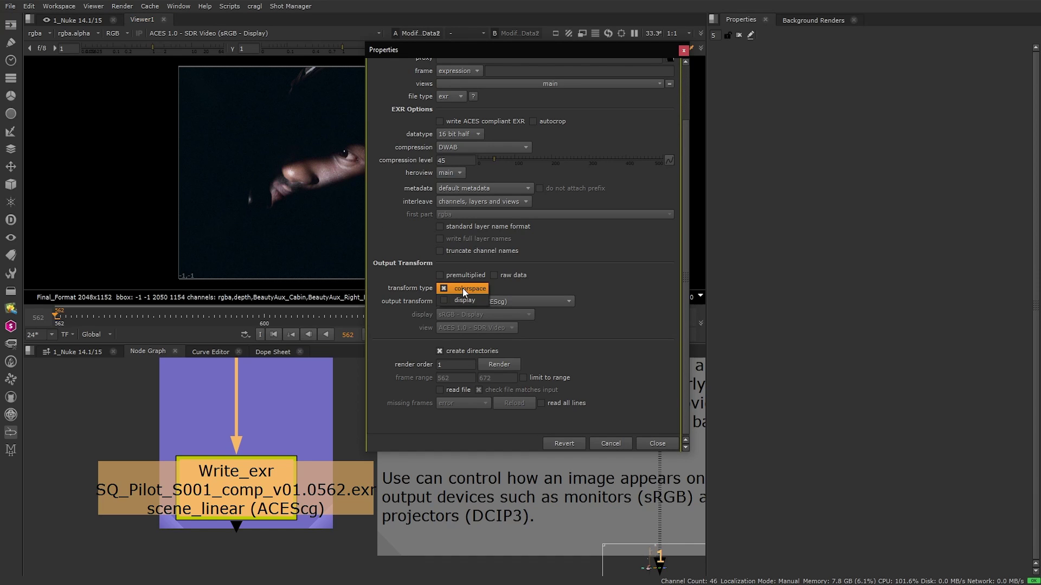
click(463, 300)
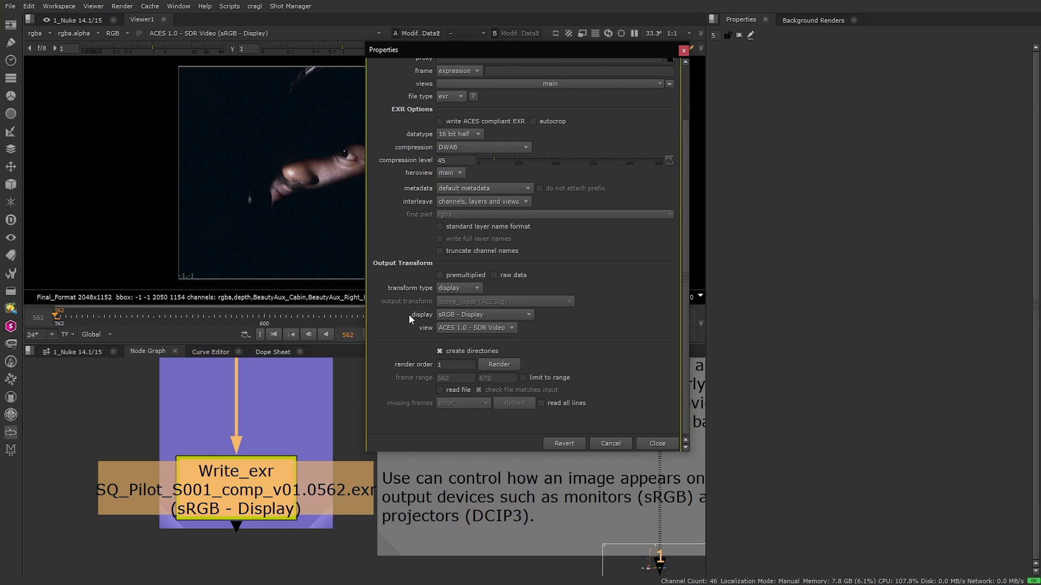
- List the display and view options in Write_exr's Output Transform section, then close the node's settings
click(473, 314)
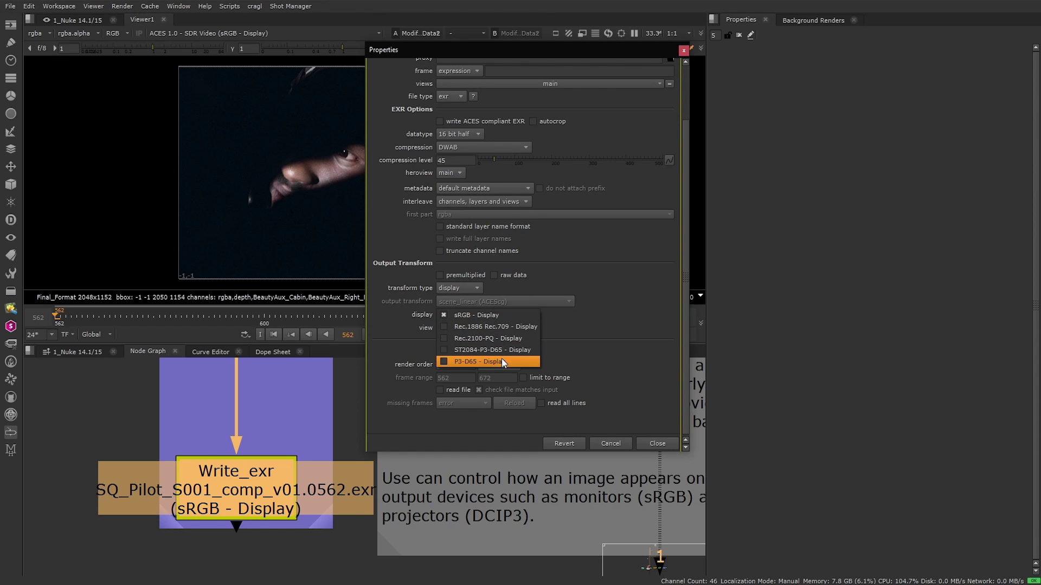
click(642, 350)
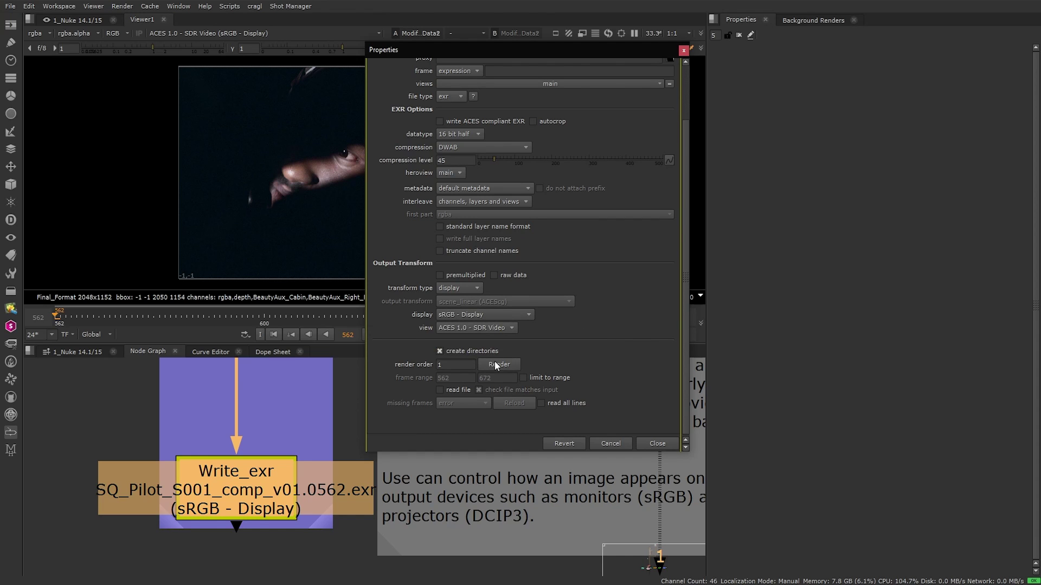
click(495, 326)
click(594, 338)
click(658, 441)
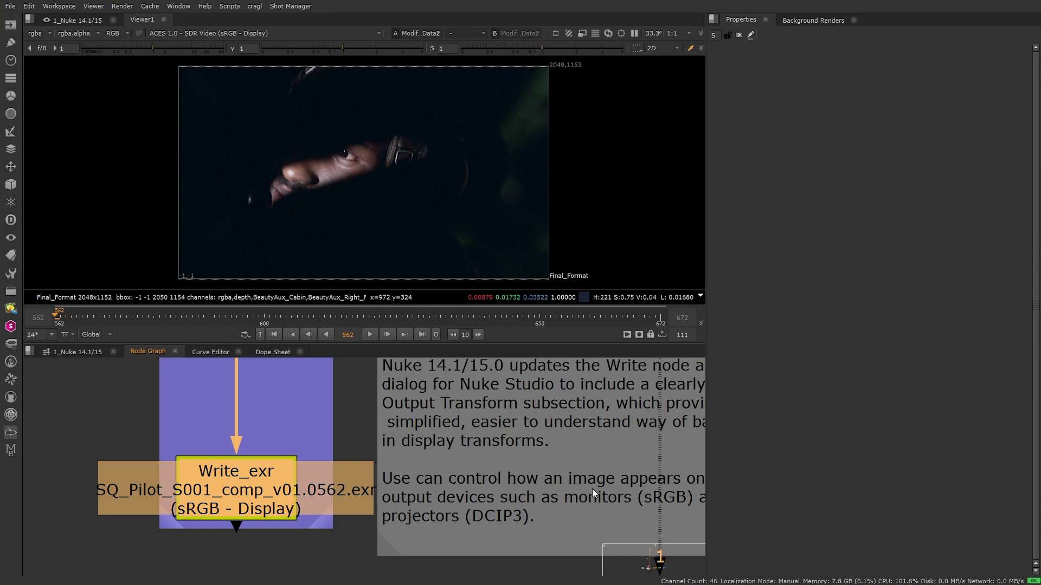
- Locate the Aliases note in the node graph and read its description of the ACES 1.3 configs
scroll(592, 489, down, 3)
middle_drag(627, 478, 180, 459)
middle_drag(574, 449, 233, 467)
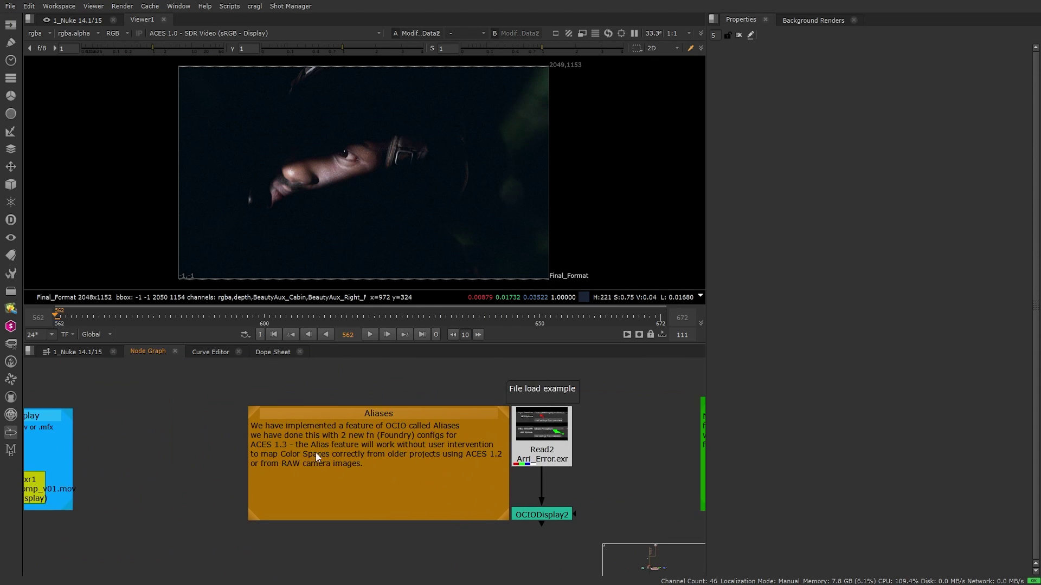
scroll(527, 430, up, 2)
scroll(526, 431, up, 2)
middle_drag(342, 487, 433, 447)
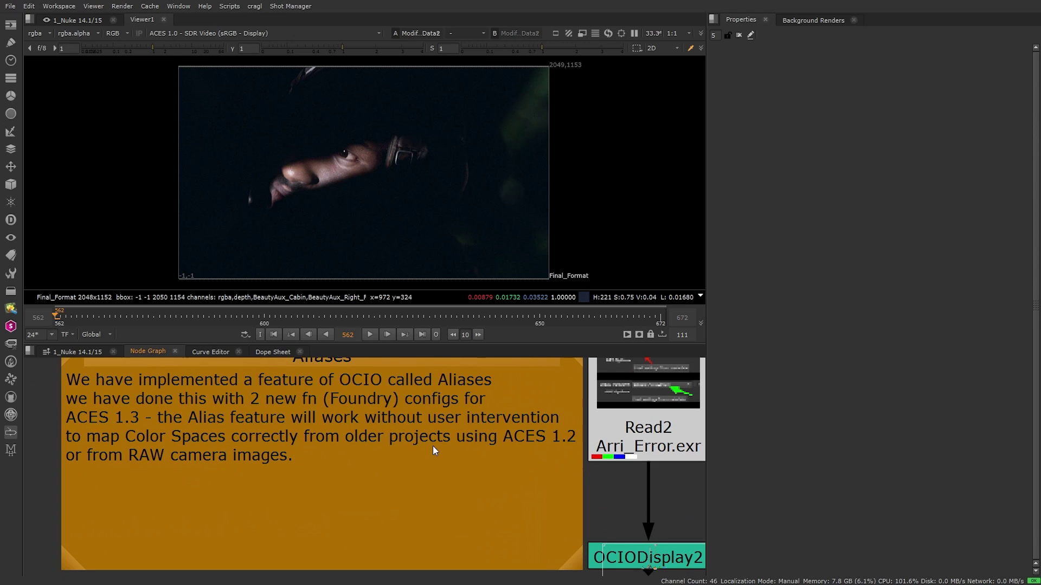
- Switch the project's OCIO config to aces_1.2 and back to fn-nuke_cg-config-v1.0.0_aces-v1.3_ocio-v2.1
key(s)
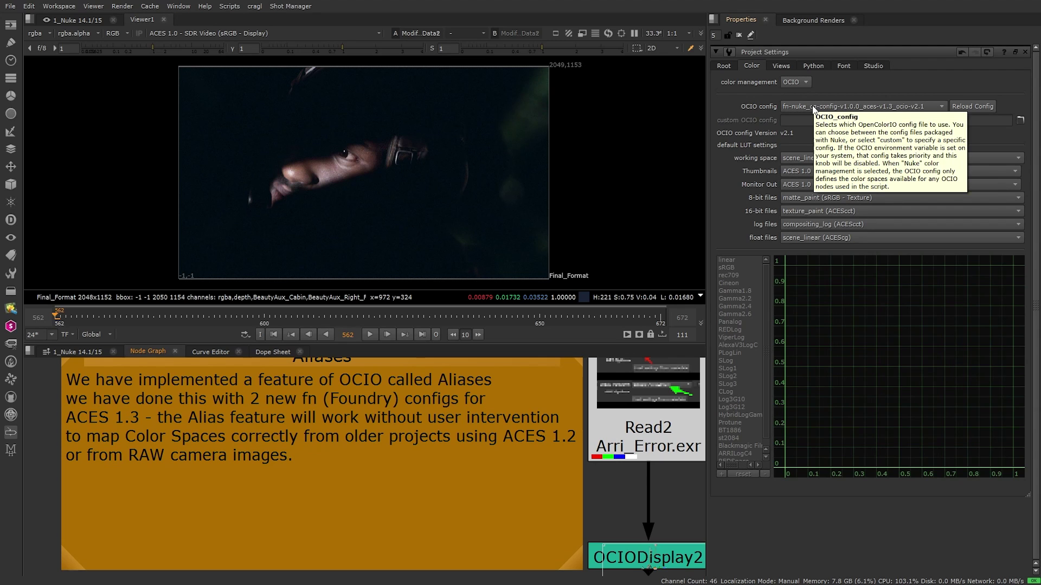
click(813, 107)
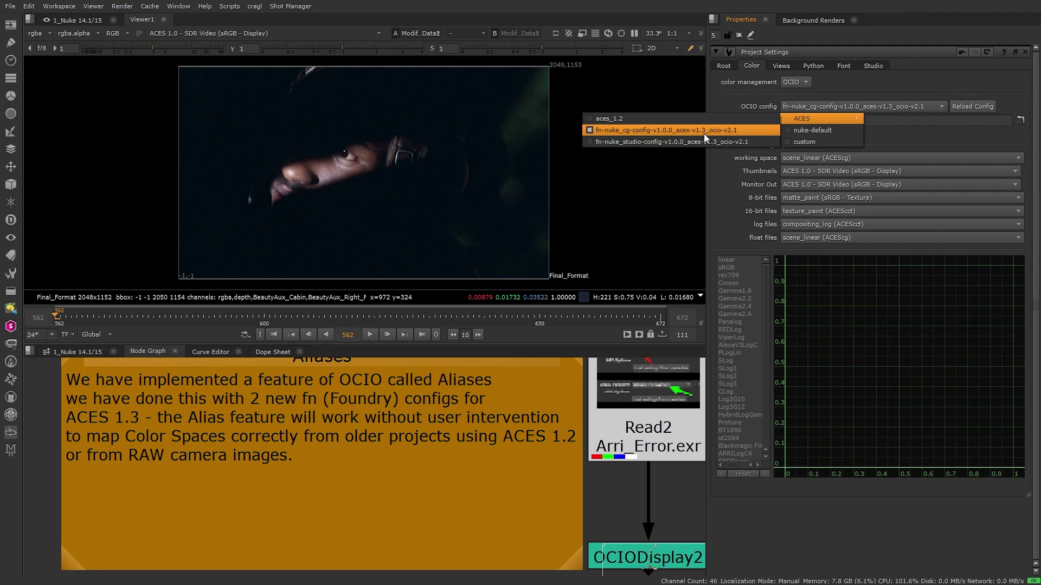
click(671, 122)
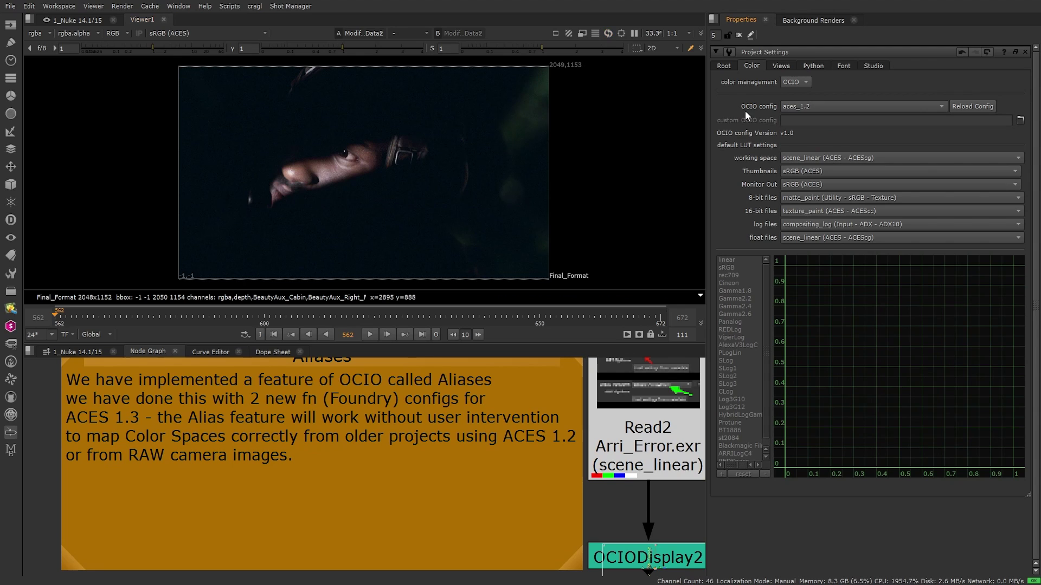
click(811, 107)
mouse_move(803, 118)
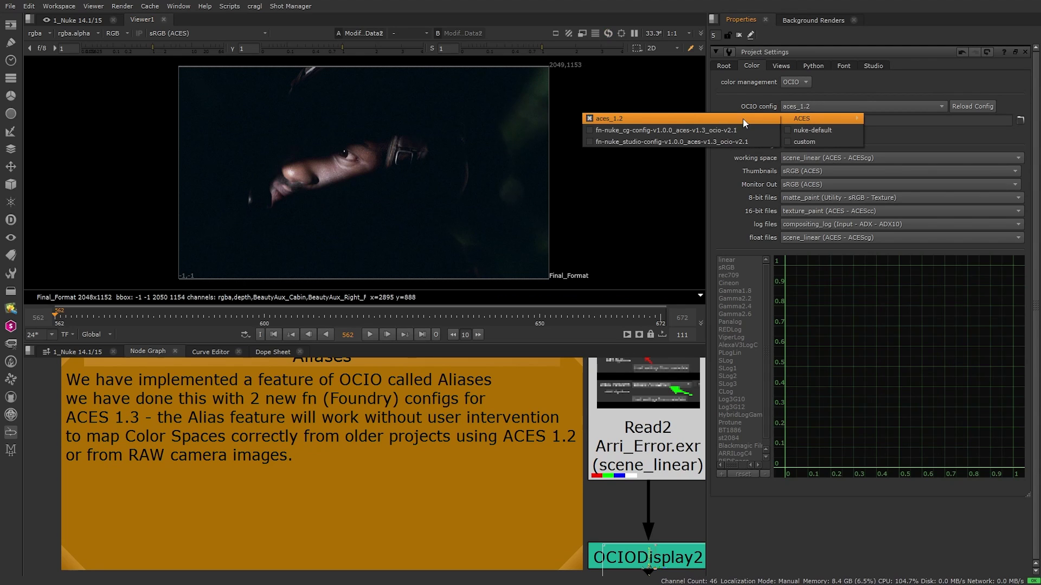
click(700, 127)
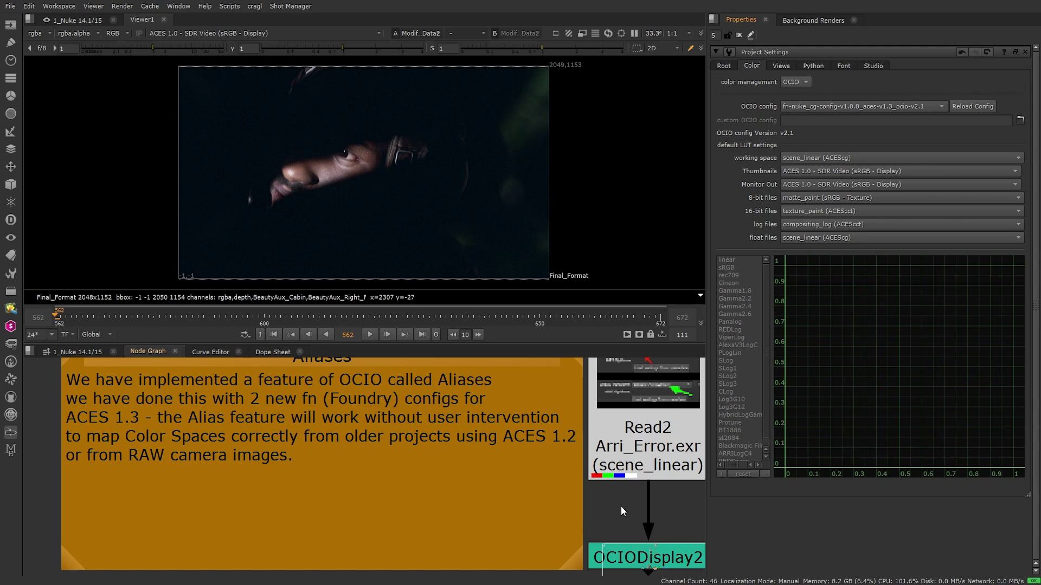
- Show OCIODisplay2 in the viewer and examine the input transforms pictured in the Arri_Error.exr example
middle_drag(620, 506, 357, 484)
click(402, 528)
key(1)
key(f)
middle_drag(375, 102, 383, 176)
scroll(382, 176, up, 2)
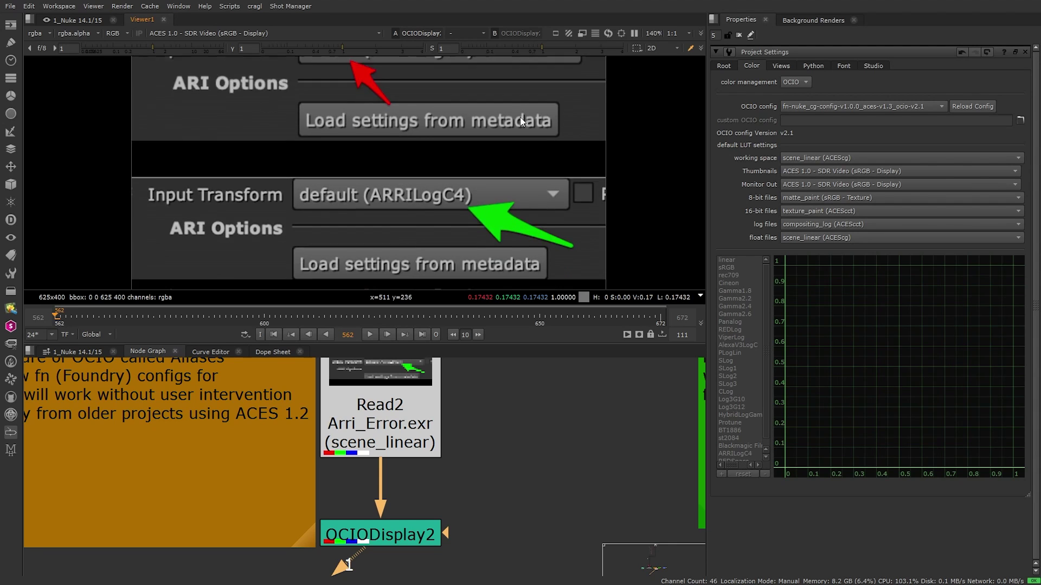
middle_drag(503, 181, 503, 156)
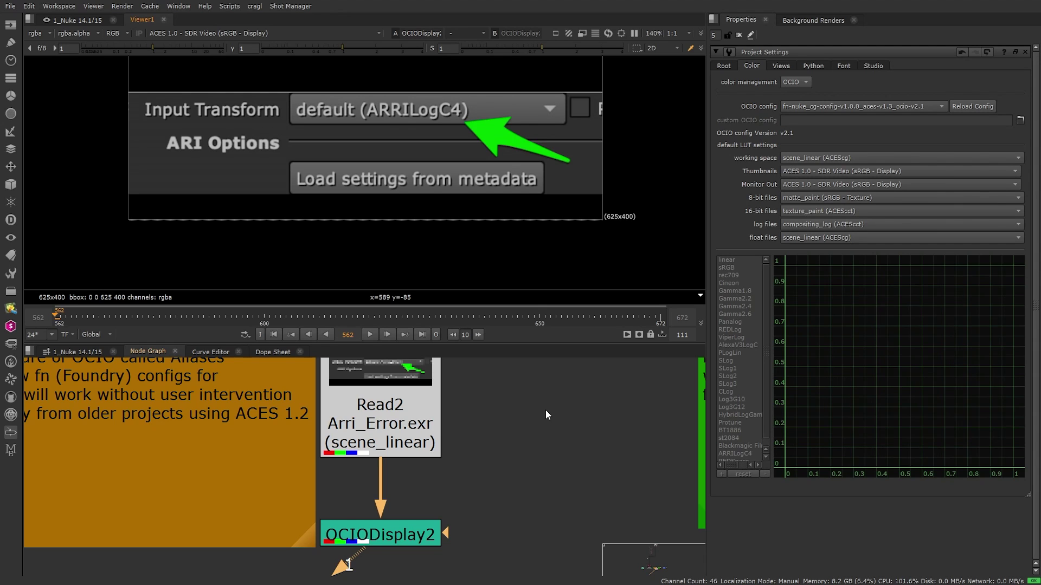
- Show OCIODisplay4 beside the OCIO_2_2_1 note in the viewer and examine the OCIO library version pictured
scroll(546, 410, down, 3)
middle_drag(595, 435, 161, 471)
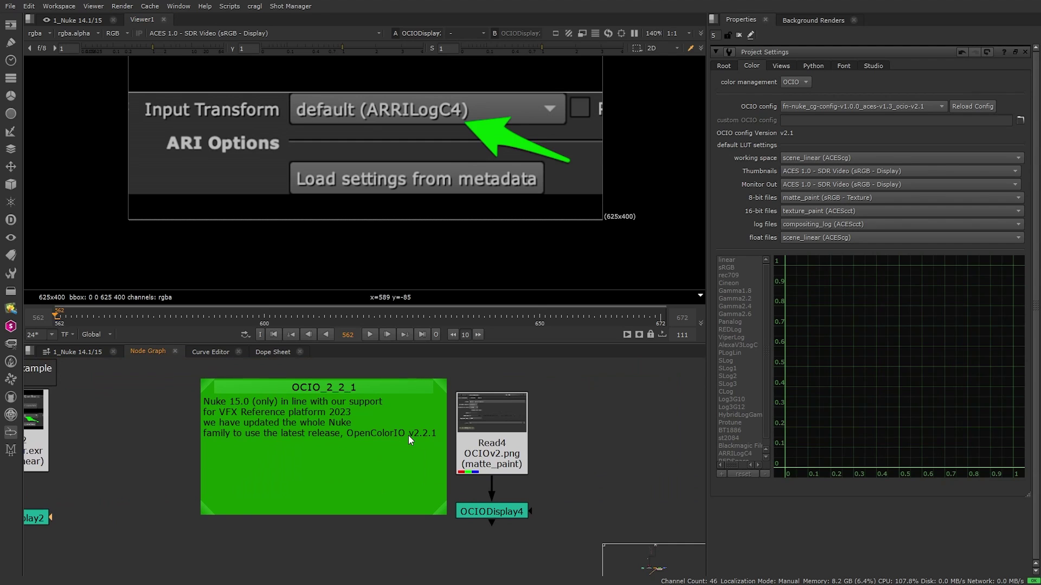
scroll(408, 435, up, 2)
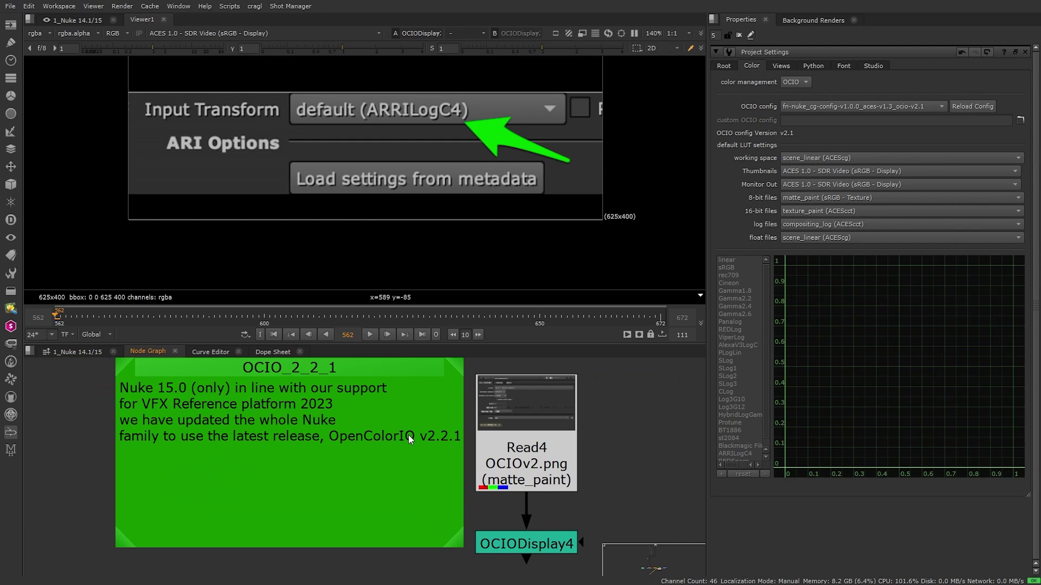
click(525, 542)
key(1)
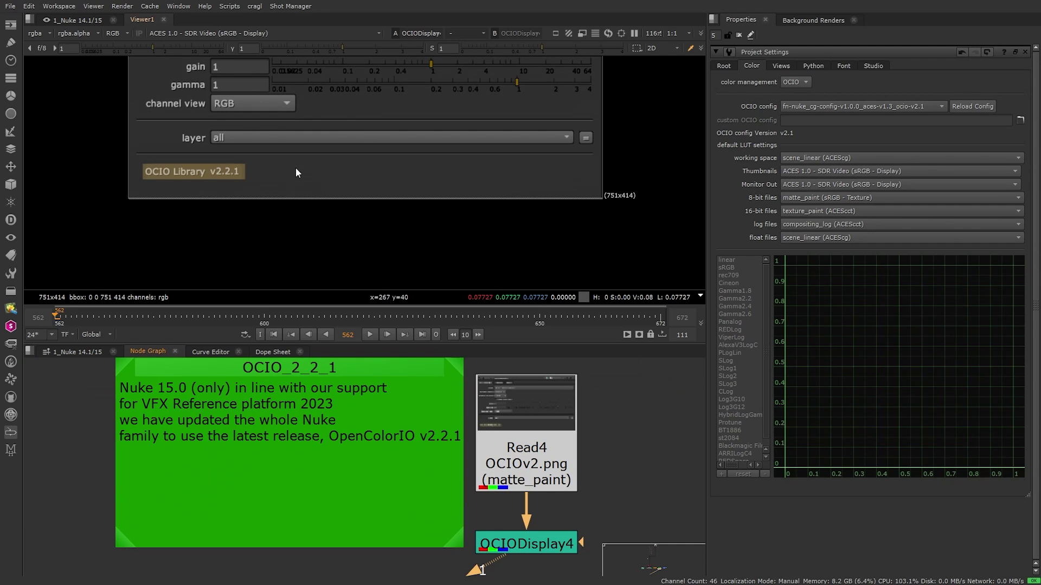
scroll(295, 168, down, 2)
scroll(246, 211, up, 3)
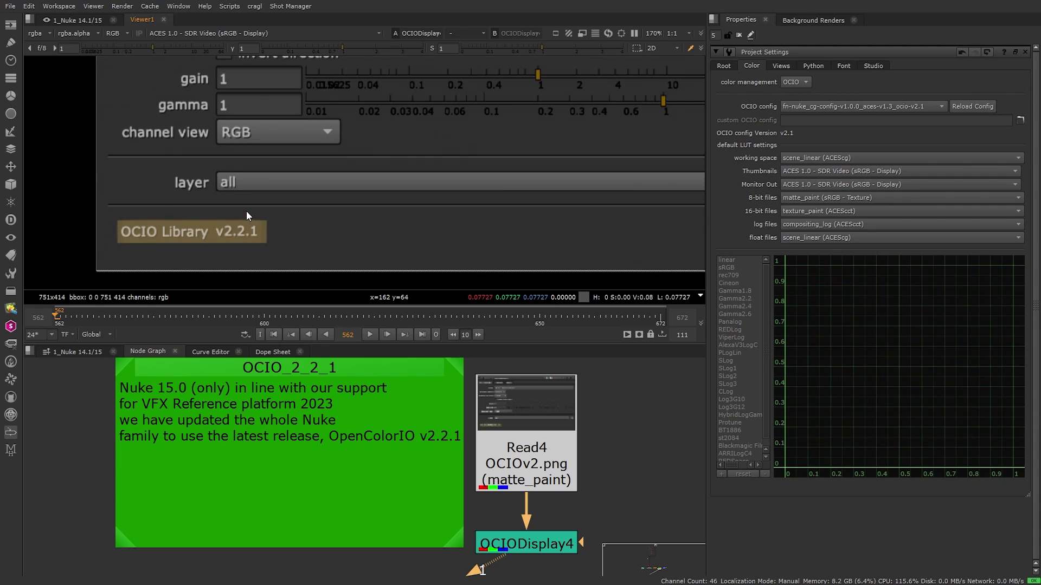
middle_drag(299, 217, 303, 226)
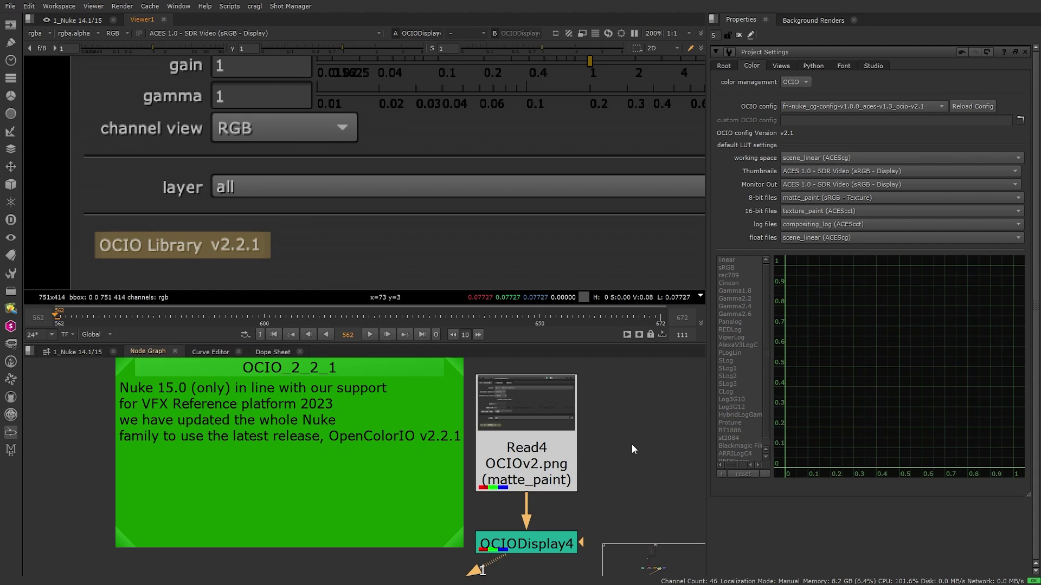
- Open the settings of OCIODisplay5 near the OCIOZ note and show its output in the viewer
scroll(632, 444, down, 4)
middle_drag(646, 462, 344, 463)
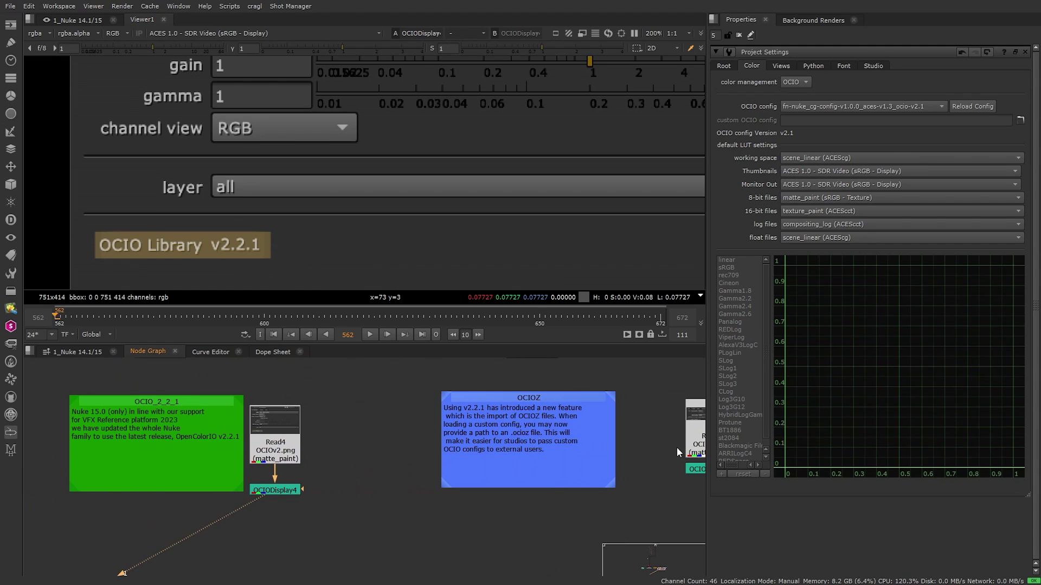
middle_drag(676, 447, 424, 456)
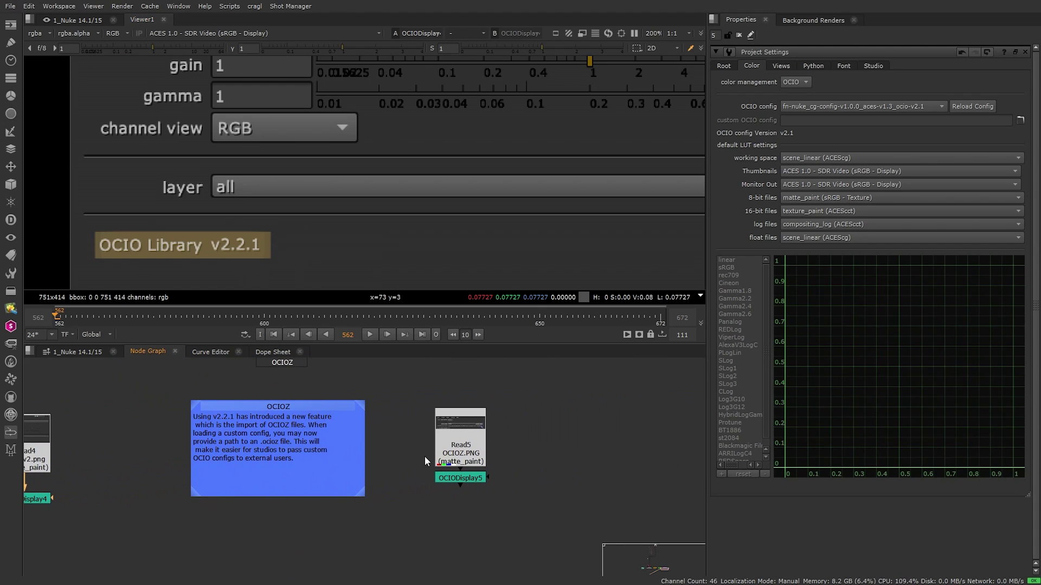
scroll(463, 480, up, 3)
click(466, 477)
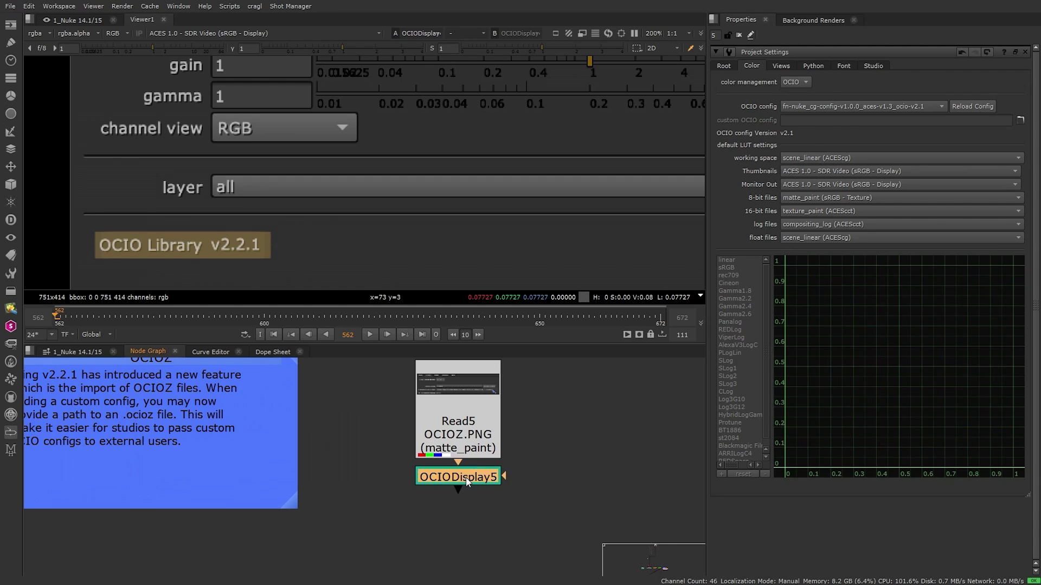
double_click(466, 477)
key(1)
- Examine the custom OCIO config path in the OCIOZ.PNG image closely, then fit the image to the viewer
middle_drag(487, 147, 361, 296)
scroll(372, 185, down, 2)
scroll(463, 206, up, 4)
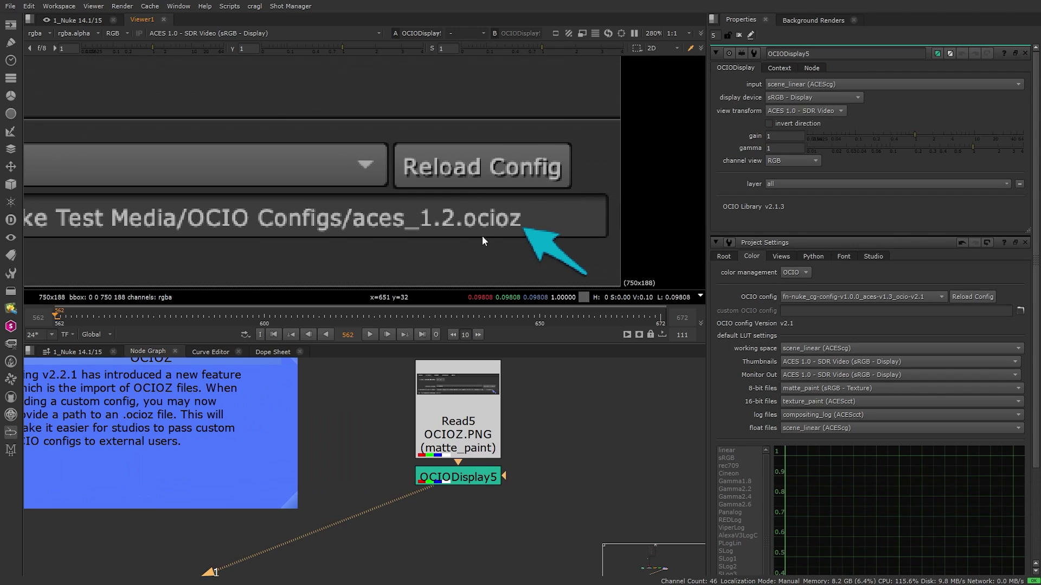
scroll(511, 204, down, 2)
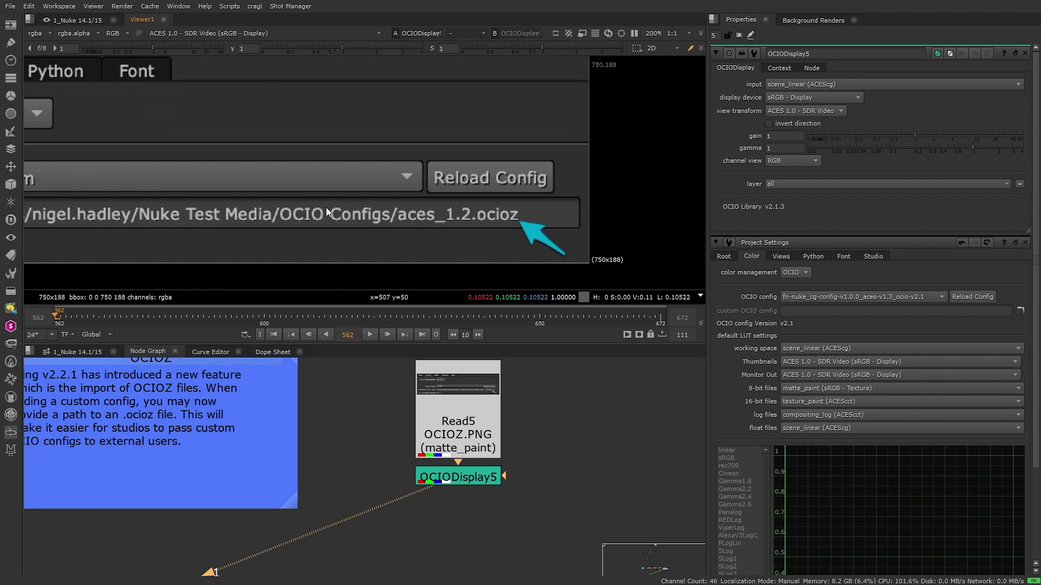
key(f)
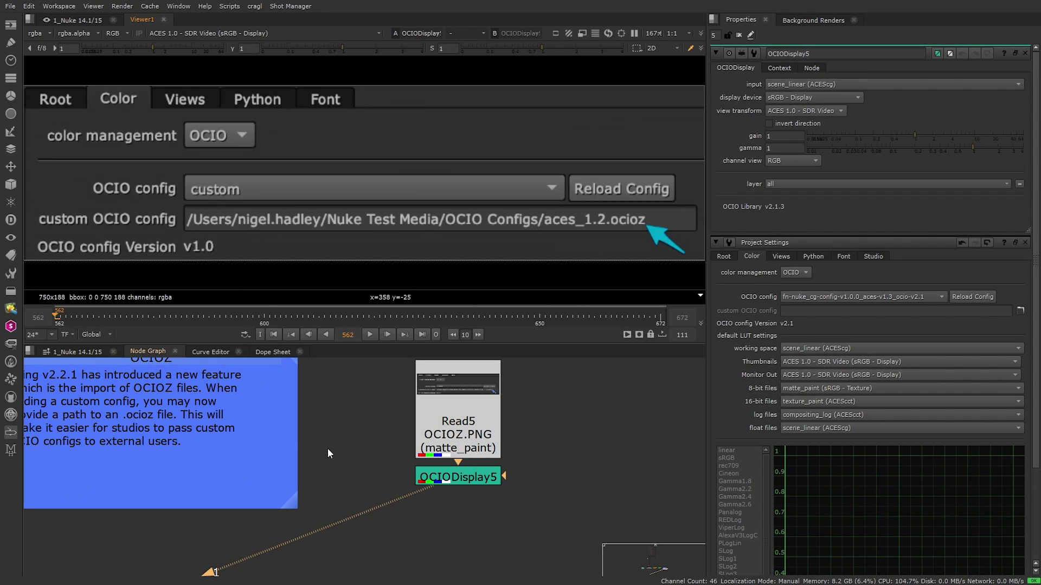
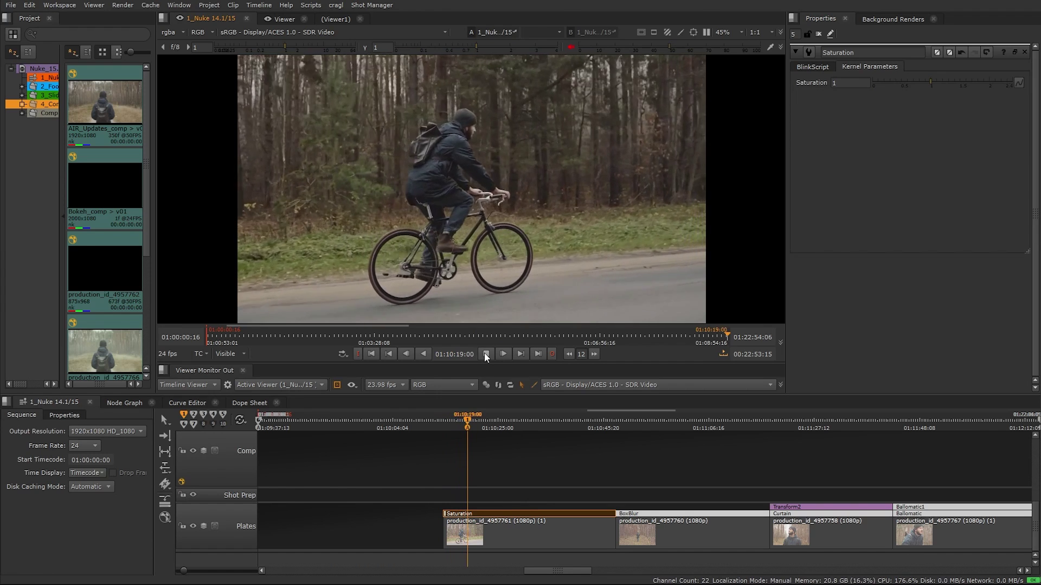
- Stop playback, move the playhead to the BoxBlur clip on the Plates track, and open the effect's kernel parameters
click(486, 355)
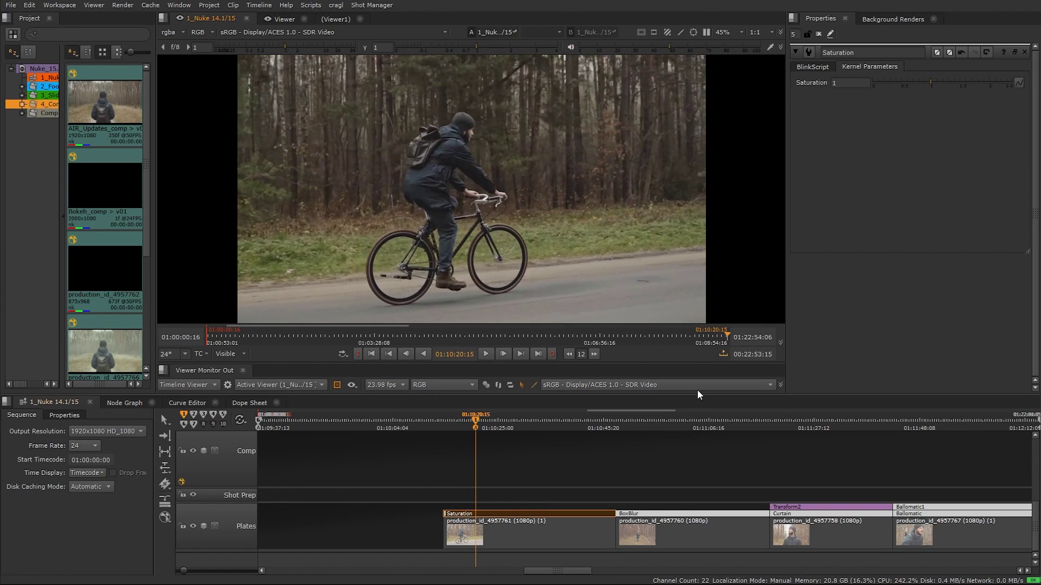
middle_drag(606, 464, 398, 467)
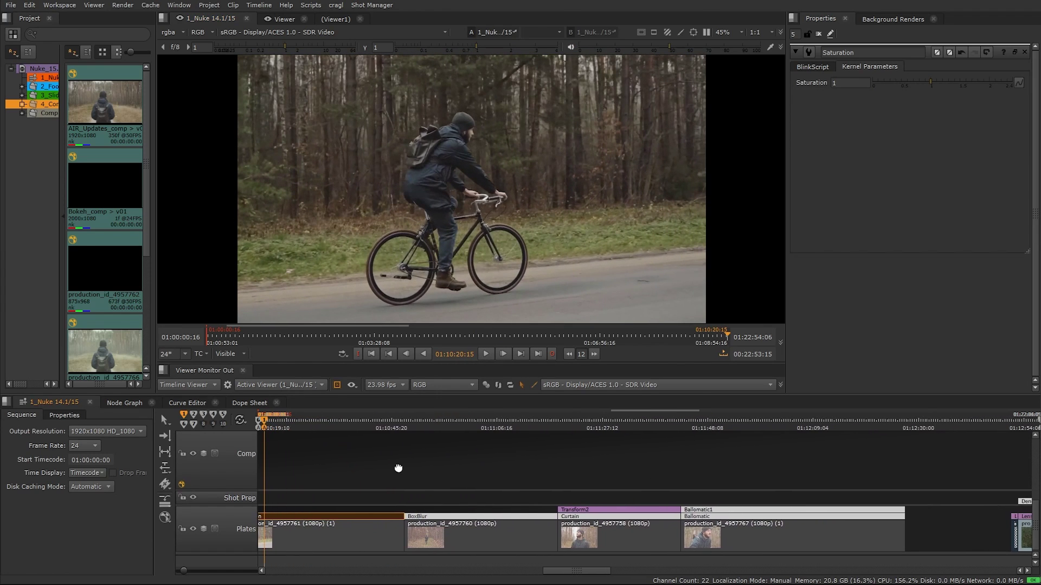
click(421, 418)
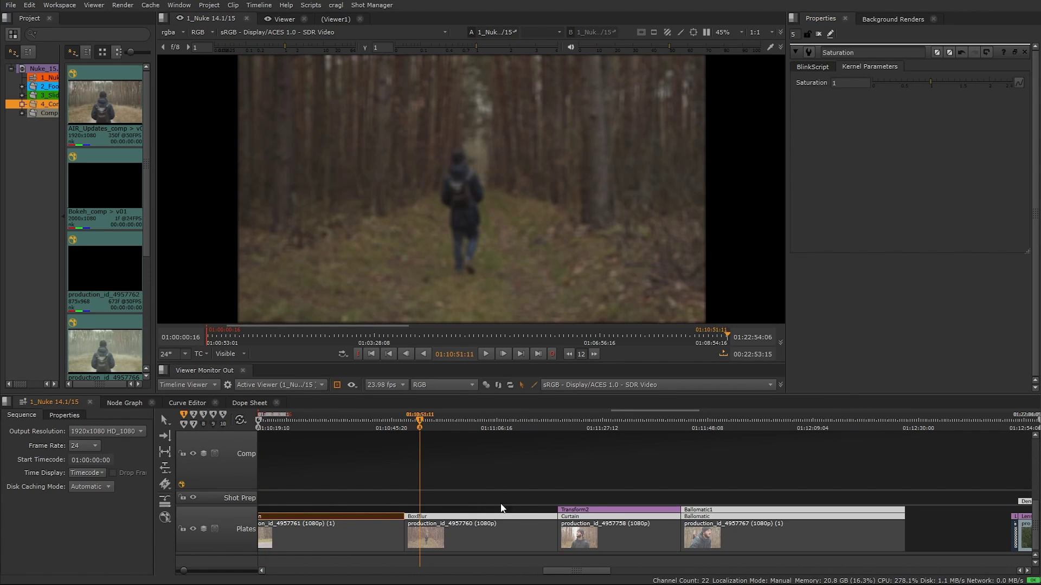
double_click(490, 517)
click(855, 68)
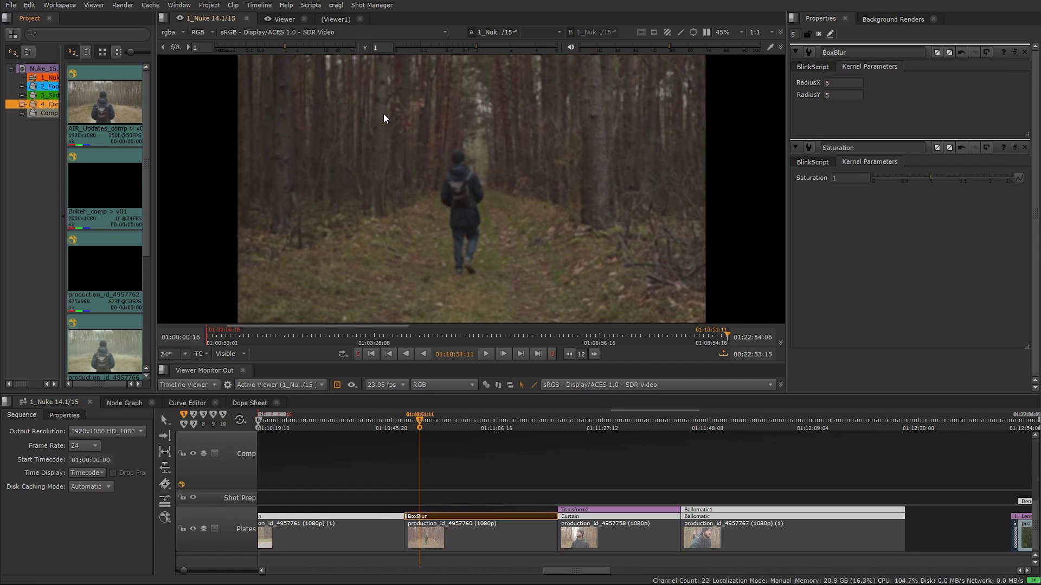
- Move the playhead to the Curtain clip and set the Curtain effect's amplitude to 103
click(591, 415)
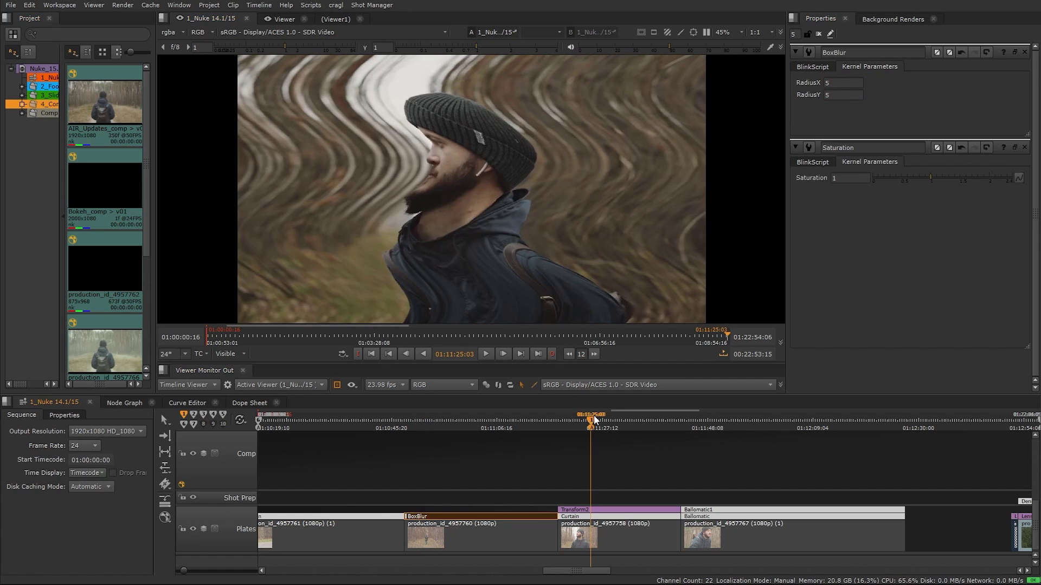
double_click(618, 517)
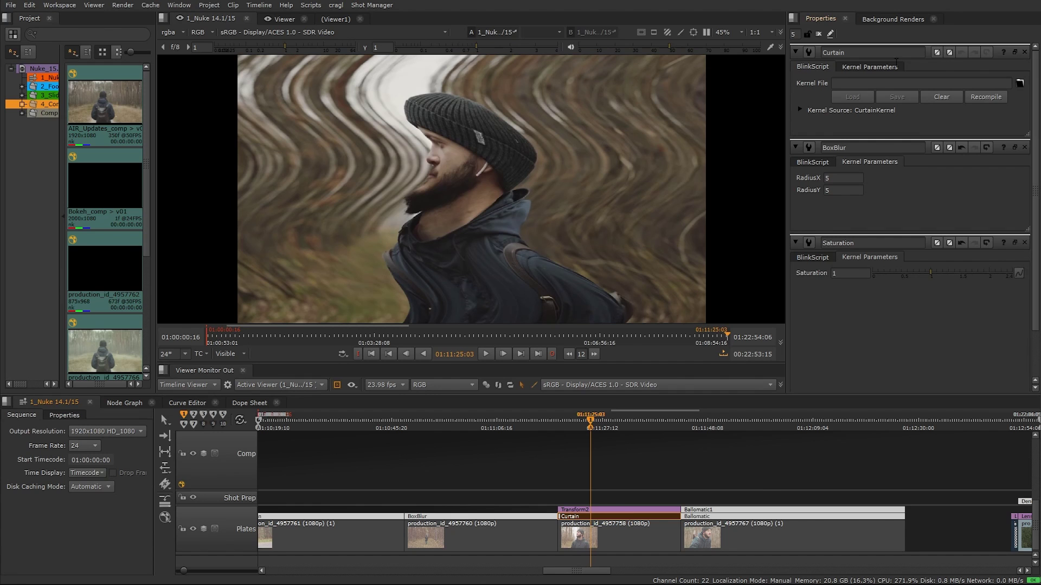
click(869, 66)
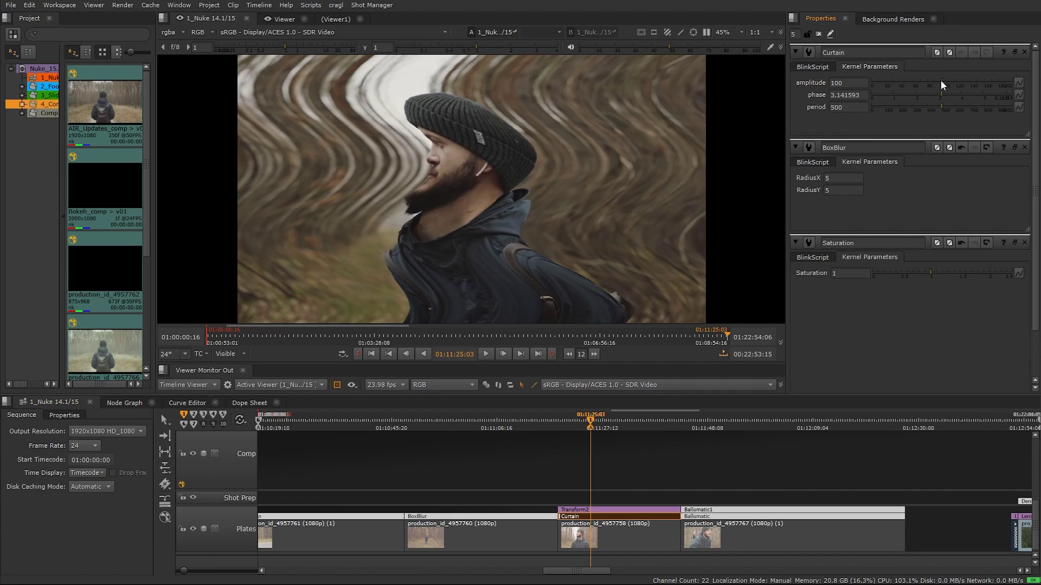
mouse_move(941, 80)
mouse_down()
mouse_move(919, 81)
mouse_move(1010, 82)
mouse_move(915, 79)
mouse_move(952, 88)
mouse_move(943, 88)
mouse_up()
- Move the playhead to 01:11:56:09 on the Ballomatic clip to view its effect
middle_drag(785, 482, 498, 458)
click(499, 418)
- Open the properties of the LensDistortion2 effect above the Grid clip on the Plates track
middle_drag(688, 479, 574, 518)
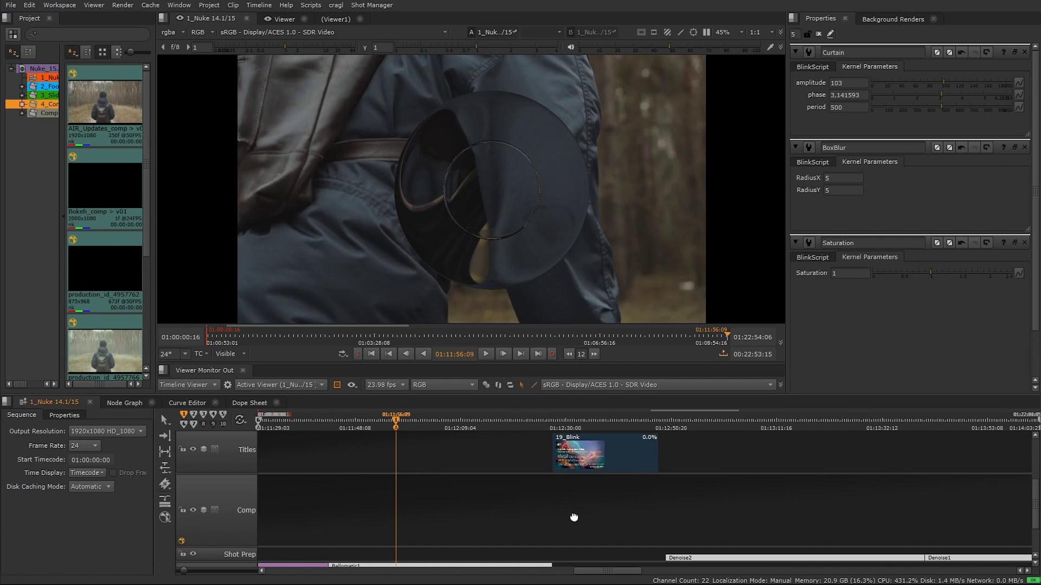
middle_drag(577, 491, 417, 545)
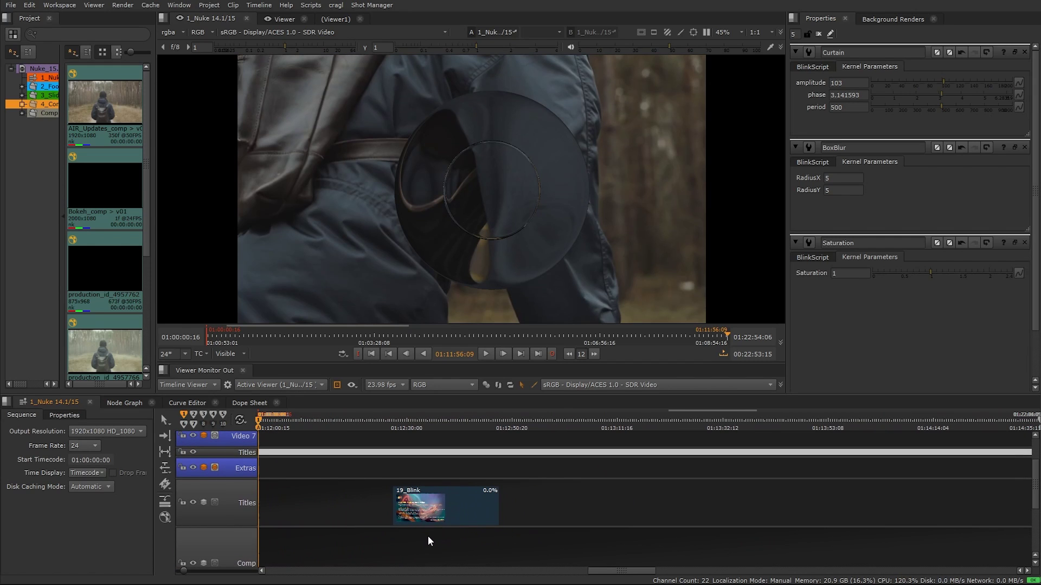
middle_drag(505, 223, 478, 206)
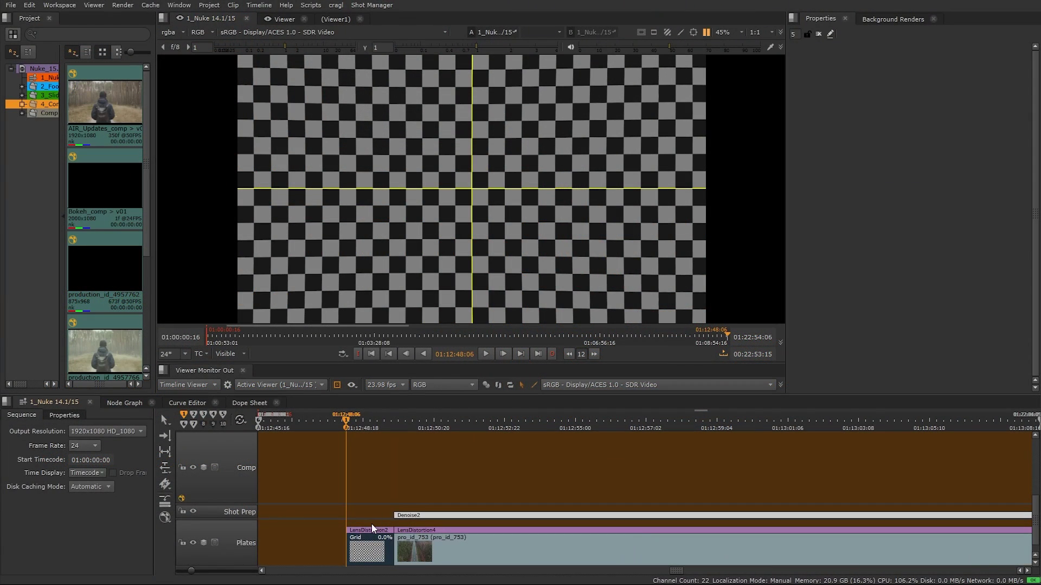
click(371, 529)
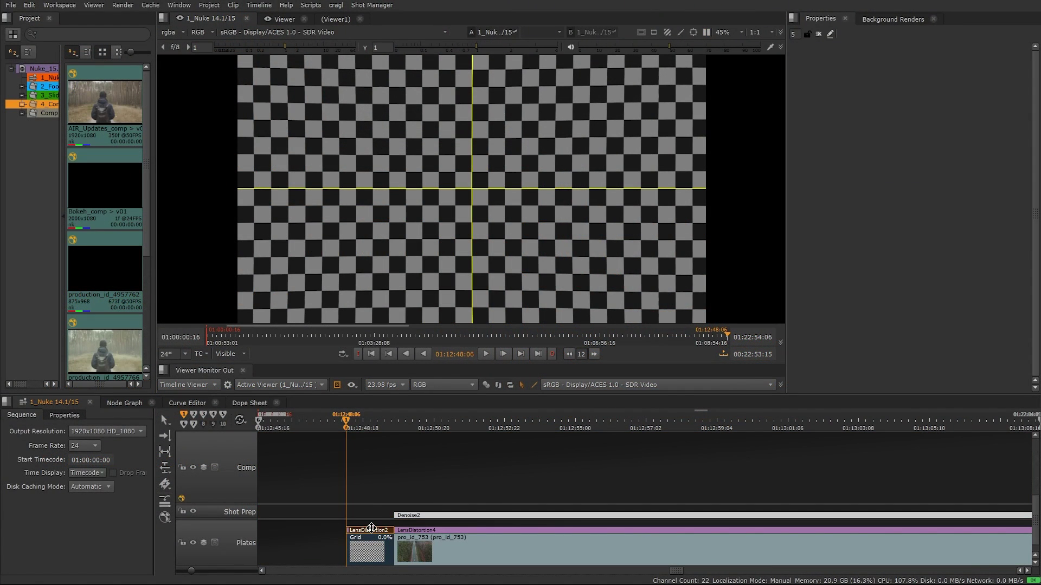
double_click(371, 527)
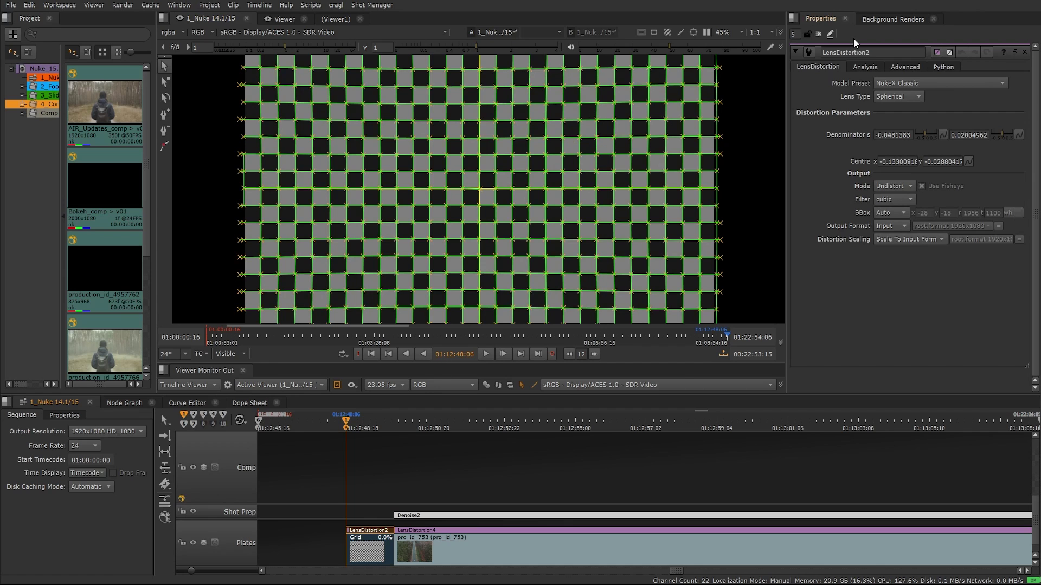
- Reset LensDistortion2's analysis, then redetect and solve the checkerboard grid for the current frame
click(865, 67)
click(980, 202)
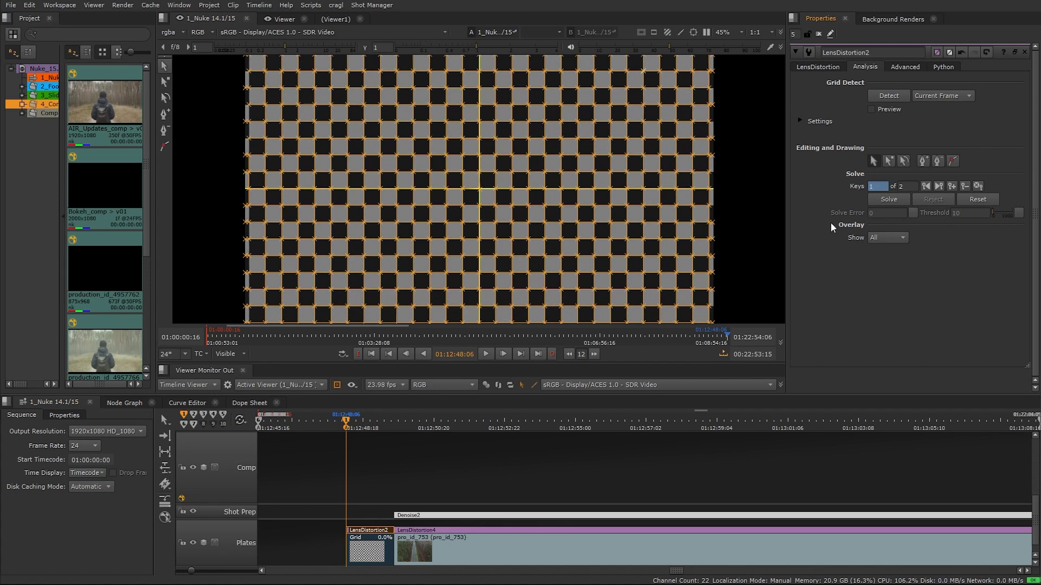
click(889, 96)
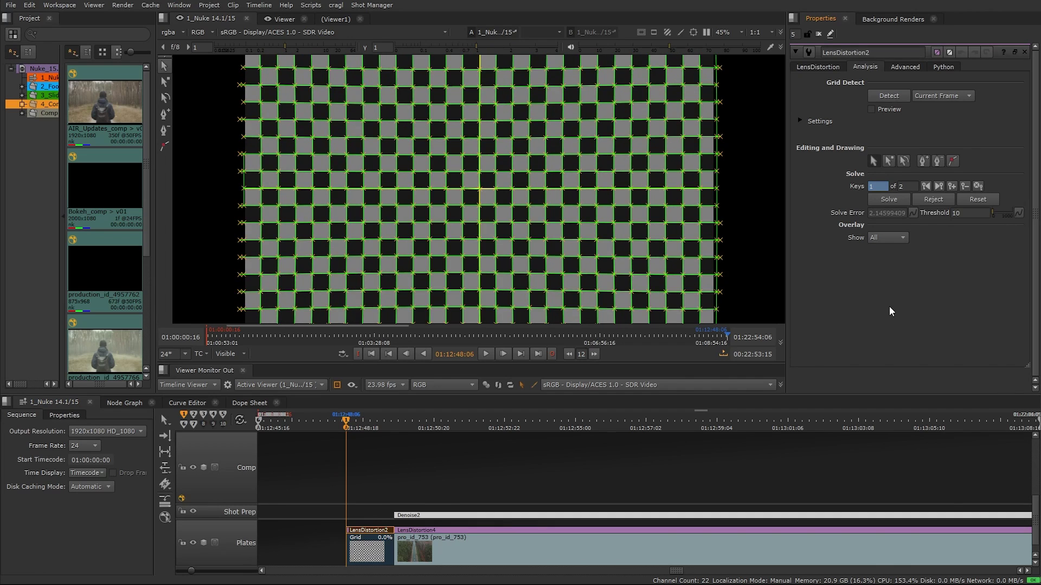
- Select the LensDistortion effects on the Plates track in turn, from the Grid clip through pro_id_753 to the production_id_4957760 clip
click(358, 513)
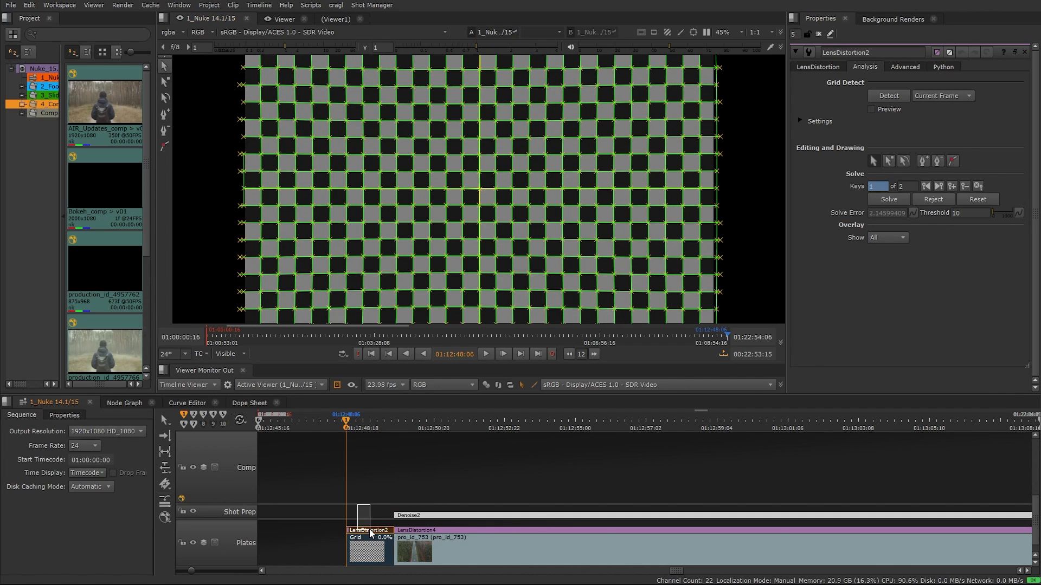
click(468, 530)
middle_drag(791, 457, 13, 462)
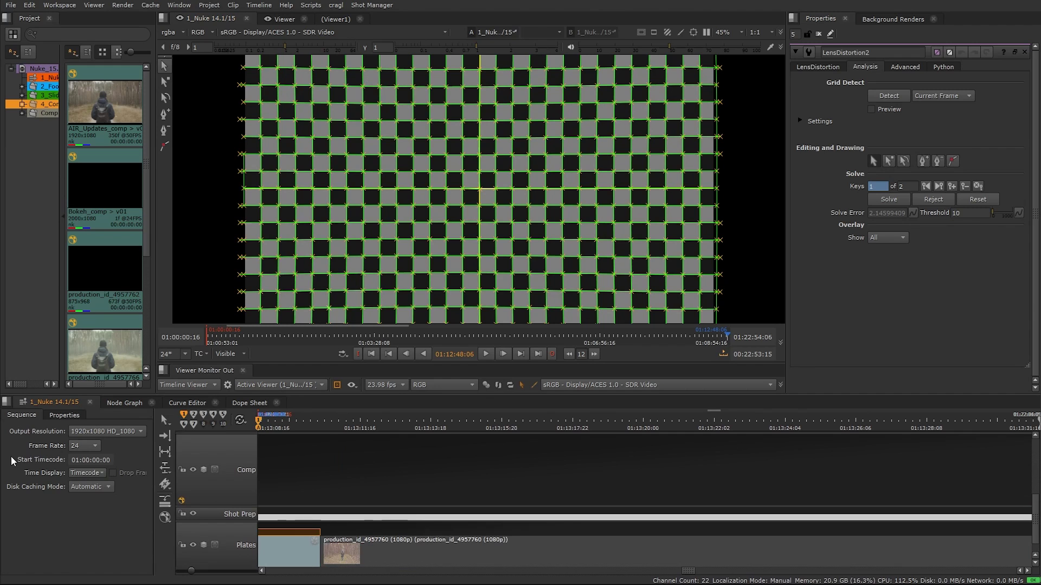
click(529, 539)
scroll(600, 486, down, 2)
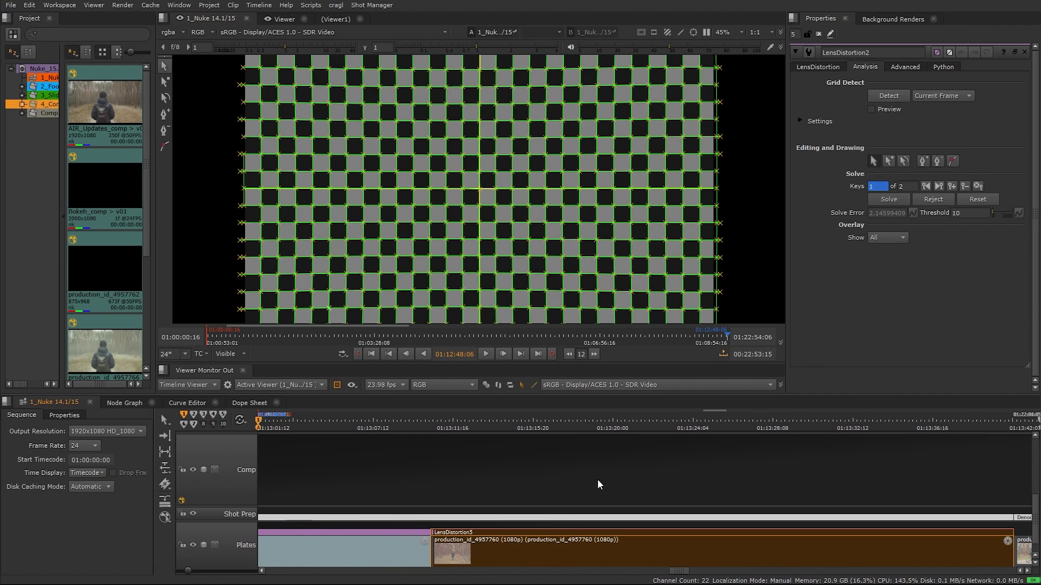
middle_drag(599, 486, 447, 459)
drag(447, 459, 1027, 458)
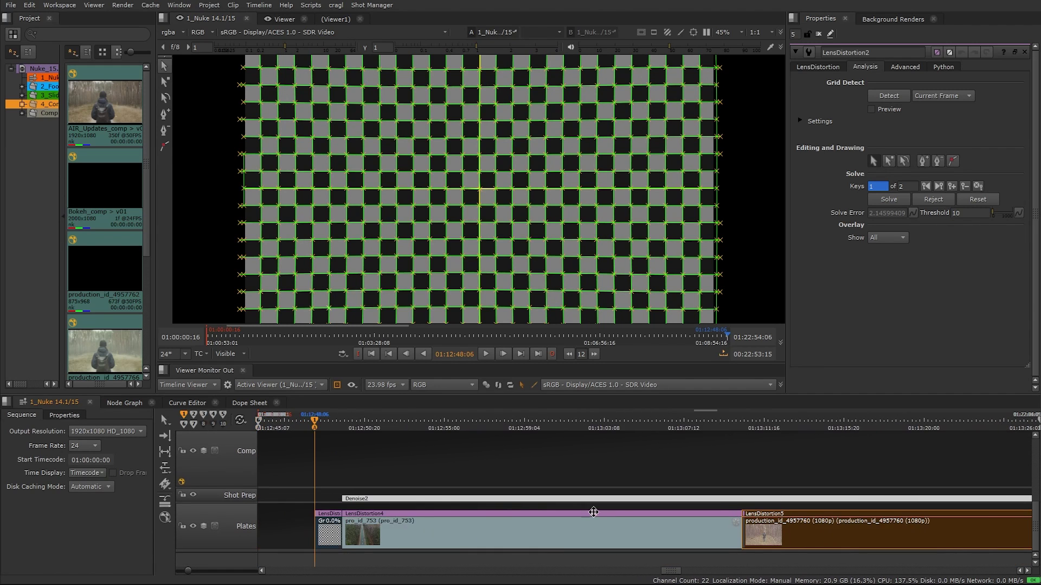
- Move the playhead to 01:12:53:14 on the pro_id_753 clip and open the Denoise2 effect on the Shot Prep track
scroll(577, 499, down, 4)
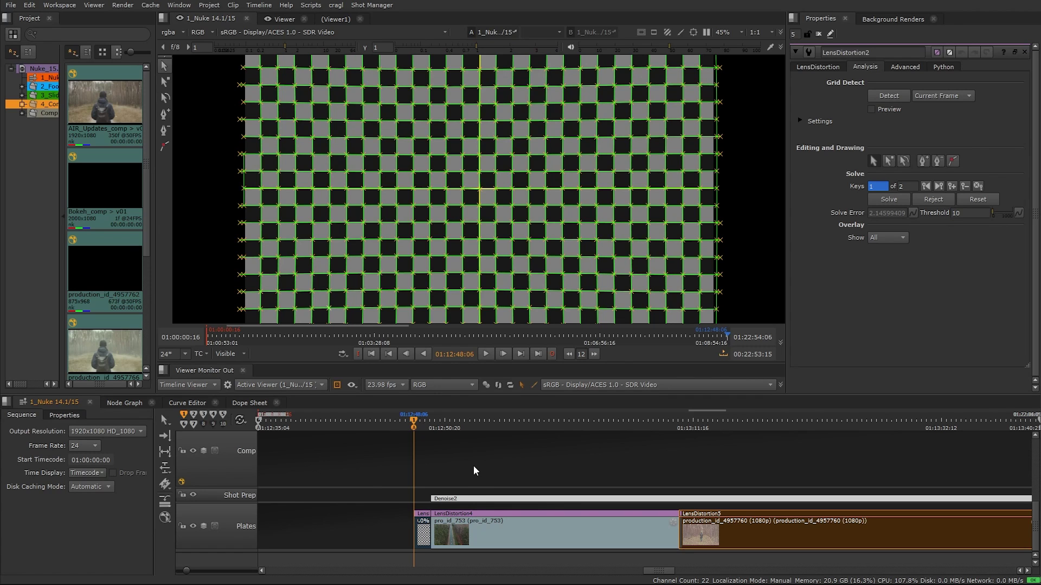
click(477, 420)
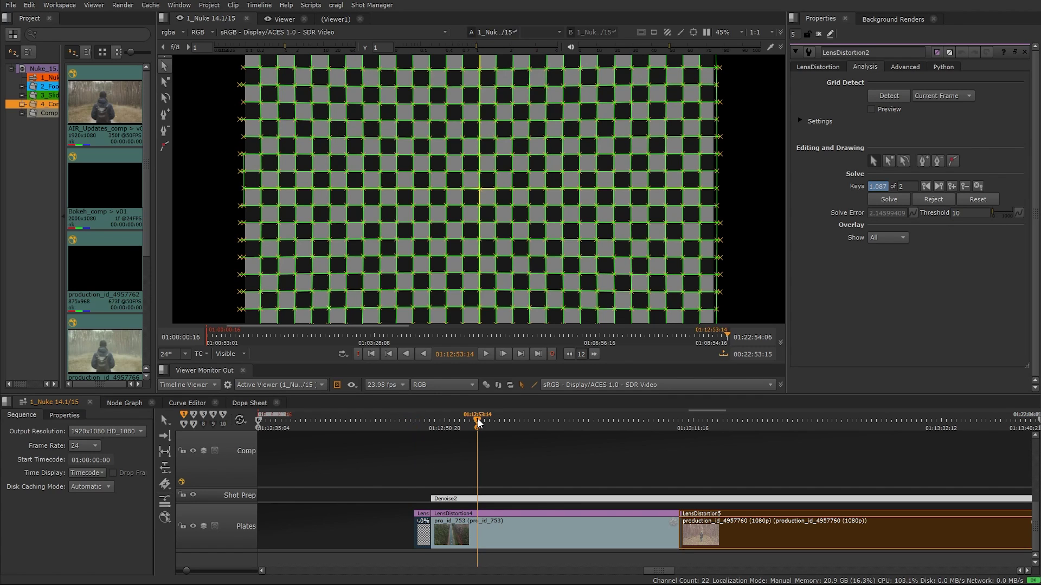
click(499, 499)
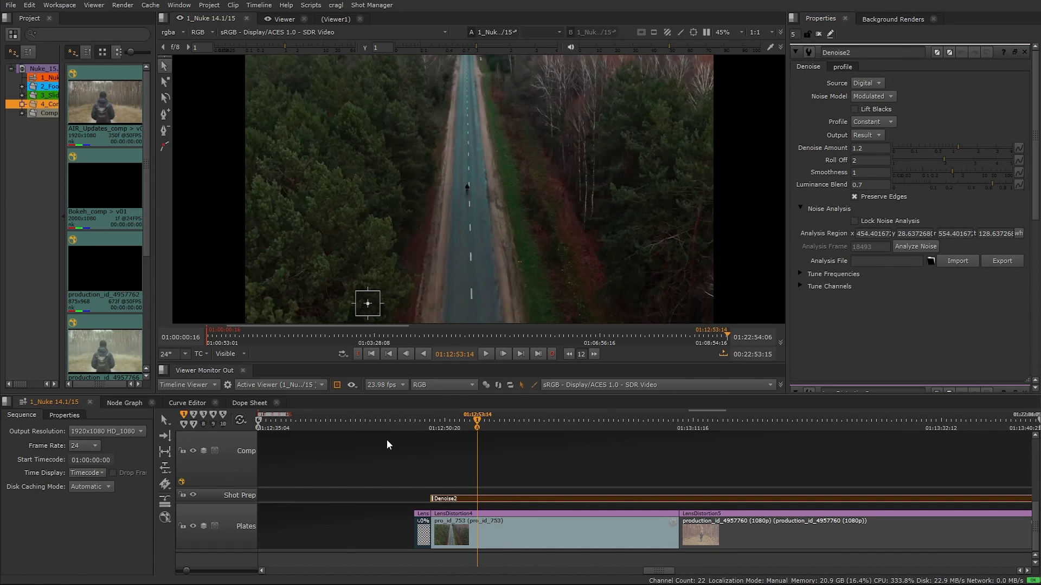
- Copy the Denoise2 and LensDistortion4 effects from the timeline into the Node Graph, placing the Denoise node below the LensDistortion node
click(512, 471)
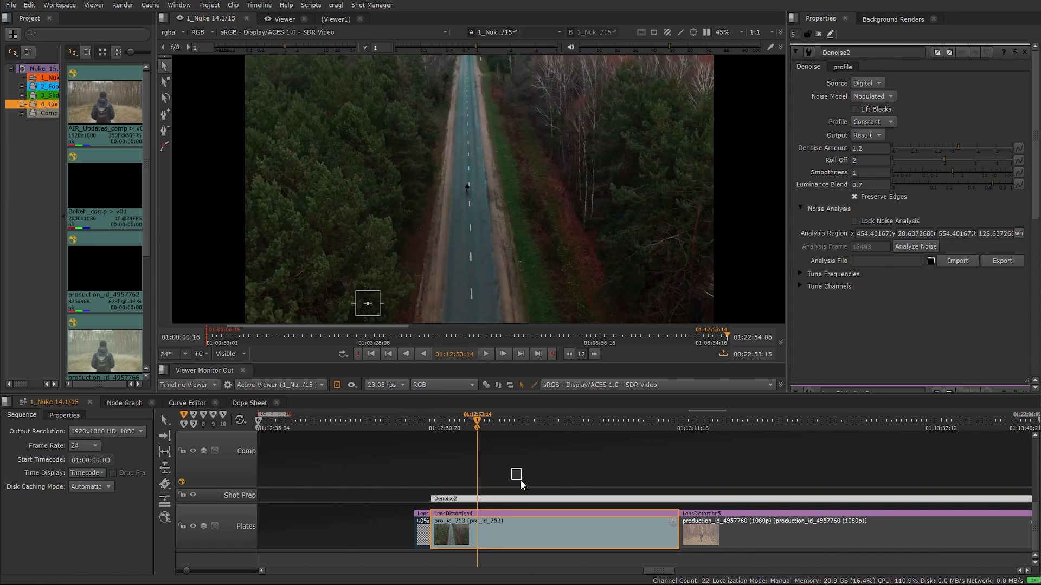
drag(520, 481, 521, 515)
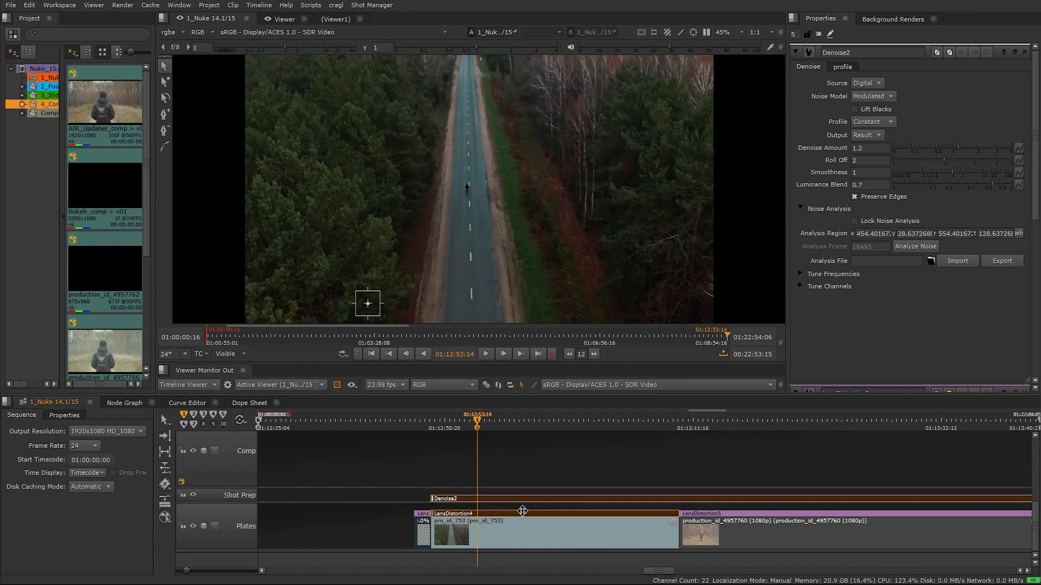
click(131, 403)
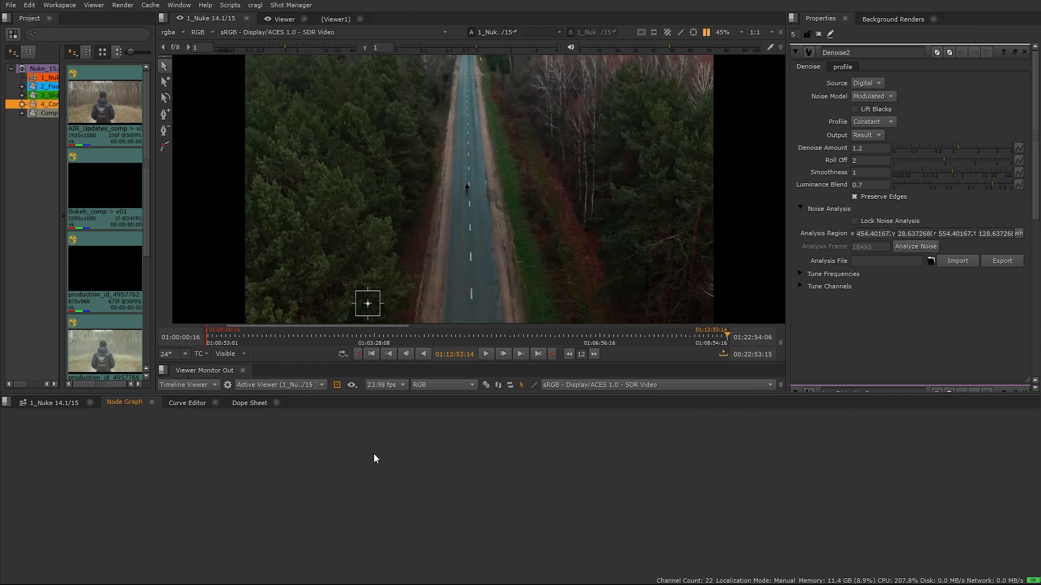
key(ctrl+v)
click(369, 472)
drag(369, 472, 370, 505)
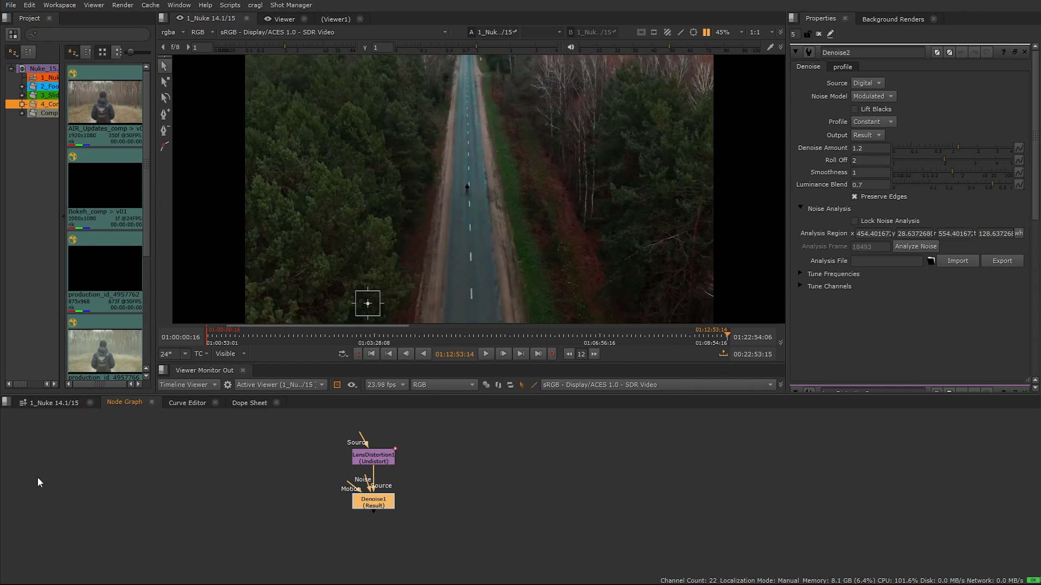
- Return to the timeline and select the pro_id_753 clip together with its LensDistortion4 effect
click(68, 401)
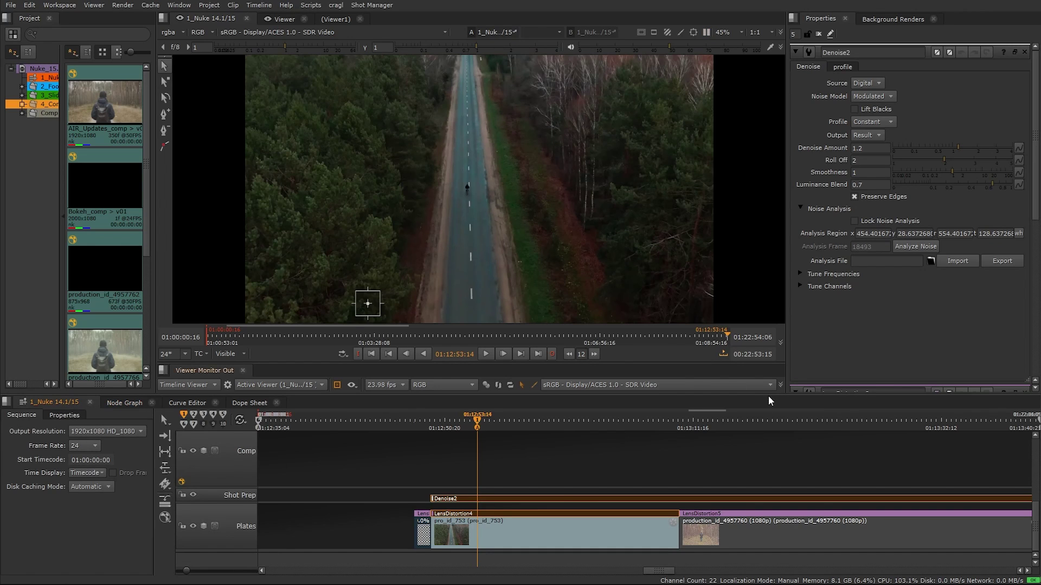
scroll(564, 465, down, 2)
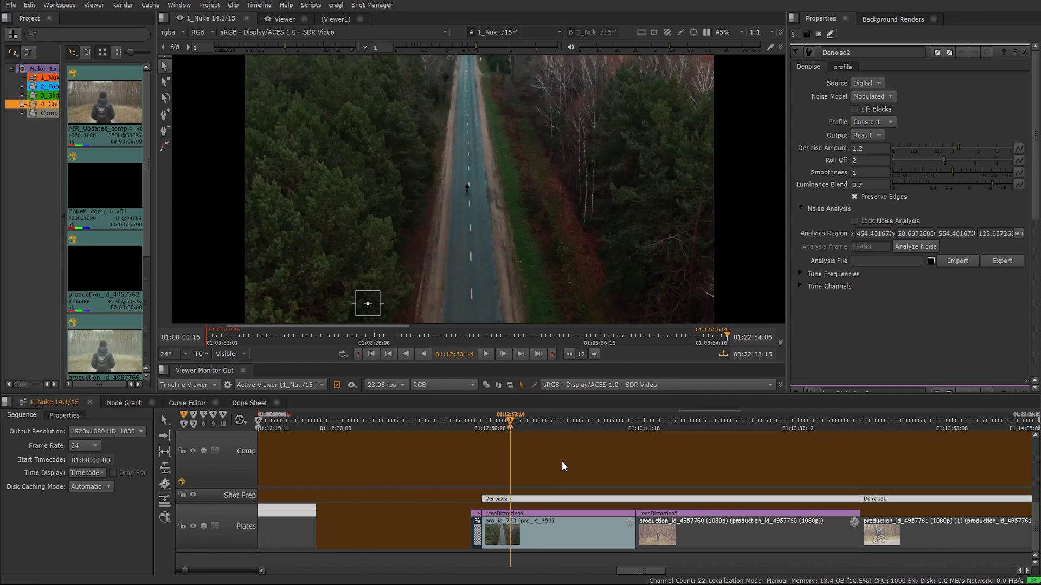
click(534, 524)
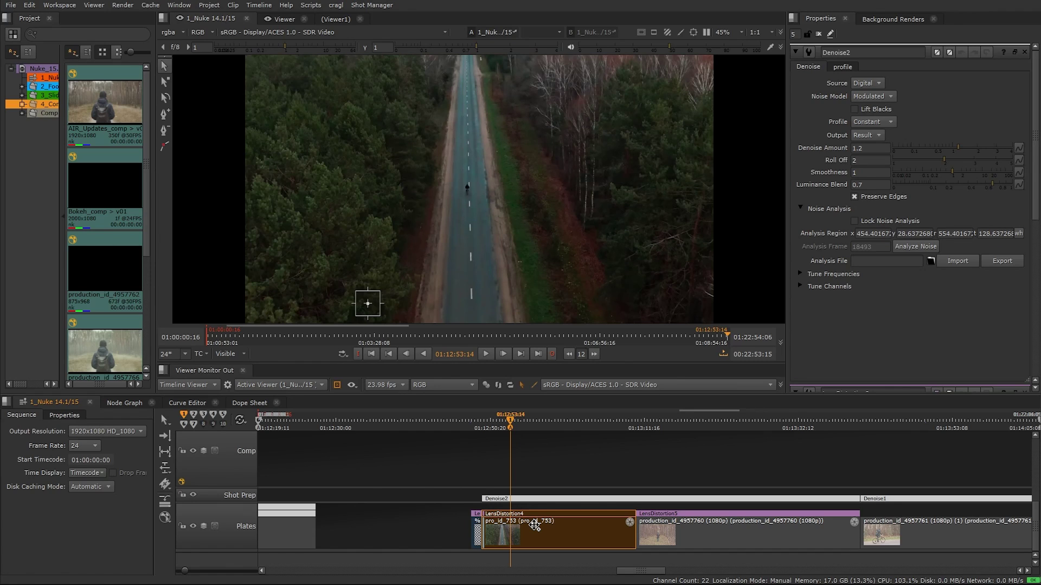
- Select the production_id_4957761 and 4957762 clips with their Shot Prep effect, then the 4957766 and 4957767 clips with theirs
alt+scroll(536, 526, down, 3)
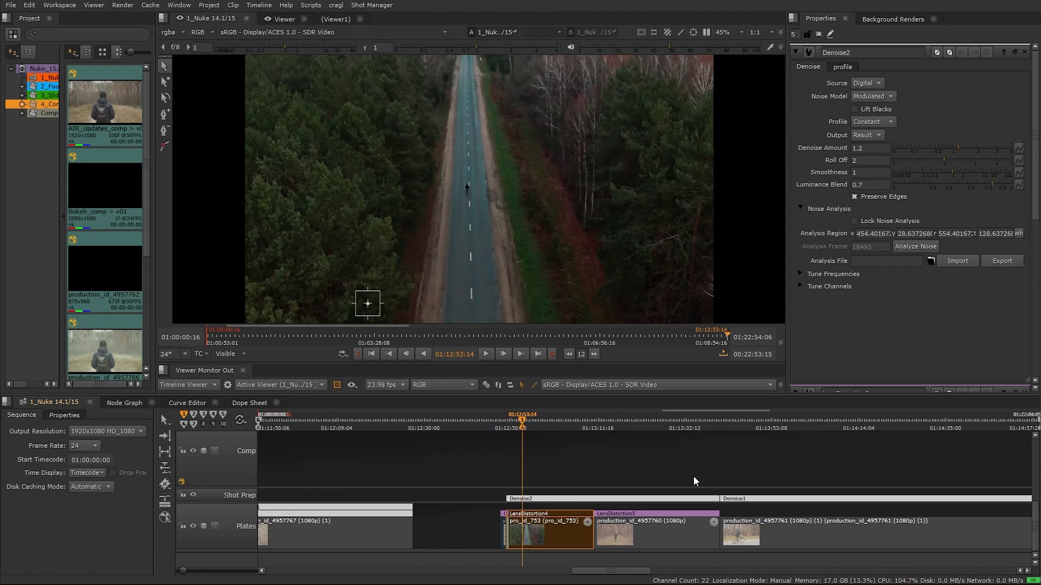
middle_drag(665, 478, 492, 460)
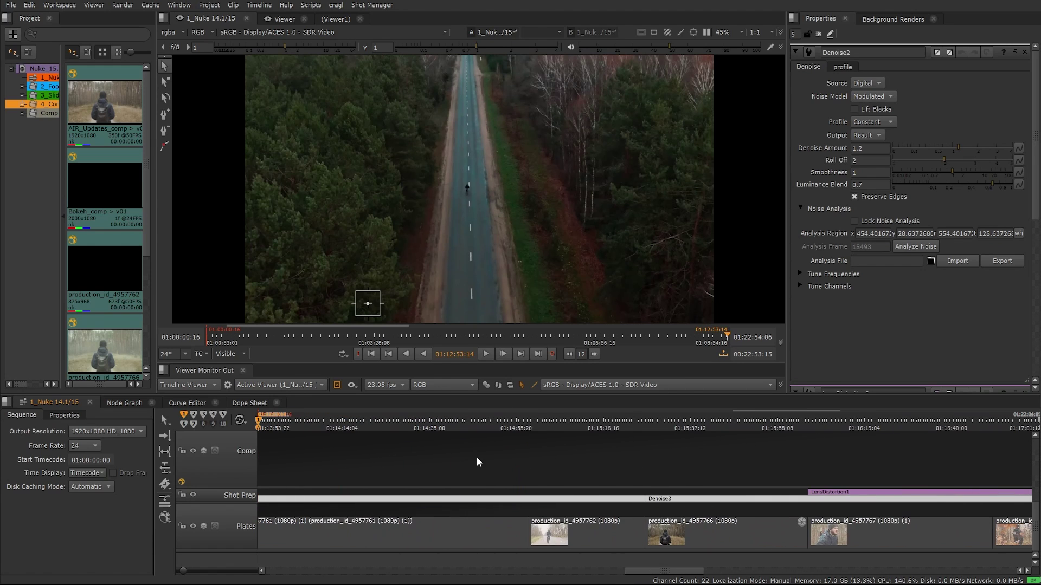
alt+scroll(424, 462, down, 2)
middle_drag(424, 463, 515, 437)
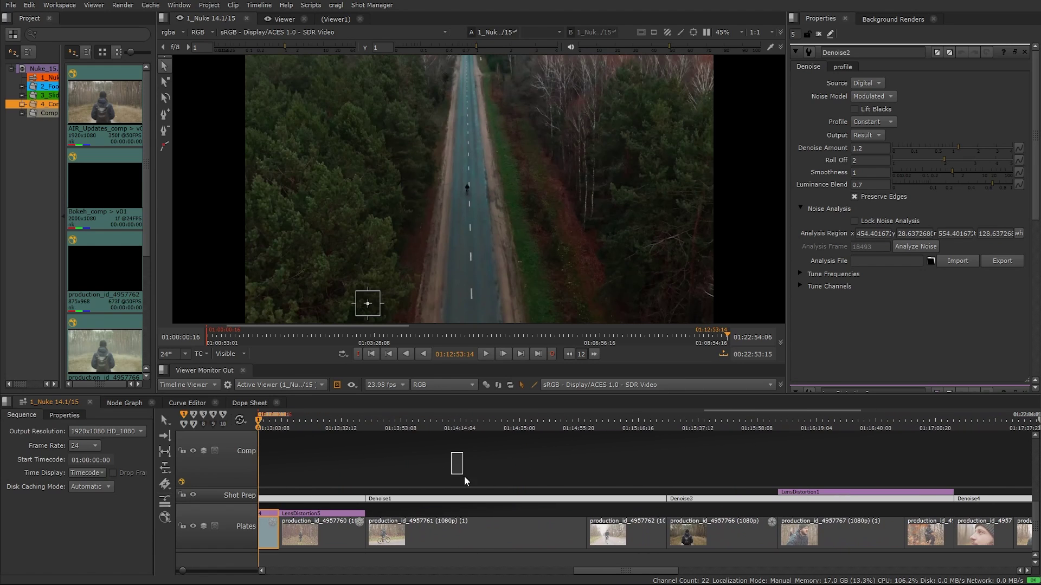
drag(464, 476, 603, 543)
middle_drag(770, 466, 479, 452)
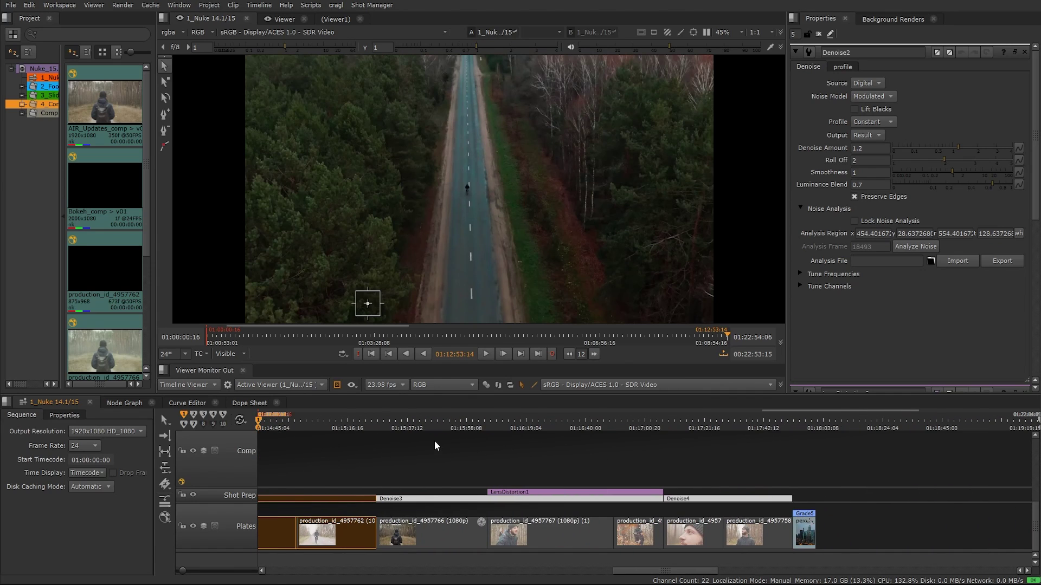
drag(434, 441, 568, 531)
- Move the playhead to 01:17:52:13, the start of the city skyline clip carrying the Grade5 effect
middle_drag(731, 466, 544, 457)
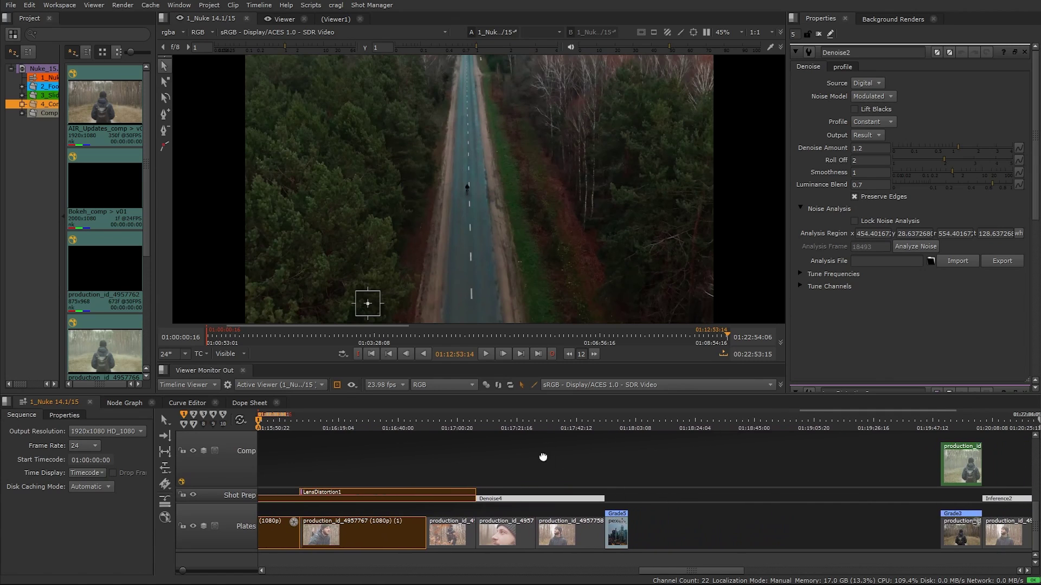
drag(566, 421, 580, 421)
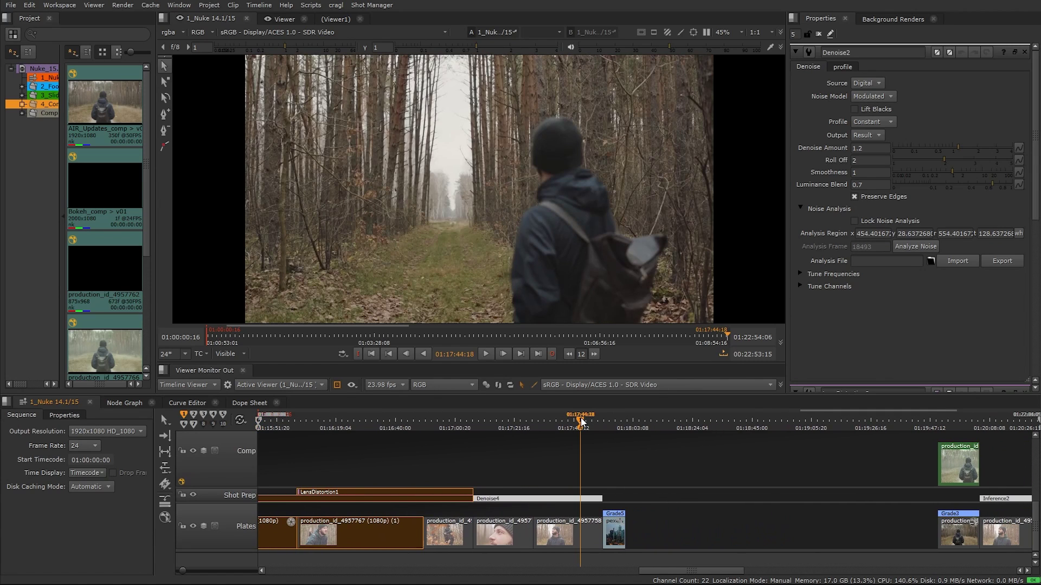
key(Down)
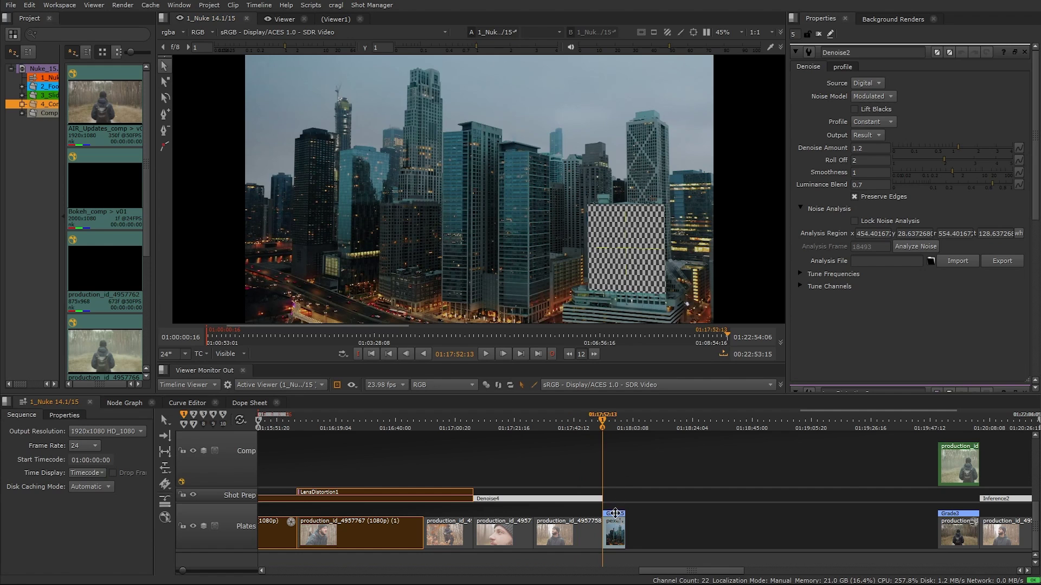
- Open CornerPin2D7 on the Extras track's Grid clip and move its to3 corner to about x 1717.3, y 476.4
middle_drag(607, 449, 601, 568)
scroll(617, 466, up, 5)
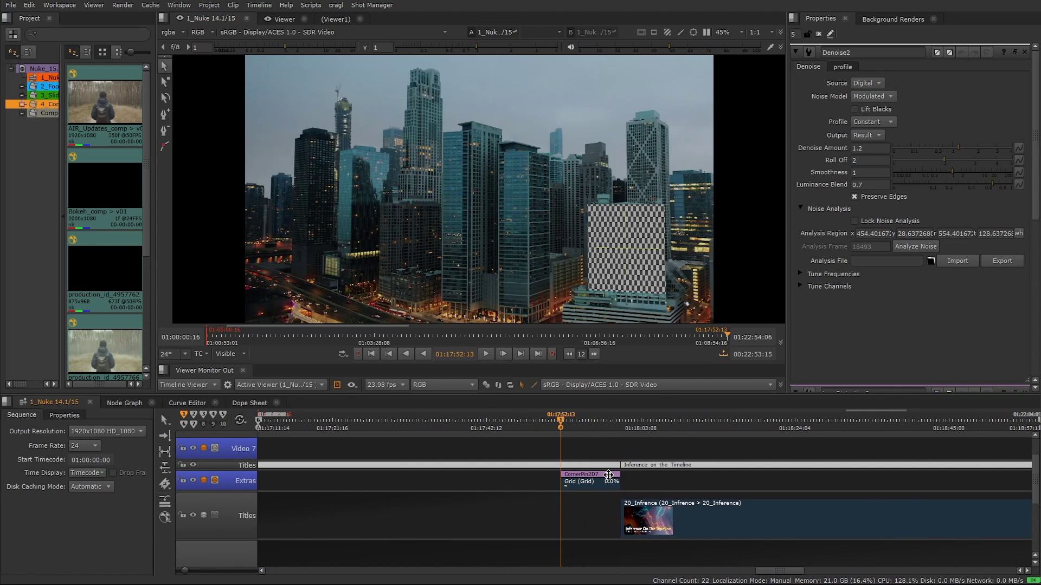
click(609, 475)
scroll(656, 204, up, 5)
middle_drag(642, 282, 632, 190)
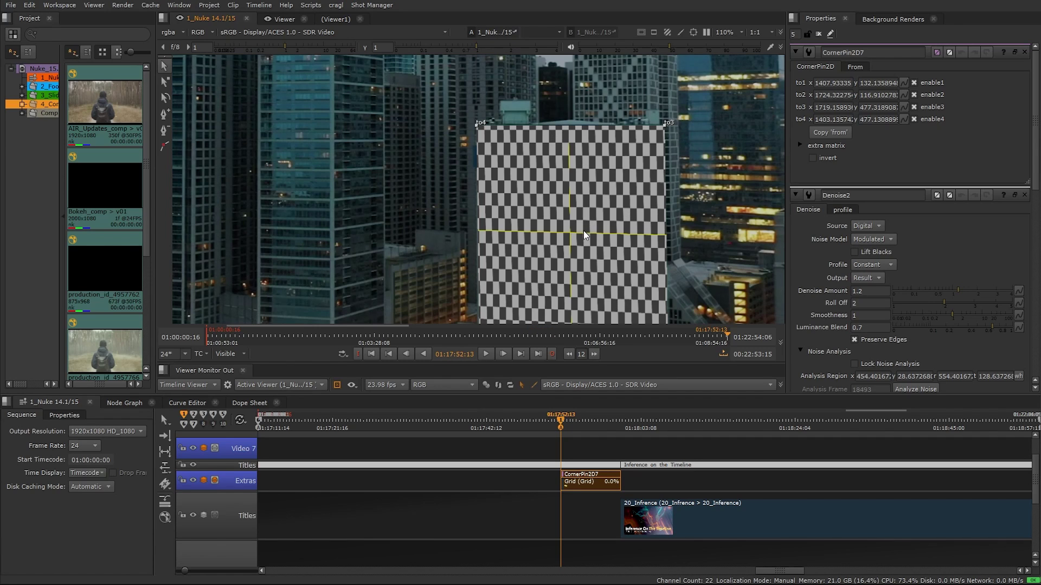
drag(662, 126, 661, 126)
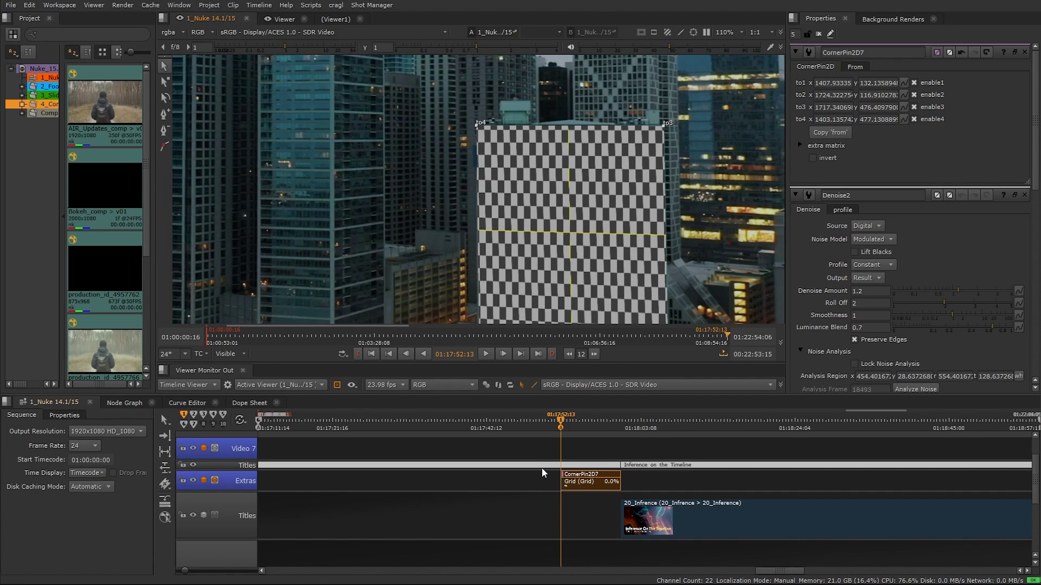
- Scrub to 01:19:57:01 on the graded production_id_4957766 clip, then view the clips under the Inference2 effect
ctrl+scroll(541, 468, down, 3)
ctrl+scroll(541, 469, down, 2)
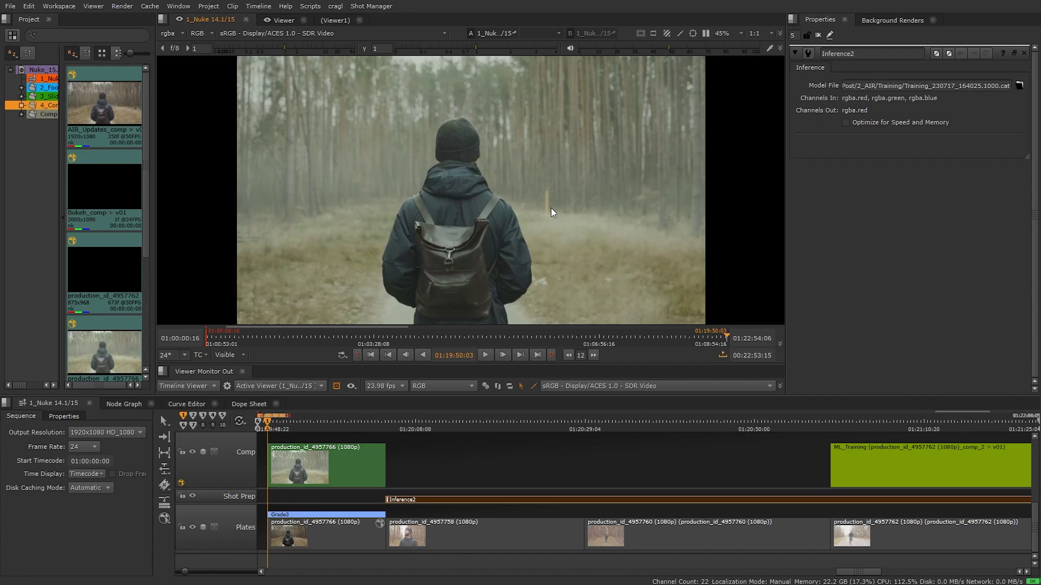
drag(284, 421, 324, 415)
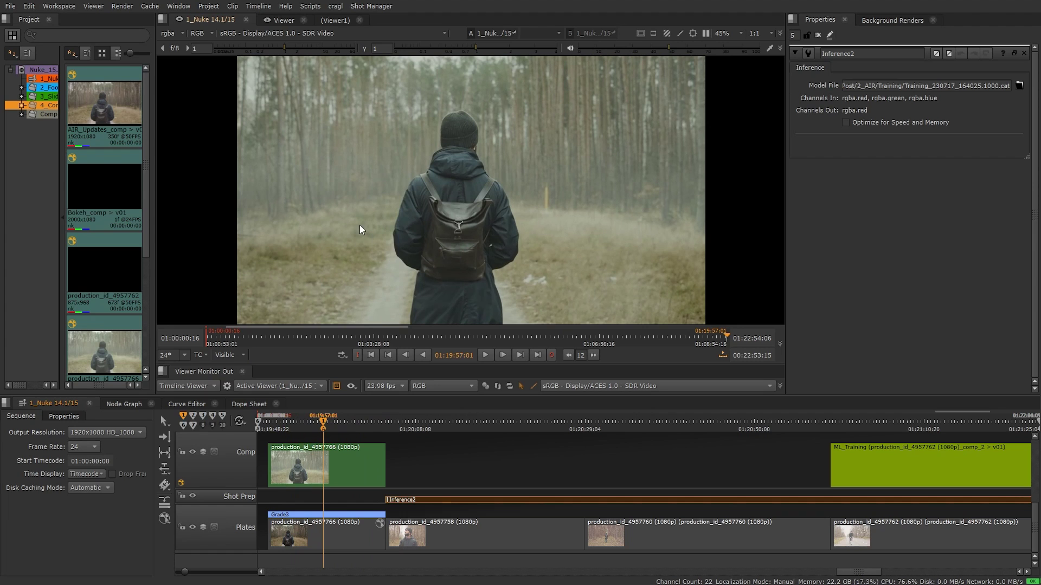
scroll(576, 521, right, 5)
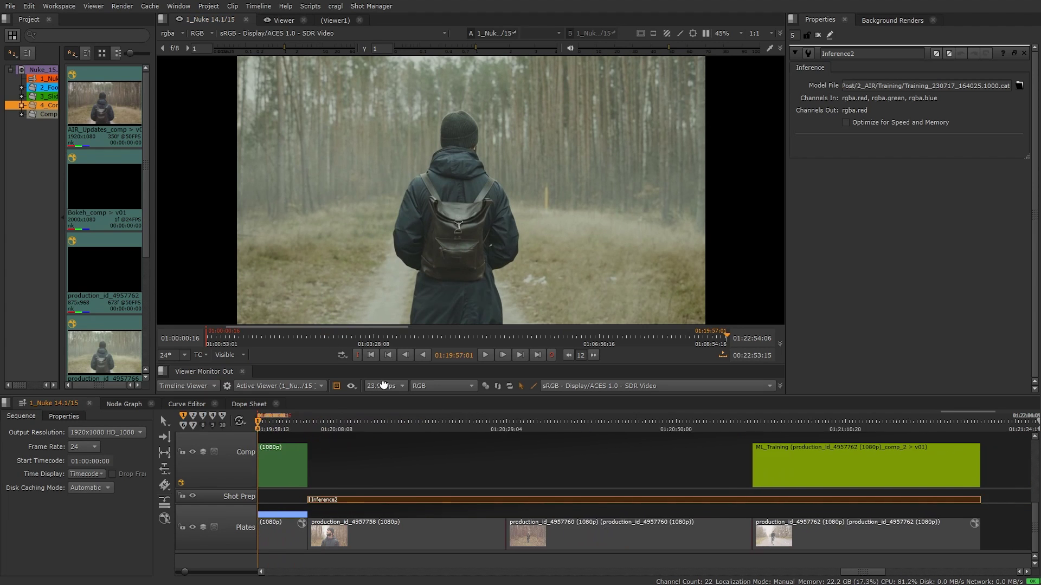
scroll(439, 471, left, 4)
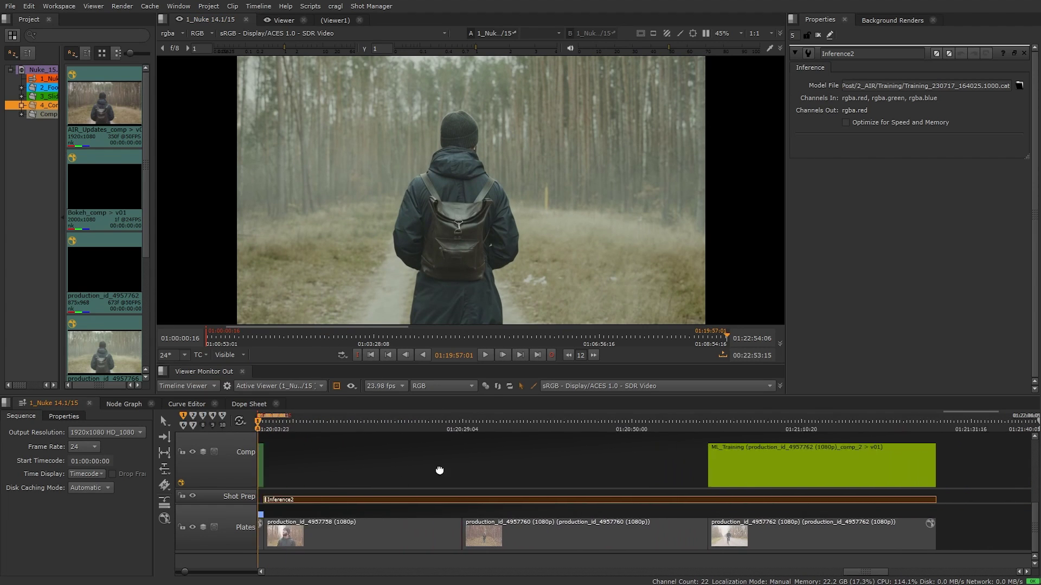
- Select the Inference2 effect on the Shot Prep track and move the playhead to 01:20:13:12 on the production_id_4957758 clip
click(421, 500)
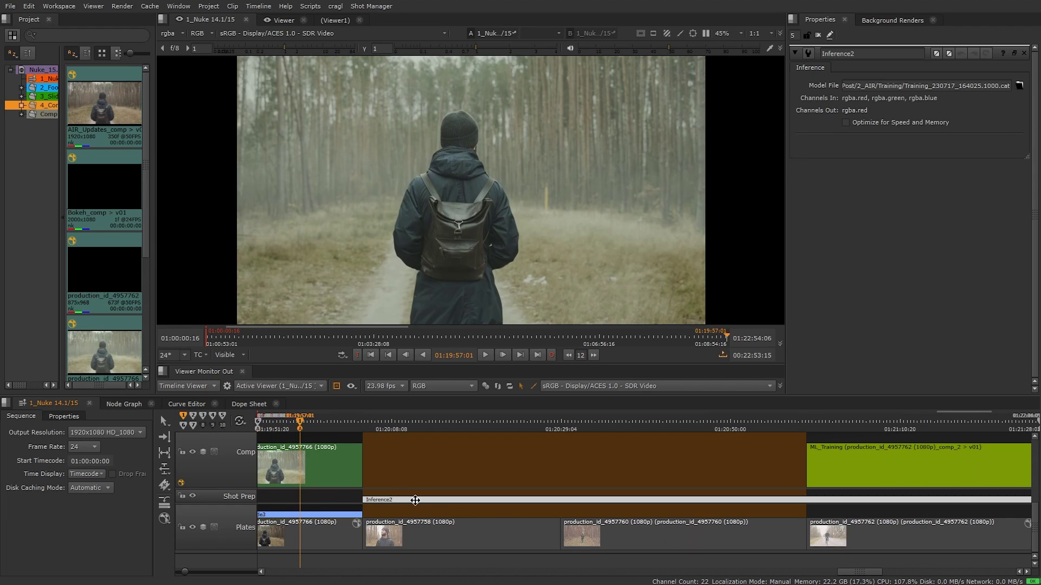
click(412, 499)
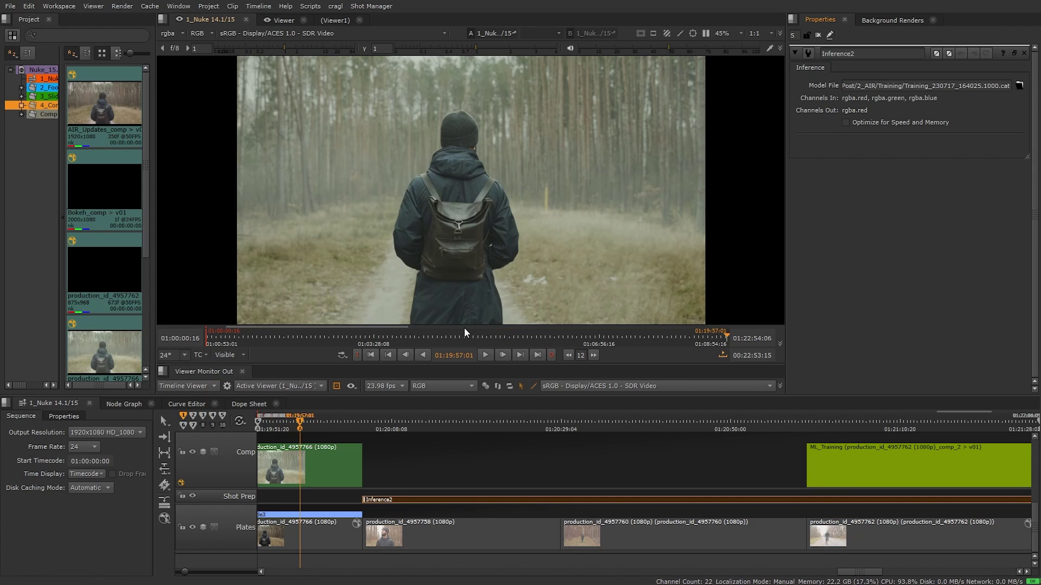
click(434, 421)
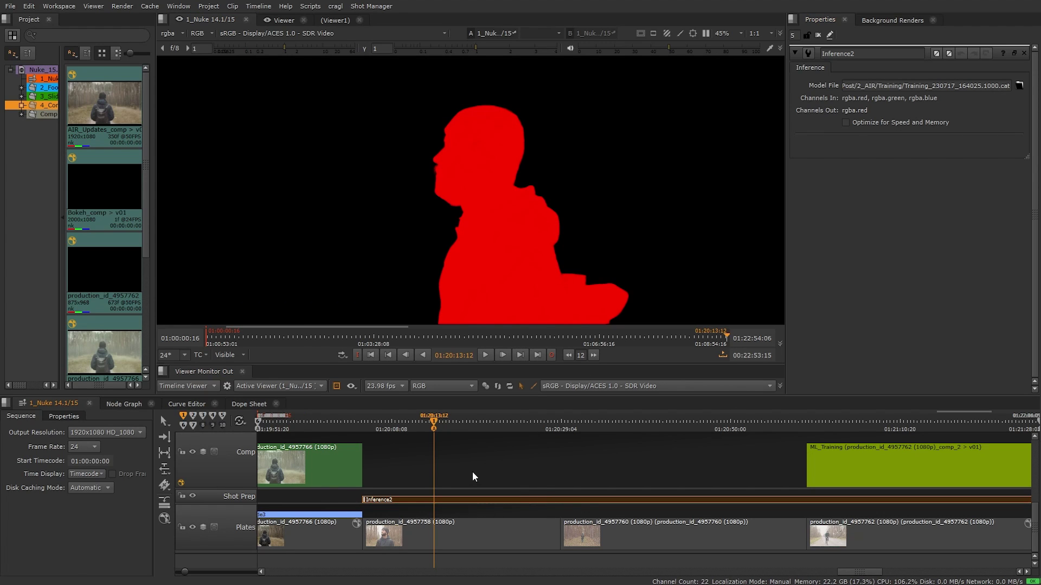
scroll(473, 471, right, 2)
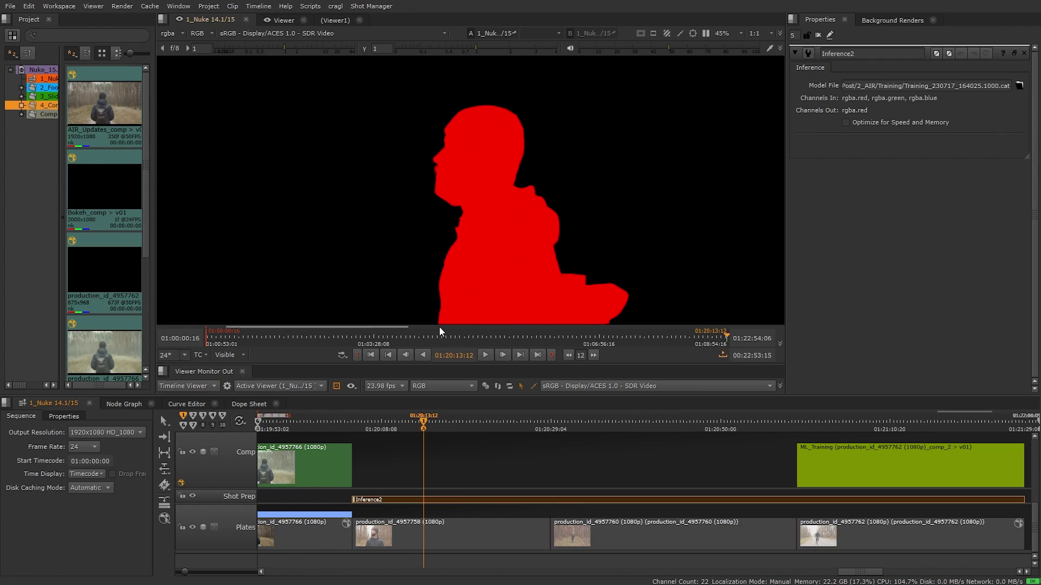
- Wipe between the Inference2 matte and the original production_id_4957758 plate, moving the playhead to 01:20:15:03
click(448, 533)
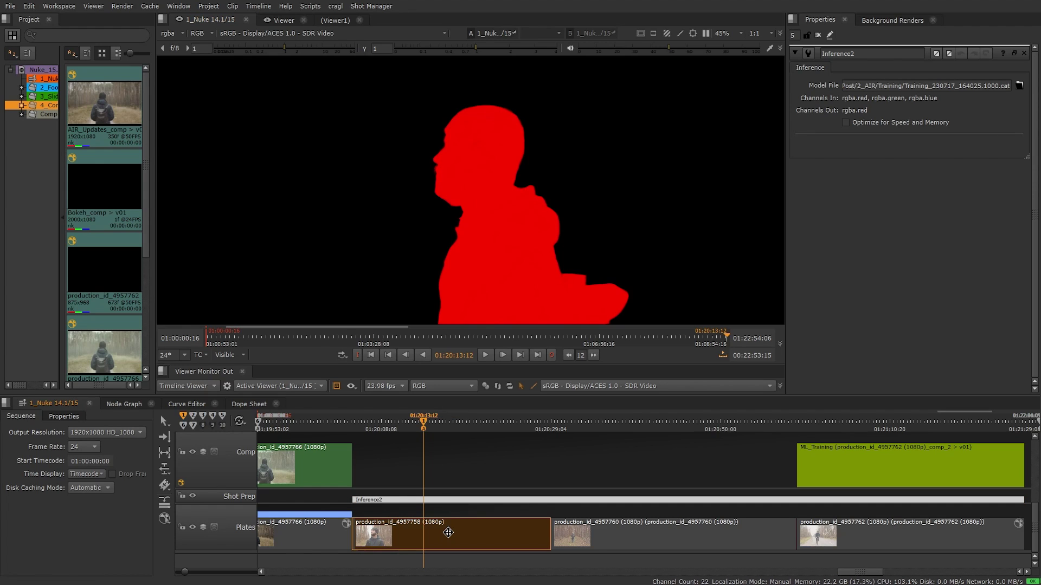
key(w)
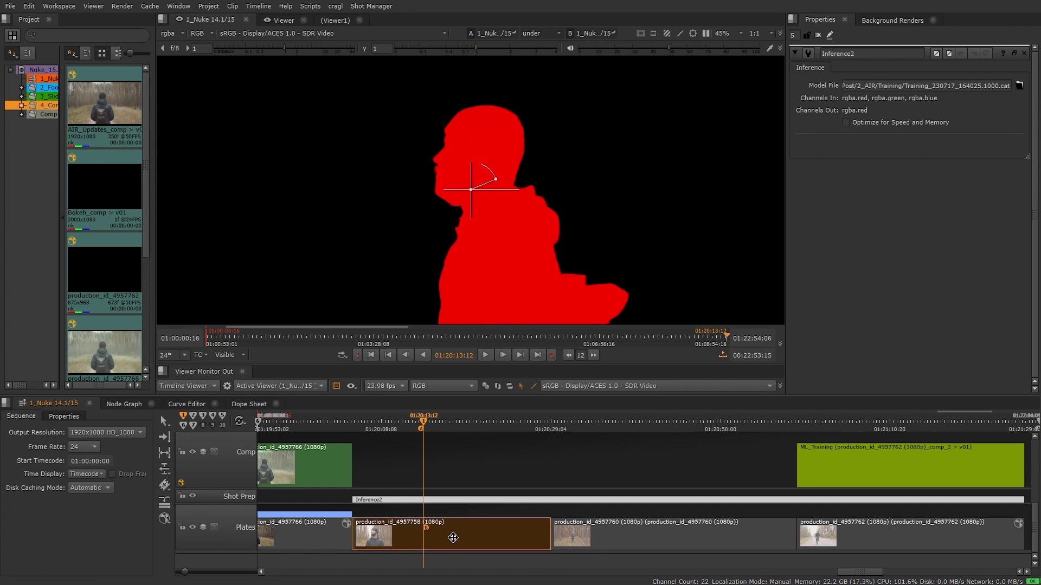
drag(479, 188, 520, 214)
click(437, 418)
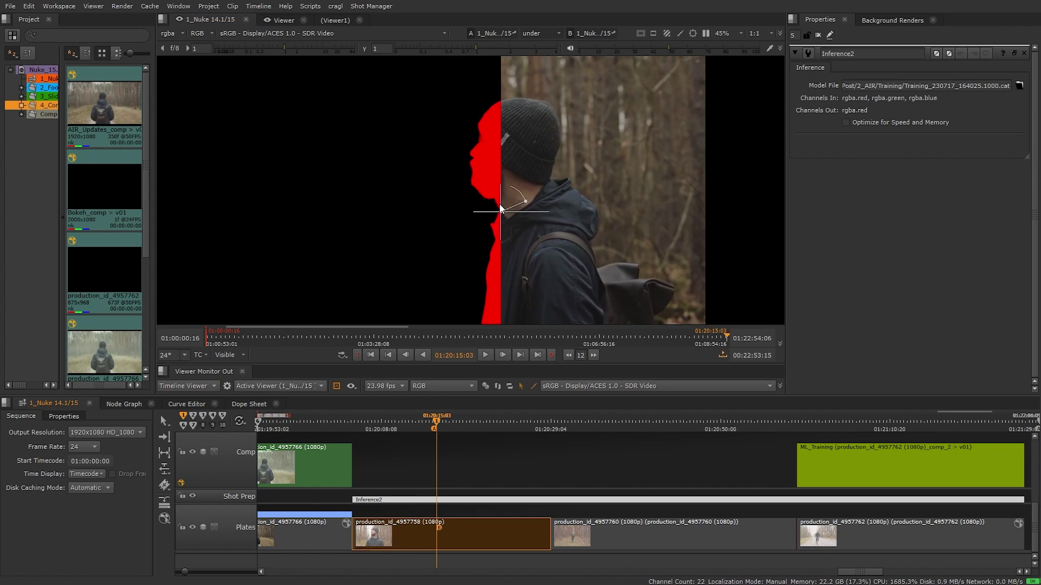
drag(500, 211, 536, 208)
- Compare matte and plate with the wipe at 01:20:37:13 on production_id_4957760 and at 01:21:04:10 on production_id_4957762
click(619, 418)
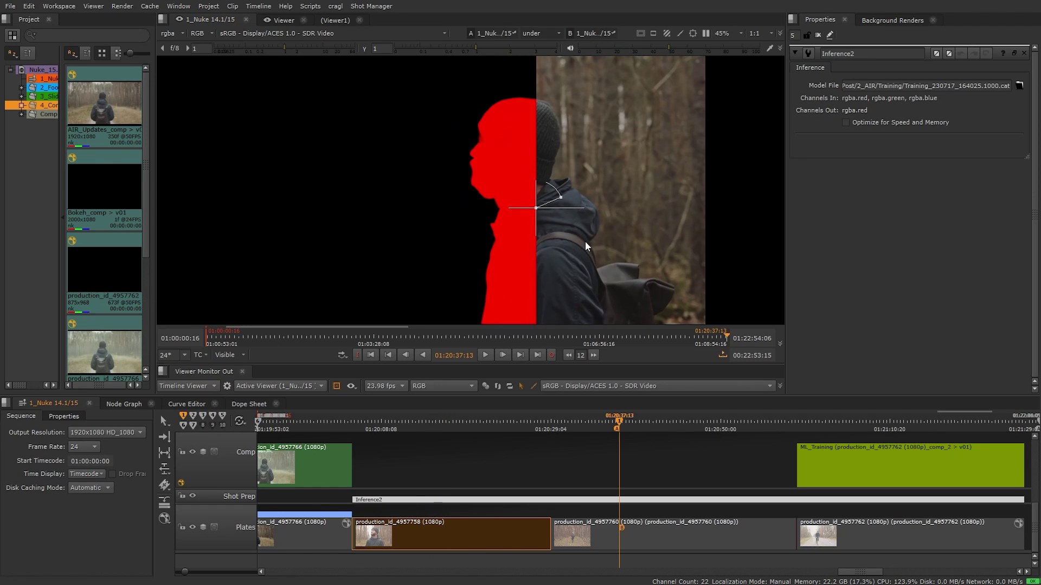
drag(536, 207, 497, 225)
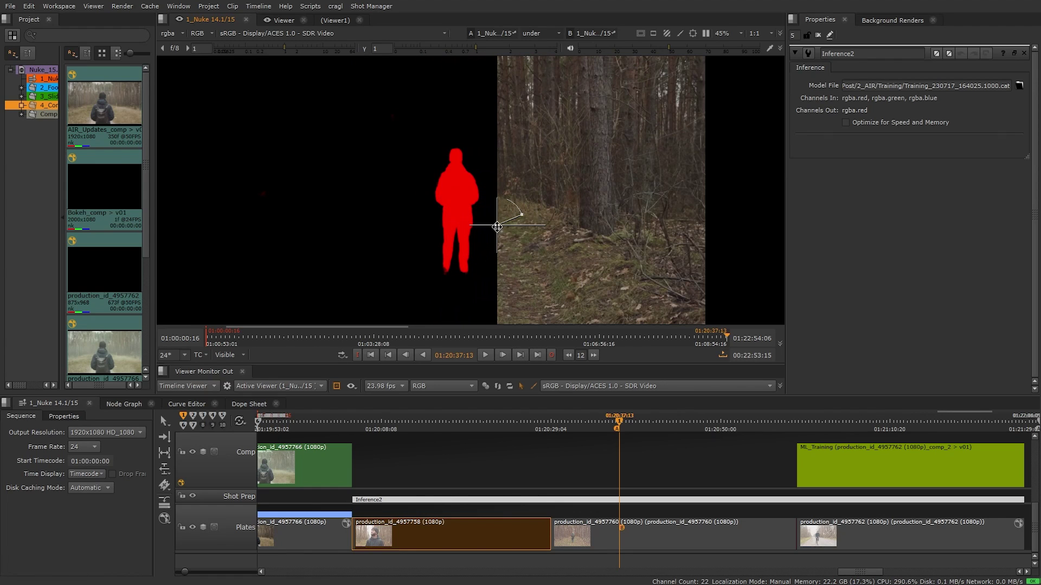
middle_drag(726, 449, 486, 439)
click(604, 419)
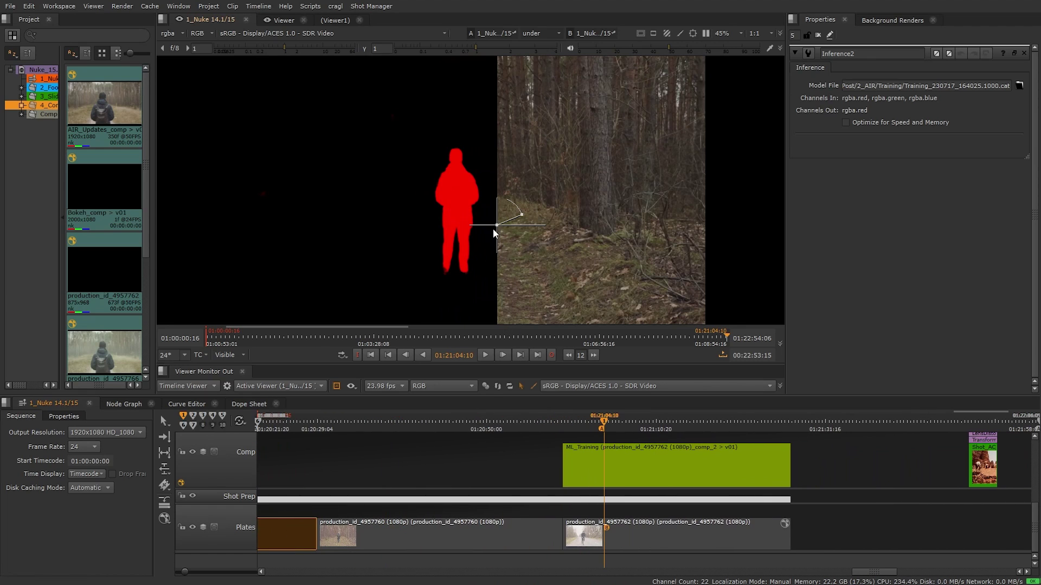
drag(496, 224, 567, 251)
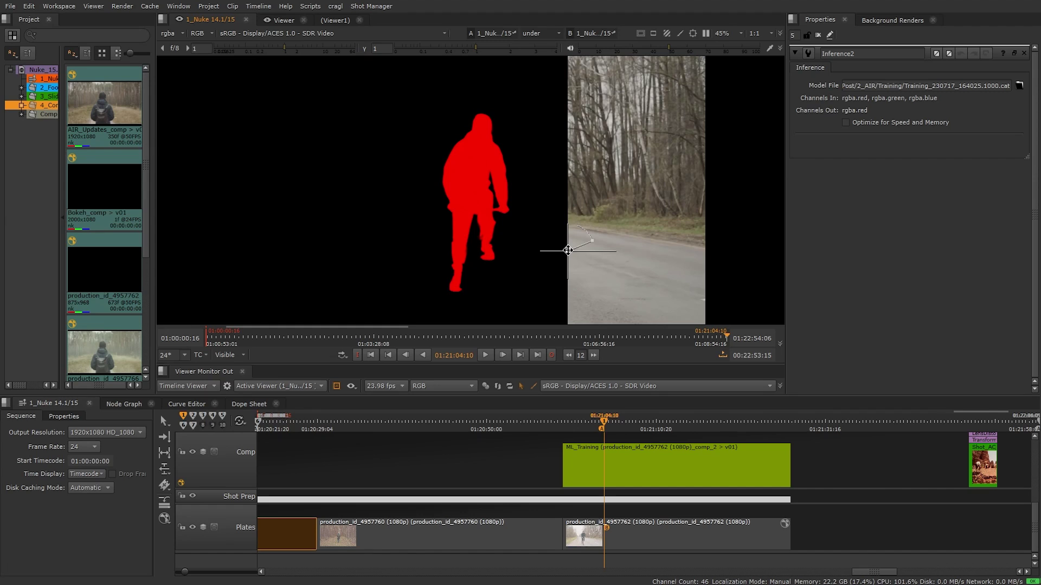
- Open the ML_Training comp from the Comp track, discarding the unsaved comp changes, and look over its two node branches
double_click(628, 462)
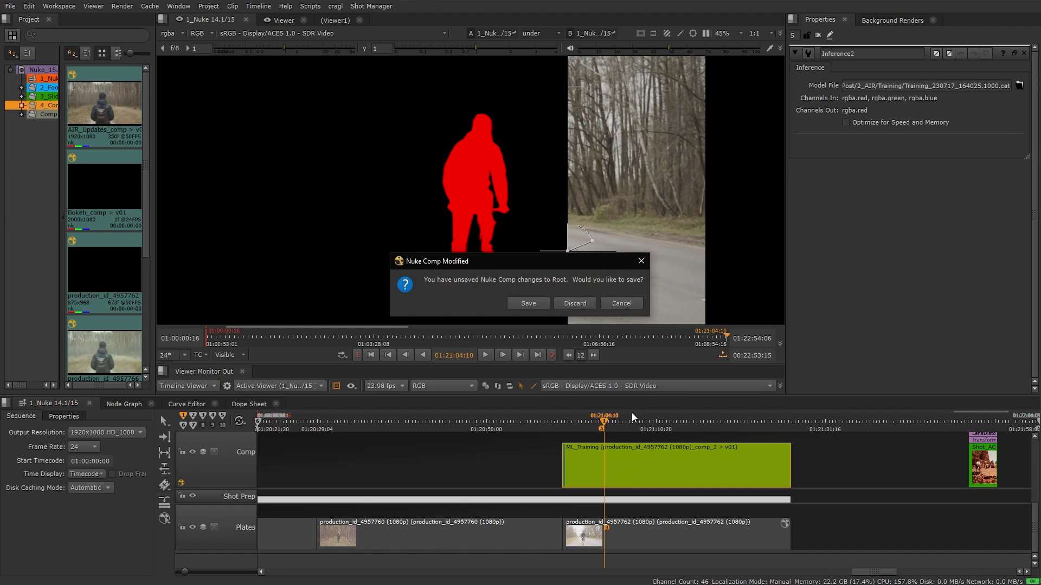
click(580, 303)
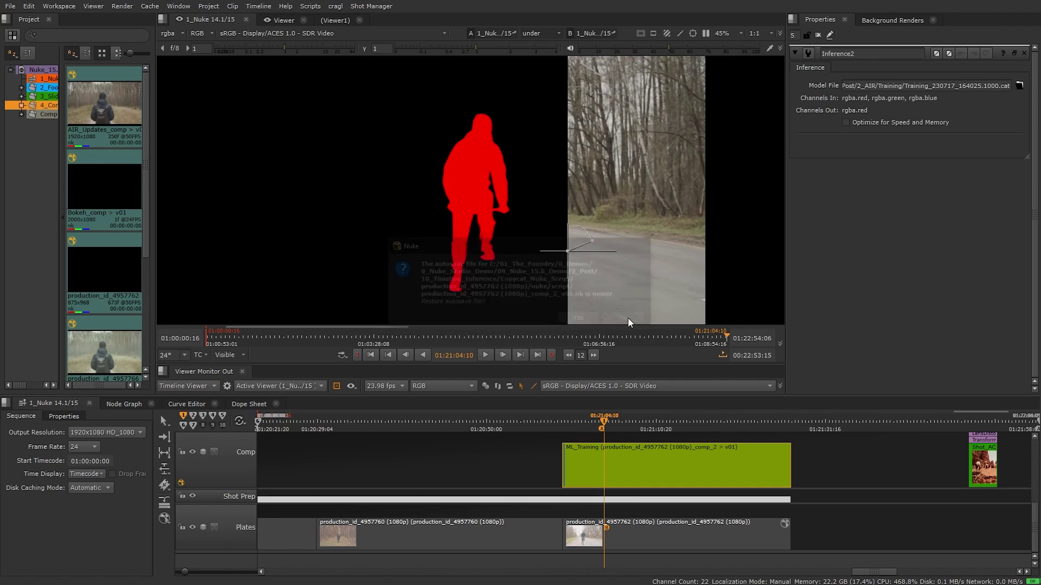
scroll(548, 460, up, 10)
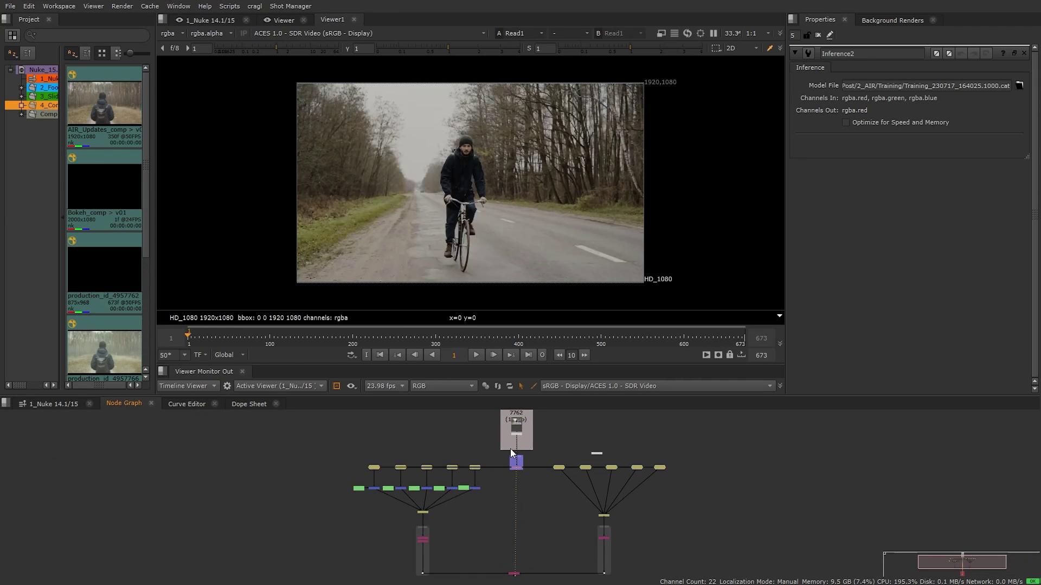
drag(120, 438, 529, 548)
middle_drag(691, 528, 448, 537)
drag(431, 437, 697, 575)
click(396, 536)
- Open the CopyCat1 node's properties and view the Checkpoint File path set for its Initial Weights
middle_drag(400, 545, 633, 393)
scroll(449, 440, up, 5)
scroll(622, 494, down, 3)
middle_drag(613, 523, 519, 314)
scroll(474, 463, up, 4)
double_click(475, 464)
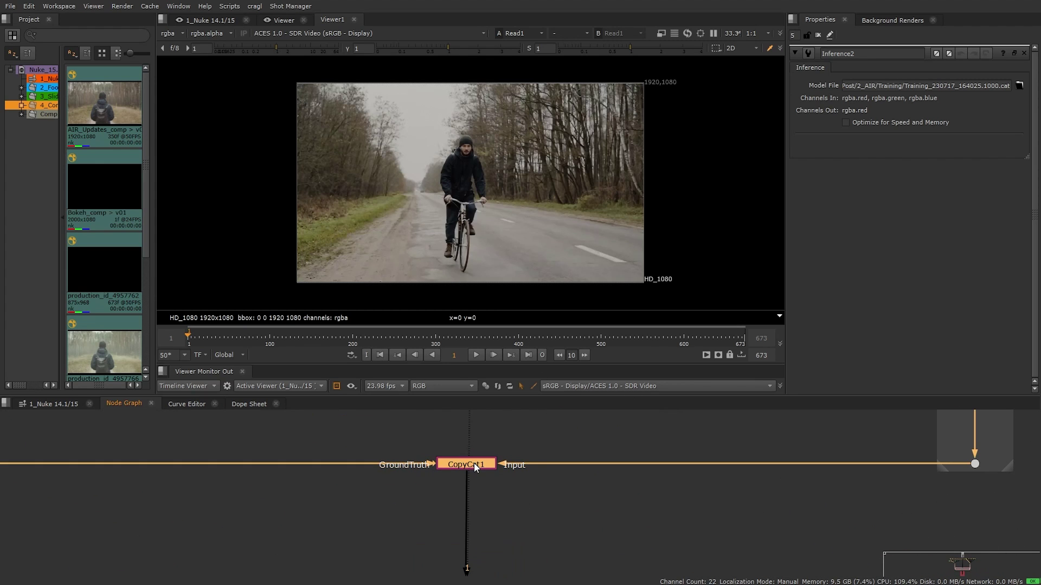
click(808, 68)
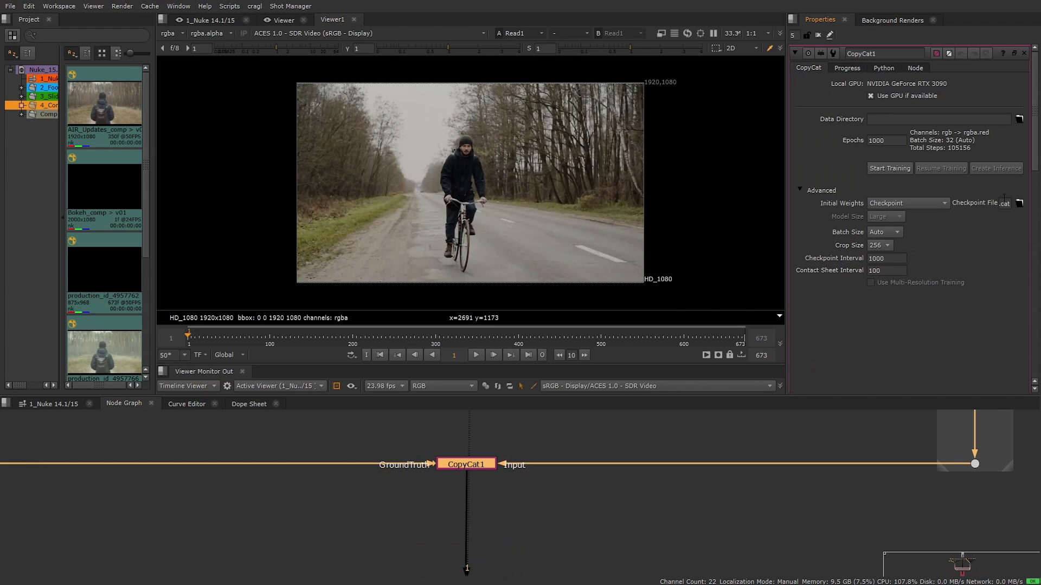
drag(1004, 201, 935, 203)
- Return to the 1_Nuke 14.1/15 timeline and turn off the viewer's wipe comparison
click(50, 407)
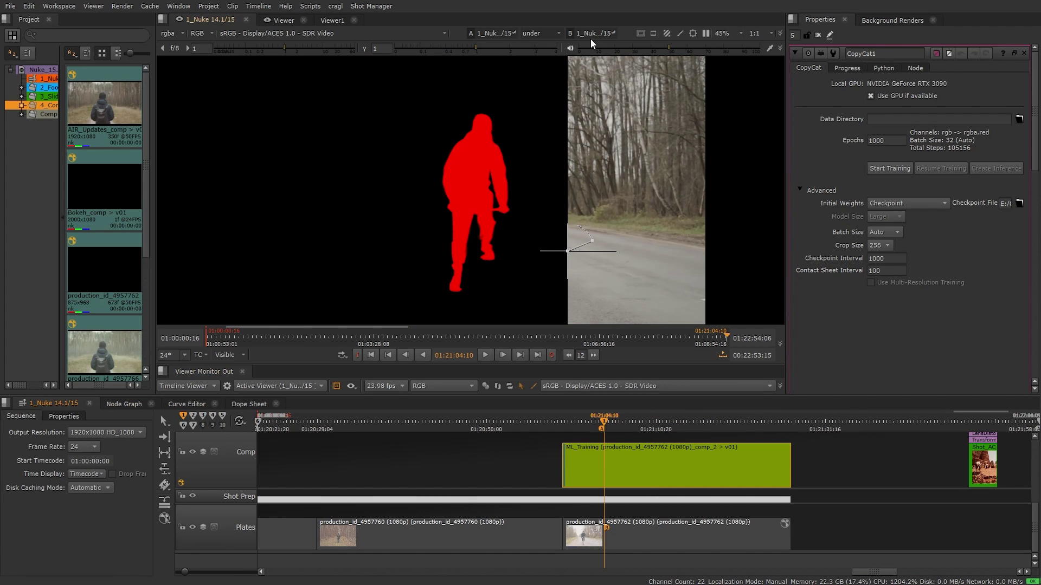
click(541, 33)
click(541, 42)
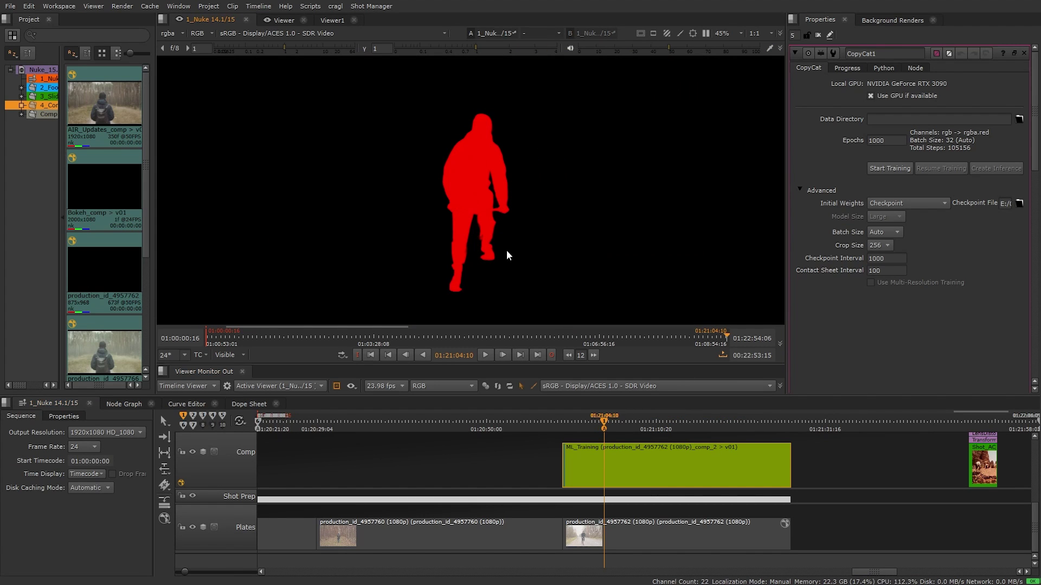